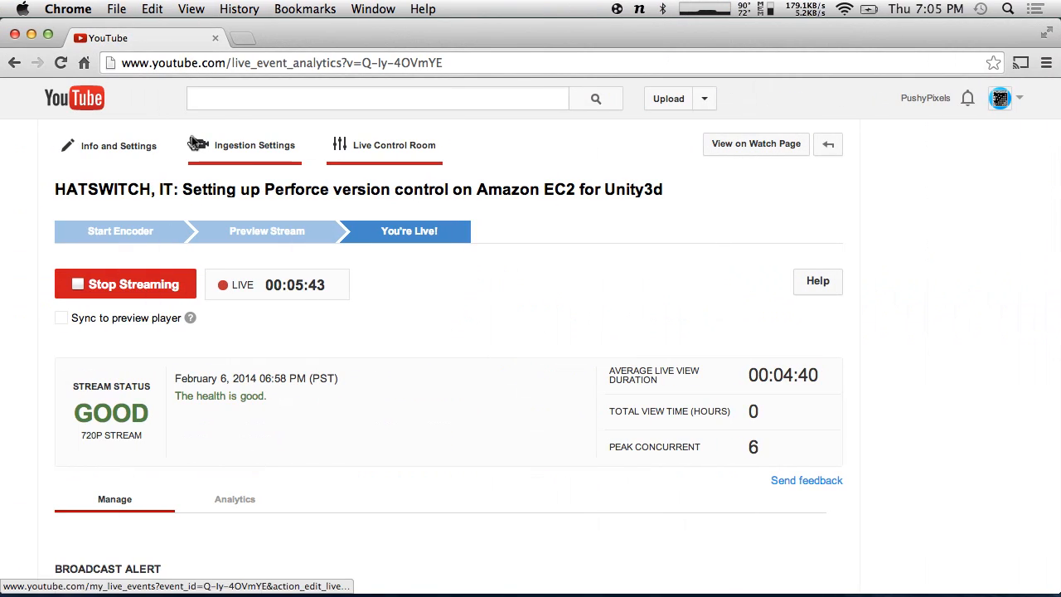
- Load aws.amazon.com in a new Chrome tab
{"action": "left_click", "coordinate": [260, 39]}
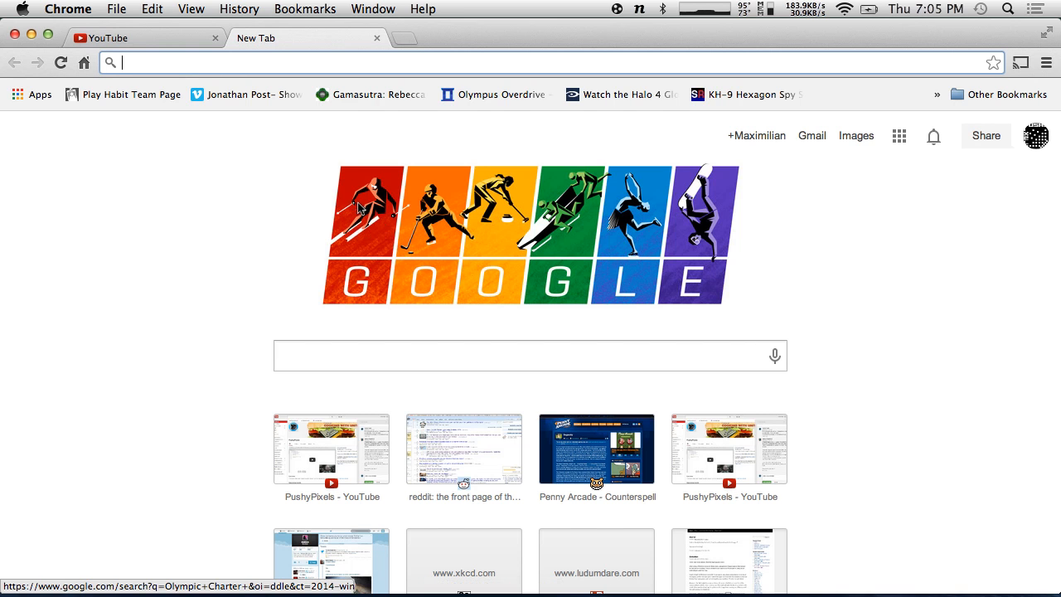
{"action": "type", "text": "aws.am"}
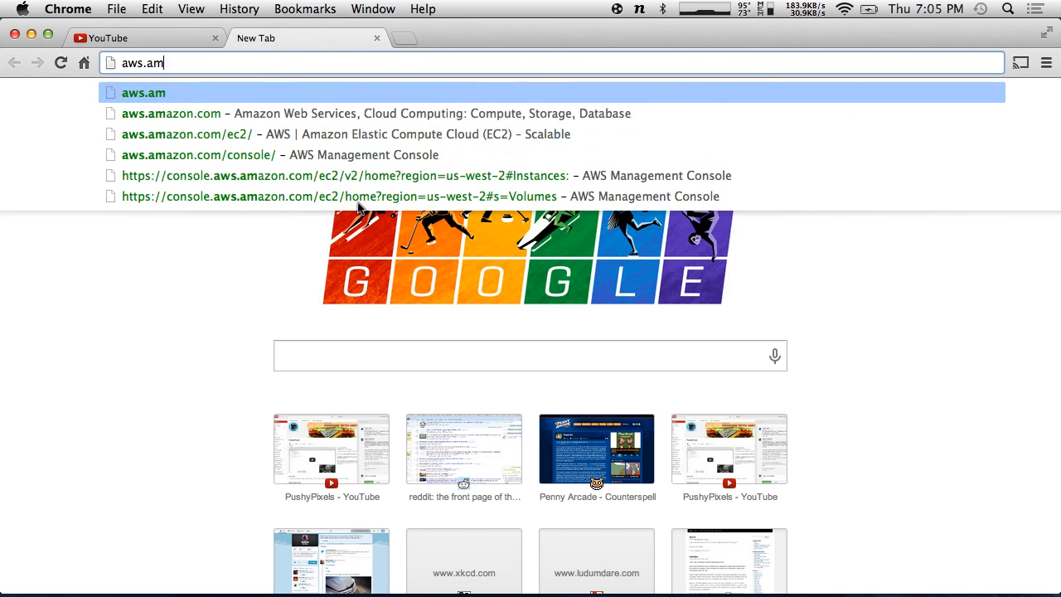
{"action": "type", "text": "azon.com"}
{"action": "key", "text": "Return"}
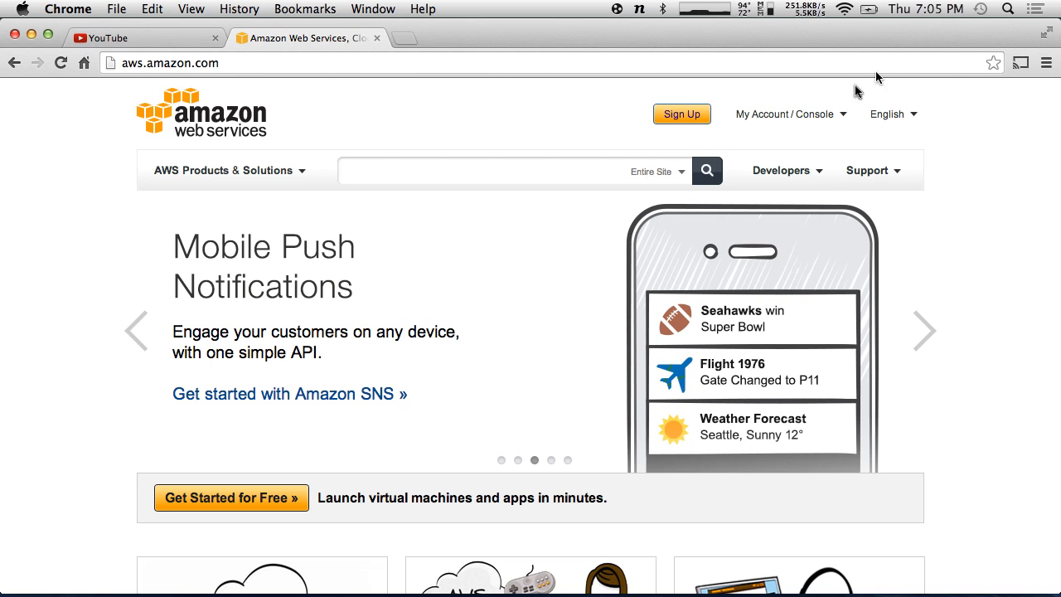
- Open the AWS Management Console from My Account / Console and go to the EC2 dashboard
{"action": "mouse_move", "coordinate": [820, 115]}
{"action": "left_click", "coordinate": [797, 149]}
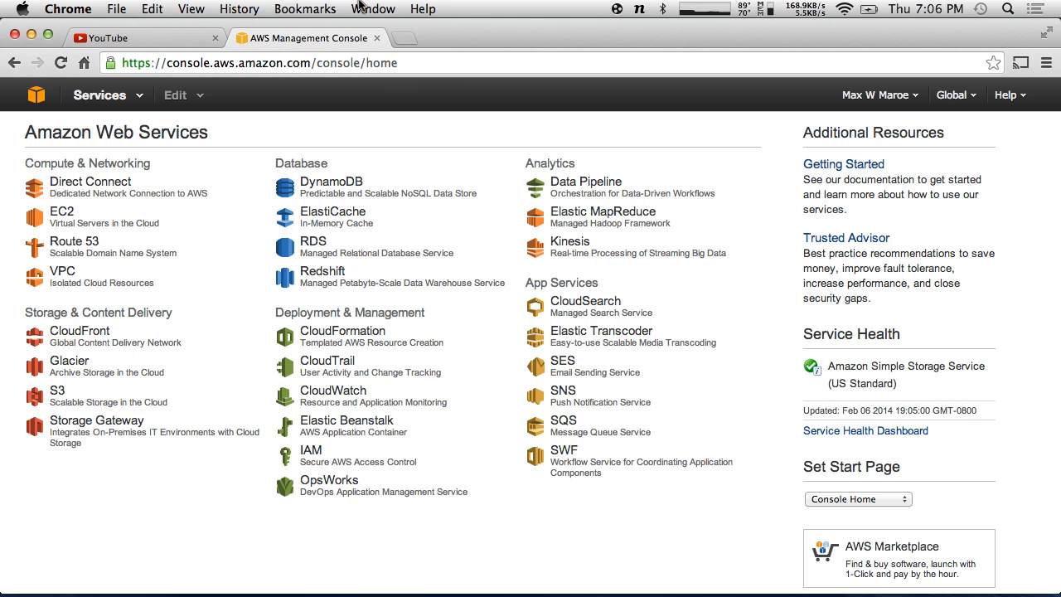
{"action": "left_click", "coordinate": [64, 213]}
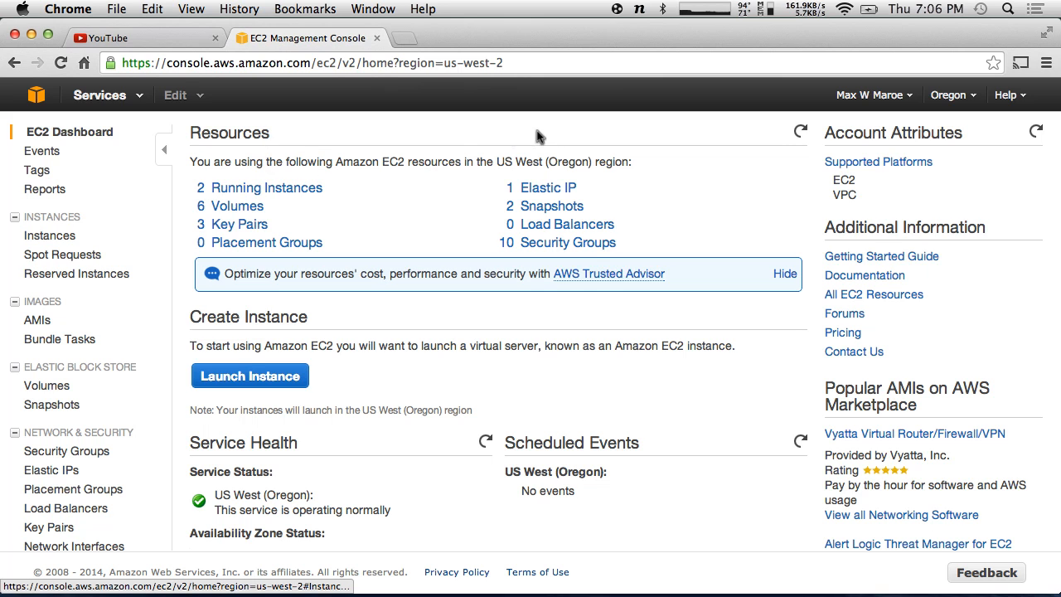
- List the Oregon region's EC2 instances via Running Instances
{"action": "left_click", "coordinate": [234, 187]}
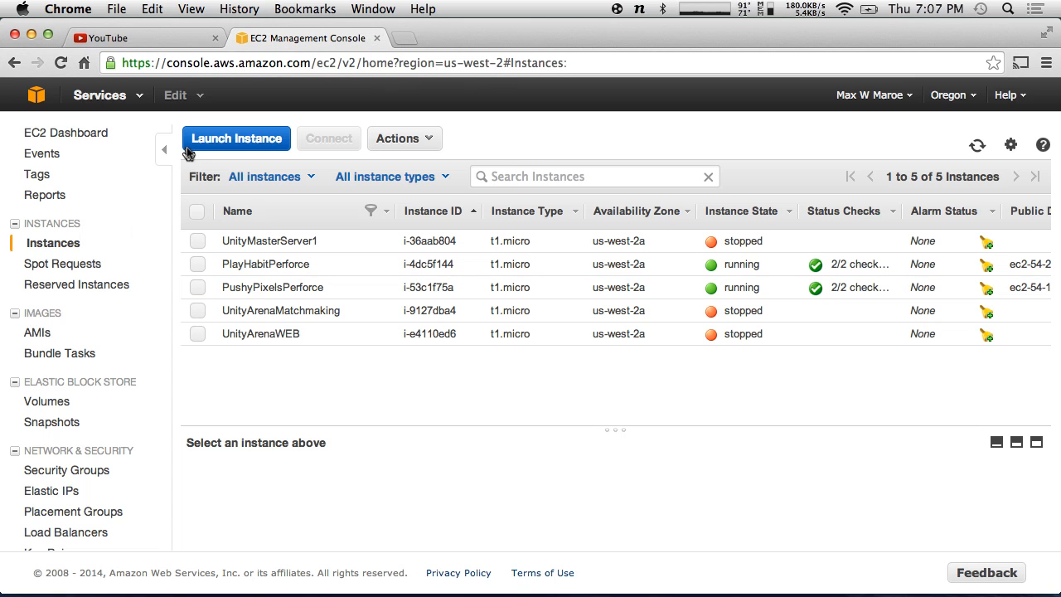
- Start the Launch Instance wizard, browse the AMI list, and open a new browser tab
{"action": "left_click", "coordinate": [232, 141]}
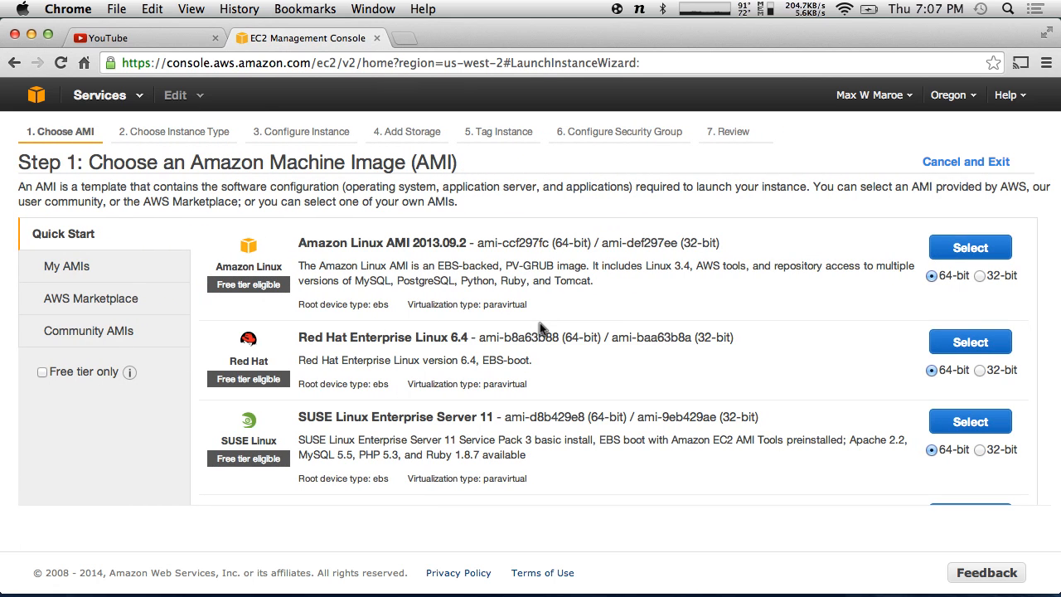
{"action": "scroll", "coordinate": [539, 324], "scroll_direction": "down", "scroll_amount": 10}
{"action": "scroll", "coordinate": [539, 319], "scroll_direction": "down", "scroll_amount": 6}
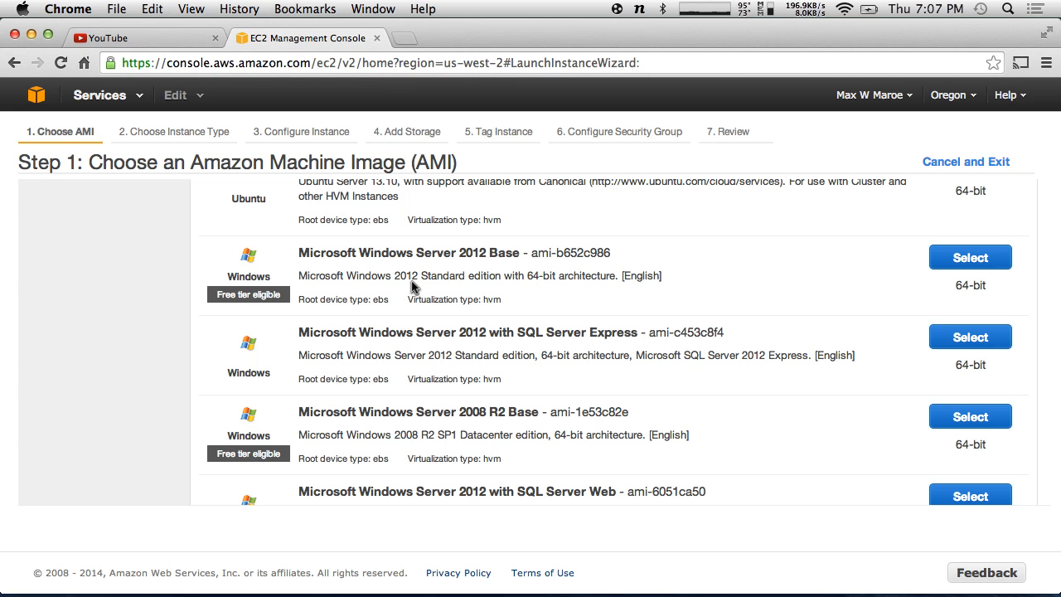
{"action": "left_click", "coordinate": [403, 38]}
- Search Google for 'amazon ec2 pricing' and read the EC2 Pricing page's Free Tier details
{"action": "type", "text": "a"}
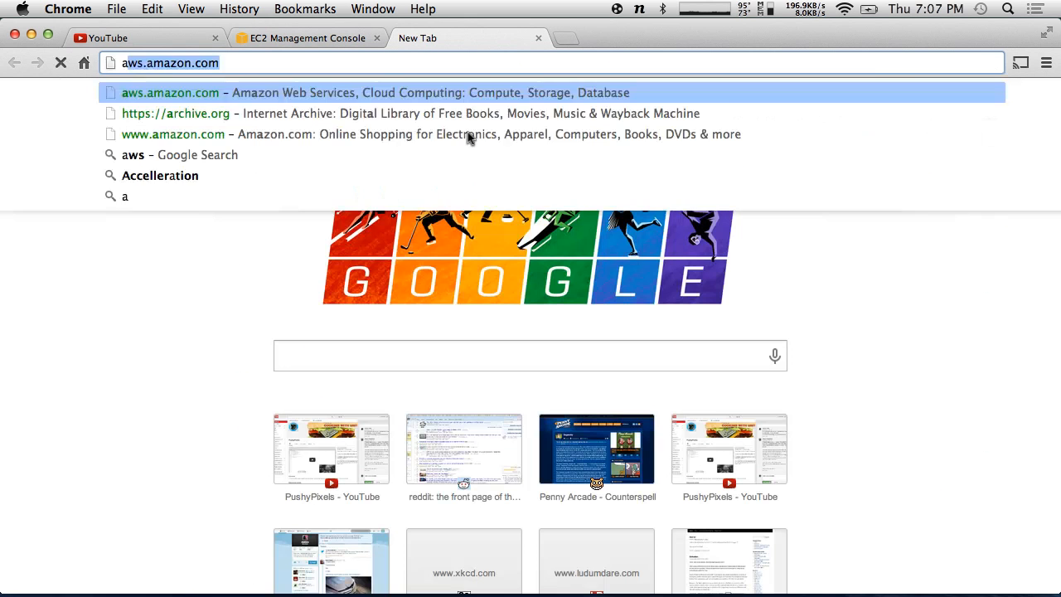
{"action": "type", "text": "mazon ec2 pricing"}
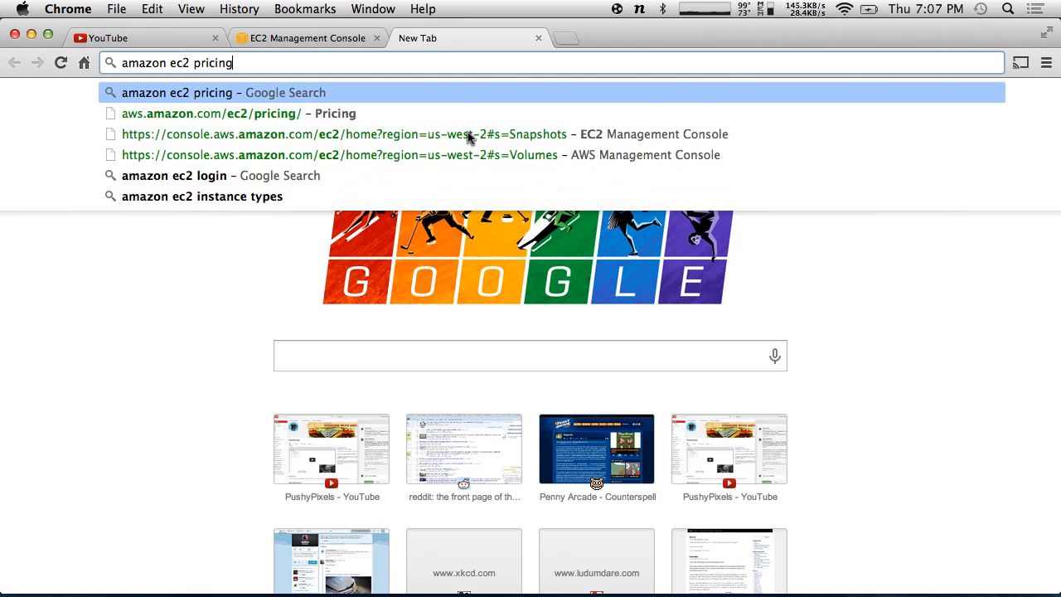
{"action": "key", "text": "Return"}
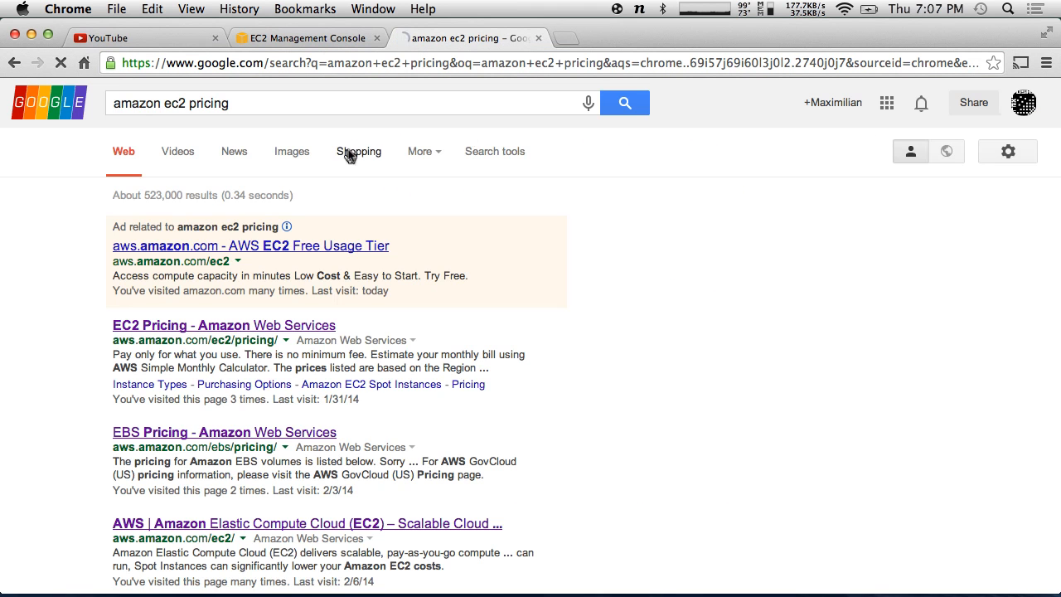
{"action": "scroll", "coordinate": [396, 352], "scroll_direction": "down", "scroll_amount": 3}
{"action": "left_click", "coordinate": [254, 153]}
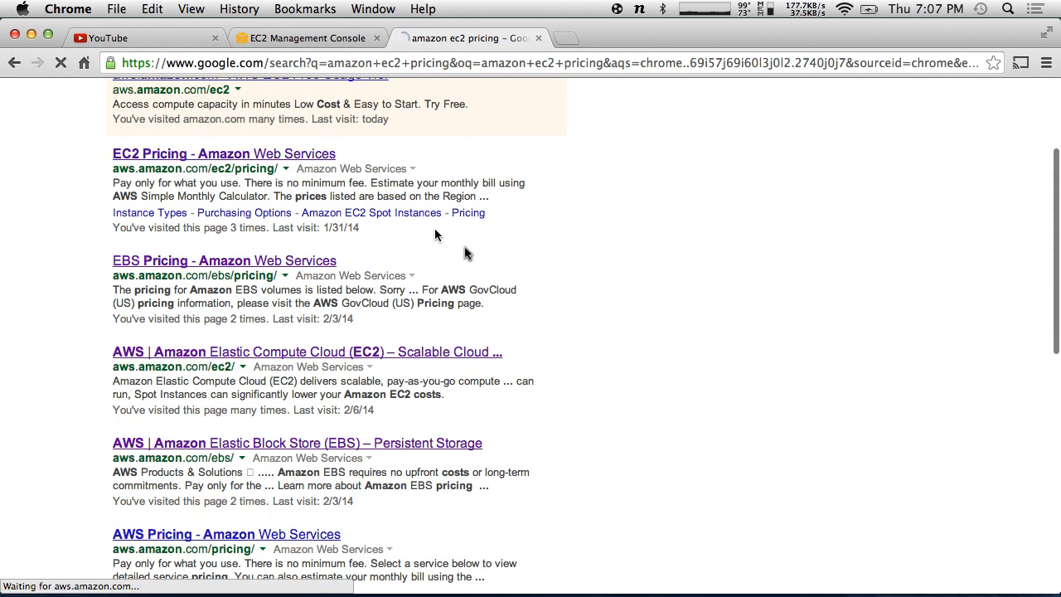
{"action": "scroll", "coordinate": [646, 331], "scroll_direction": "down", "scroll_amount": 2}
{"action": "scroll", "coordinate": [649, 331], "scroll_direction": "down", "scroll_amount": 2}
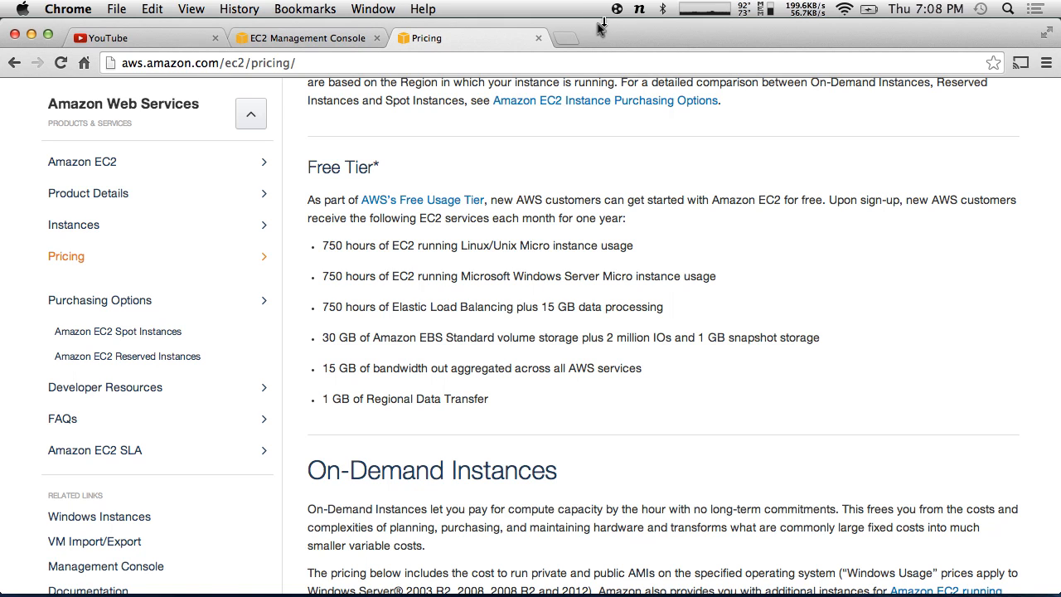
{"action": "left_click", "coordinate": [315, 37]}
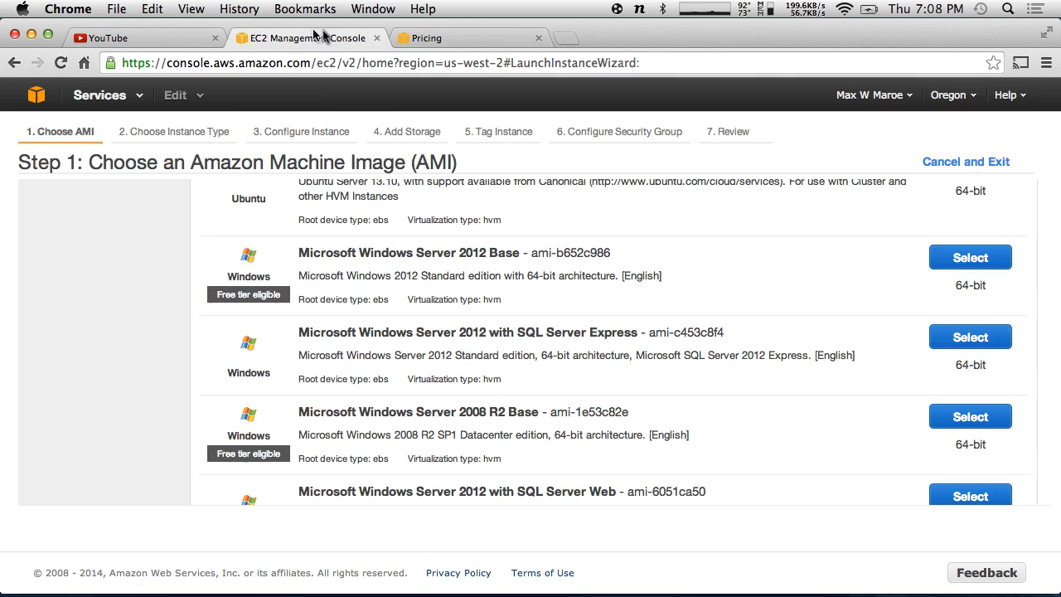
- Close the EC2 pricing tab and return to the top of the AMI list
{"action": "left_click", "coordinate": [538, 38]}
{"action": "scroll", "coordinate": [563, 269], "scroll_direction": "up", "scroll_amount": 10}
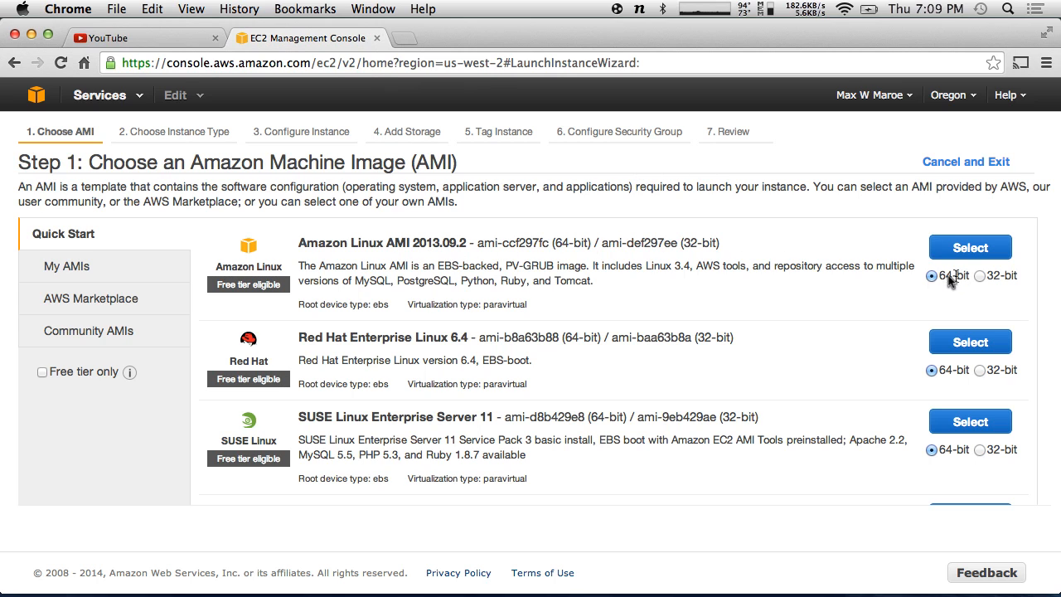
- Select the 64-bit Amazon Linux AMI on t1.micro, review the settings, and launch
{"action": "left_click", "coordinate": [953, 246]}
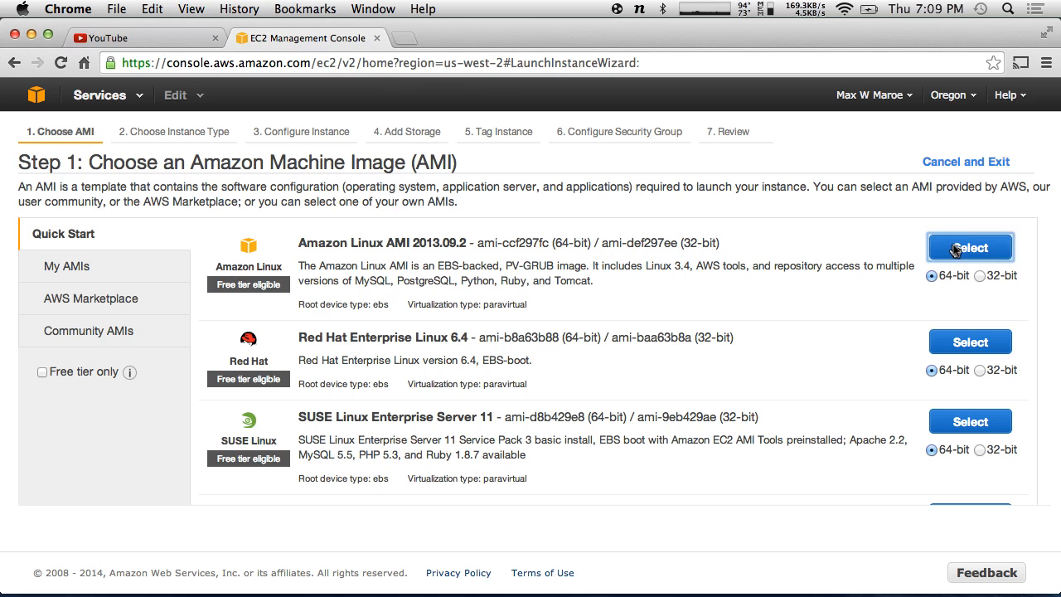
{"action": "scroll", "coordinate": [679, 304], "scroll_direction": "down", "scroll_amount": 1}
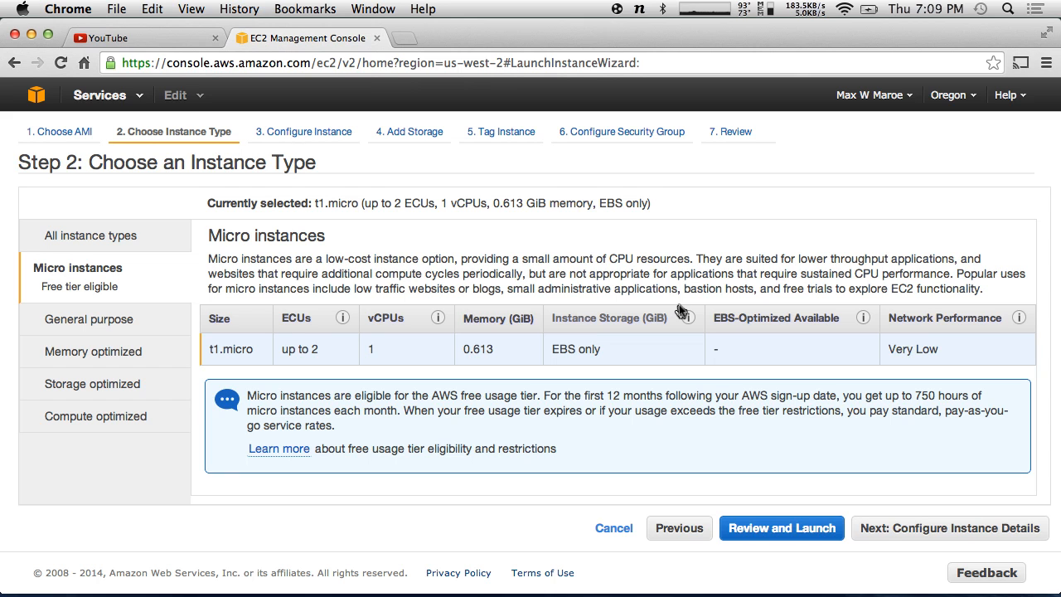
{"action": "left_click", "coordinate": [824, 533]}
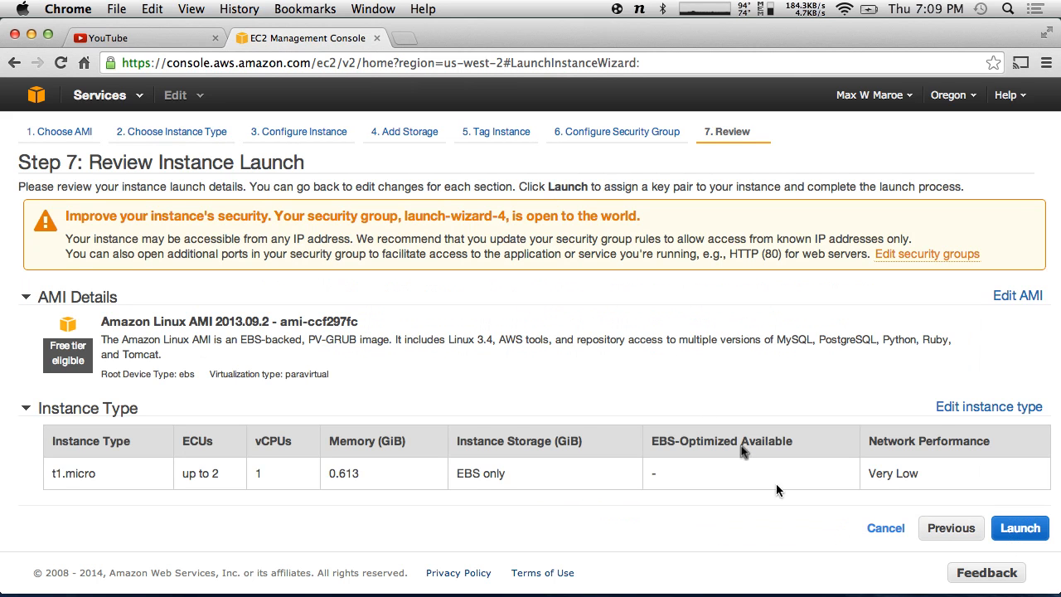
{"action": "scroll", "coordinate": [647, 340], "scroll_direction": "down", "scroll_amount": 5}
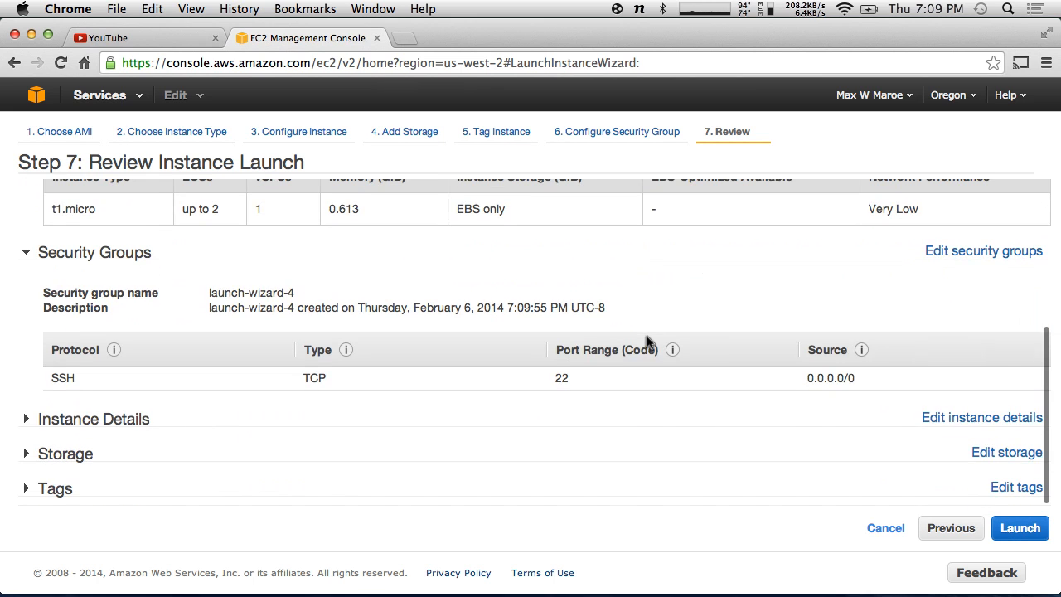
{"action": "scroll", "coordinate": [647, 336], "scroll_direction": "up", "scroll_amount": 5}
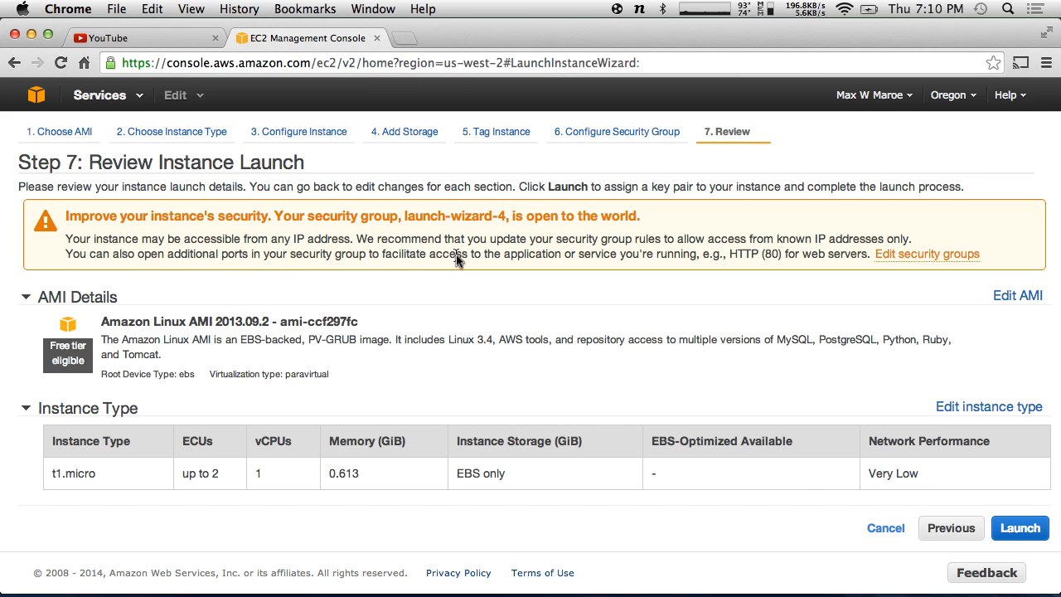
{"action": "scroll", "coordinate": [805, 492], "scroll_direction": "down", "scroll_amount": 5}
{"action": "scroll", "coordinate": [808, 491], "scroll_direction": "up", "scroll_amount": 3}
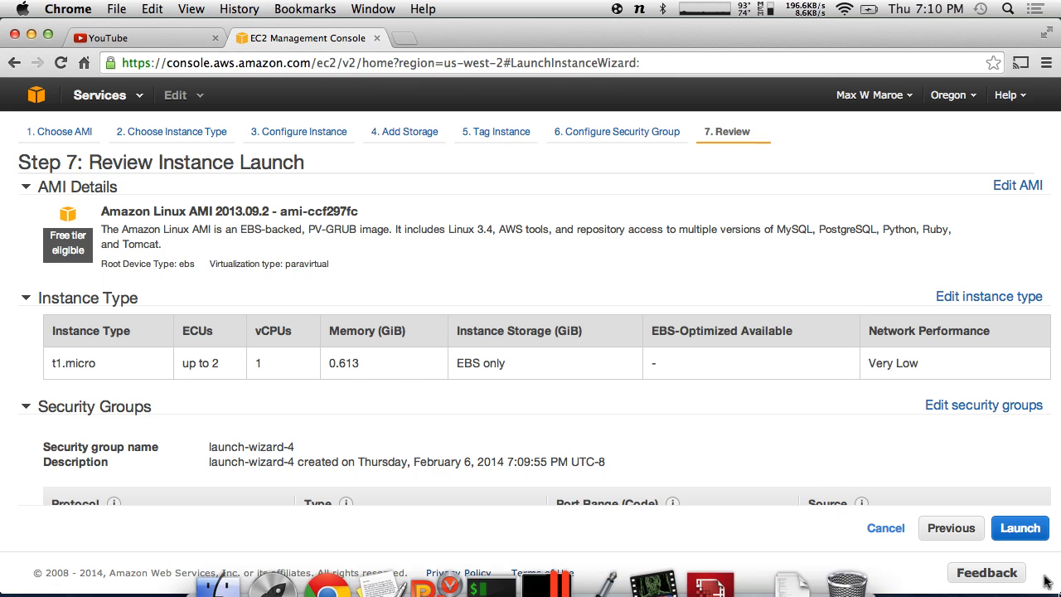
{"action": "left_click", "coordinate": [1020, 535]}
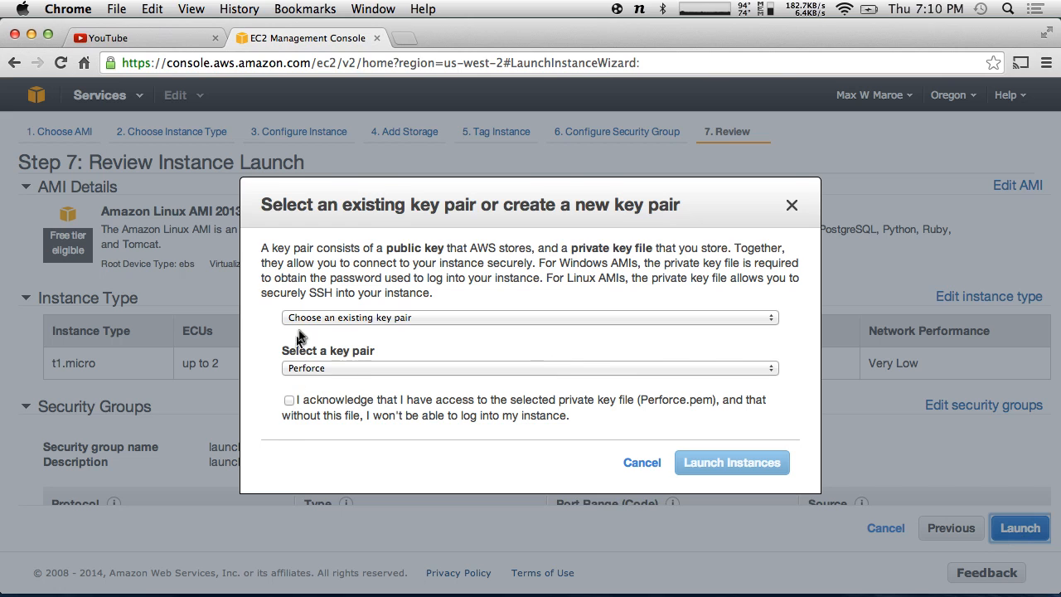
- Create key pair HATSWITCHPERFORCE, download its .pem file, and launch the instance
{"action": "left_click", "coordinate": [364, 320]}
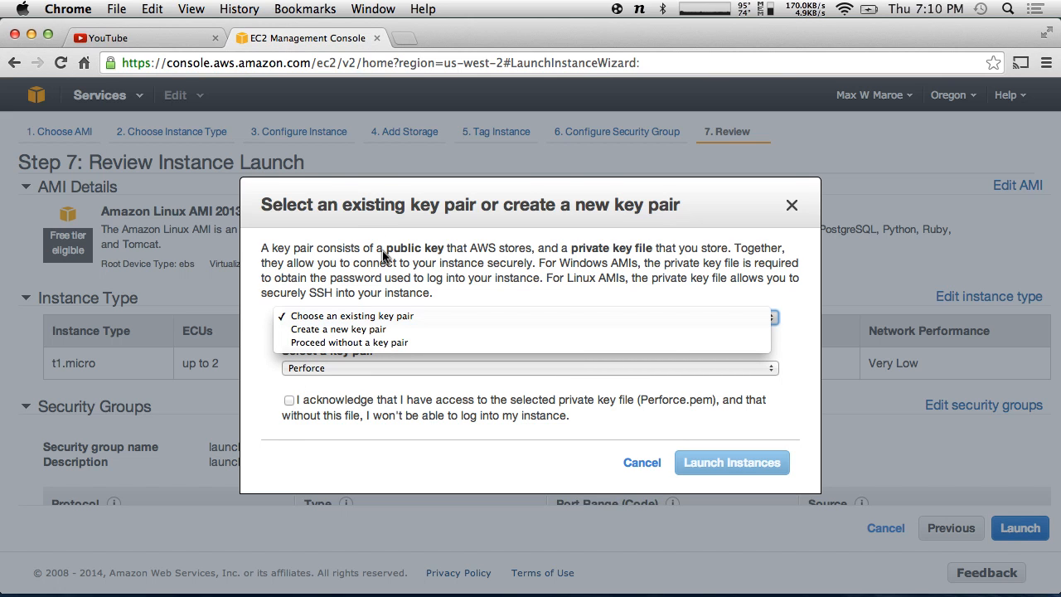
{"action": "left_click", "coordinate": [381, 330]}
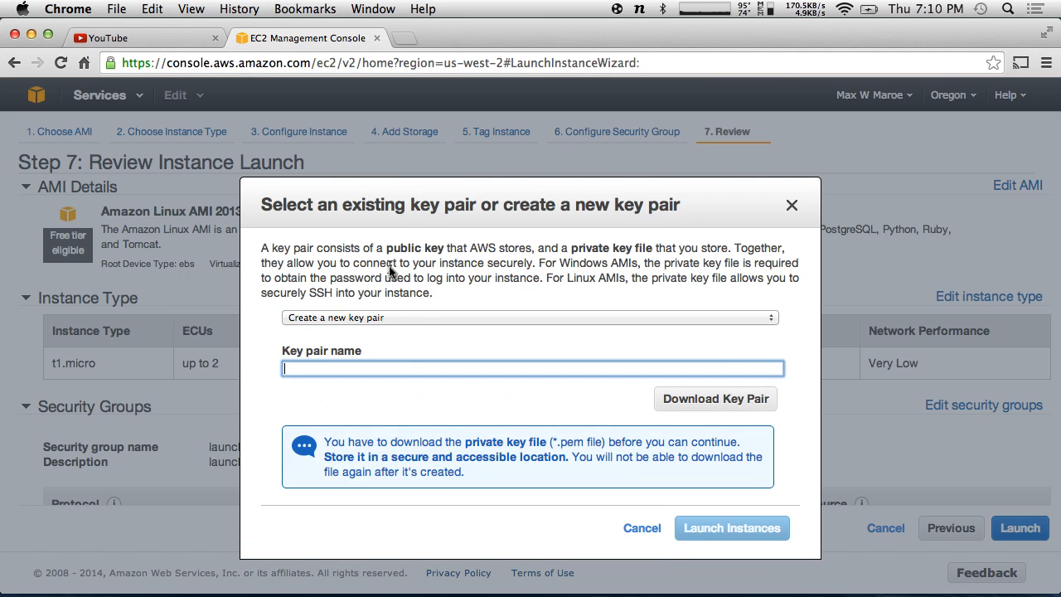
{"action": "left_click", "coordinate": [396, 319]}
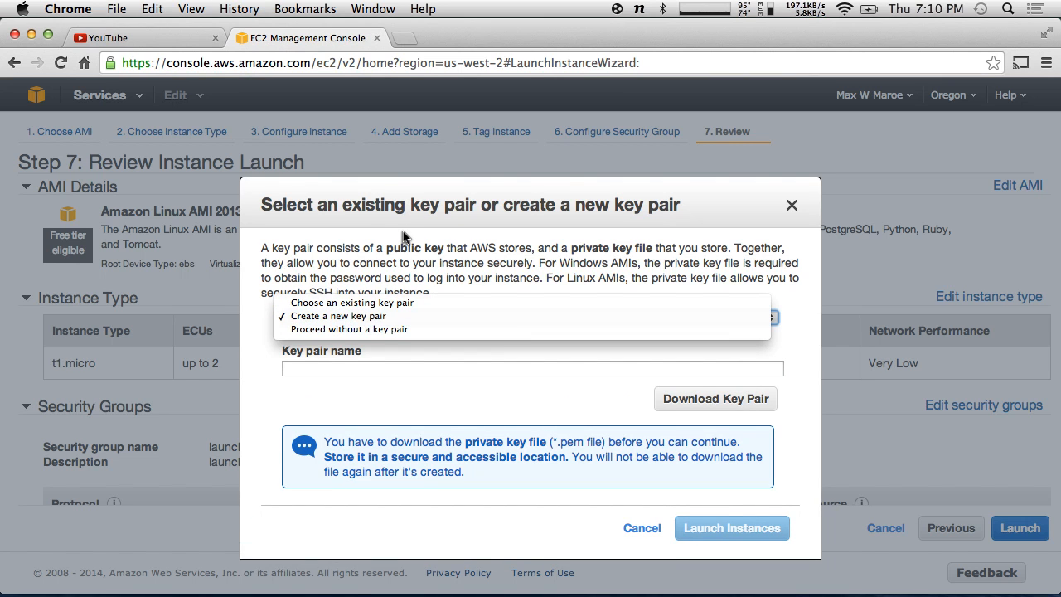
{"action": "left_click", "coordinate": [458, 244]}
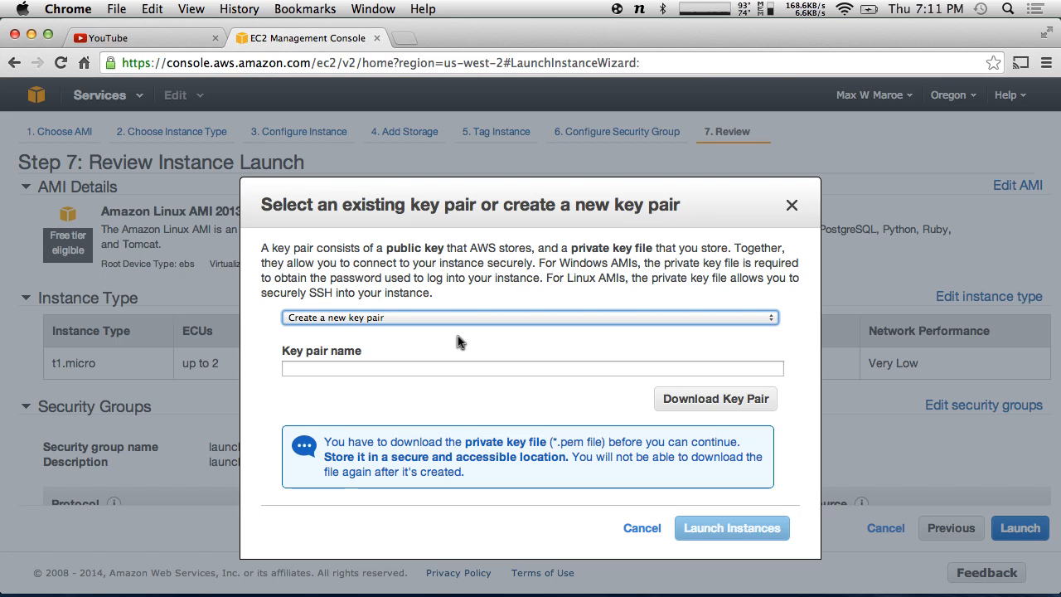
{"action": "left_click", "coordinate": [365, 363]}
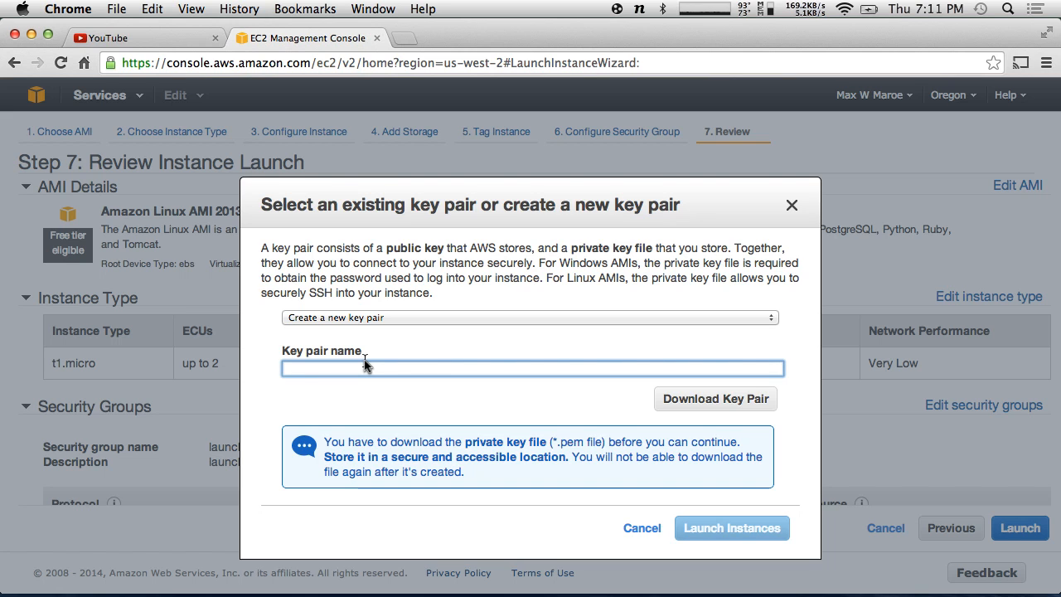
{"action": "type", "text": "HATSW"}
{"action": "type", "text": "ITCHP"}
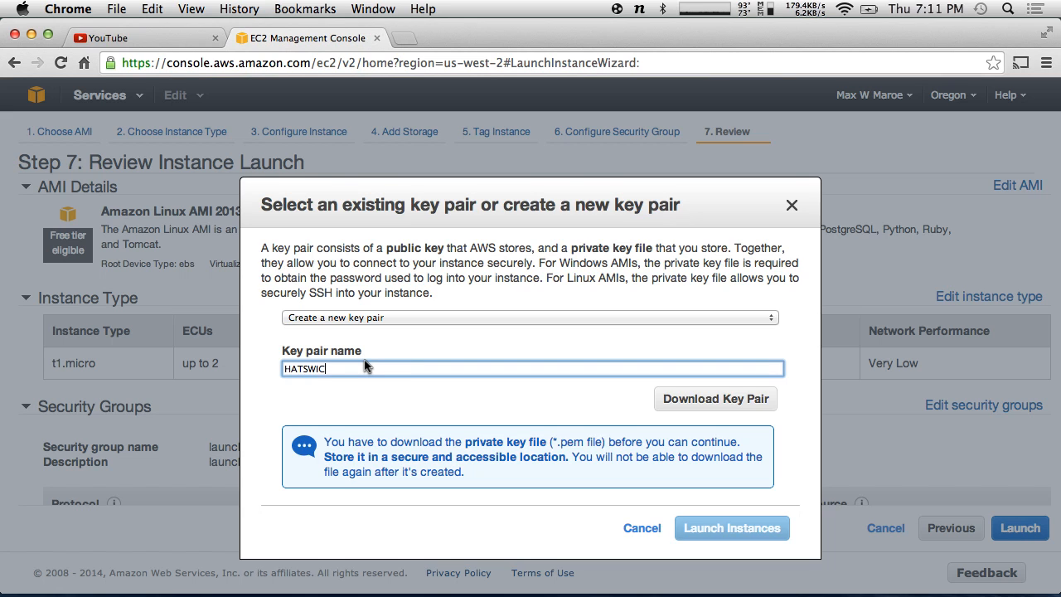
{"action": "type", "text": "ERFORCE"}
{"action": "left_click", "coordinate": [733, 401]}
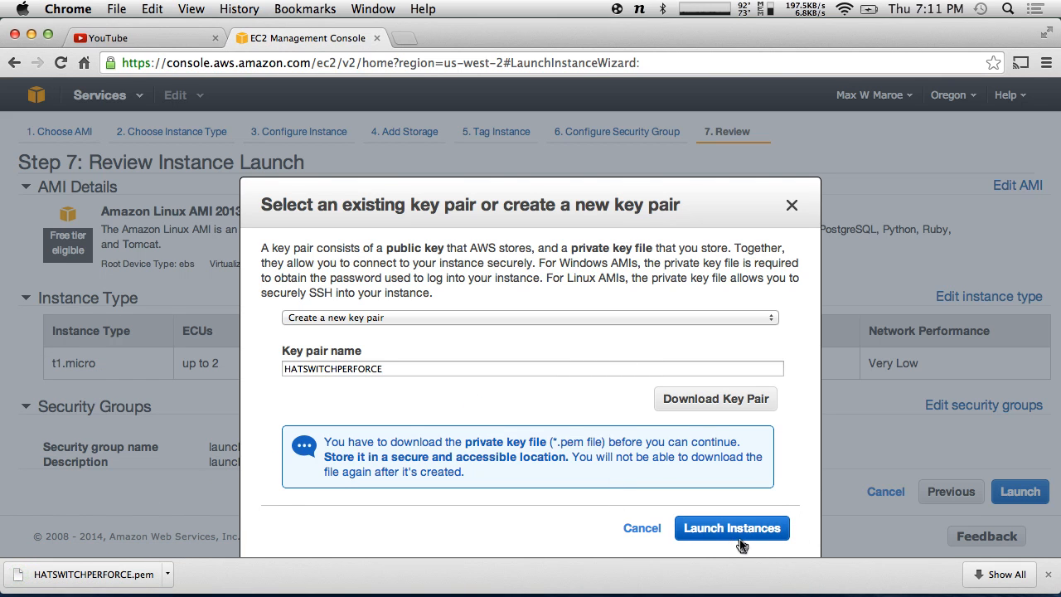
{"action": "left_click", "coordinate": [746, 534]}
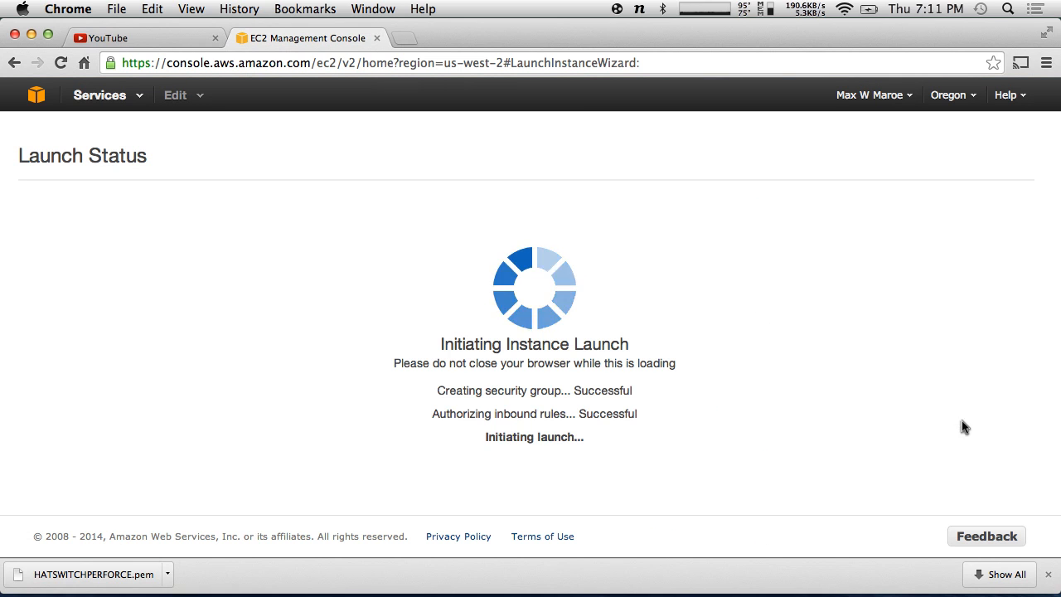
- Dismiss the key-file download notice and review the Launch Status confirmation for instance i-b82b90b1
{"action": "left_click", "coordinate": [1047, 574]}
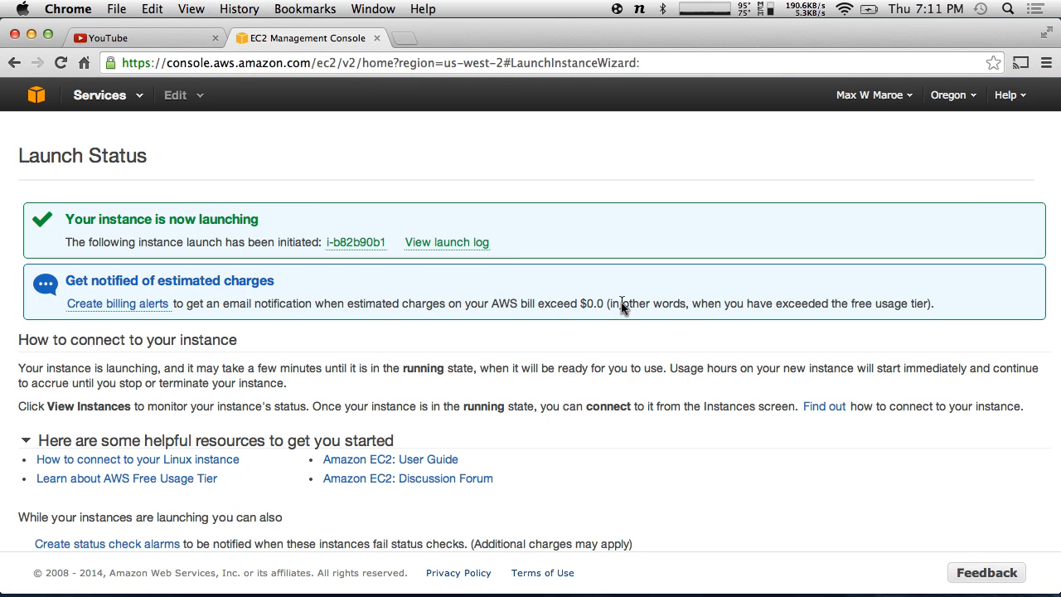
{"action": "scroll", "coordinate": [621, 306], "scroll_direction": "down", "scroll_amount": 2}
{"action": "scroll", "coordinate": [621, 306], "scroll_direction": "up", "scroll_amount": 2}
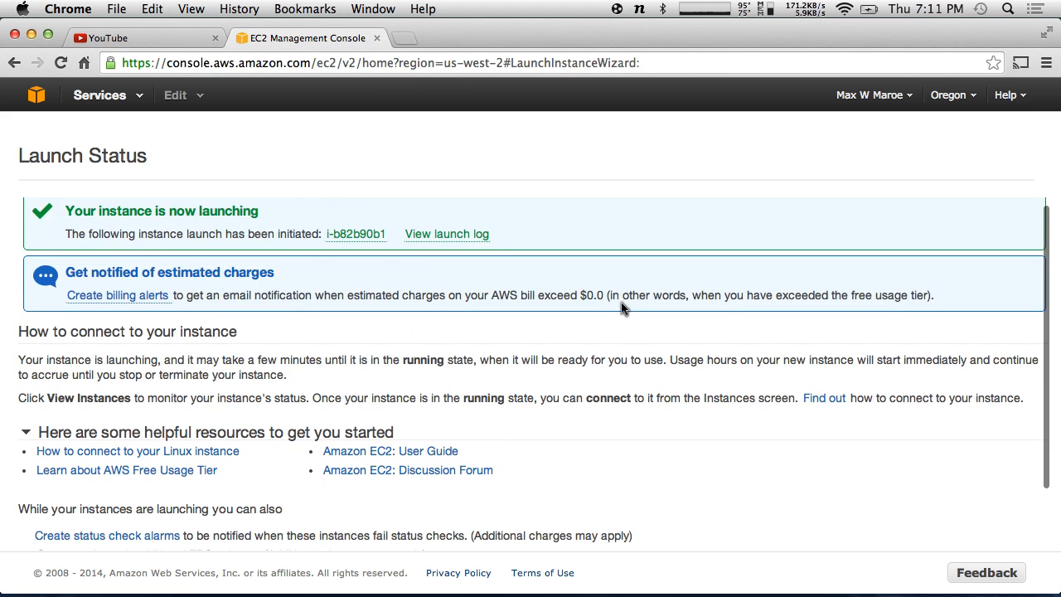
{"action": "scroll", "coordinate": [622, 306], "scroll_direction": "down", "scroll_amount": 2}
{"action": "scroll", "coordinate": [693, 375], "scroll_direction": "up", "scroll_amount": 2}
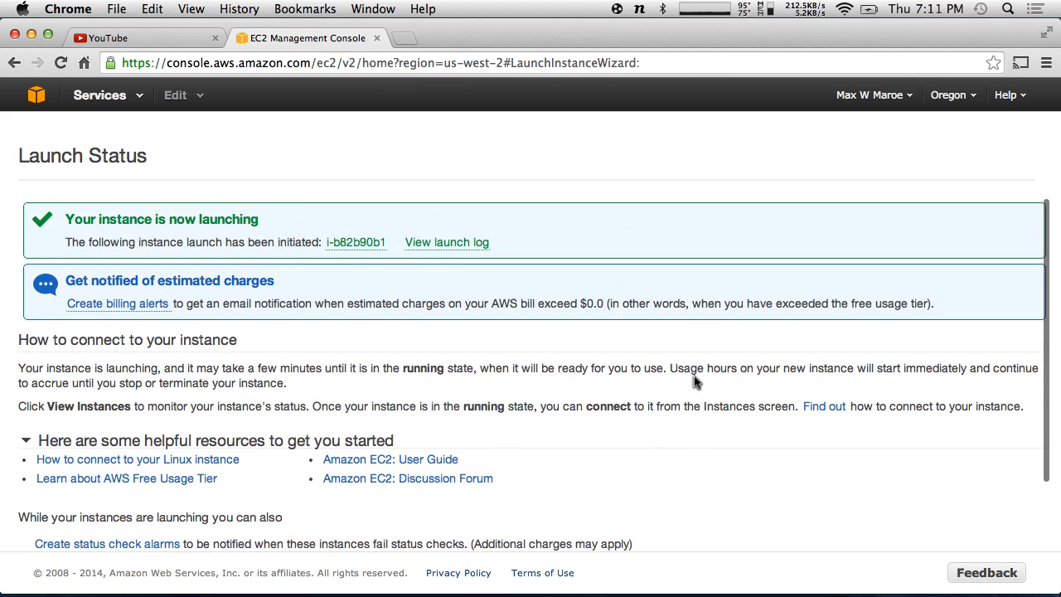
{"action": "scroll", "coordinate": [693, 379], "scroll_direction": "down", "scroll_amount": 2}
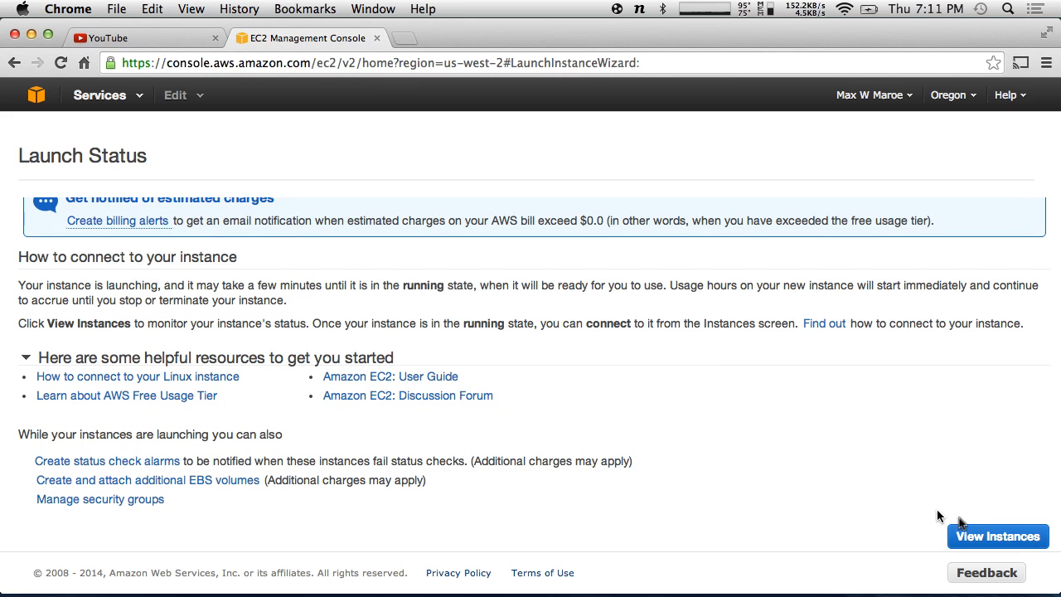
- Name the new pending instance HATSWITCHPERFORCE in the Instances list
{"action": "left_click", "coordinate": [981, 535]}
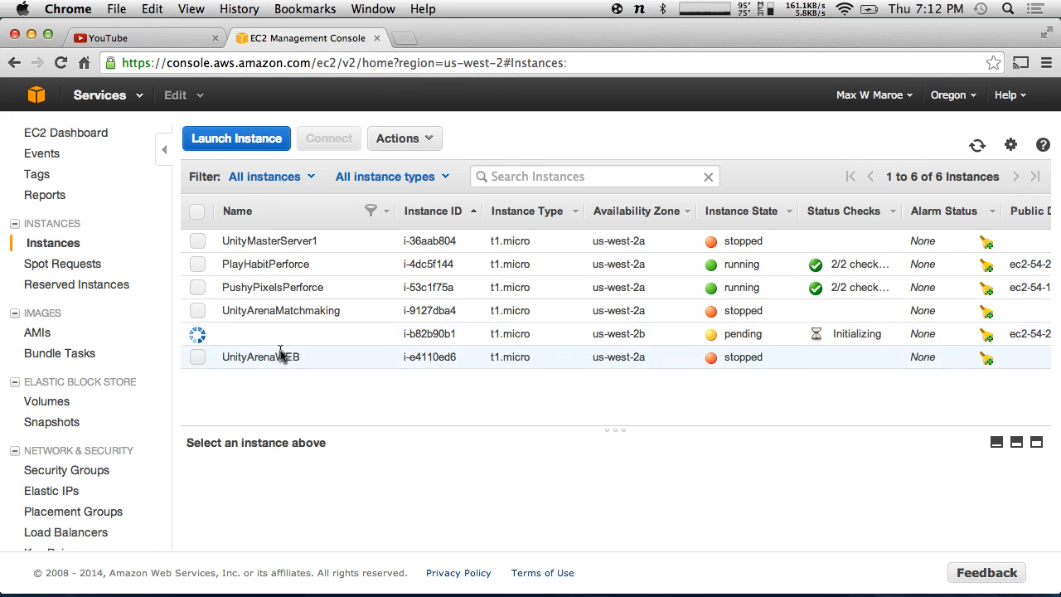
{"action": "left_click", "coordinate": [226, 332]}
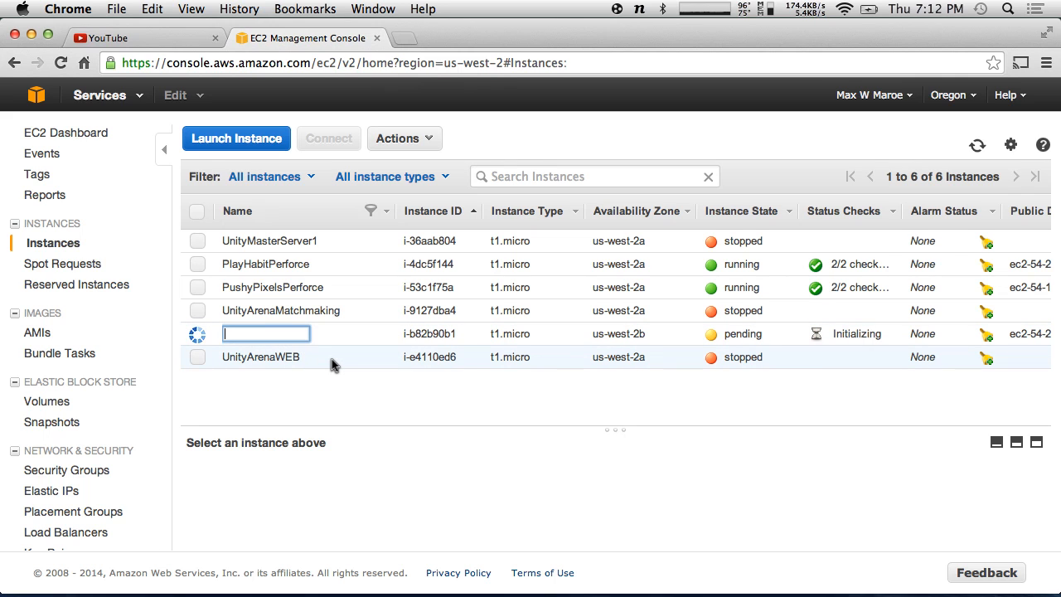
{"action": "type", "text": "HATSWITCHPERFORCE"}
{"action": "key", "text": "Return"}
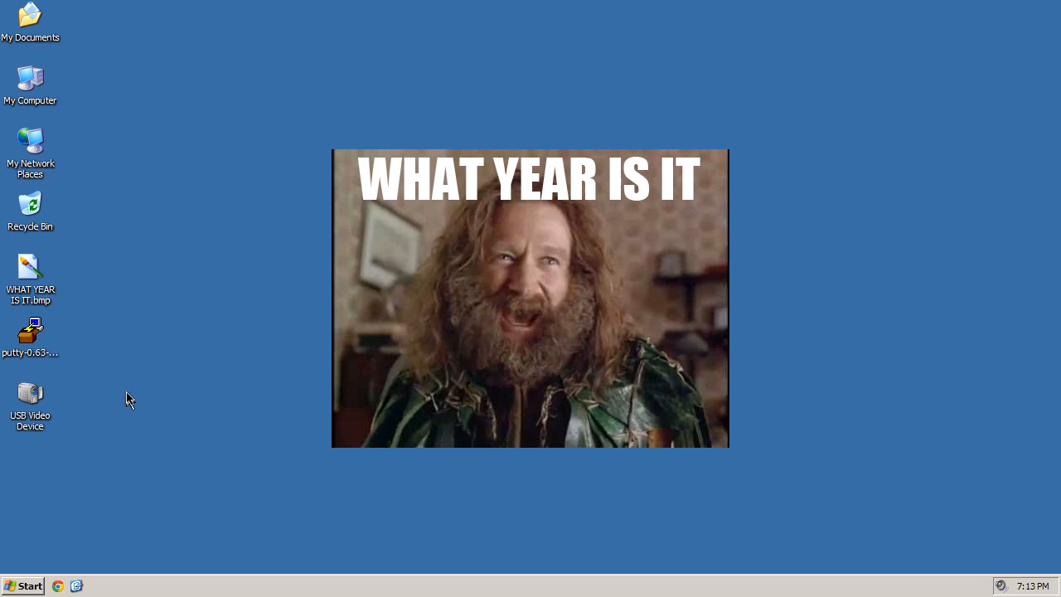
- Launch Google Chrome from the Quick Launch bar to get the Google home page
{"action": "left_click", "coordinate": [58, 586]}
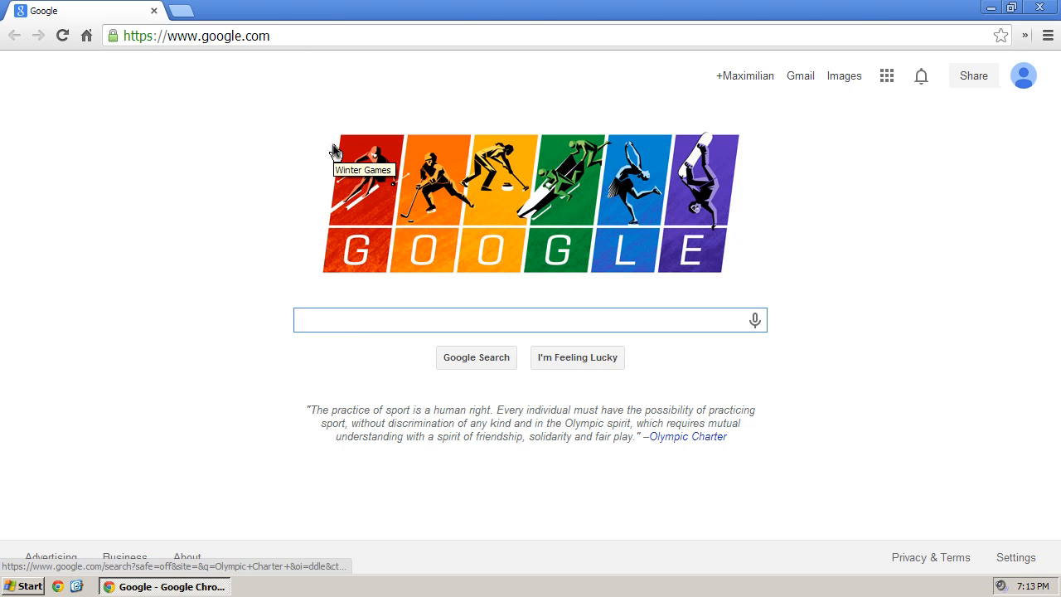
- Search 'ssh windows', follow the Download PuTTY result to the PuTTY download page, then close Chrome
{"action": "type", "text": "ssh window"}
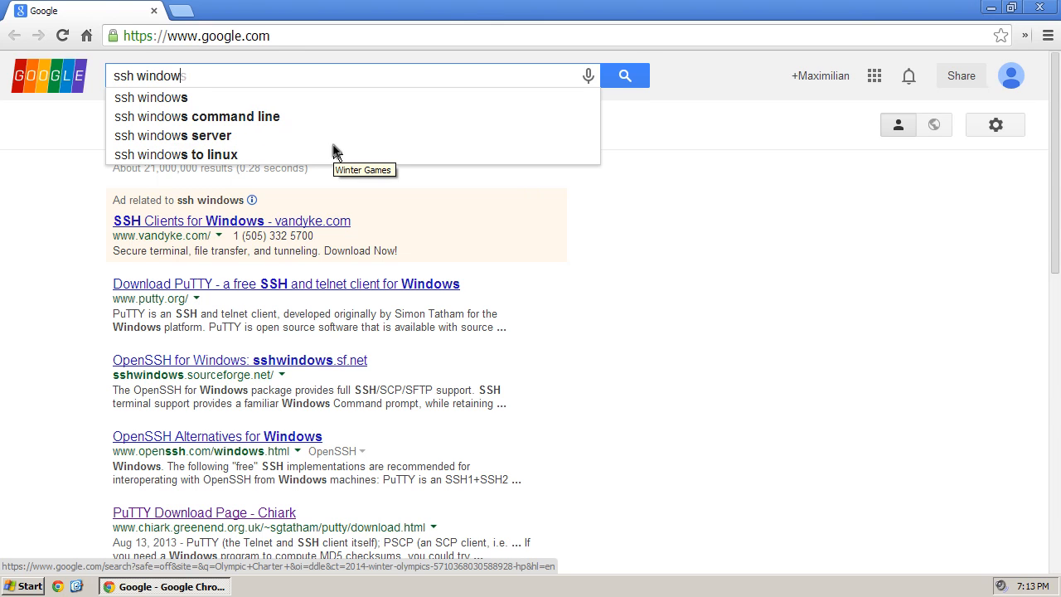
{"action": "type", "text": "s"}
{"action": "key", "text": "Return"}
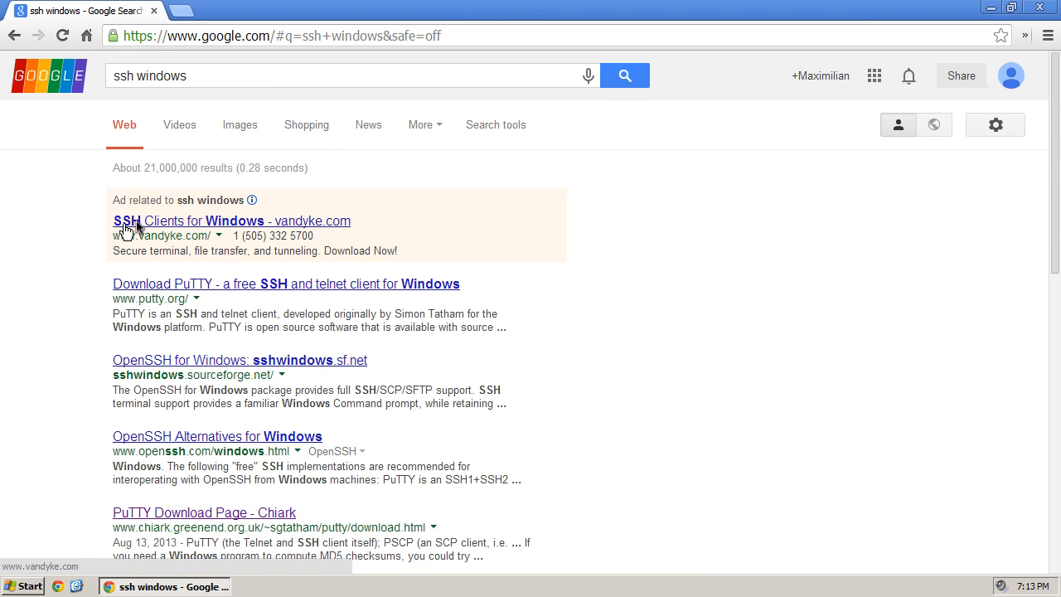
{"action": "left_click", "coordinate": [177, 283]}
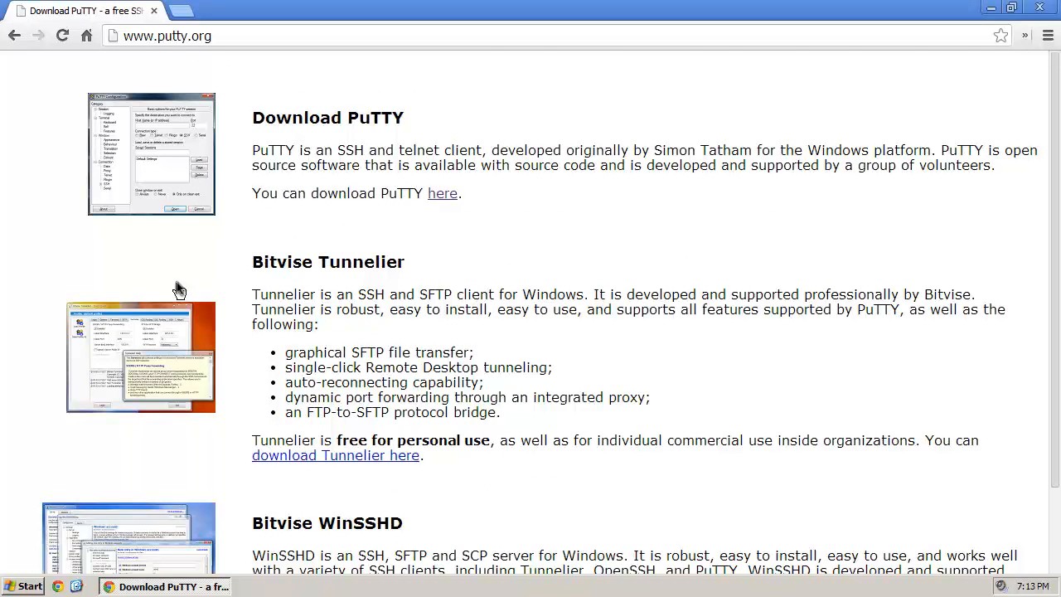
{"action": "left_click", "coordinate": [451, 193]}
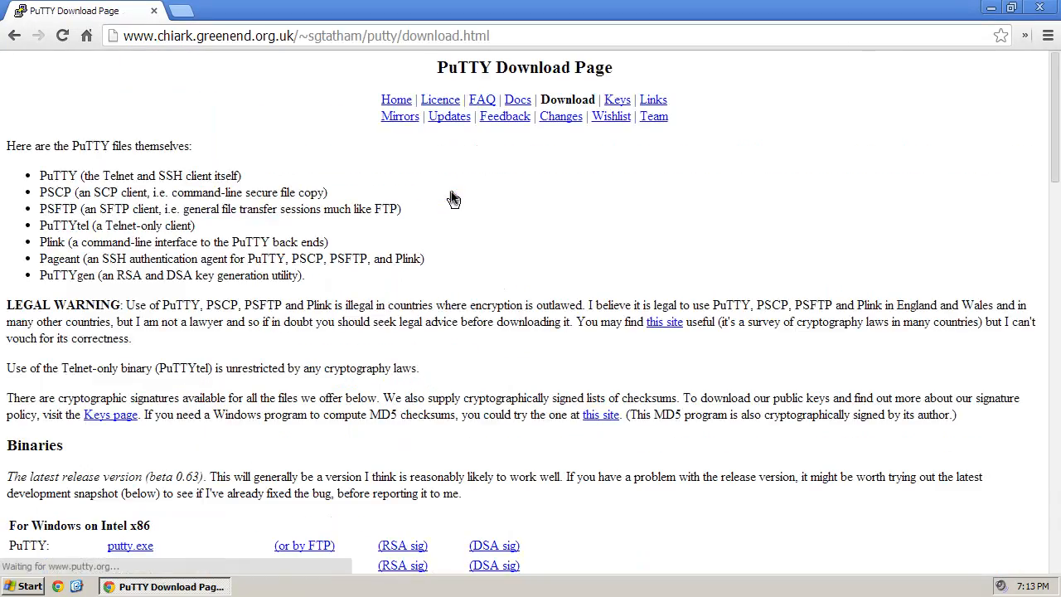
{"action": "scroll", "coordinate": [476, 204], "scroll_direction": "down", "scroll_amount": 15}
{"action": "scroll", "coordinate": [543, 276], "scroll_direction": "up", "scroll_amount": 10}
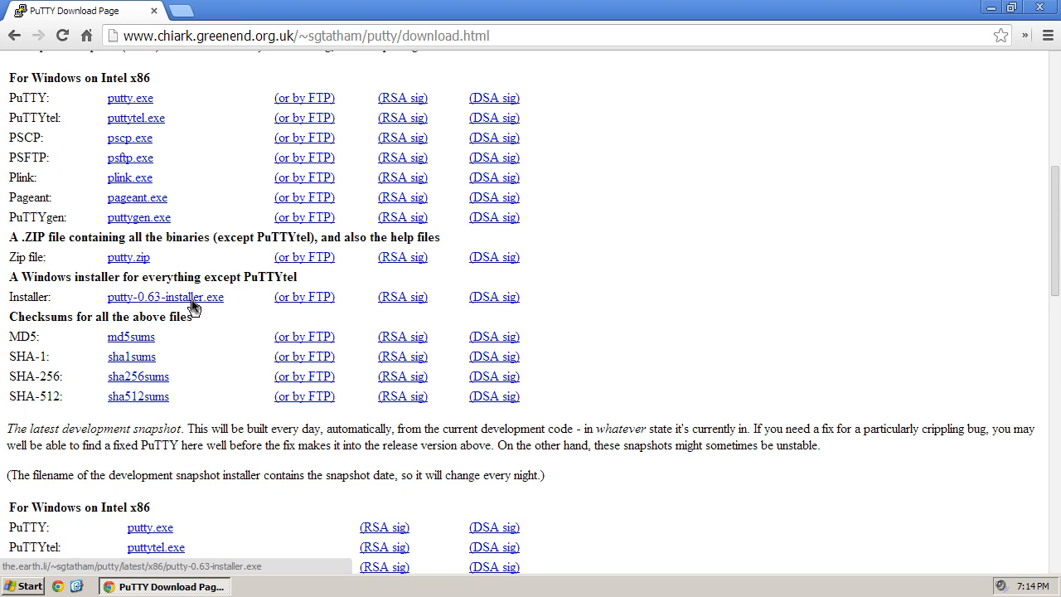
{"action": "left_click", "coordinate": [1040, 10]}
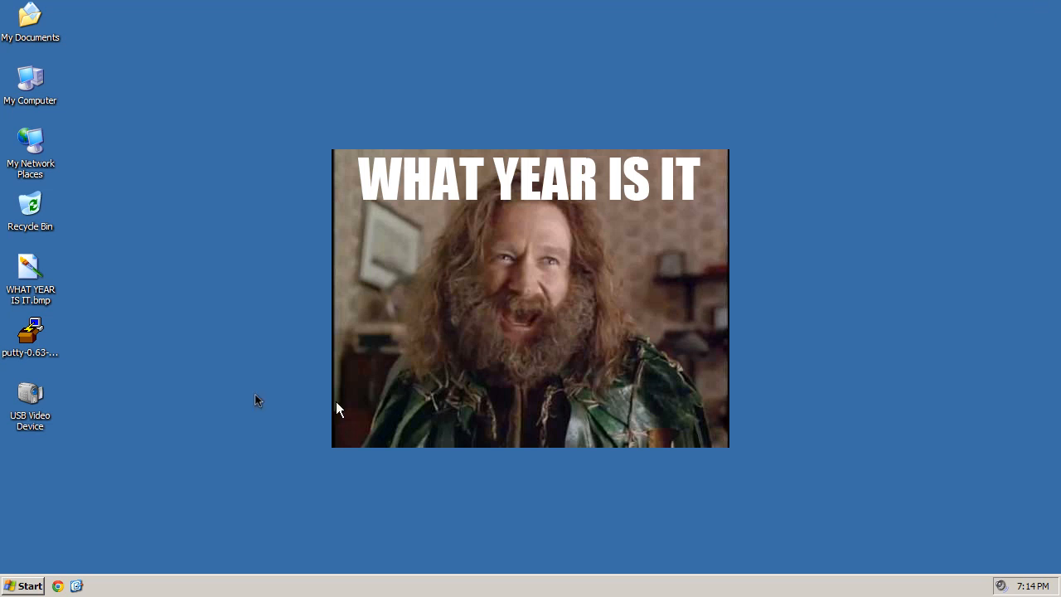
- Run putty-0.63-installer.exe and install PuTTY to C:\Program Files\PuTTY with the default tasks
{"action": "left_click", "coordinate": [40, 331]}
{"action": "double_click", "coordinate": [39, 331]}
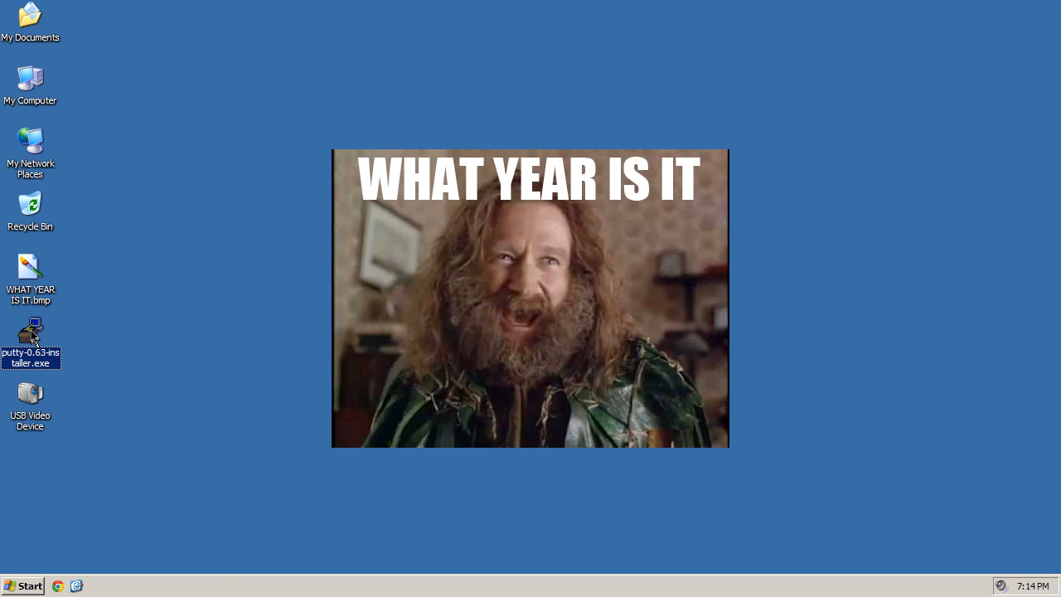
{"action": "left_click", "coordinate": [622, 424]}
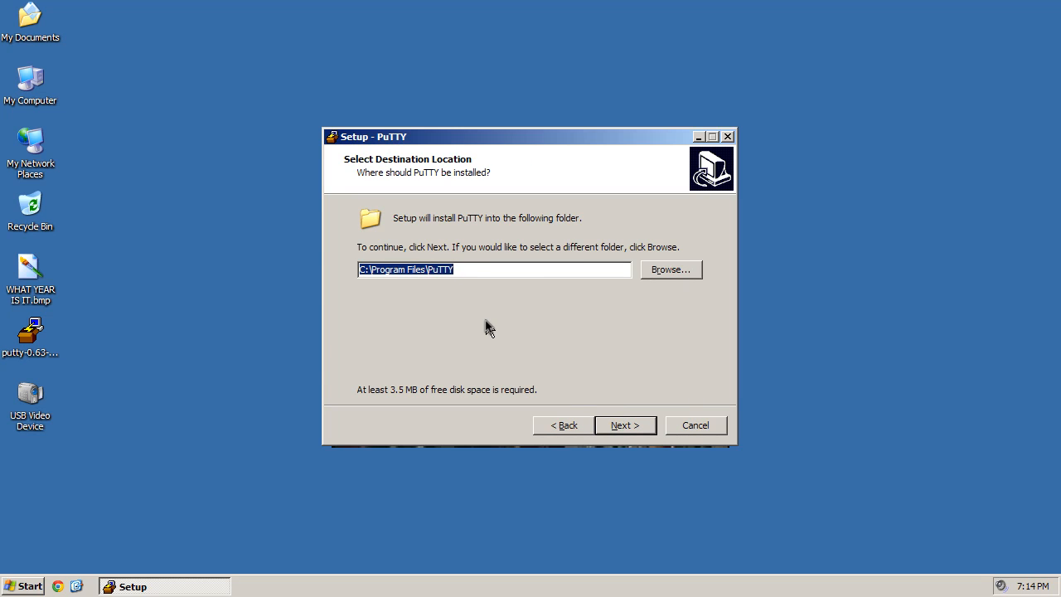
{"action": "left_click", "coordinate": [630, 426]}
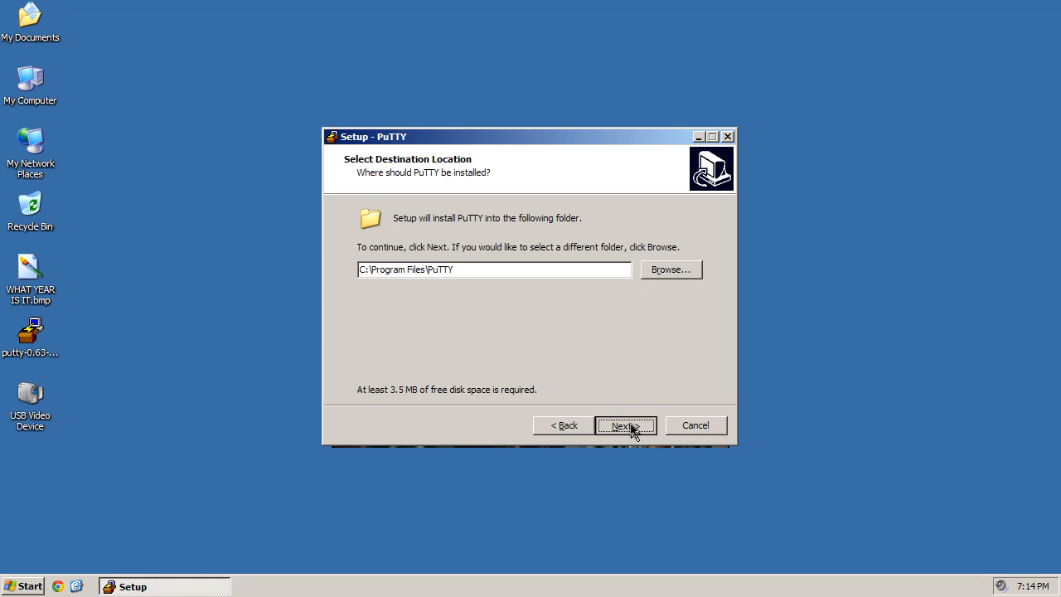
{"action": "left_click", "coordinate": [632, 428]}
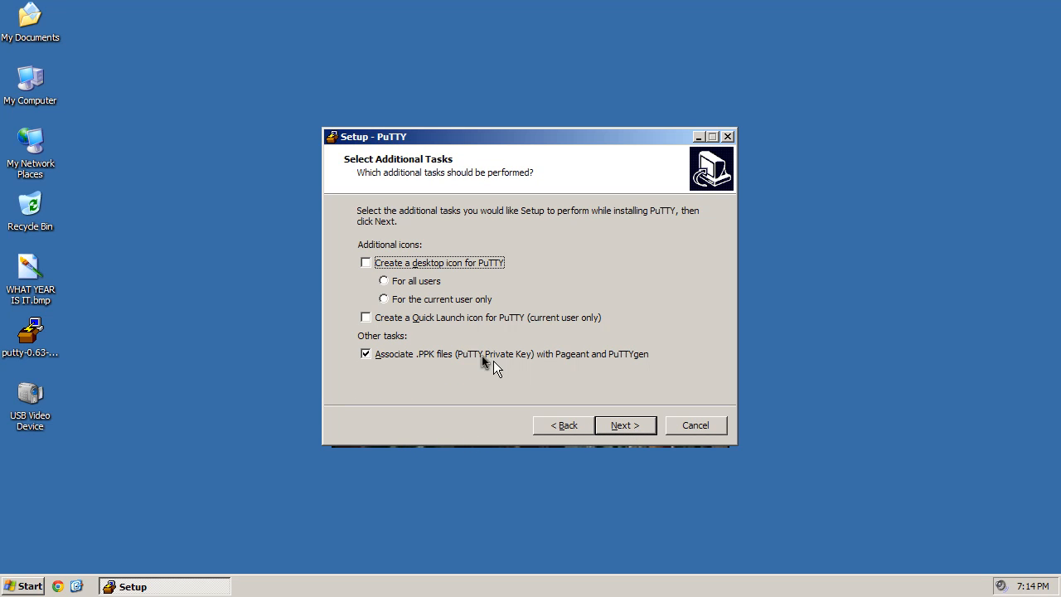
{"action": "left_click", "coordinate": [649, 427]}
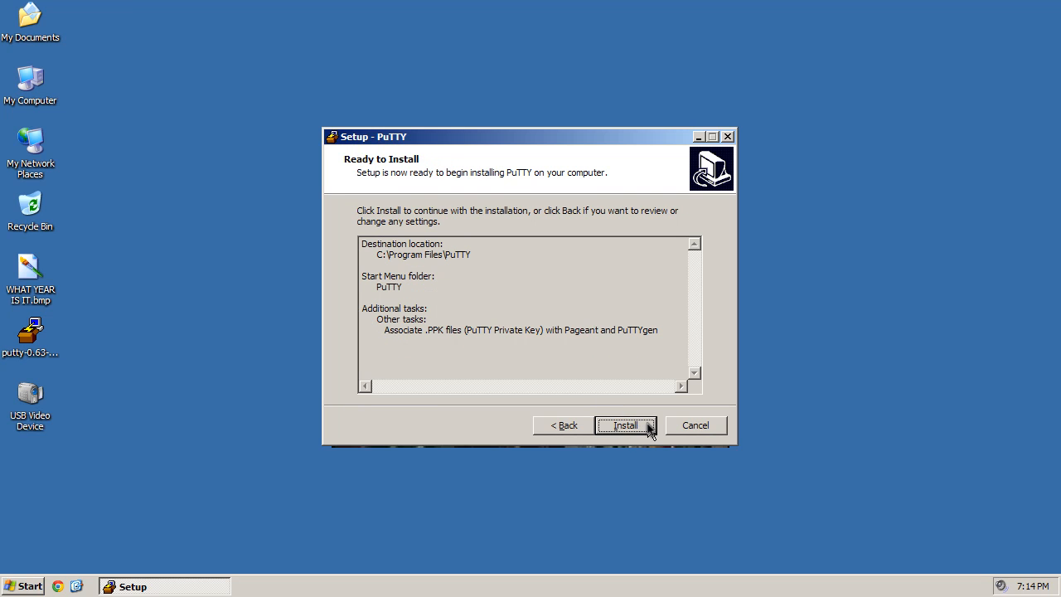
{"action": "left_click", "coordinate": [651, 427]}
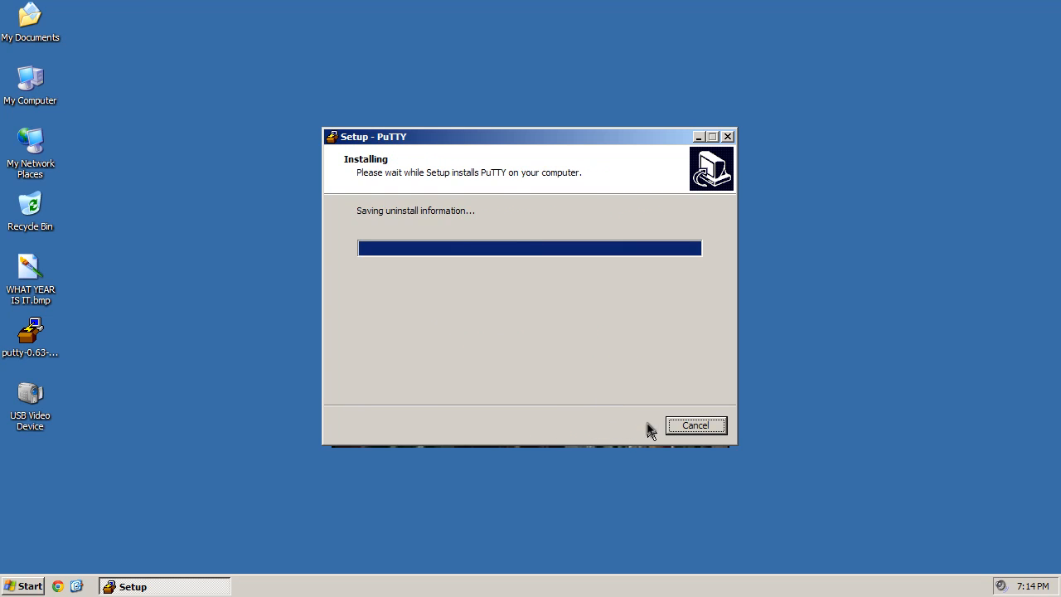
{"action": "left_click", "coordinate": [624, 424]}
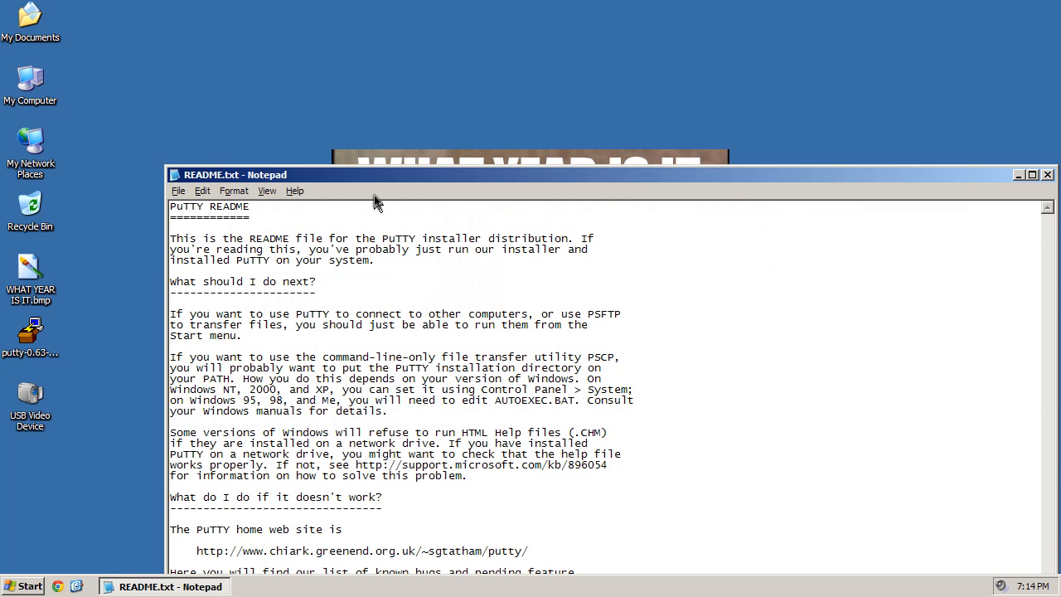
- Move the README window fully onscreen and open a Command Prompt via Run 'cmd'
{"action": "left_click_drag", "start_coordinate": [389, 171], "coordinate": [314, 32]}
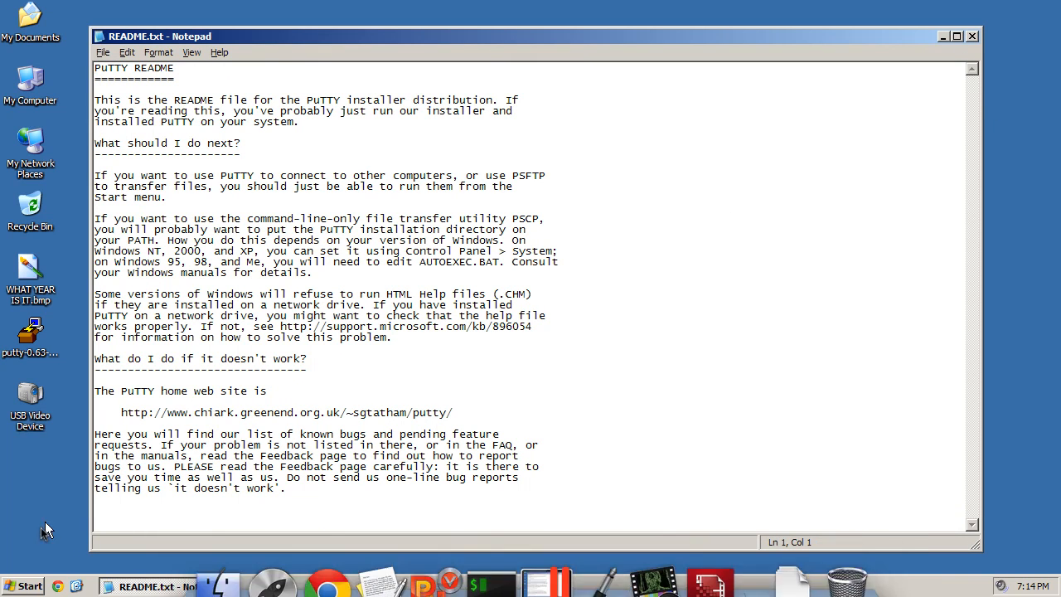
{"action": "left_click", "coordinate": [29, 586]}
{"action": "left_click", "coordinate": [69, 530]}
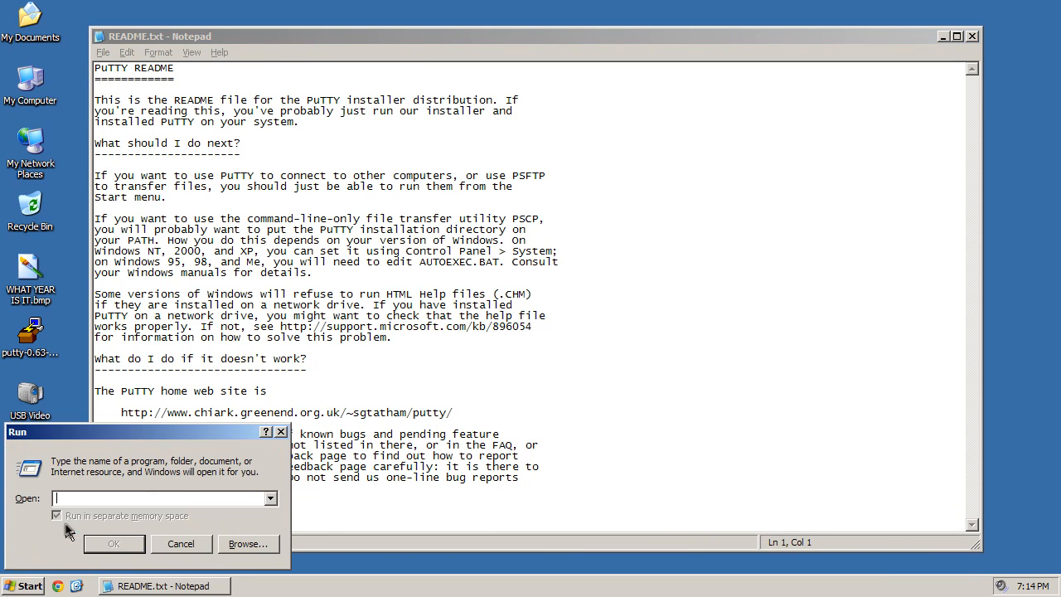
{"action": "type", "text": "cmd"}
{"action": "key", "text": "Return"}
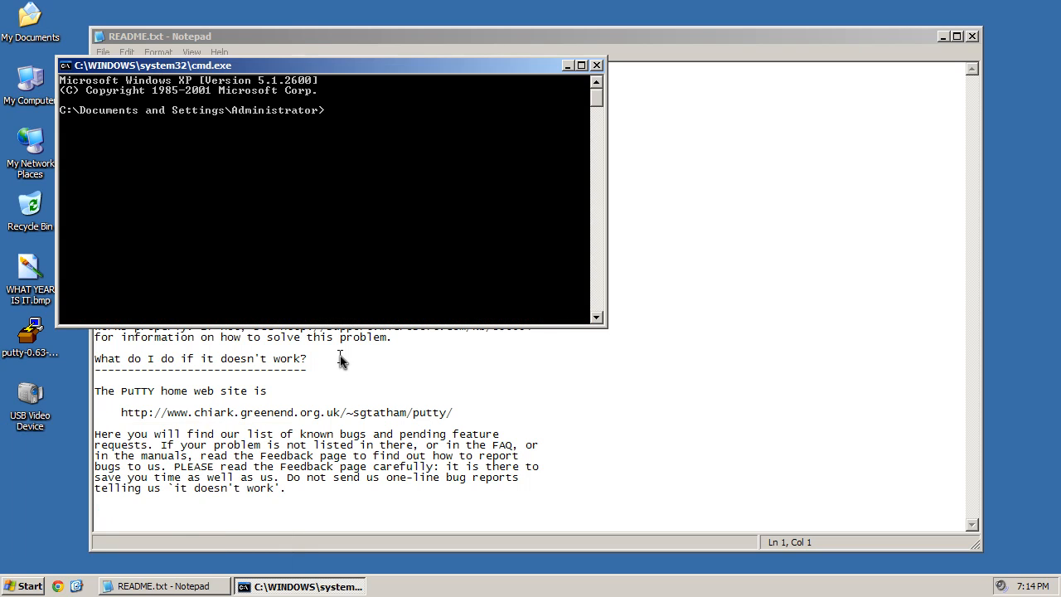
- Try the ssh and puttyssh commands; both are rejected as not recognized
{"action": "type", "text": "ssh"}
{"action": "key", "text": "Return"}
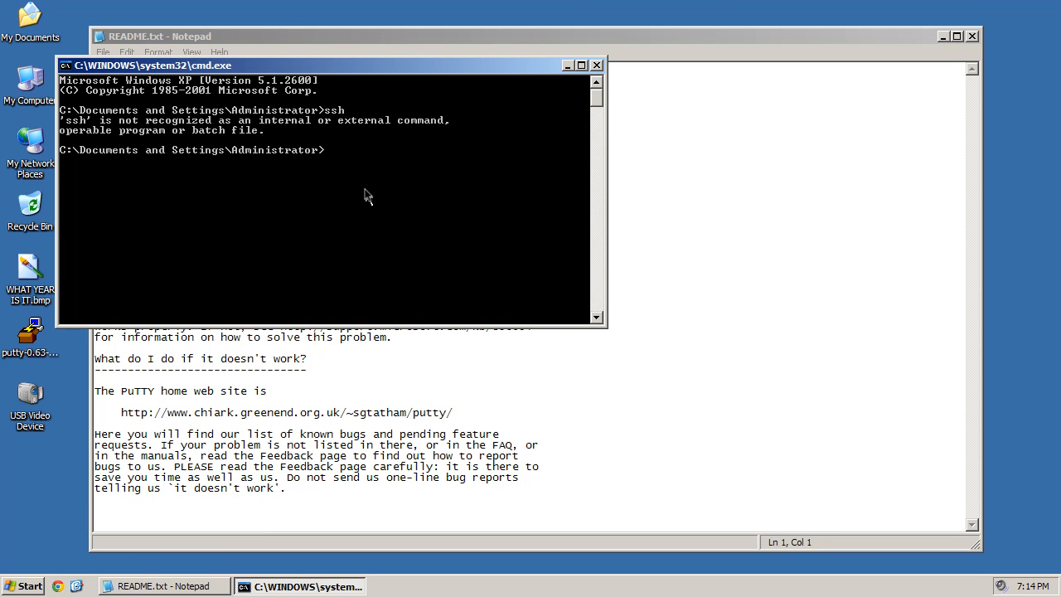
{"action": "type", "text": "puttyssh"}
{"action": "key", "text": "Return"}
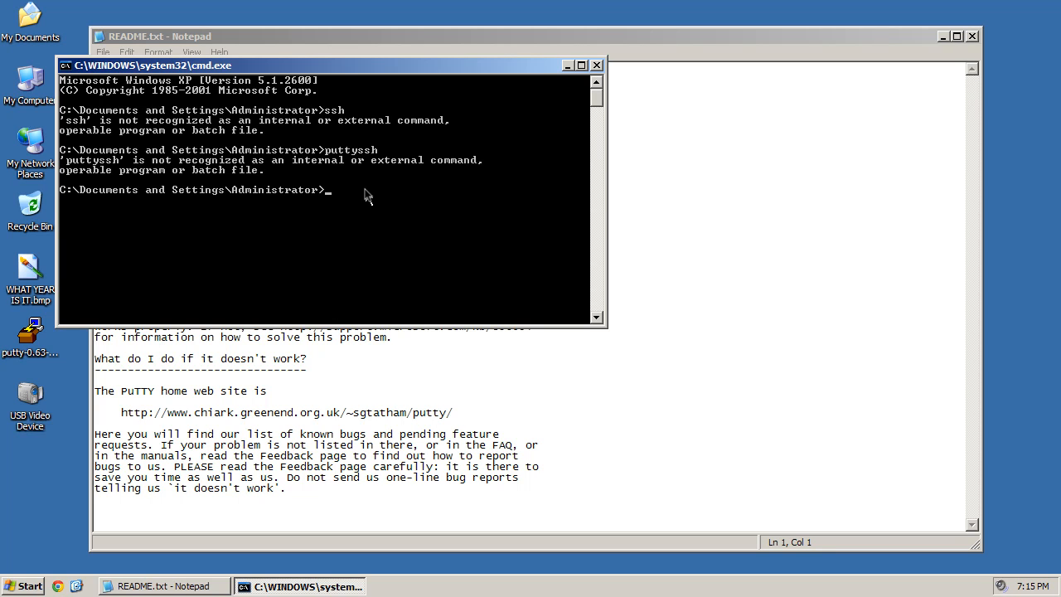
- Rearrange the Command Prompt and README windows, then close the PuTTY README
{"action": "left_click_drag", "start_coordinate": [187, 65], "coordinate": [746, 260]}
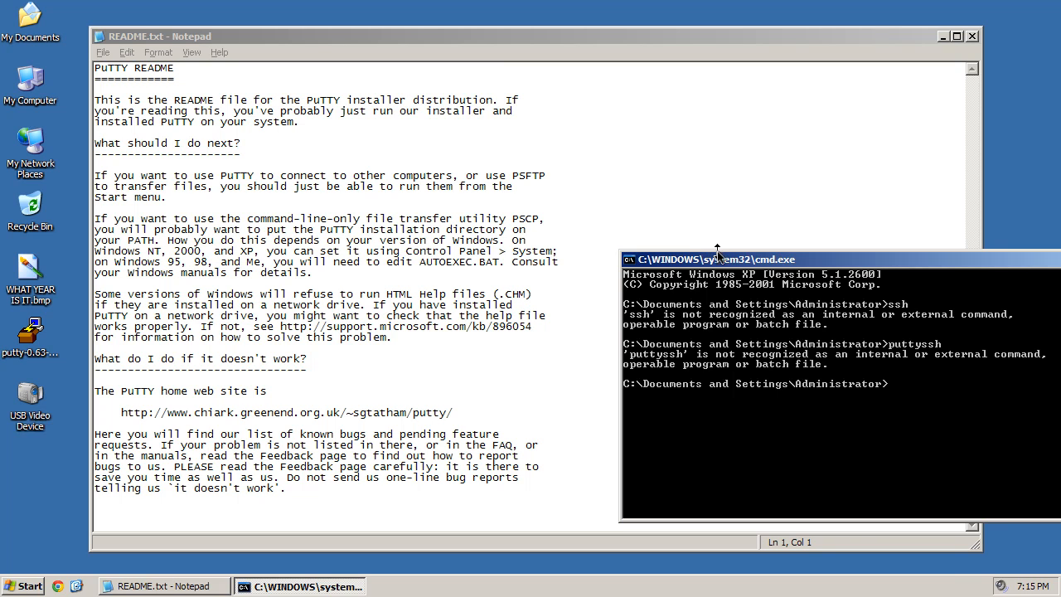
{"action": "left_click_drag", "start_coordinate": [729, 263], "coordinate": [158, 264]}
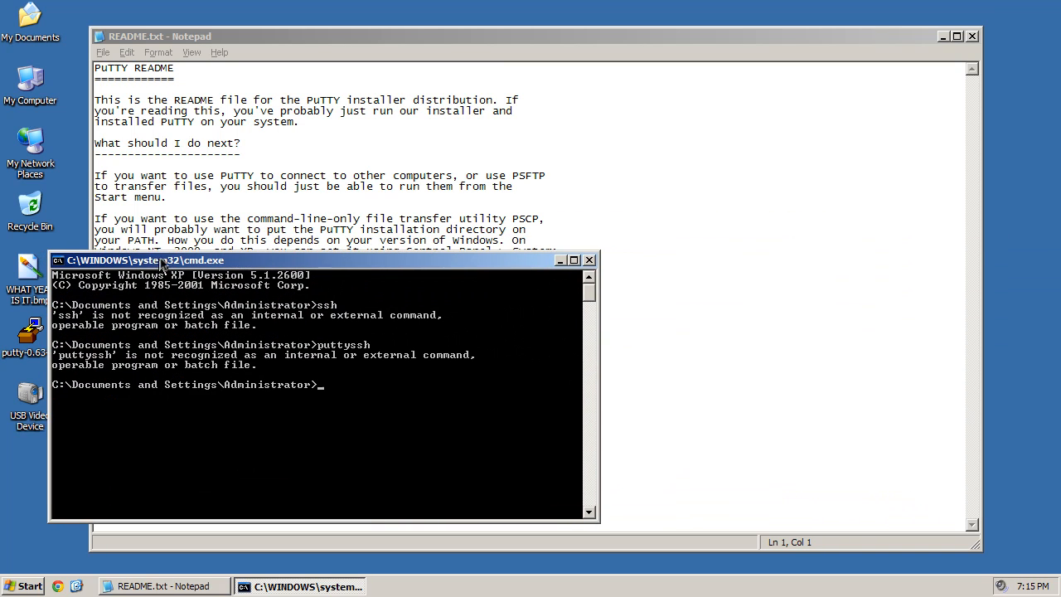
{"action": "left_click", "coordinate": [605, 210]}
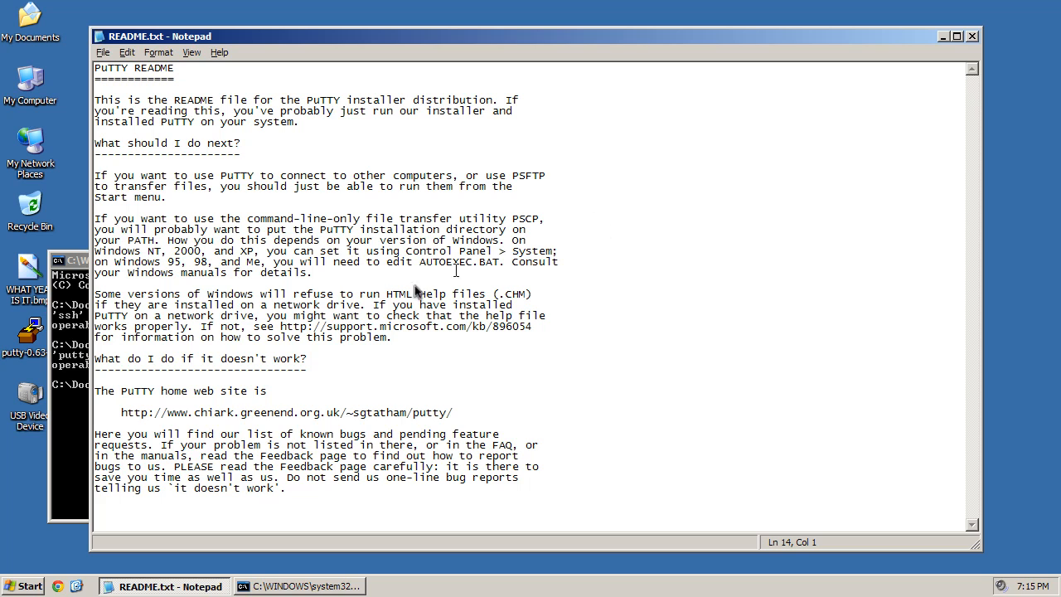
{"action": "left_click", "coordinate": [64, 417]}
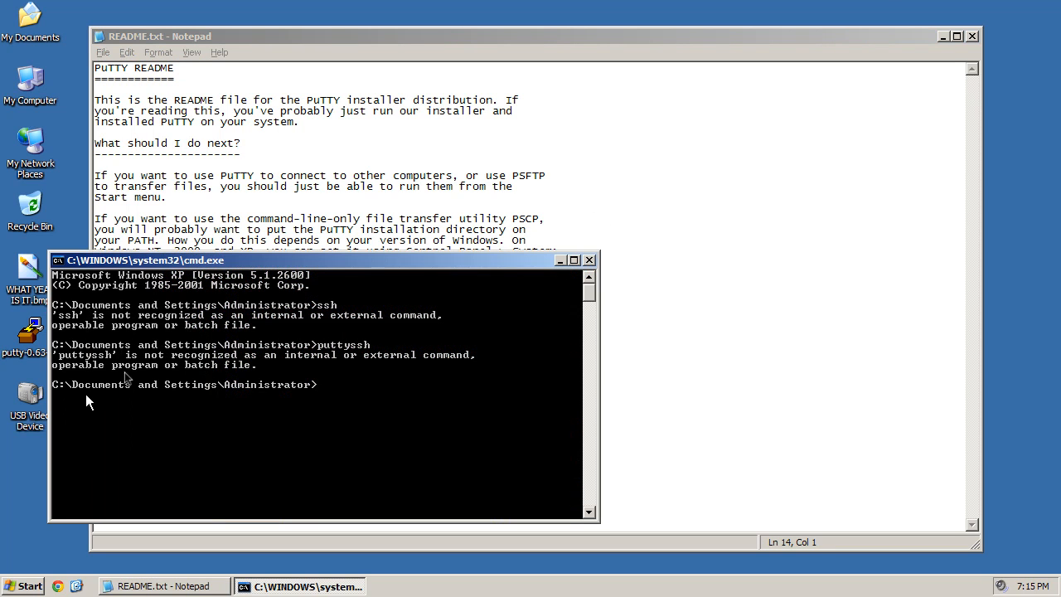
{"action": "left_click", "coordinate": [972, 36]}
- Browse from My Computer to C:\Program Files\PuTTY to view the installed files
{"action": "double_click", "coordinate": [25, 91]}
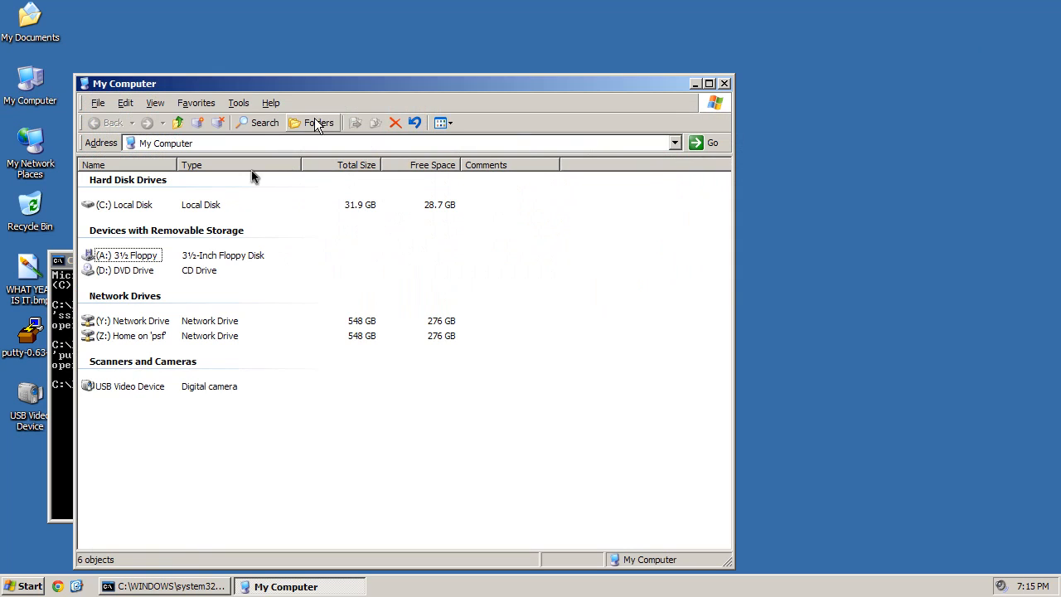
{"action": "double_click", "coordinate": [121, 205]}
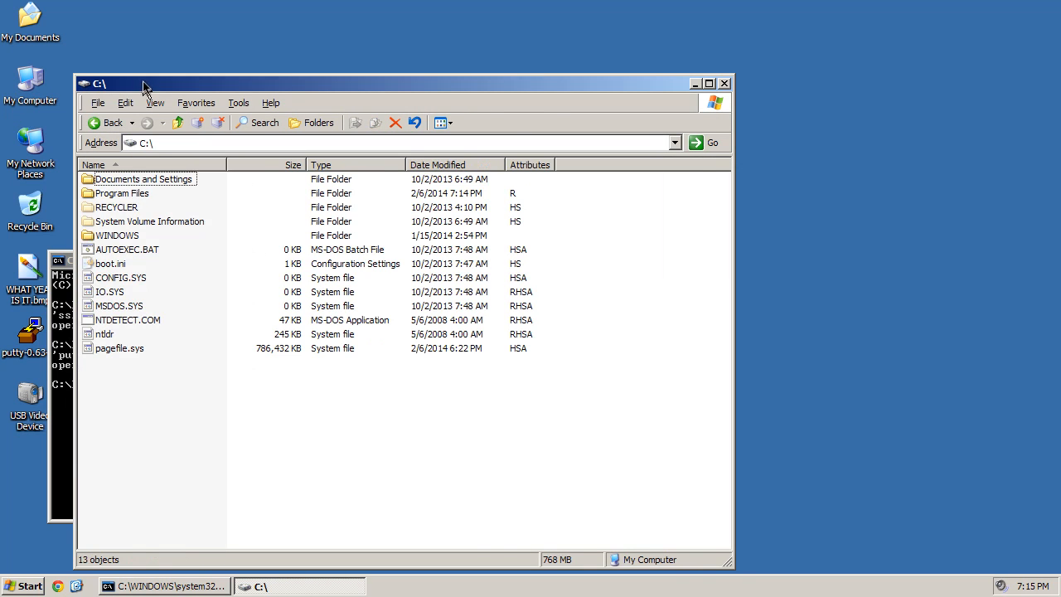
{"action": "left_click_drag", "start_coordinate": [143, 87], "coordinate": [470, 61]}
{"action": "left_click", "coordinate": [81, 489]}
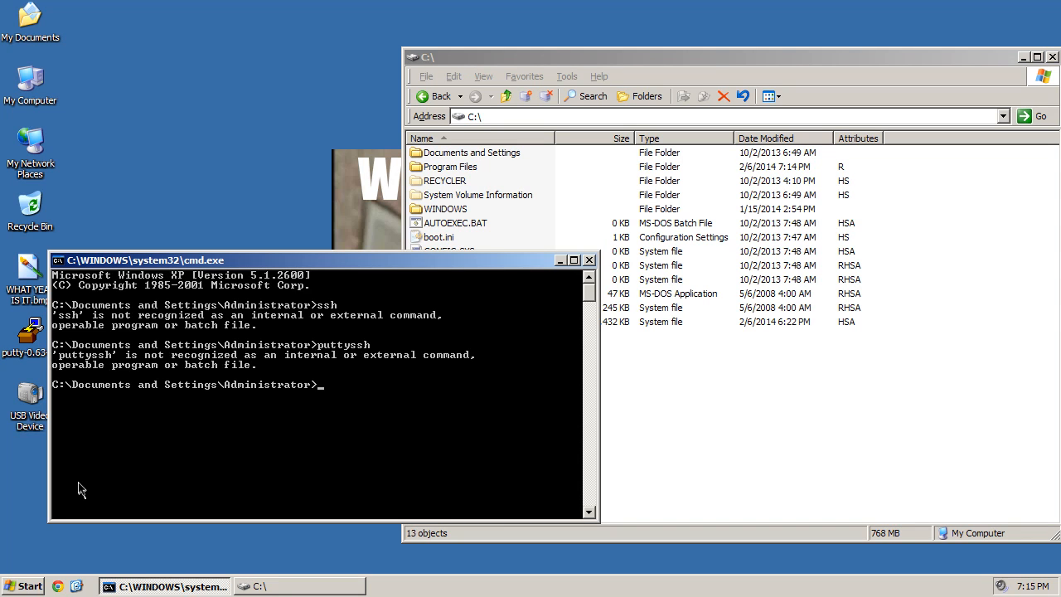
{"action": "left_click", "coordinate": [932, 285]}
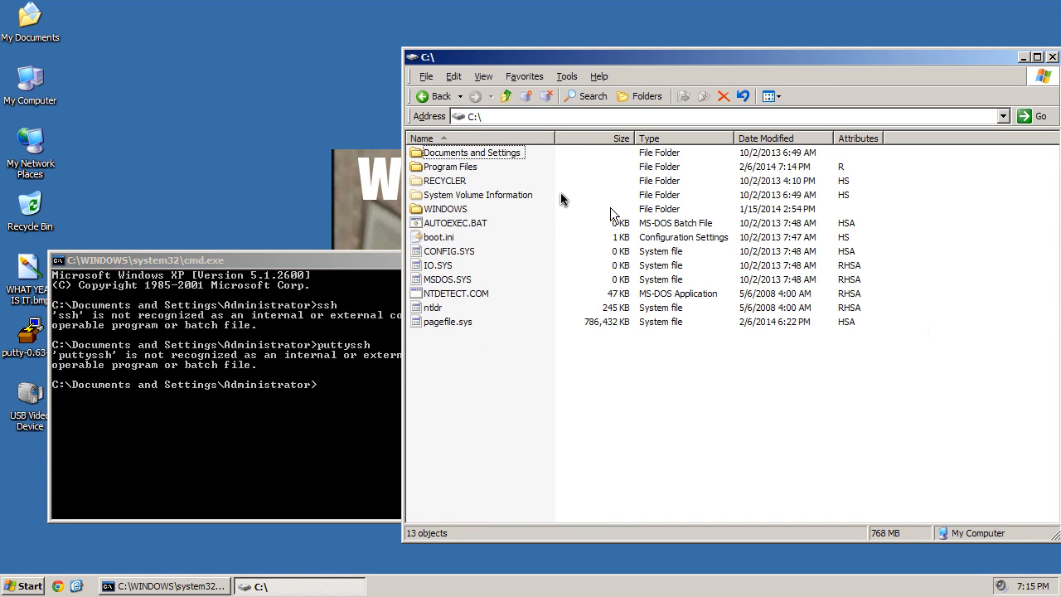
{"action": "double_click", "coordinate": [464, 167]}
{"action": "double_click", "coordinate": [448, 322]}
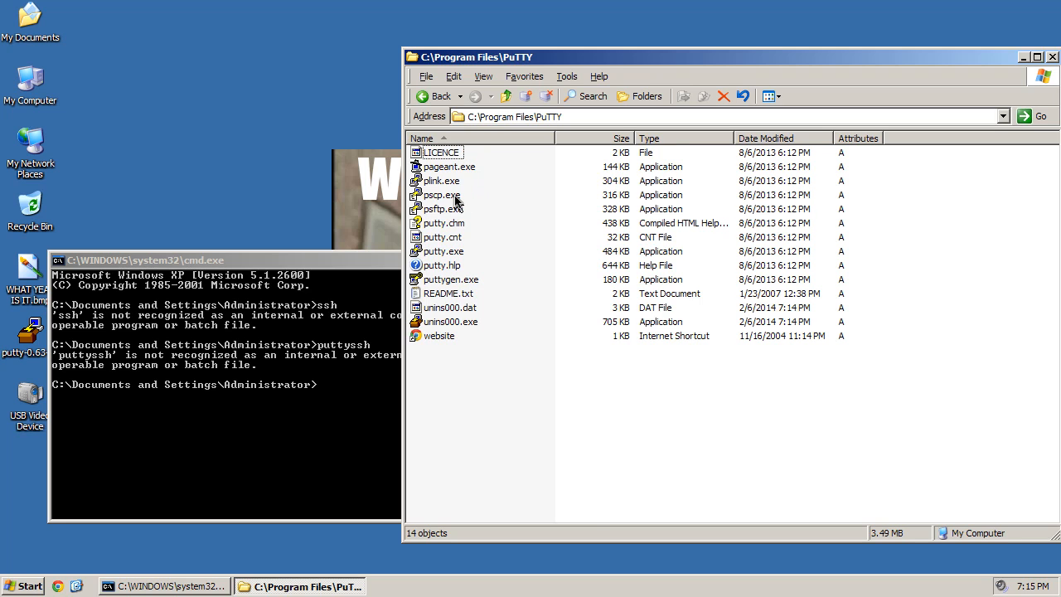
- Run pscp in the Command Prompt (not recognized), then close the PuTTY folder window
{"action": "left_click", "coordinate": [315, 344]}
{"action": "type", "text": "psc"}
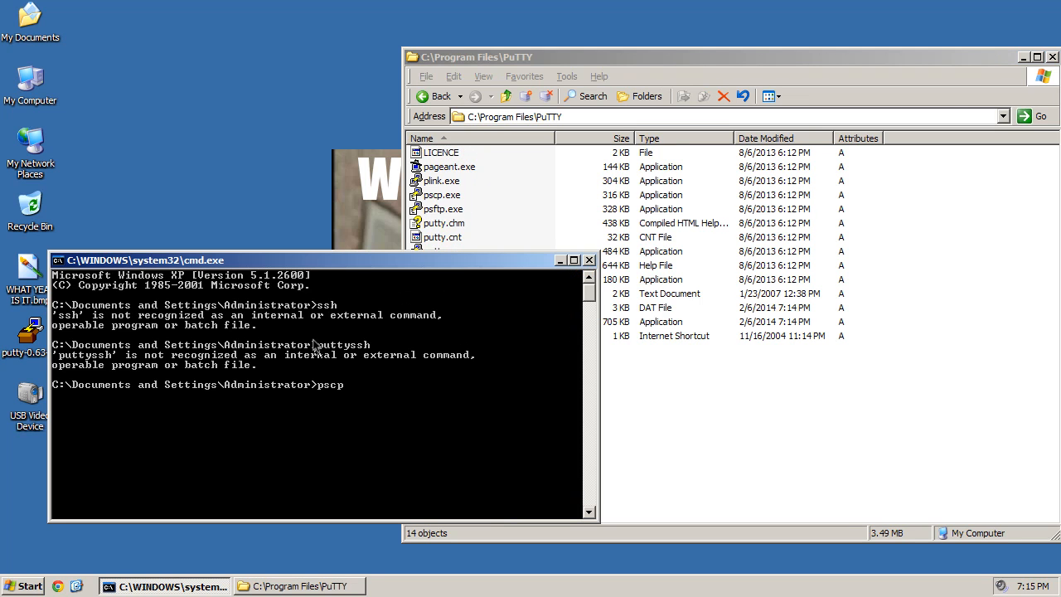
{"action": "type", "text": "p"}
{"action": "key", "text": "Return"}
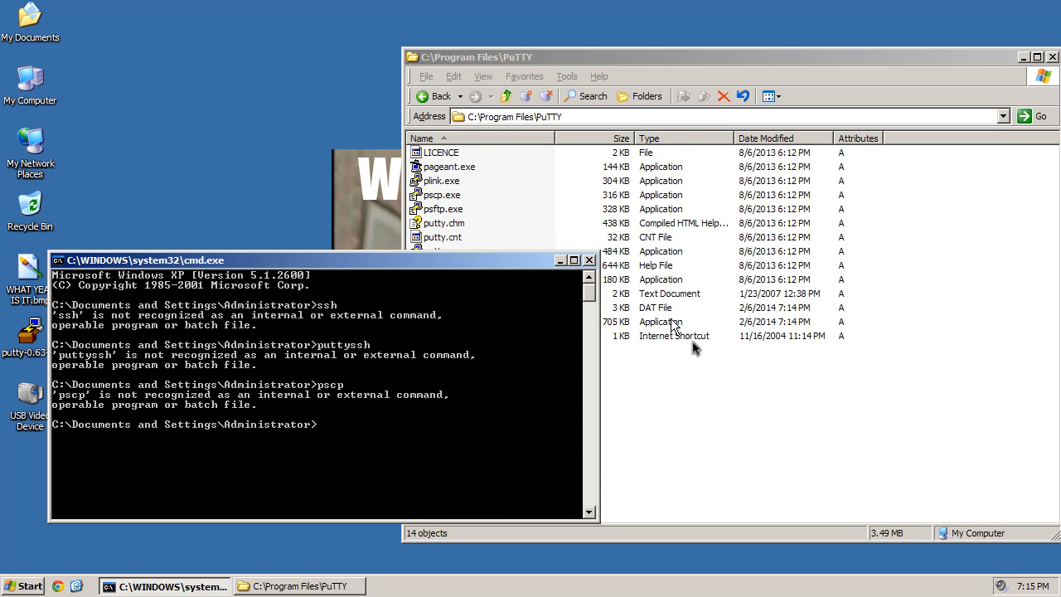
{"action": "left_click", "coordinate": [724, 369]}
{"action": "left_click", "coordinate": [325, 361]}
{"action": "left_click", "coordinate": [767, 377]}
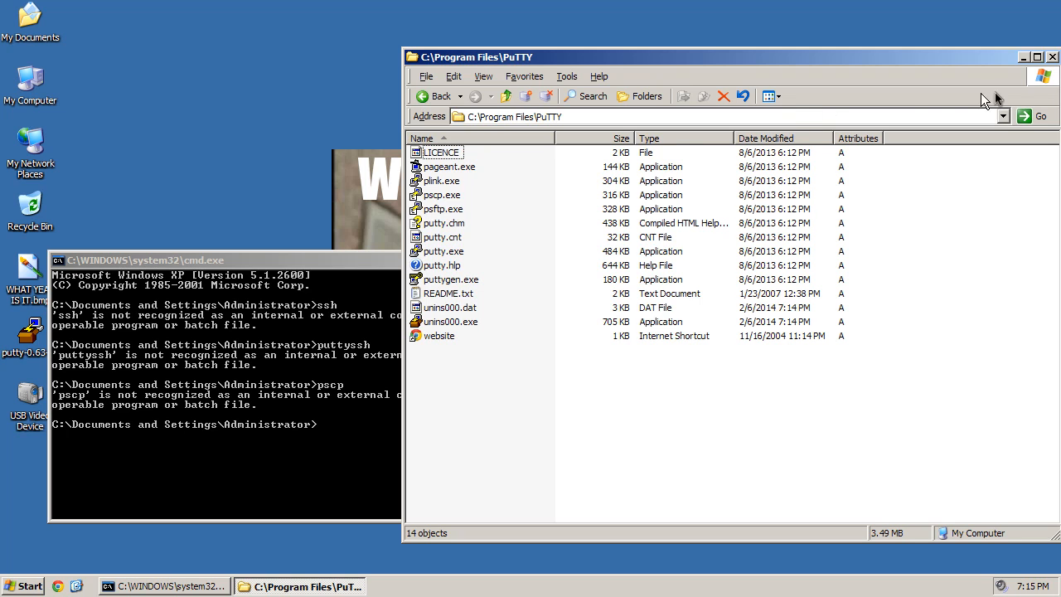
{"action": "left_click", "coordinate": [1052, 56]}
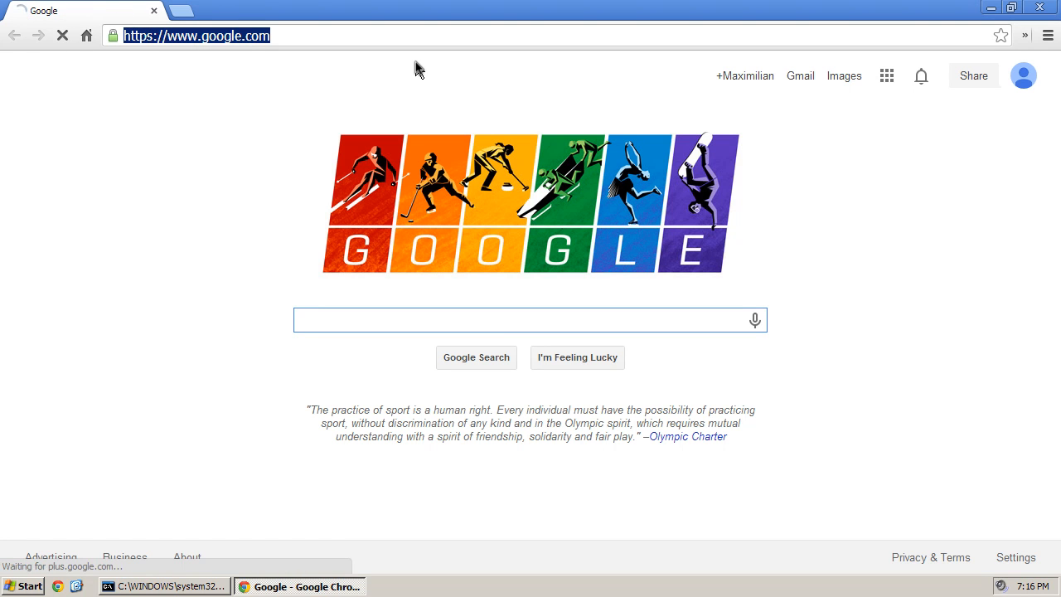
- Search Google for putty, open the PuTTY Download Page and download putty.exe
{"action": "type", "text": "putty"}
{"action": "key", "text": "Return"}
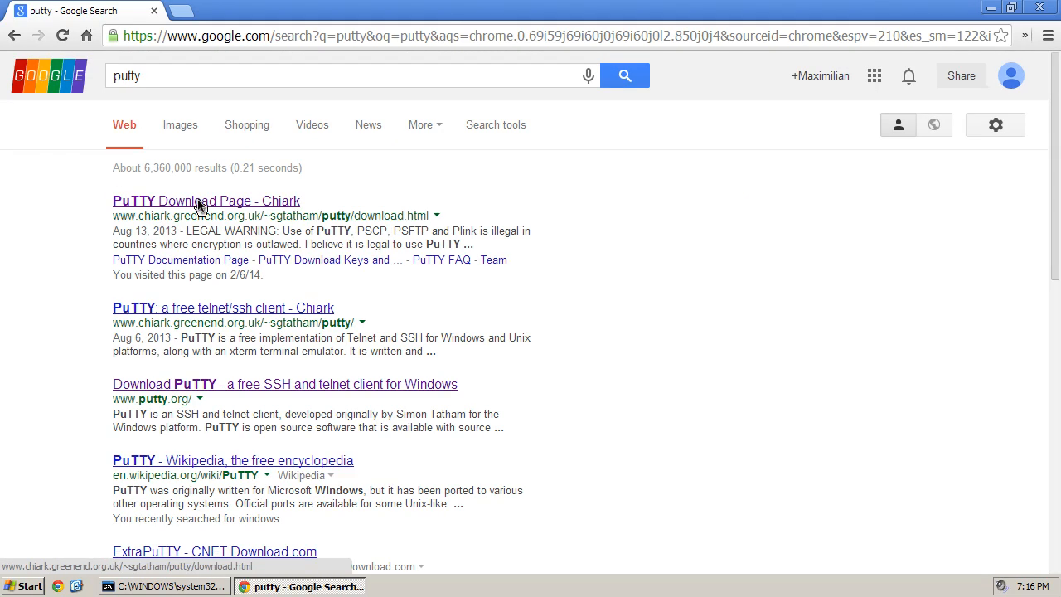
{"action": "left_click", "coordinate": [199, 206]}
{"action": "scroll", "coordinate": [171, 310], "scroll_direction": "down", "scroll_amount": 15}
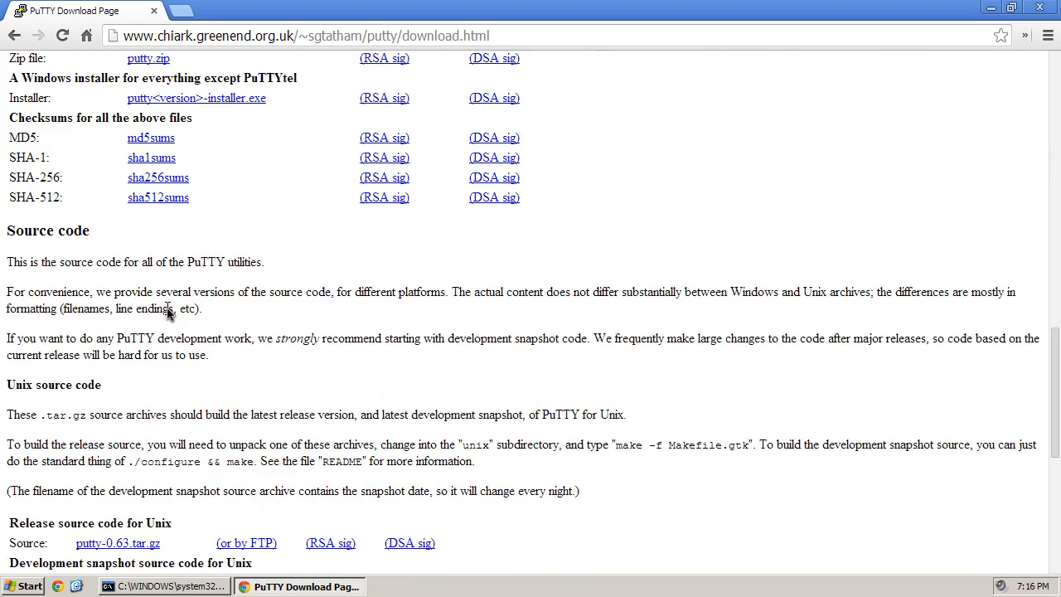
{"action": "scroll", "coordinate": [169, 311], "scroll_direction": "up", "scroll_amount": 3}
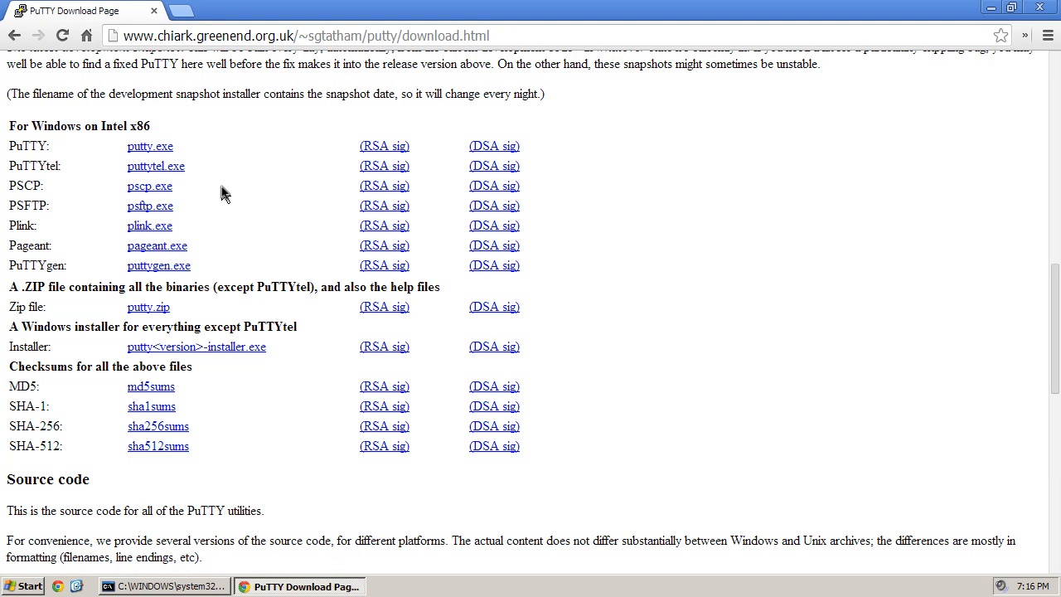
{"action": "left_click", "coordinate": [145, 144]}
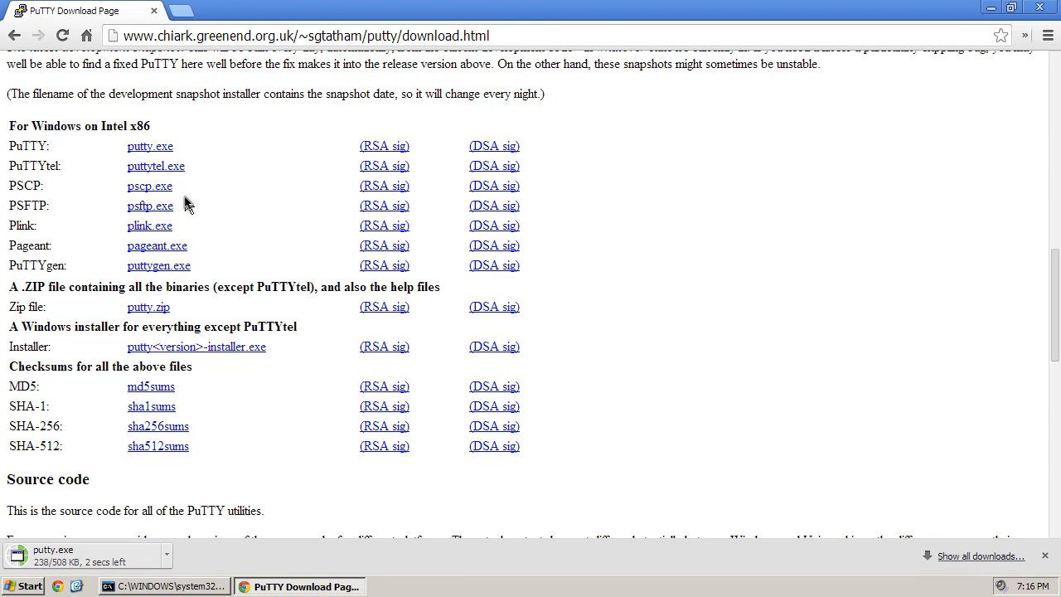
- Try running putty in the Command Prompt
{"action": "left_click", "coordinate": [162, 586]}
{"action": "type", "text": "putty"}
{"action": "key", "text": "Return"}
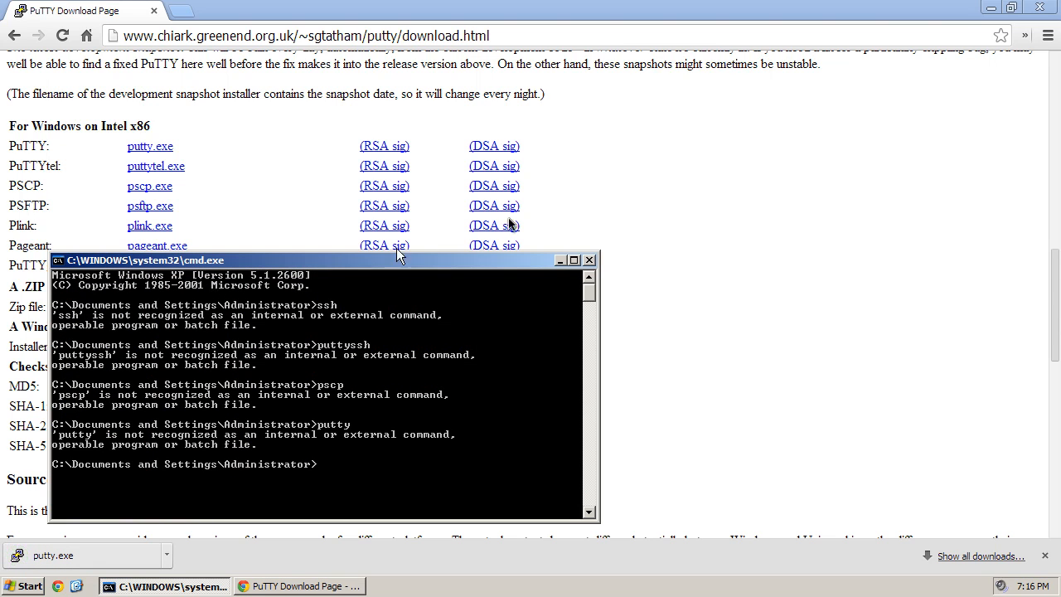
- Download pscp.exe and puttygen.exe from the PuTTY download page
{"action": "left_click", "coordinate": [673, 217]}
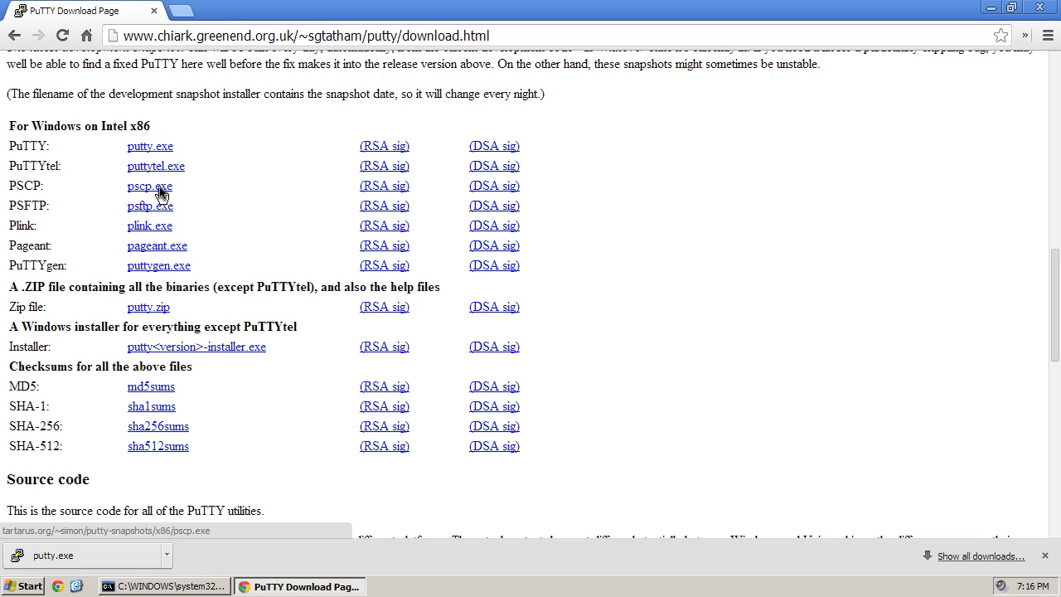
{"action": "left_click", "coordinate": [158, 186]}
{"action": "left_click", "coordinate": [156, 264]}
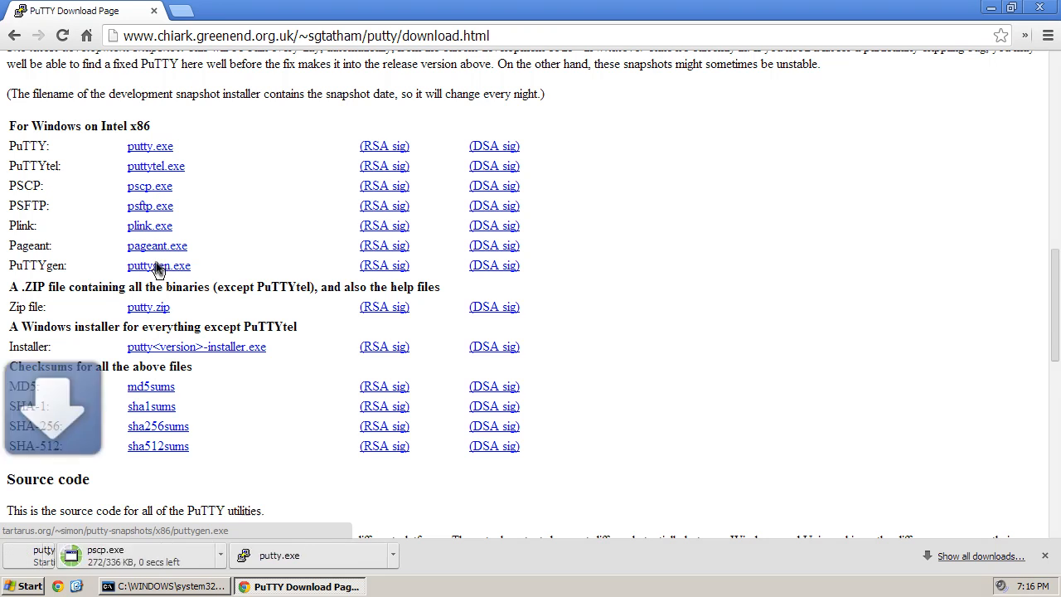
- Minimize Chrome and move the prompt aside to reveal the downloaded PuTTY executables, then open My Computer
{"action": "left_click", "coordinate": [990, 8]}
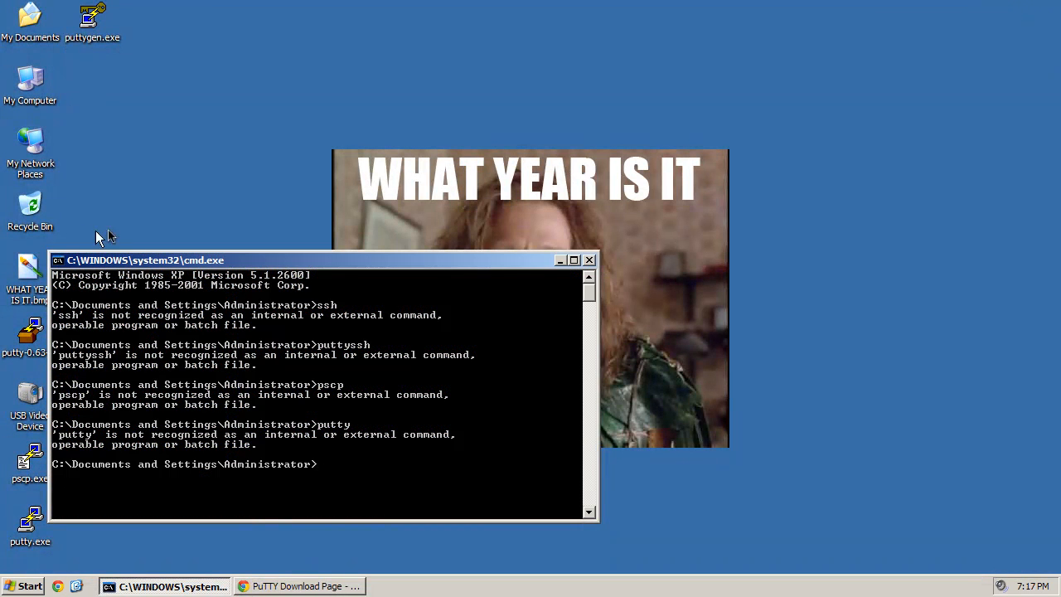
{"action": "left_click_drag", "start_coordinate": [132, 260], "coordinate": [478, 190]}
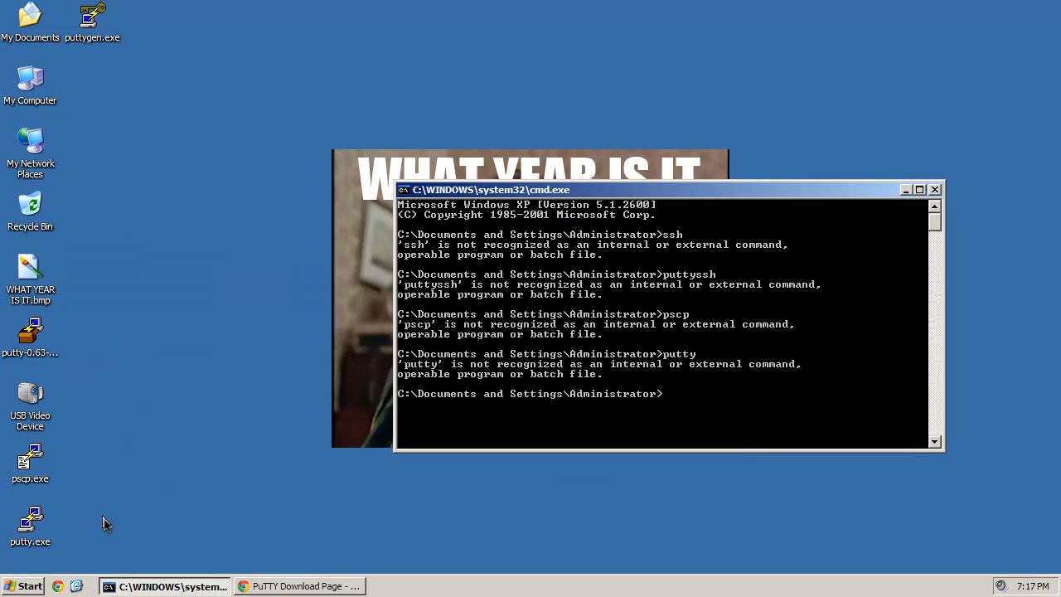
{"action": "left_click_drag", "start_coordinate": [132, 546], "coordinate": [22, 440]}
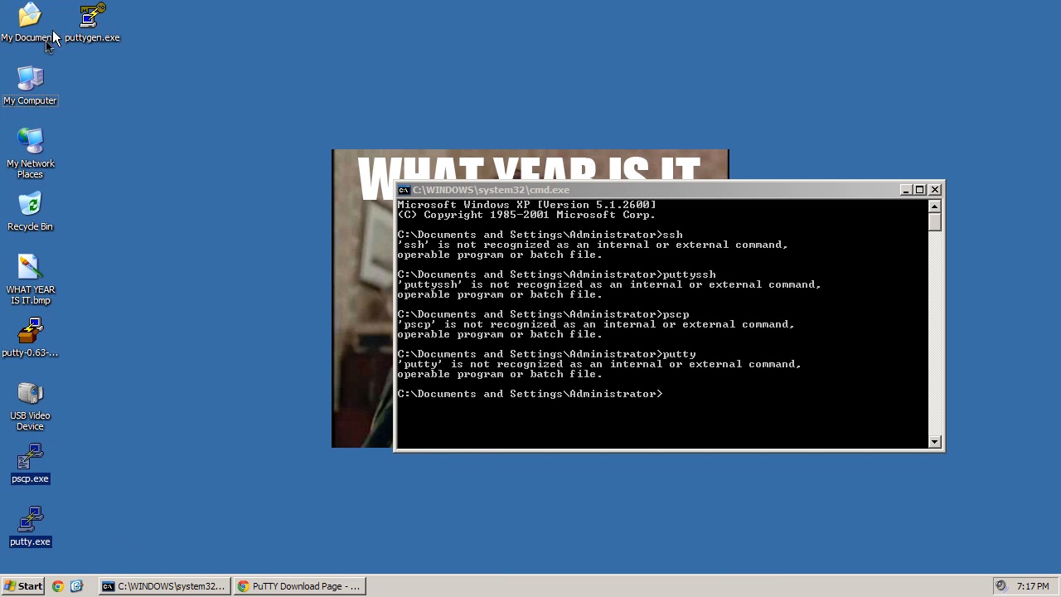
{"action": "double_click", "coordinate": [28, 84]}
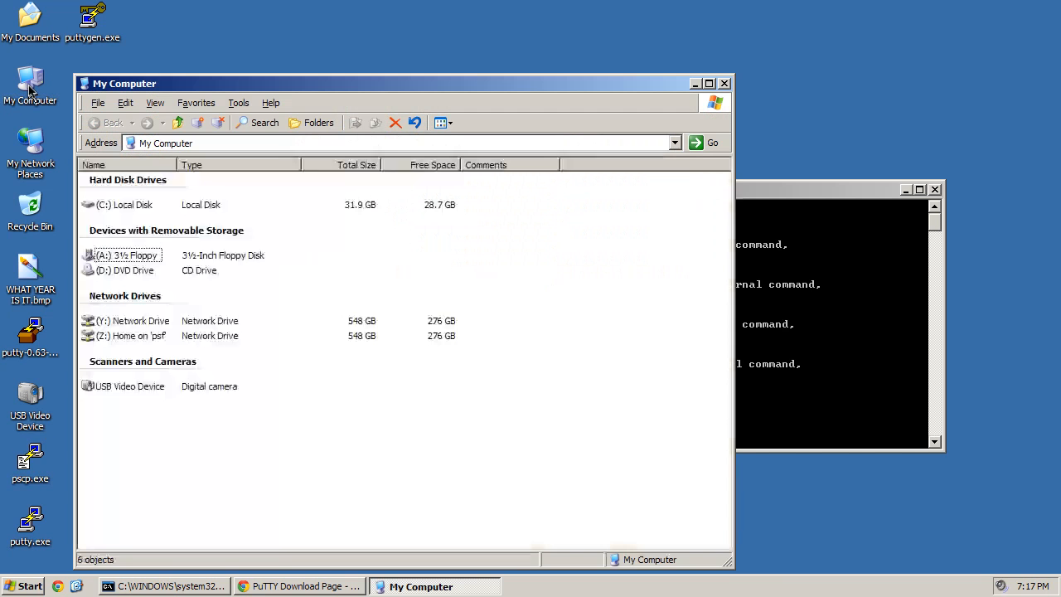
- Navigate the Explorer window to the C:\WINDOWS\system32 folder
{"action": "double_click", "coordinate": [136, 208]}
{"action": "left_click", "coordinate": [140, 193]}
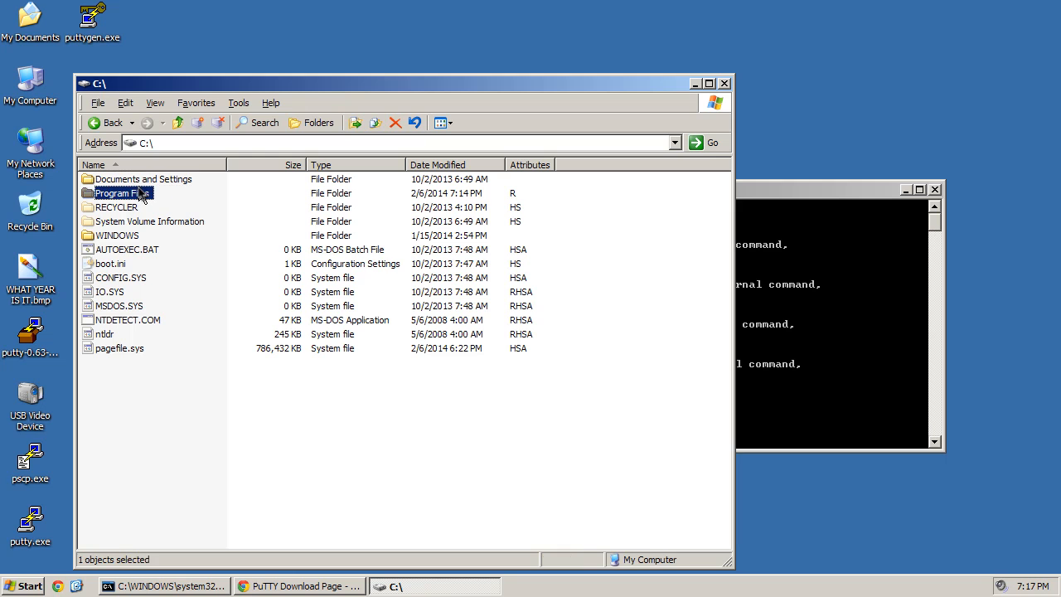
{"action": "double_click", "coordinate": [133, 193]}
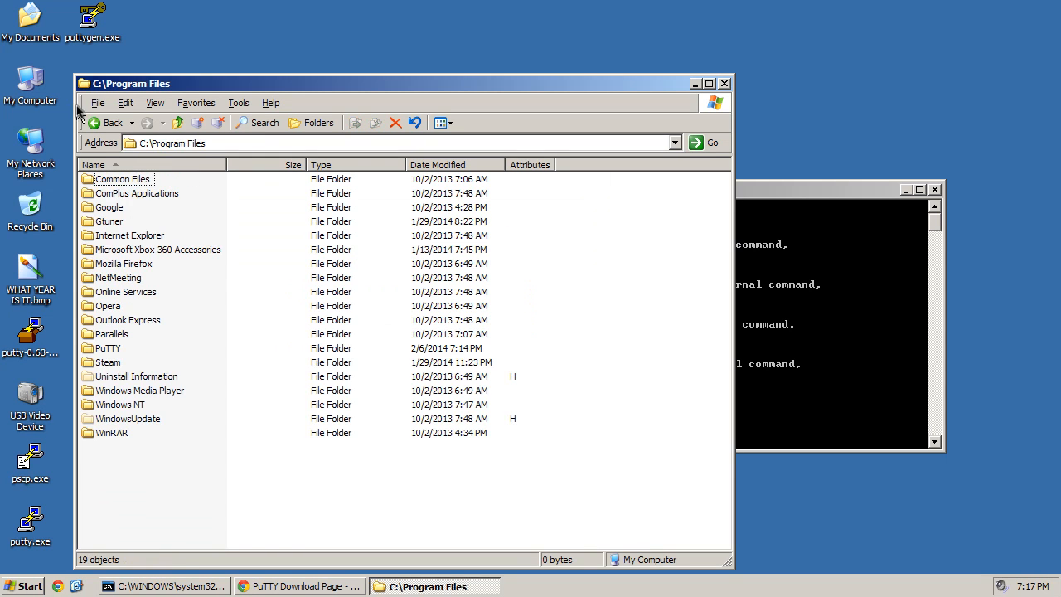
{"action": "left_click", "coordinate": [97, 123]}
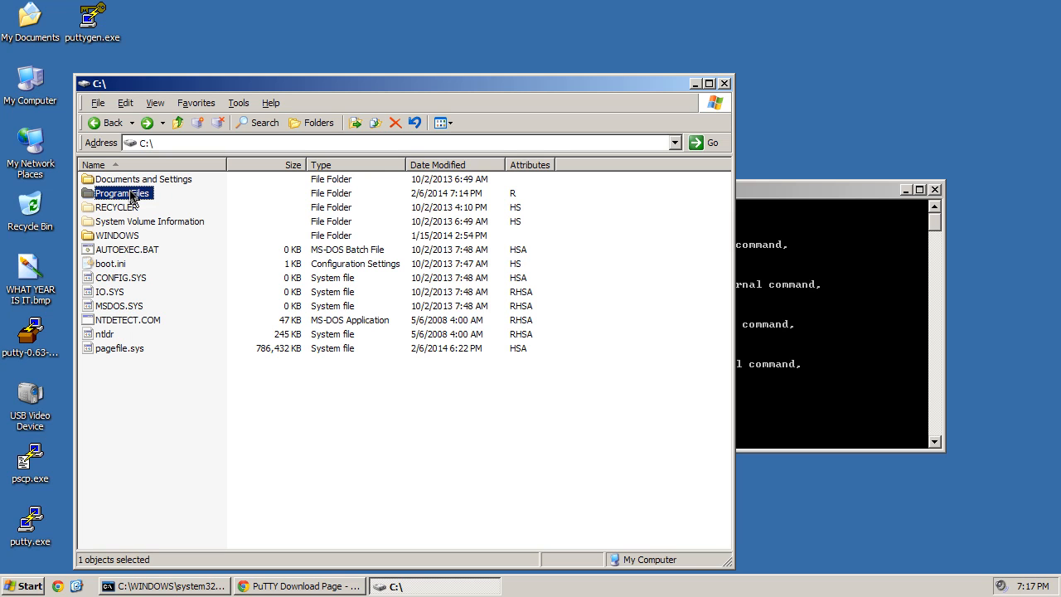
{"action": "left_click", "coordinate": [134, 235]}
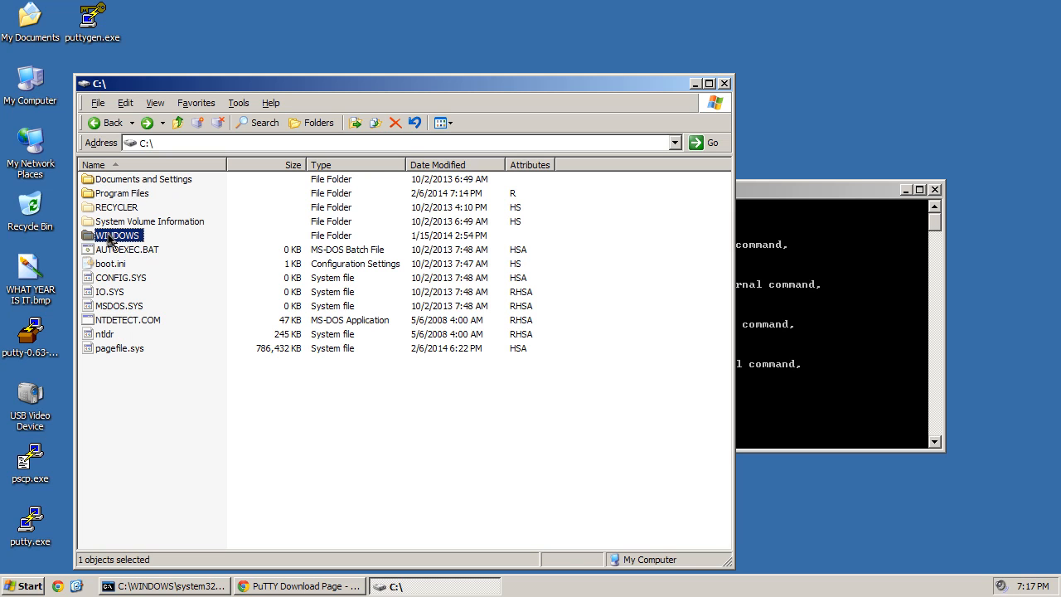
{"action": "double_click", "coordinate": [113, 238]}
{"action": "type", "text": "system"}
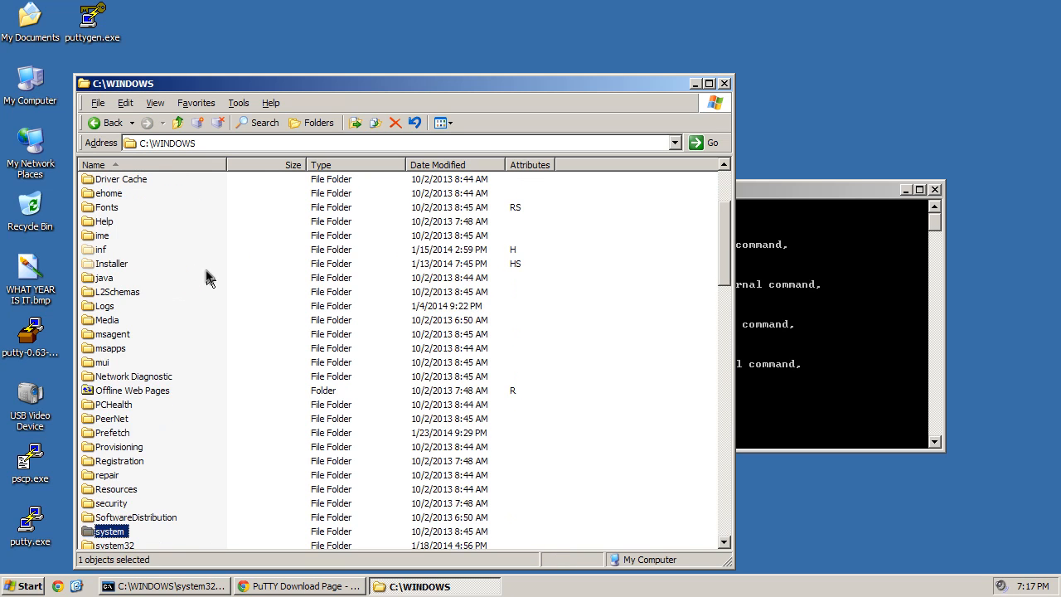
{"action": "scroll", "coordinate": [212, 386], "scroll_direction": "down", "scroll_amount": 8}
{"action": "double_click", "coordinate": [112, 207]}
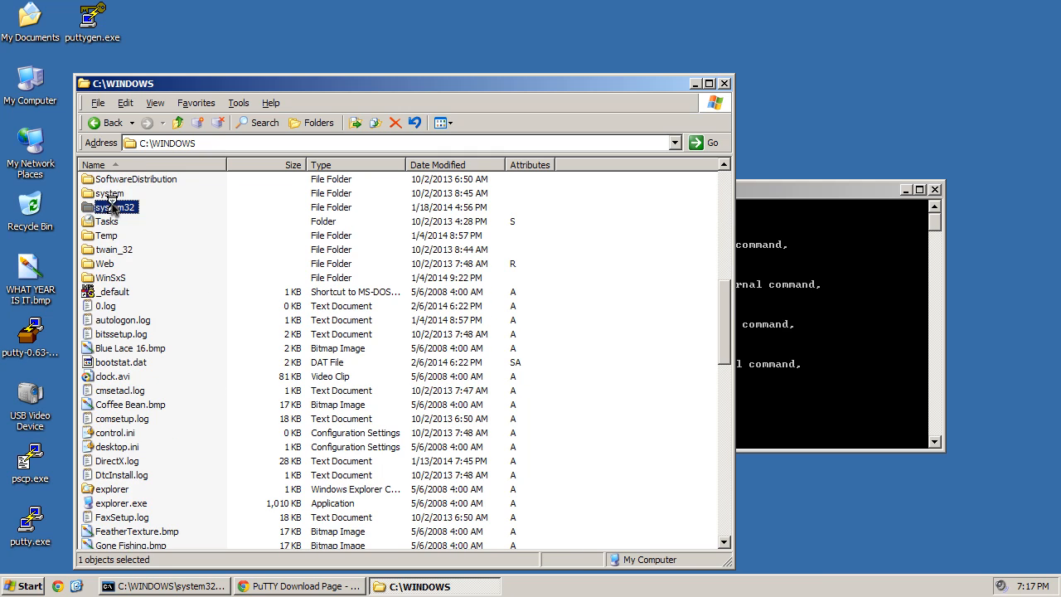
- Drag pscp.exe and putty.exe from the desktop into system32, then close the folder window
{"action": "left_click", "coordinate": [30, 455]}
{"action": "left_click", "coordinate": [31, 522]}
{"action": "key", "text": "super"}
{"action": "left_click", "coordinate": [39, 430]}
{"action": "left_click", "coordinate": [37, 458]}
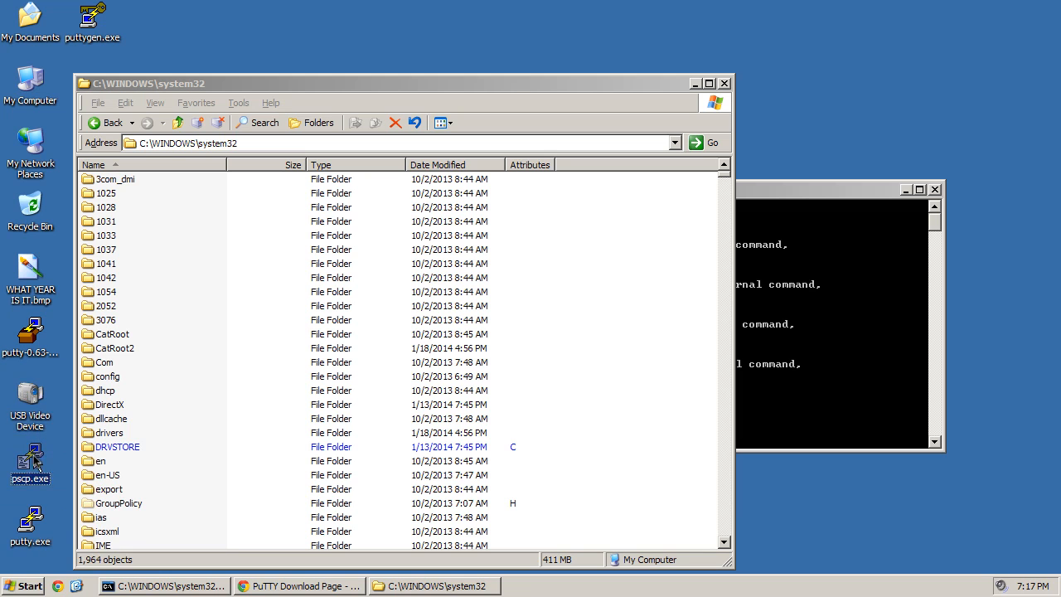
{"action": "left_click", "coordinate": [34, 530], "text": "ctrl"}
{"action": "left_click_drag", "start_coordinate": [33, 459], "coordinate": [676, 370]}
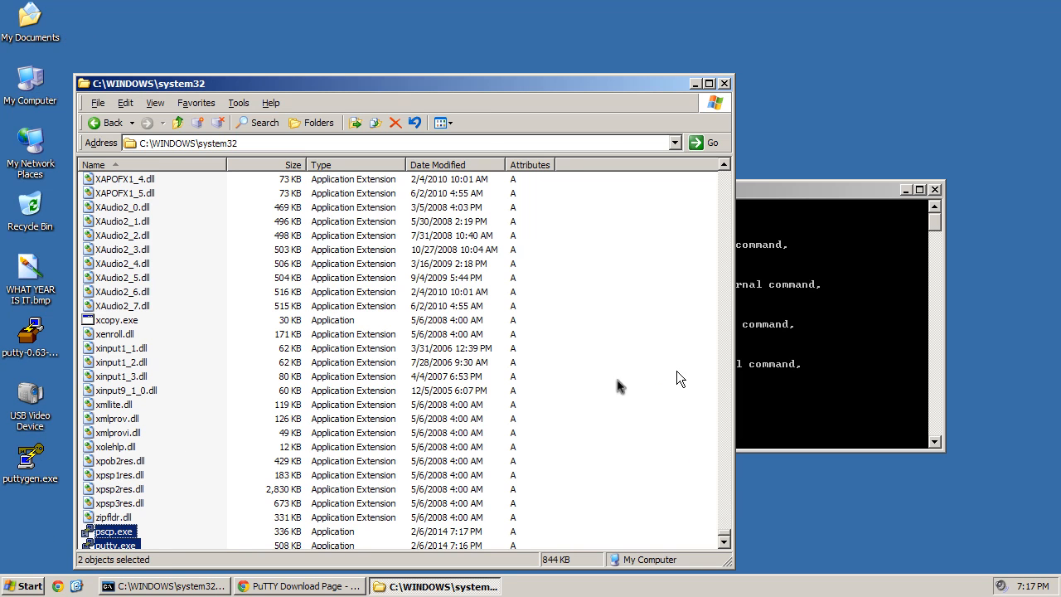
{"action": "left_click", "coordinate": [724, 84]}
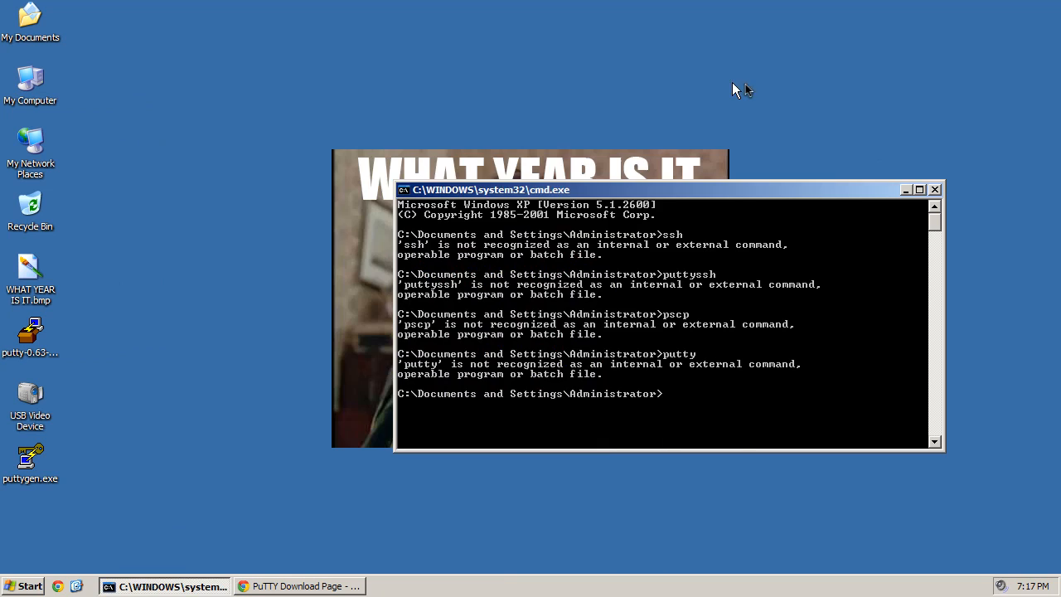
- Close the old Command Prompt and start a fresh one via Run 'cmd', moved lower right
{"action": "left_click", "coordinate": [934, 189]}
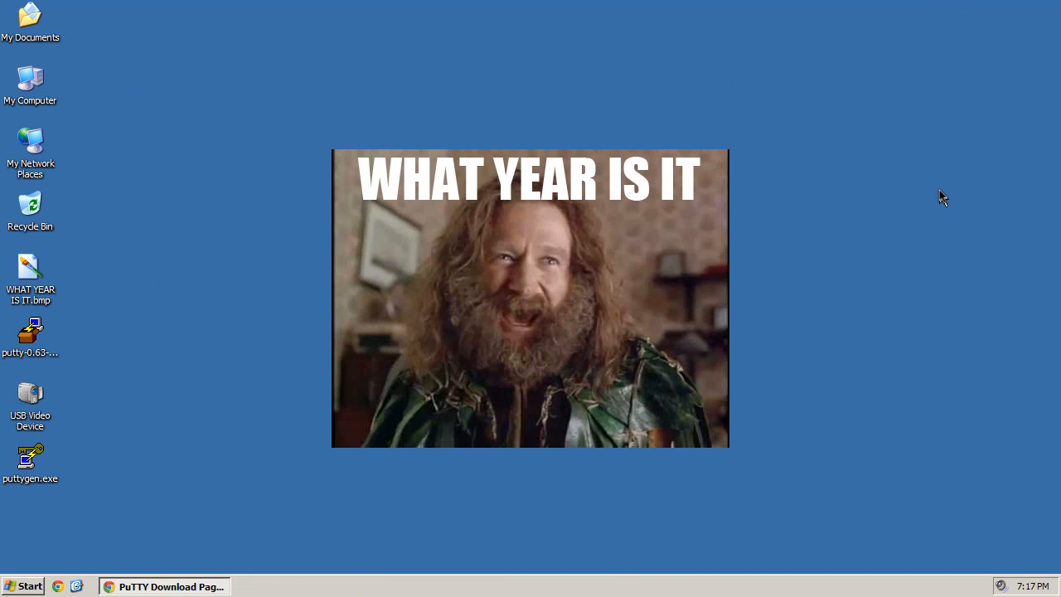
{"action": "left_click", "coordinate": [25, 586]}
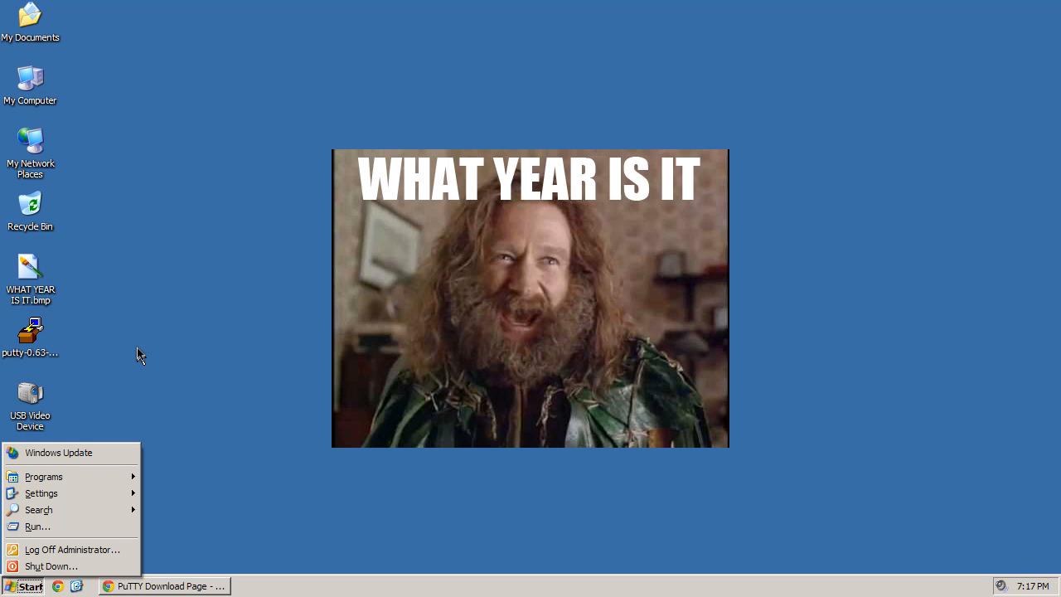
{"action": "left_click", "coordinate": [73, 526]}
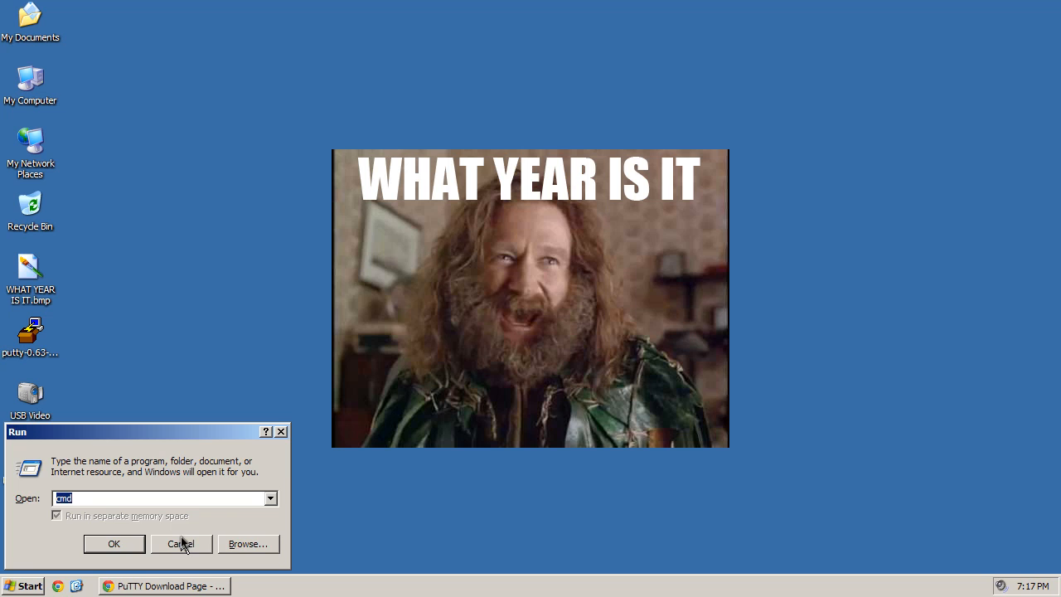
{"action": "left_click", "coordinate": [104, 547]}
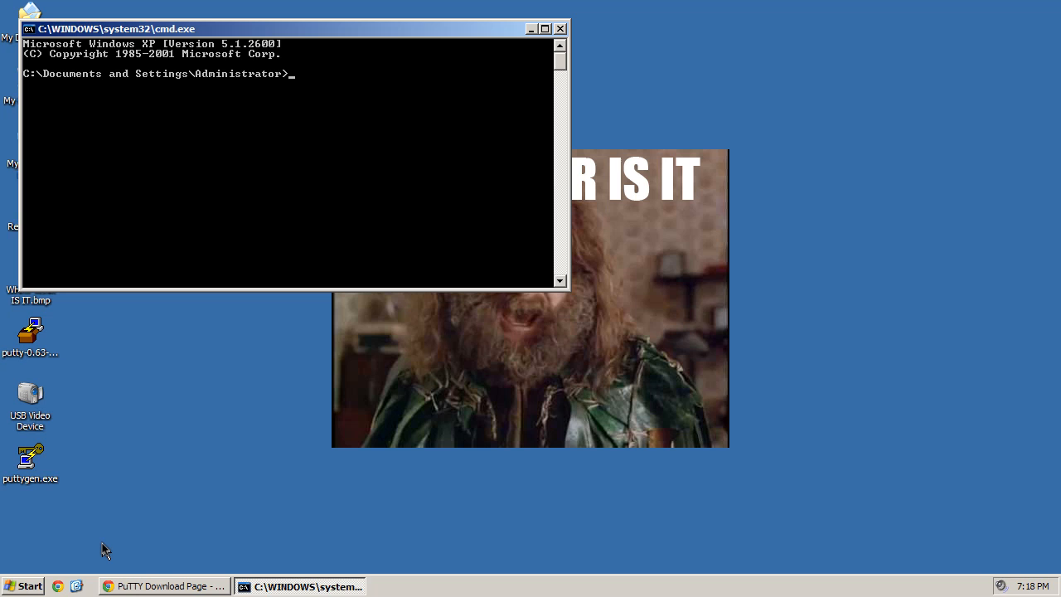
{"action": "left_click_drag", "start_coordinate": [200, 30], "coordinate": [272, 221]}
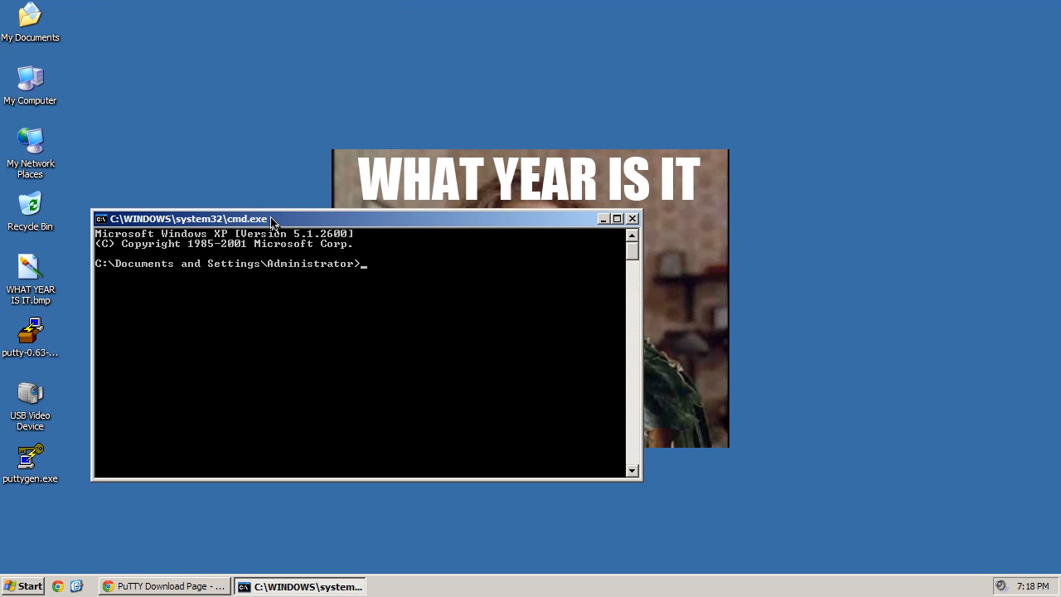
- Launch putty from the prompt, cancel PuTTY Configuration, then switch to the Mac's EC2 console
{"action": "type", "text": "putty"}
{"action": "key", "text": "Return"}
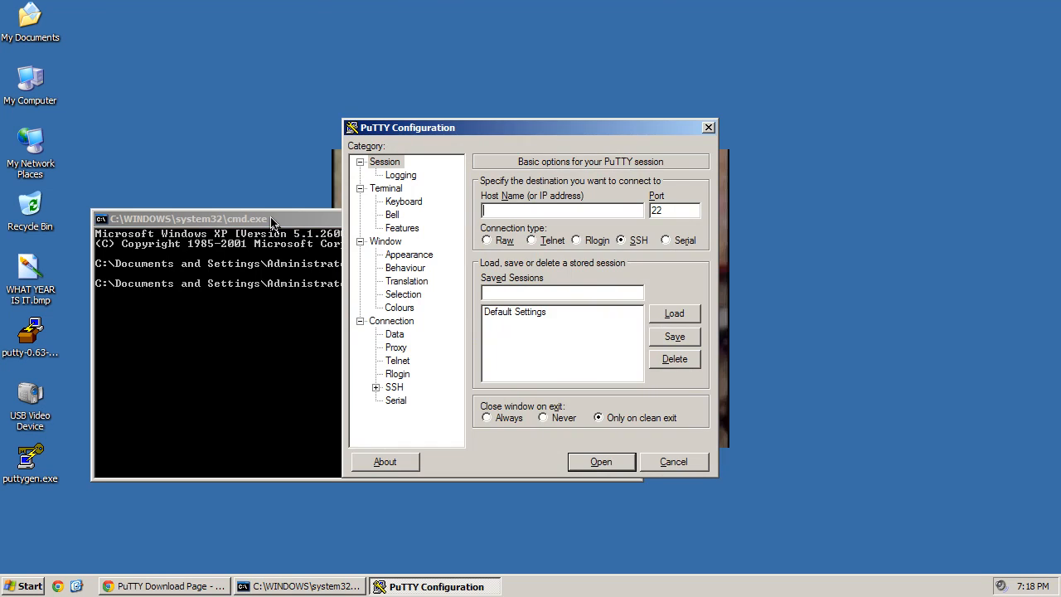
{"action": "left_click", "coordinate": [673, 462]}
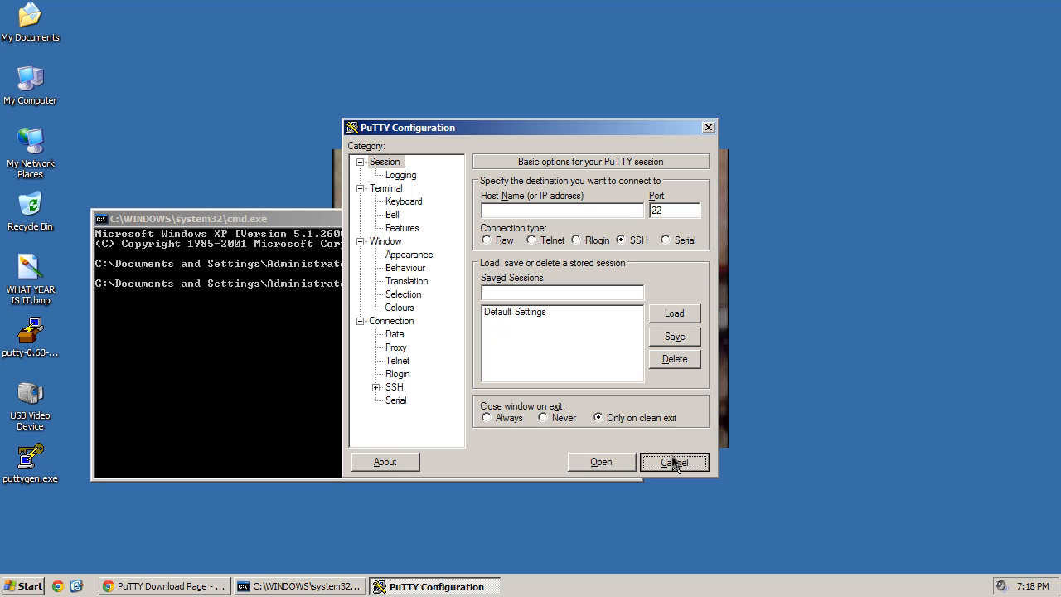
{"action": "left_click", "coordinate": [673, 462]}
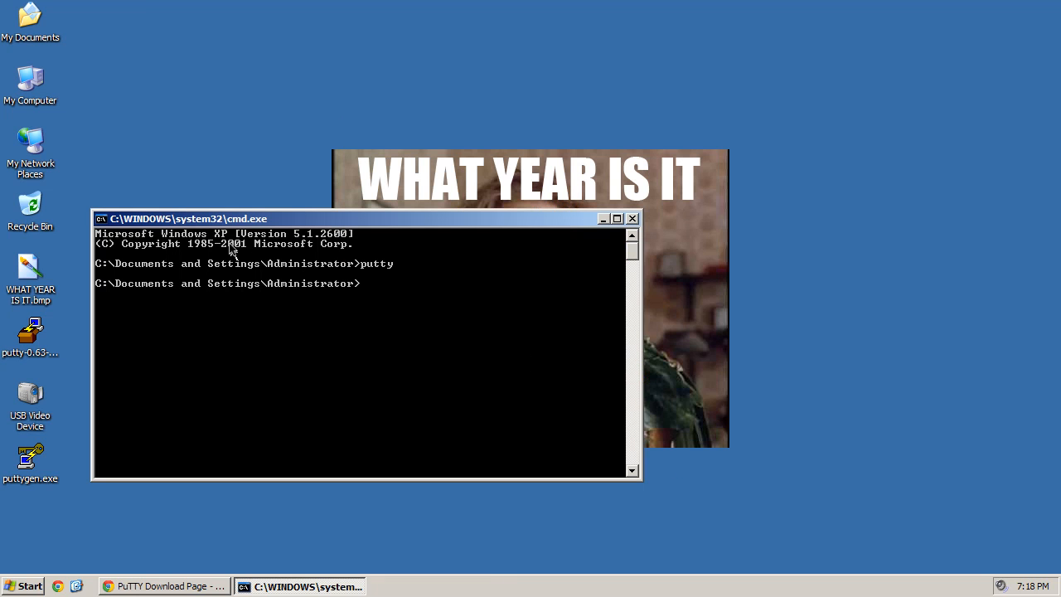
{"action": "left_click_drag", "start_coordinate": [218, 218], "coordinate": [290, 231]}
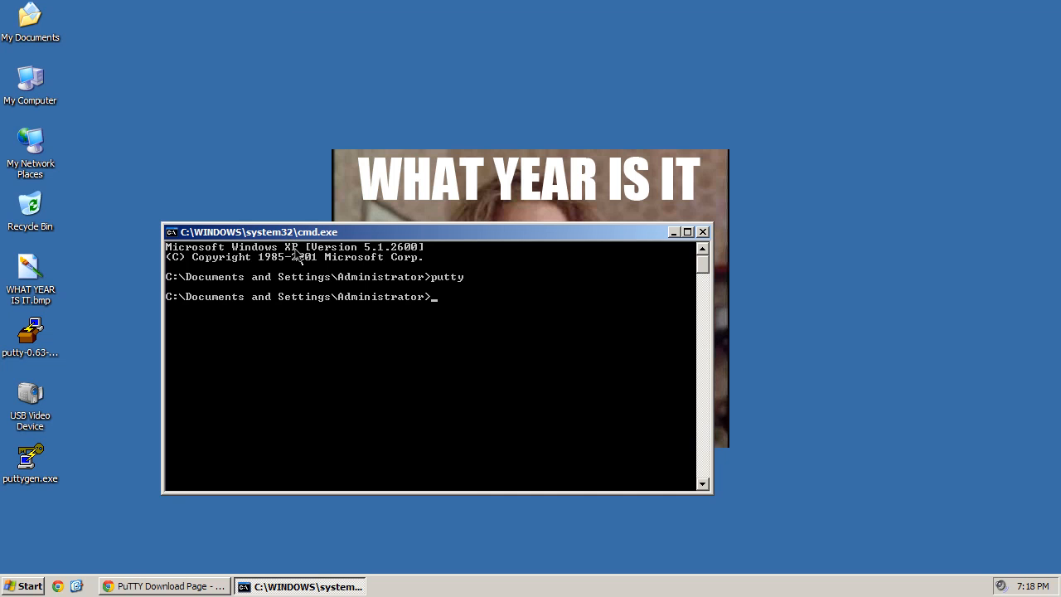
{"action": "key", "text": "ctrl+Left"}
{"action": "key", "text": "ctrl+Left"}
{"action": "mouse_move", "coordinate": [655, 593]}
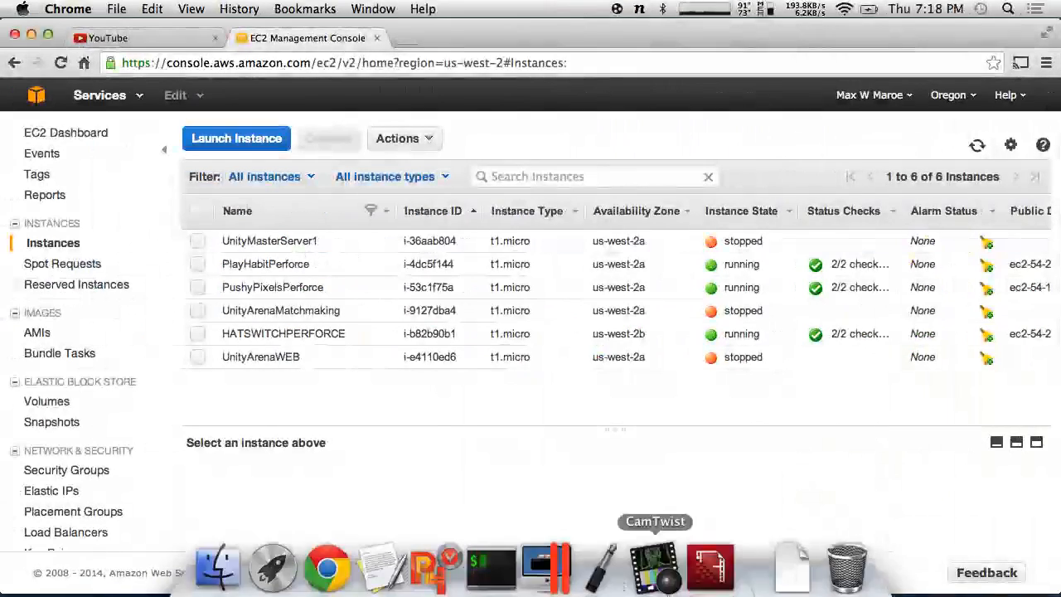
- Drag HATSWITCHPERFORCE.pem from Finder's Downloads folder onto the Windows XP virtual machine's desktop
{"action": "left_click", "coordinate": [29, 37]}
{"action": "left_click", "coordinate": [762, 555]}
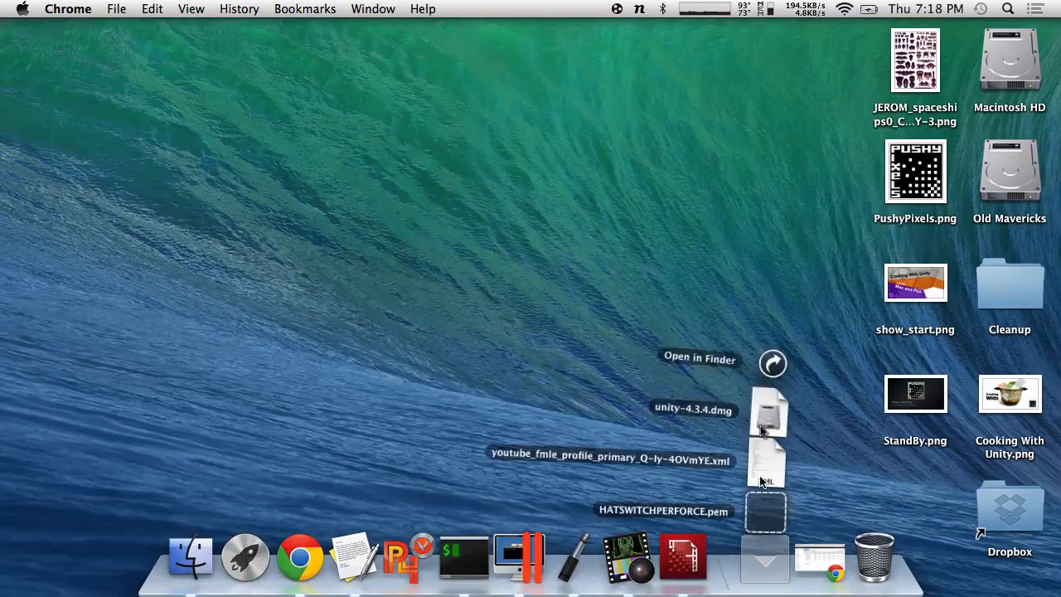
{"action": "left_click", "coordinate": [777, 344]}
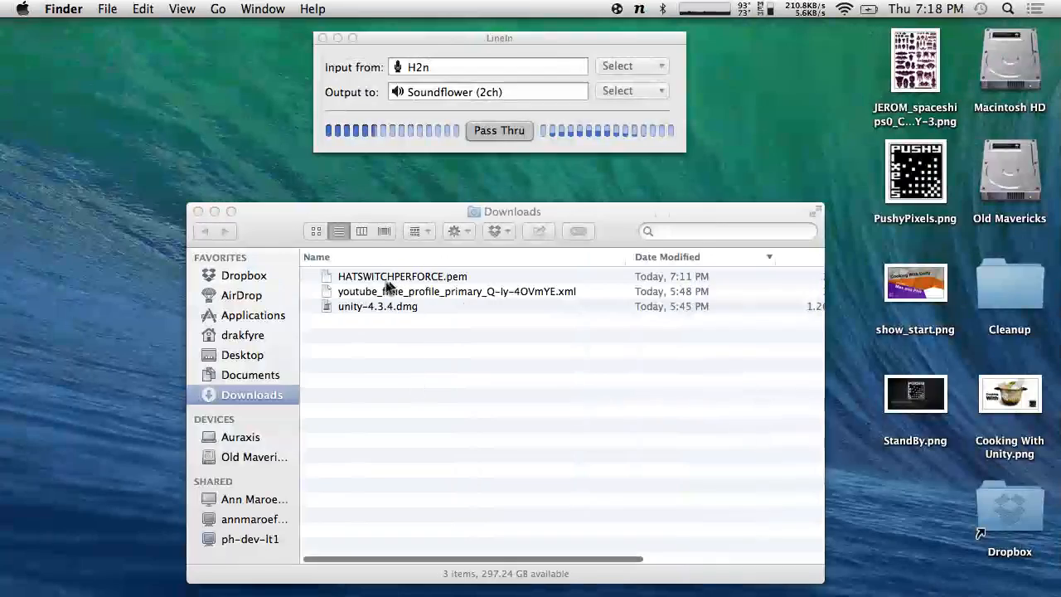
{"action": "left_click_drag", "start_coordinate": [386, 281], "coordinate": [256, 156]}
{"action": "key", "text": "ctrl+Right"}
{"action": "key", "text": "ctrl+Right"}
{"action": "key", "text": "ctrl+Right"}
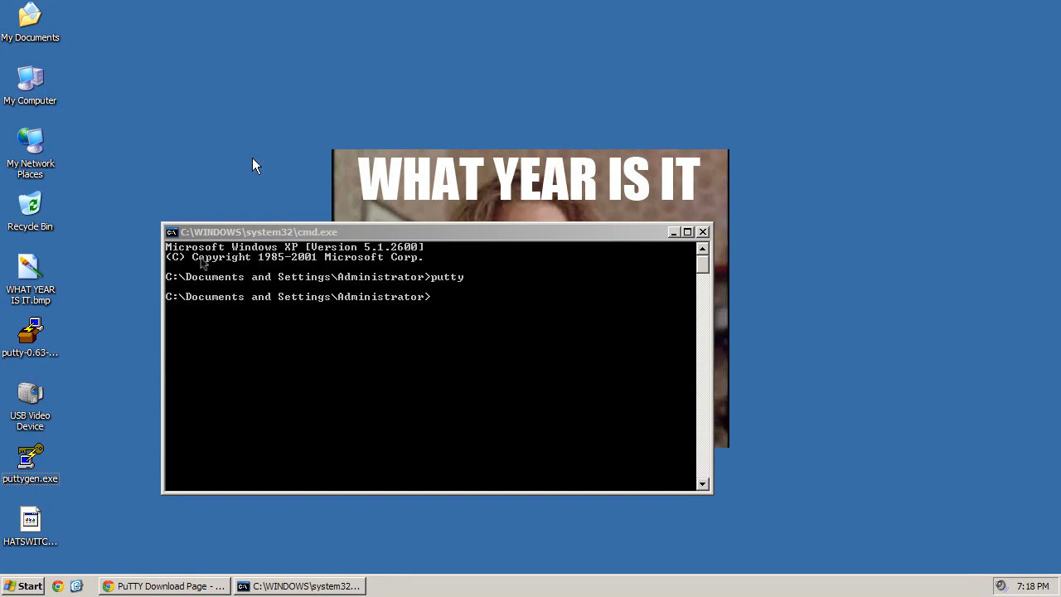
{"action": "left_click", "coordinate": [327, 406]}
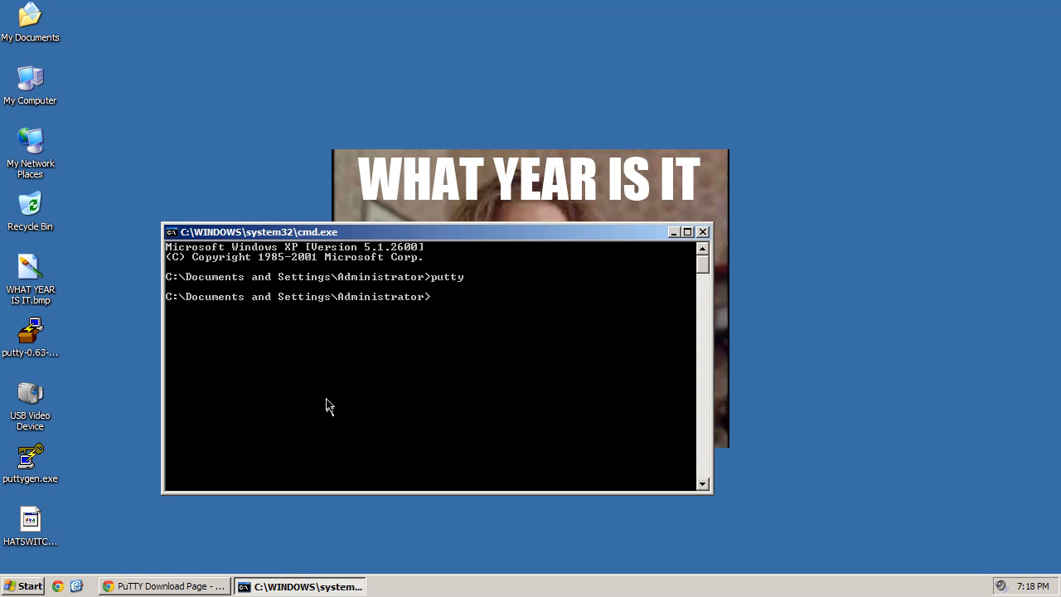
- Launch PuTTYgen from the Windows XP desktop
{"action": "double_click", "coordinate": [33, 460]}
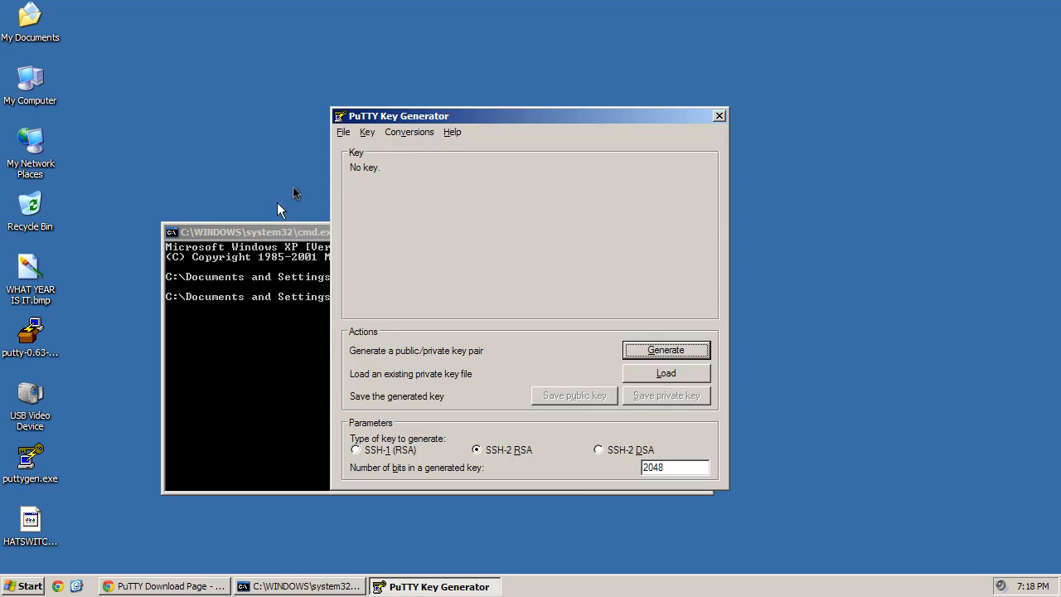
{"action": "left_click_drag", "start_coordinate": [224, 236], "coordinate": [200, 261]}
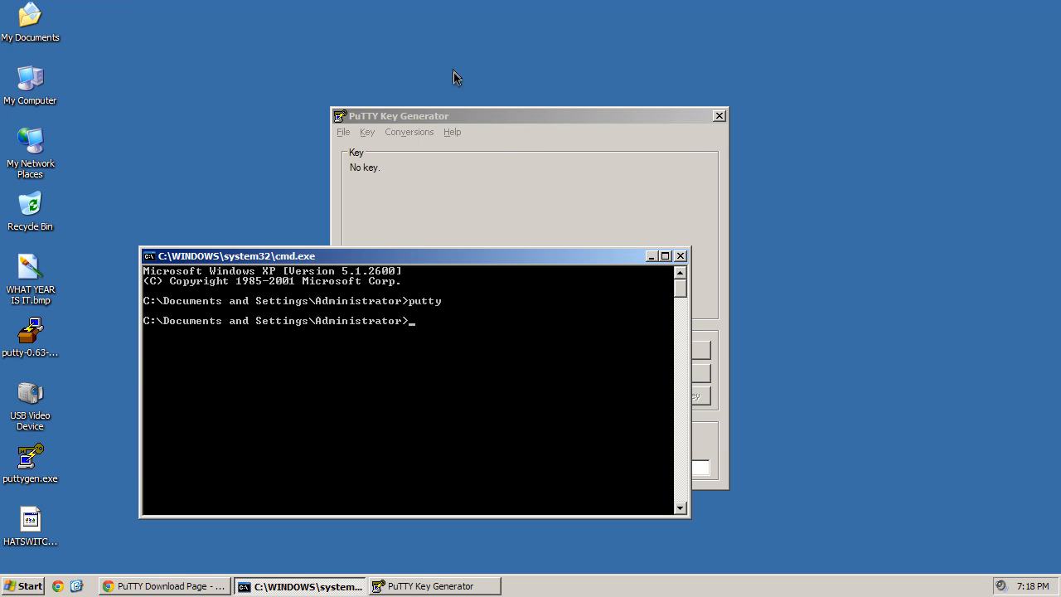
{"action": "left_click", "coordinate": [509, 162]}
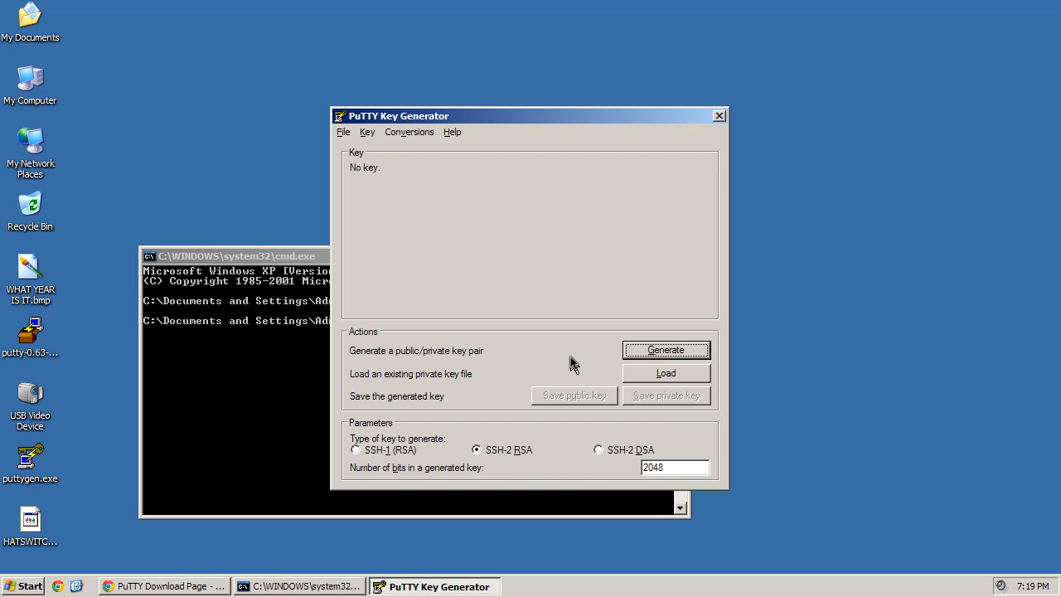
- Load HATSWITCHPERFORCE.pem from the Desktop into PuTTYgen, with file type set to All Files
{"action": "left_click", "coordinate": [646, 371]}
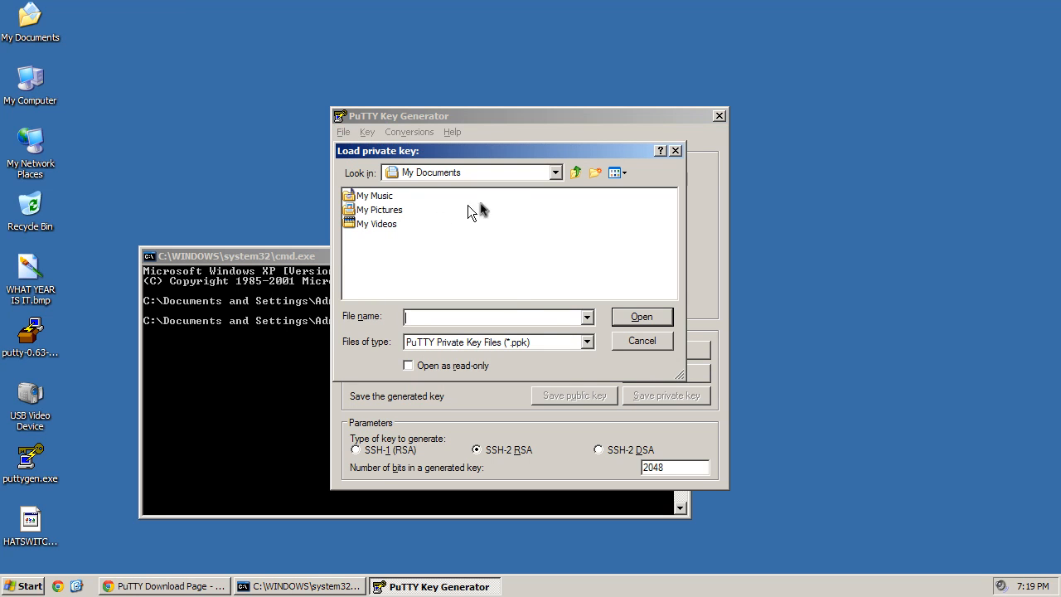
{"action": "left_click", "coordinate": [489, 341]}
{"action": "left_click", "coordinate": [481, 367]}
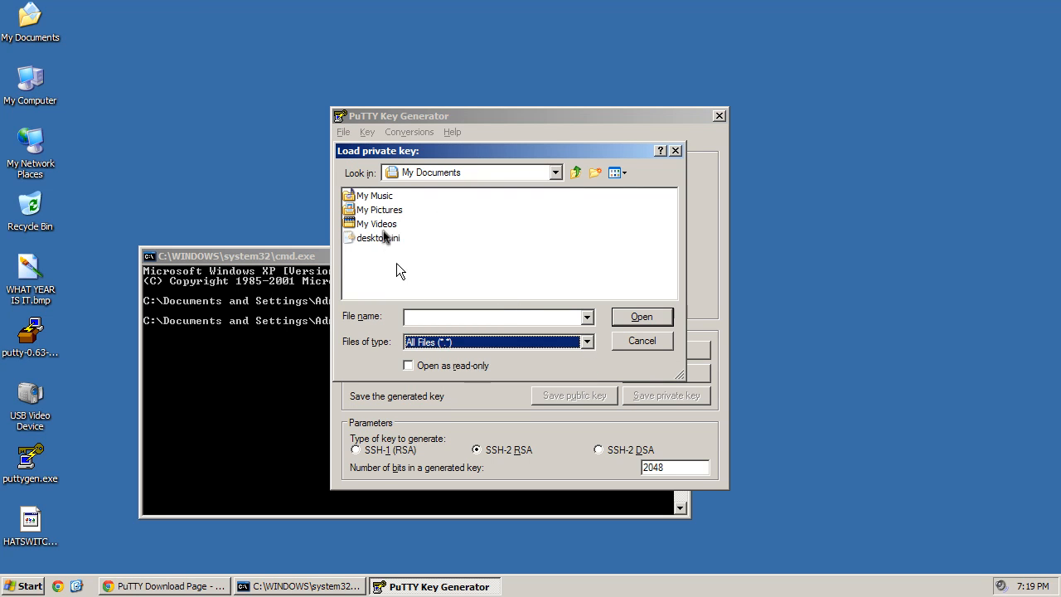
{"action": "left_click", "coordinate": [576, 172]}
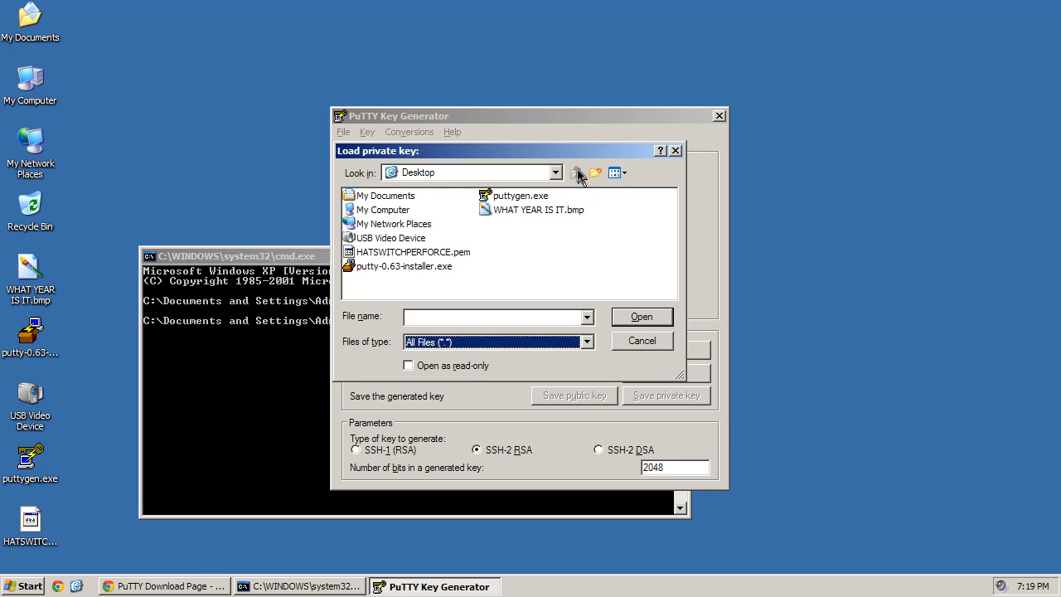
{"action": "left_click", "coordinate": [410, 252]}
{"action": "left_click", "coordinate": [640, 315]}
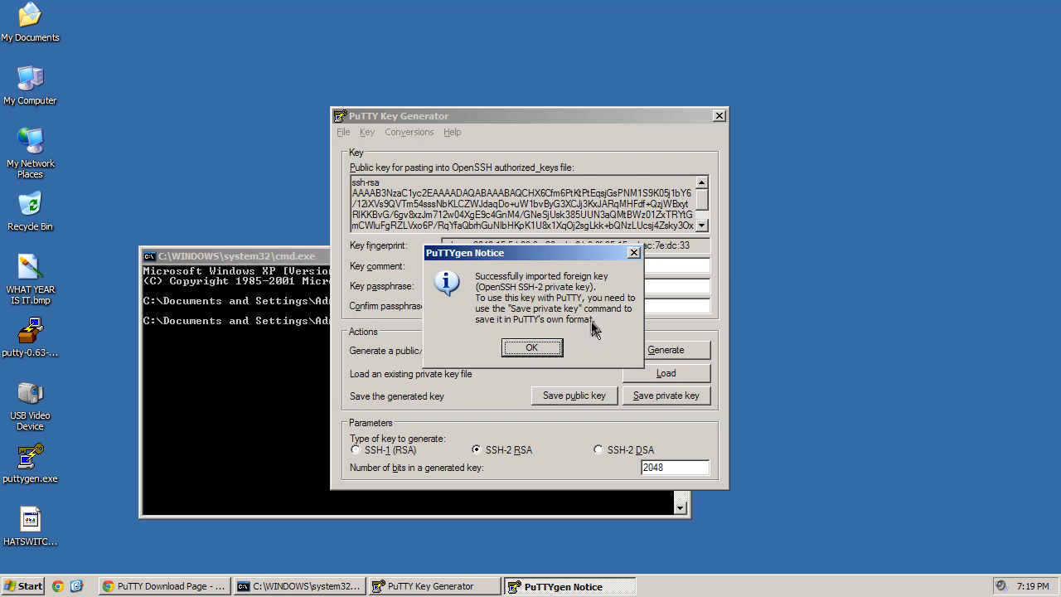
- Save the key without a passphrase as HATSWITCHPERFORCE.ppk and confirm it appears on the desktop
{"action": "left_click", "coordinate": [531, 351]}
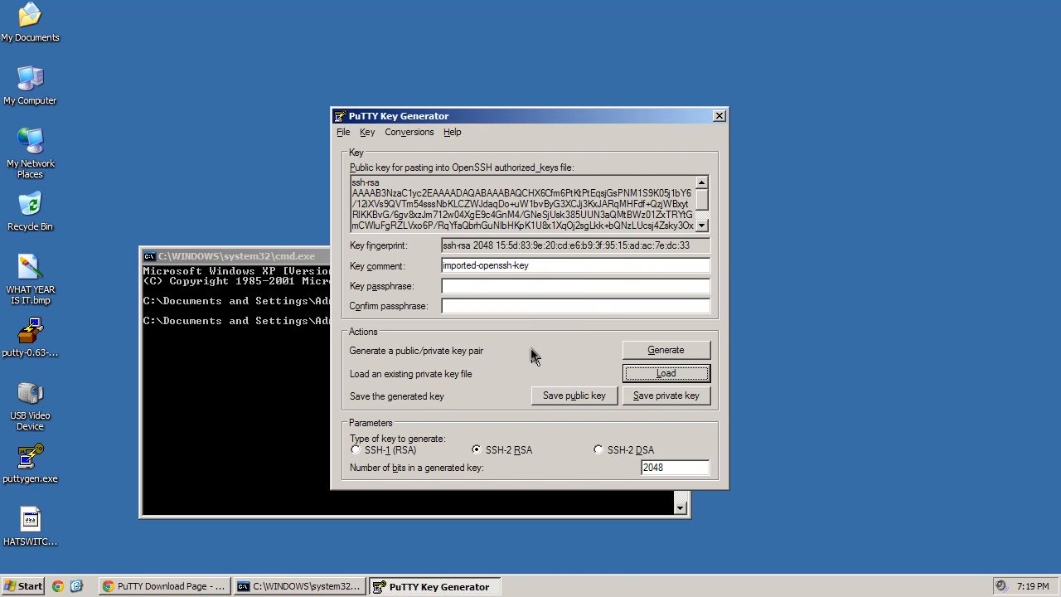
{"action": "left_click", "coordinate": [635, 395]}
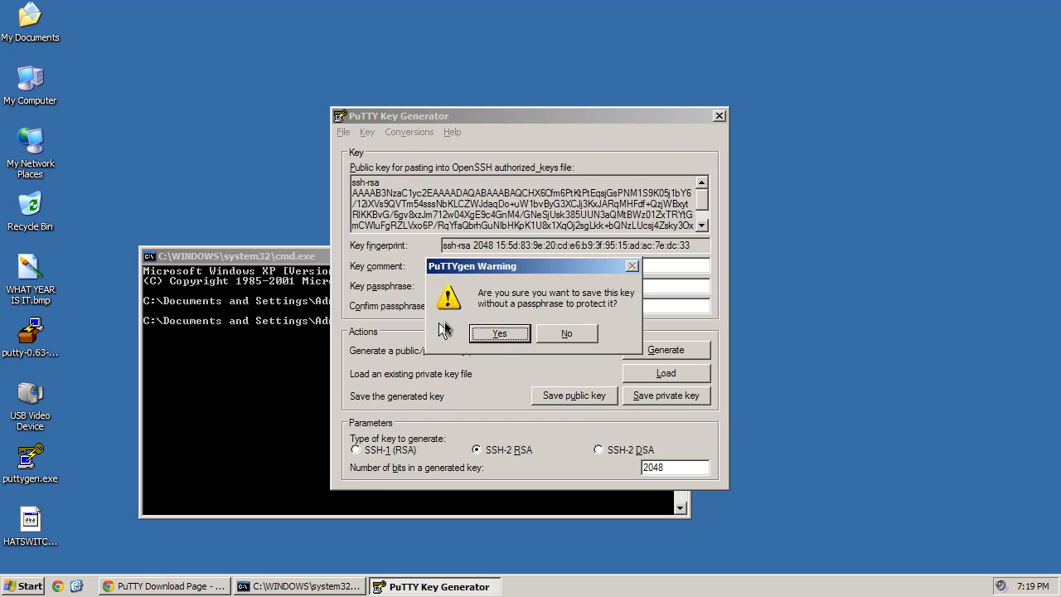
{"action": "left_click", "coordinate": [499, 333]}
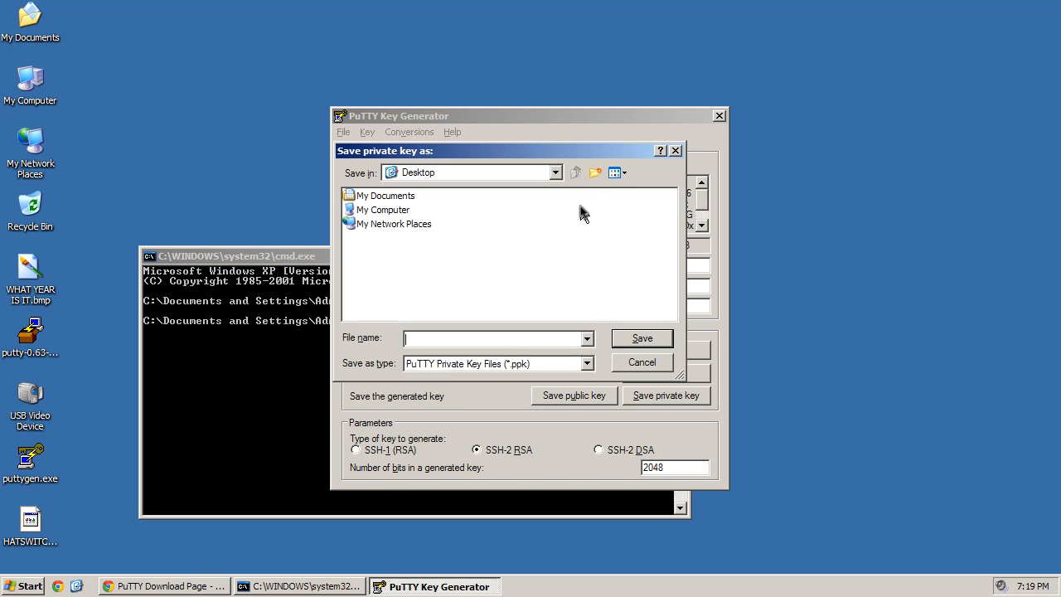
{"action": "type", "text": "HA"}
{"action": "key", "text": "End"}
{"action": "key", "text": "BackSpace"}
{"action": "key", "text": "BackSpace"}
{"action": "type", "text": "p"}
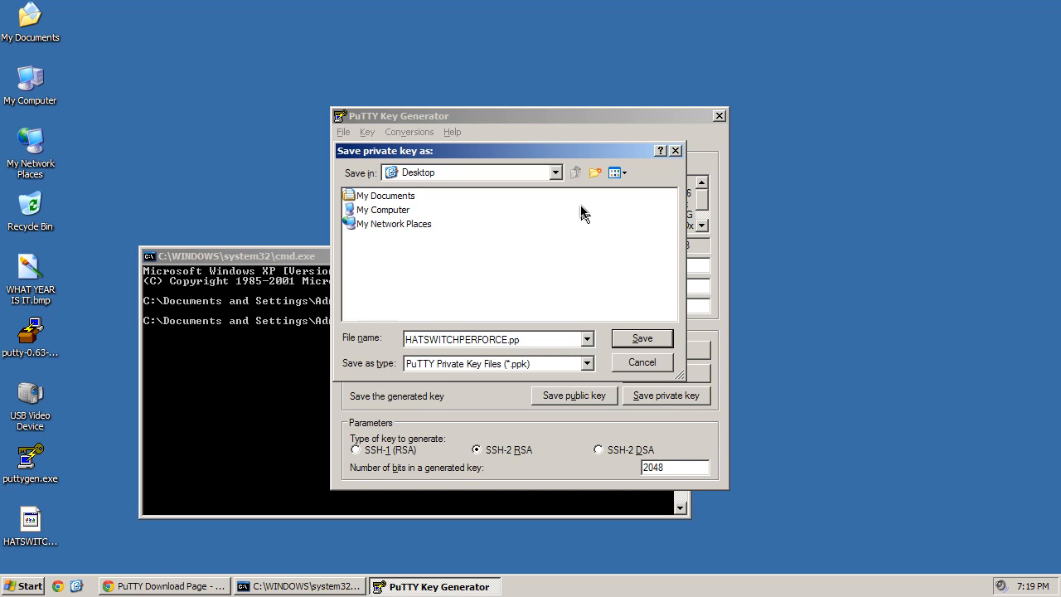
{"action": "left_click", "coordinate": [653, 338]}
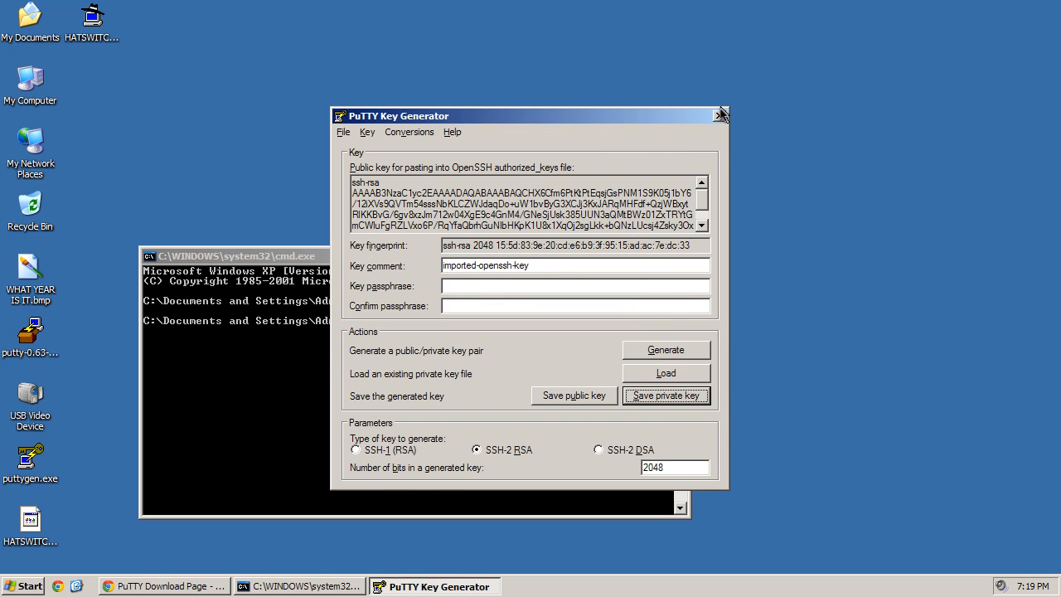
{"action": "left_click", "coordinate": [88, 18]}
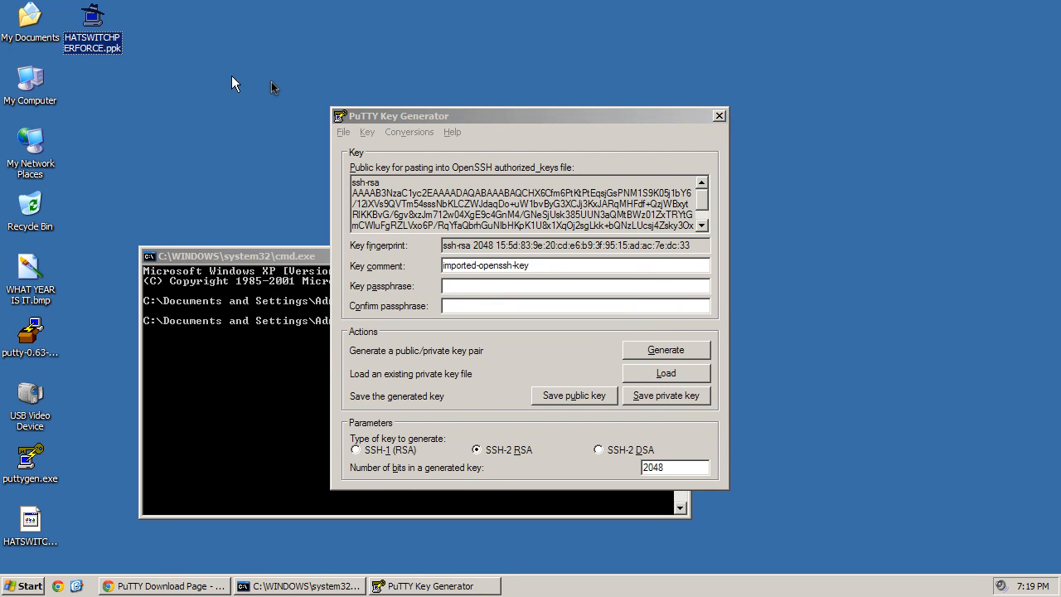
{"action": "left_click", "coordinate": [718, 116]}
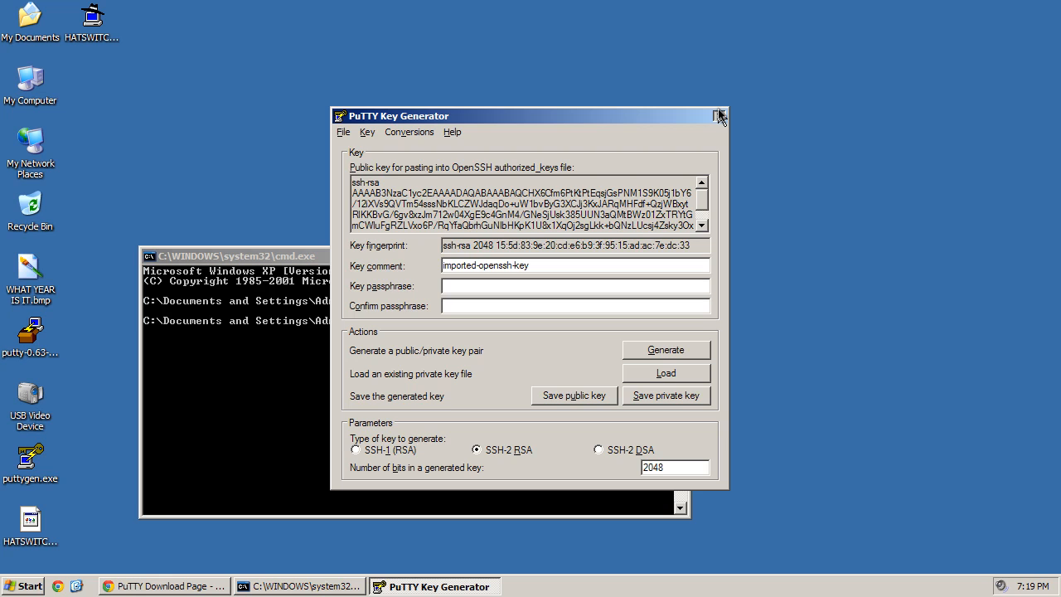
- Close PuTTYgen, relaunch it and cancel the private key picker, then close it again
{"action": "left_click", "coordinate": [718, 114]}
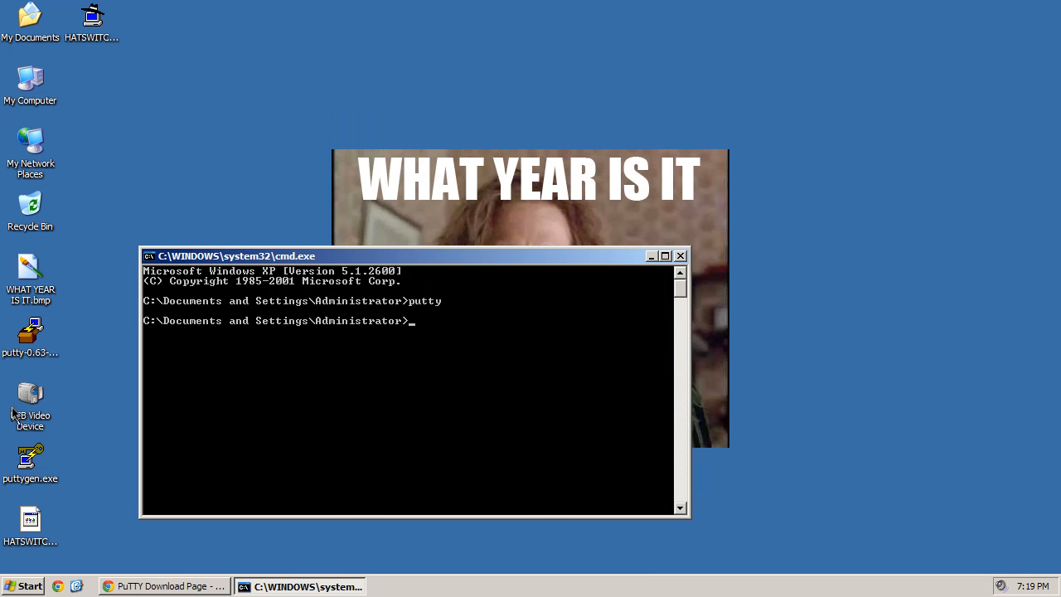
{"action": "left_click", "coordinate": [33, 485]}
{"action": "double_click", "coordinate": [31, 462]}
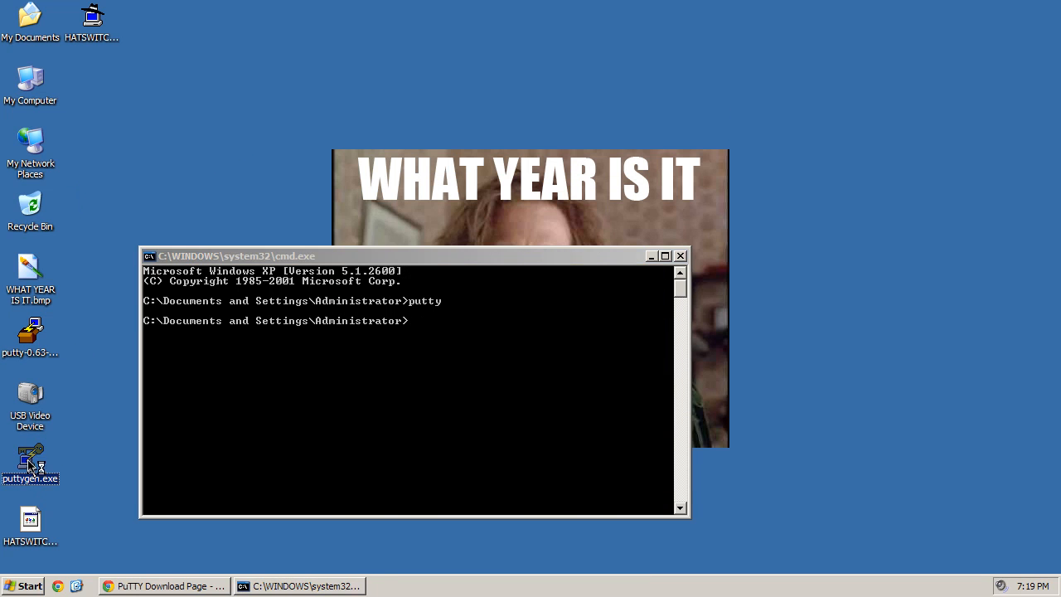
{"action": "left_click", "coordinate": [649, 374]}
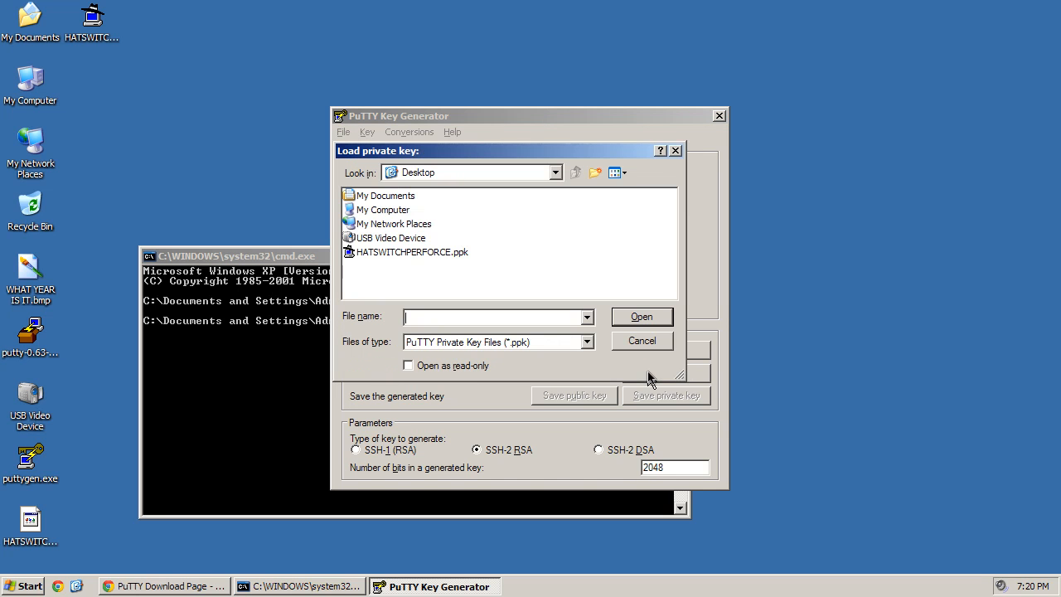
{"action": "left_click", "coordinate": [675, 151]}
{"action": "left_click", "coordinate": [717, 116]}
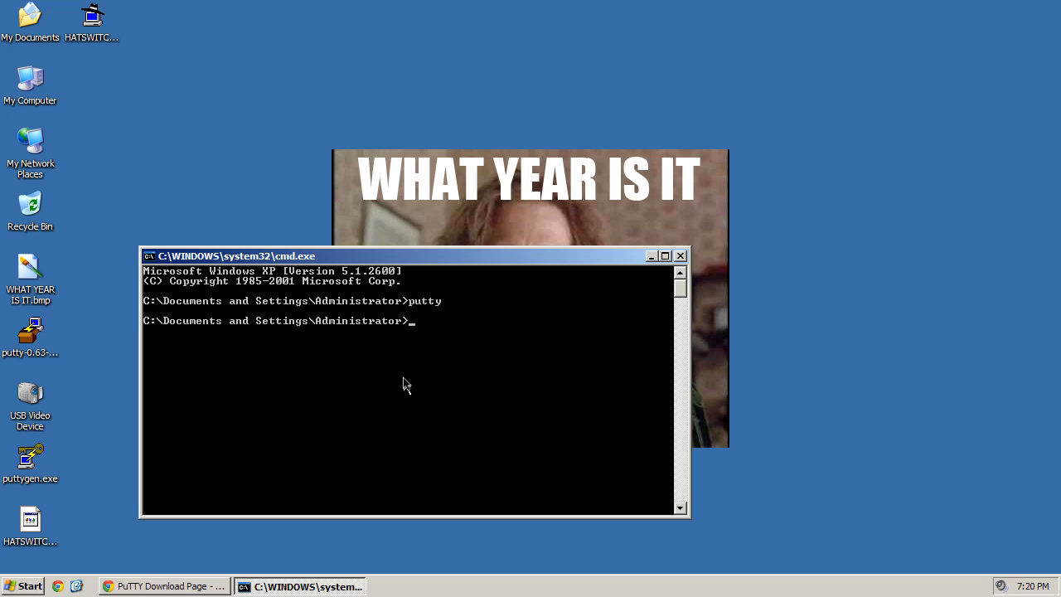
{"action": "left_click", "coordinate": [57, 587]}
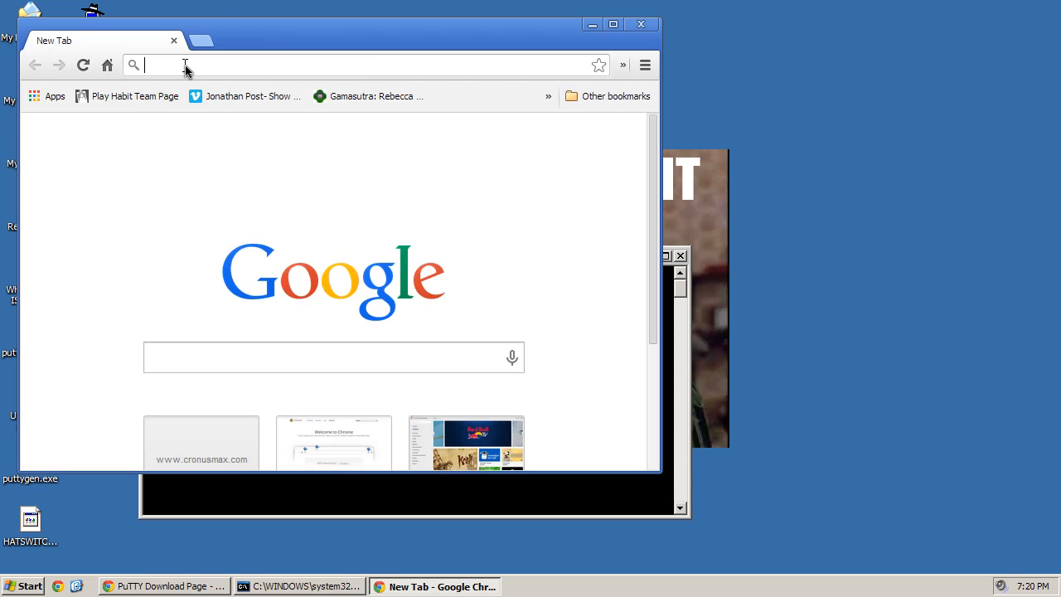
- Go to aws.amazon.com and open the AWS Management Console sign-in page
{"action": "type", "text": "aw"}
{"action": "key", "text": "BackSpace"}
{"action": "type", "text": "s.amazon.com"}
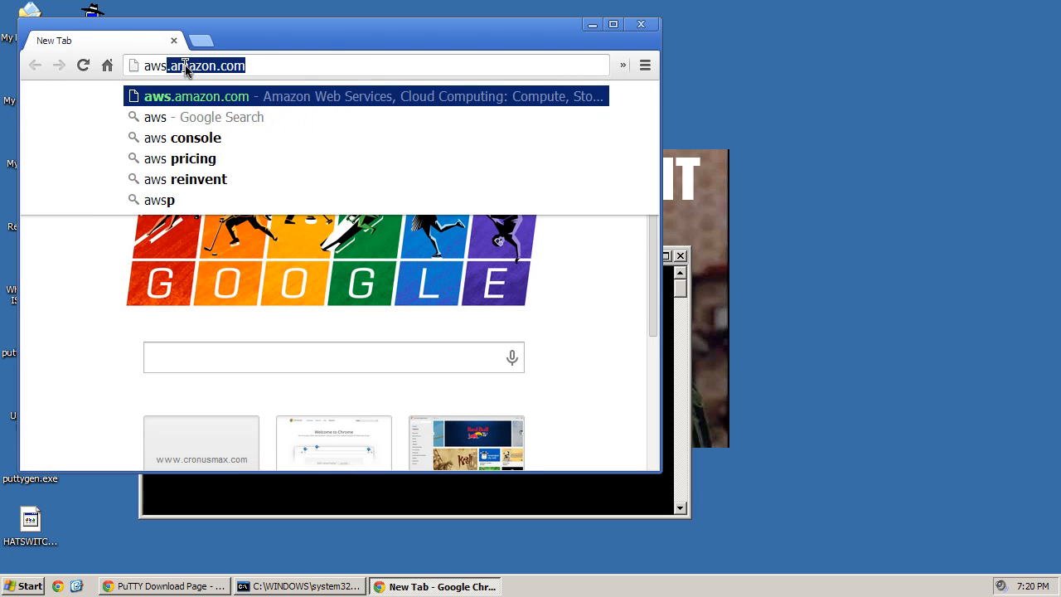
{"action": "key", "text": "Return"}
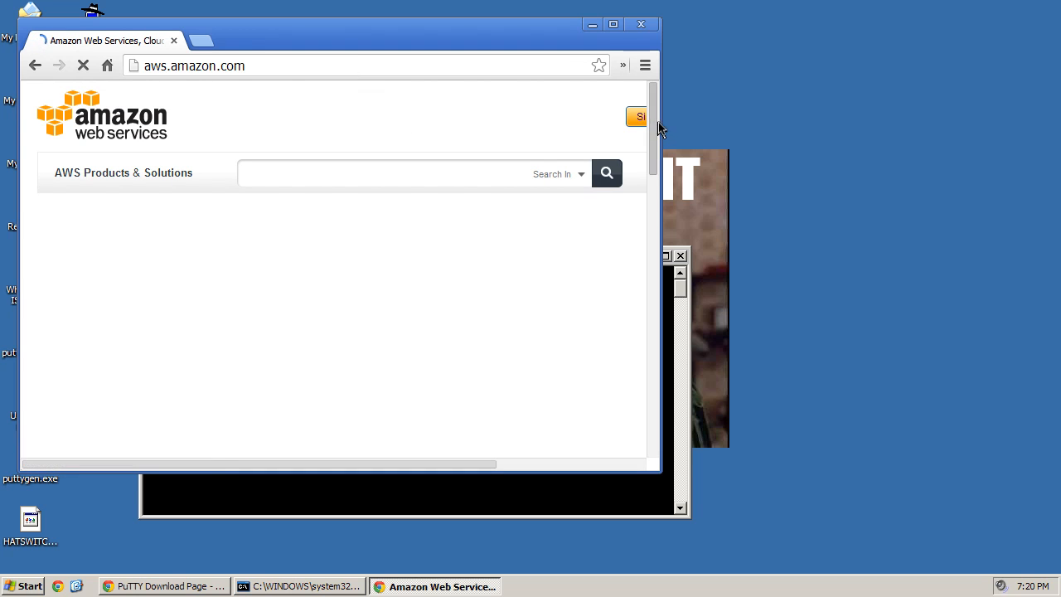
{"action": "left_click_drag", "start_coordinate": [661, 124], "coordinate": [872, 123]}
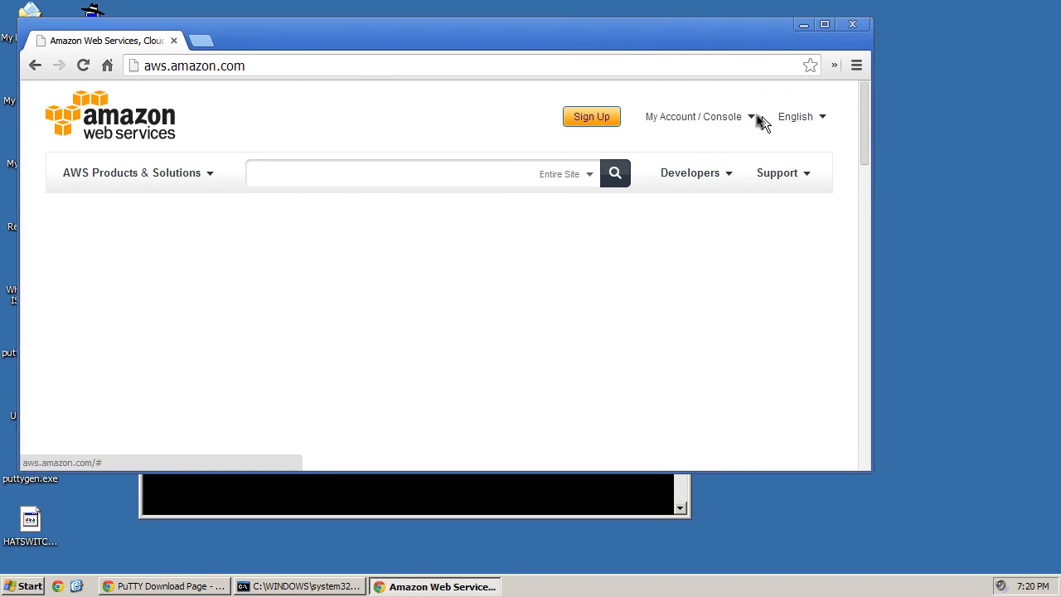
{"action": "mouse_move", "coordinate": [748, 117]}
{"action": "left_click", "coordinate": [709, 150]}
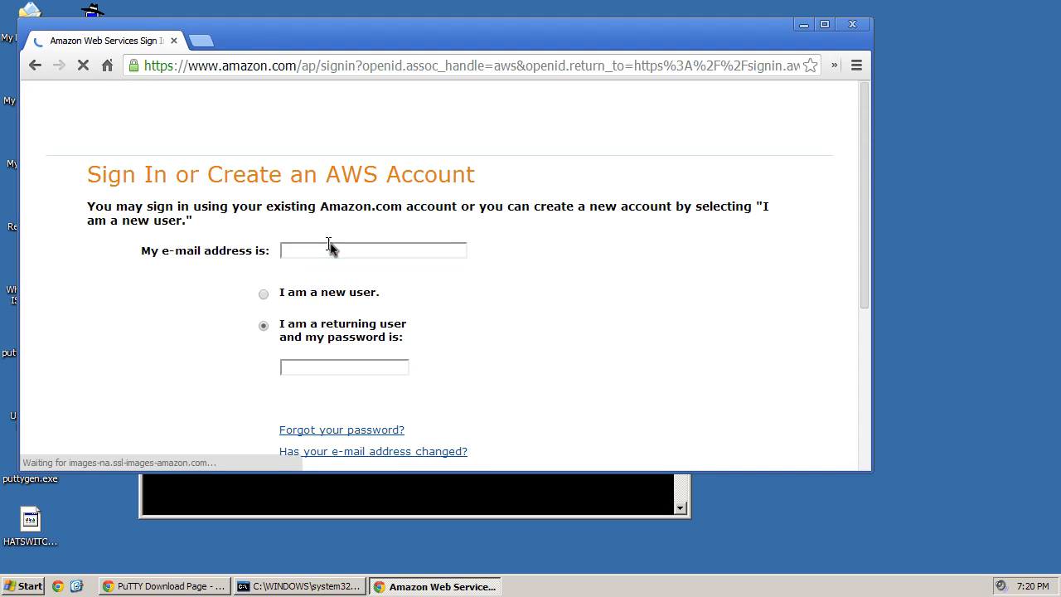
- Sign in as a returning user with the saved account e-mail and password
{"action": "left_click", "coordinate": [264, 294]}
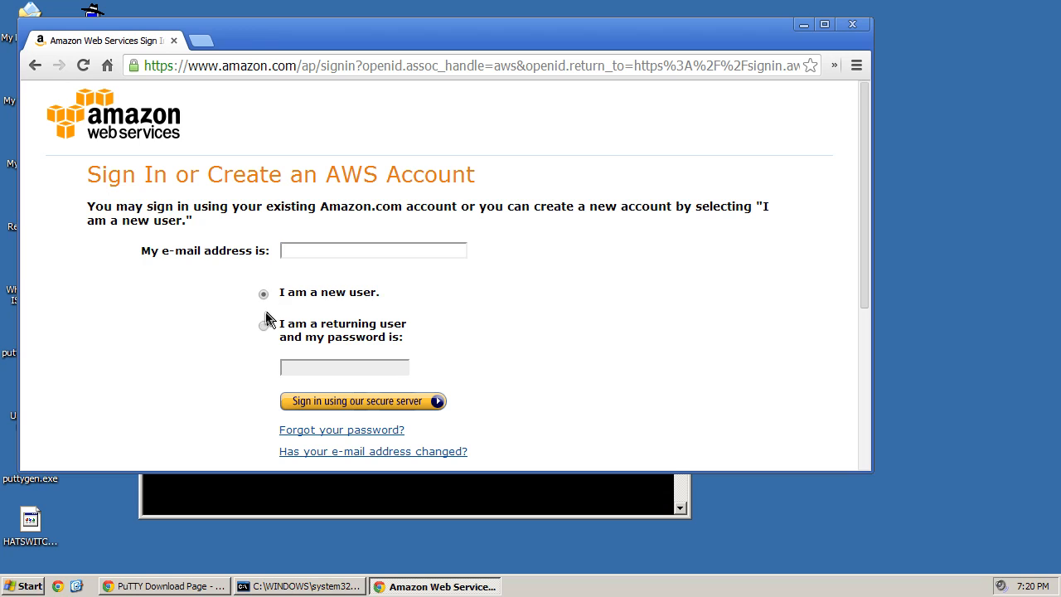
{"action": "left_click", "coordinate": [264, 325]}
{"action": "left_click", "coordinate": [304, 251]}
{"action": "key", "text": "Down"}
{"action": "key", "text": "Return"}
{"action": "left_click", "coordinate": [320, 373]}
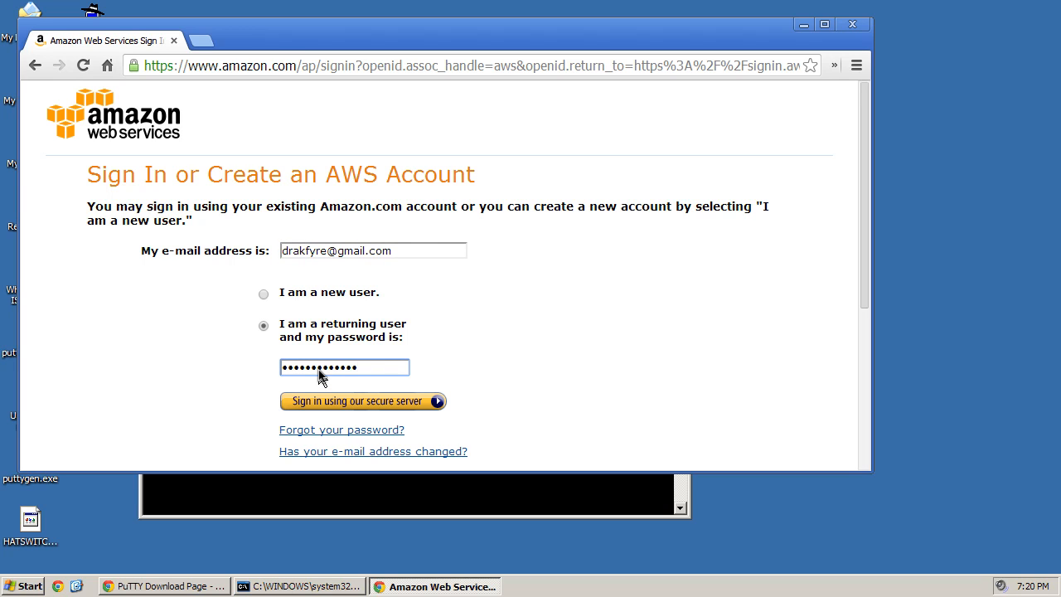
{"action": "left_click", "coordinate": [358, 395]}
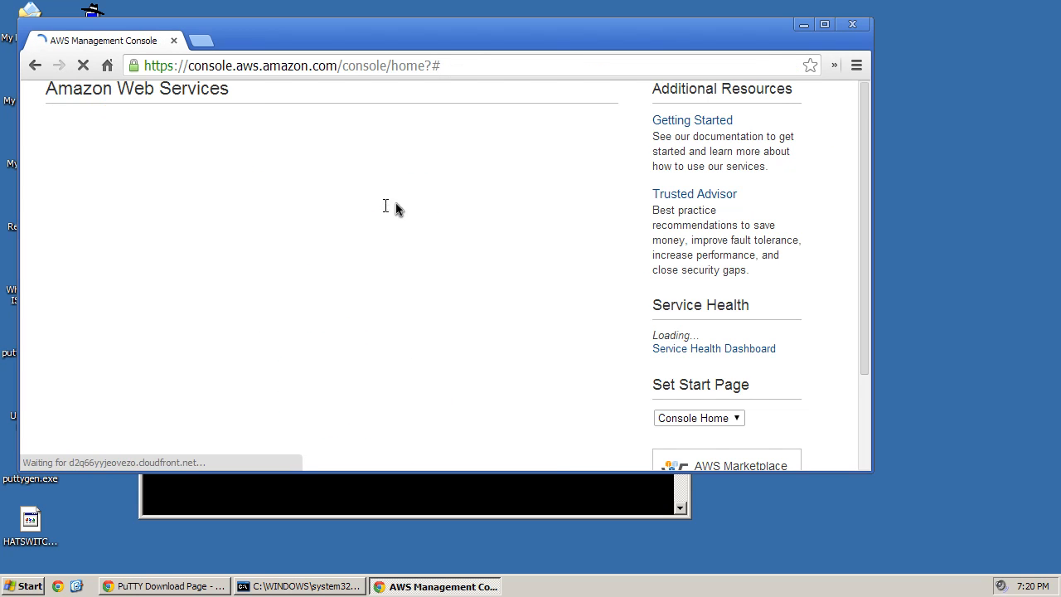
- Open EC2 Running Instances and select the HATSWITCHPERFORCE instance to reveal its connection details
{"action": "left_click", "coordinate": [86, 222]}
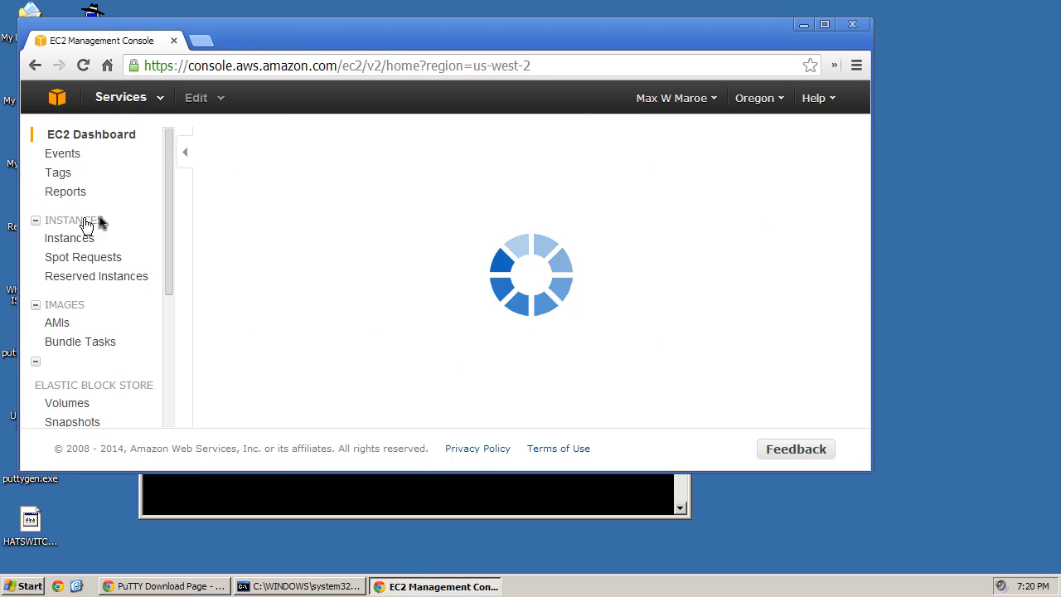
{"action": "left_click", "coordinate": [277, 193]}
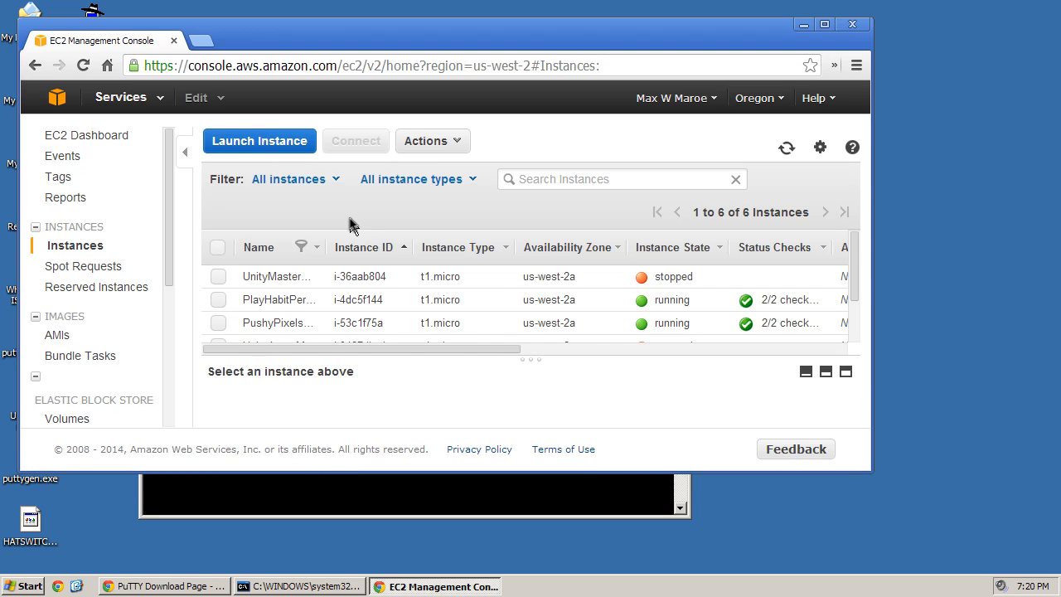
{"action": "scroll", "coordinate": [497, 257], "scroll_direction": "down", "scroll_amount": 2}
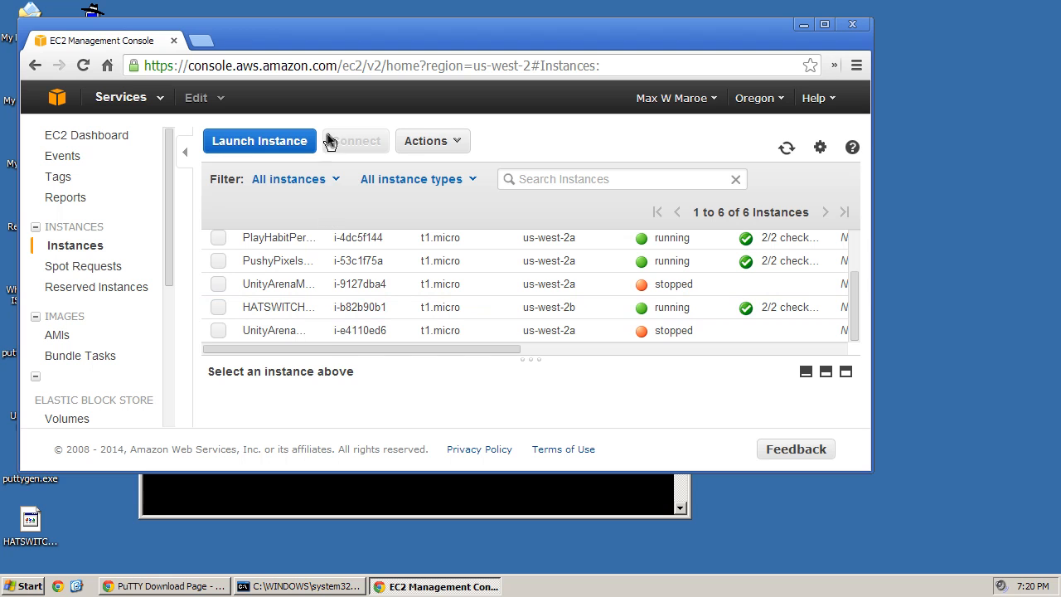
{"action": "double_click", "coordinate": [279, 308]}
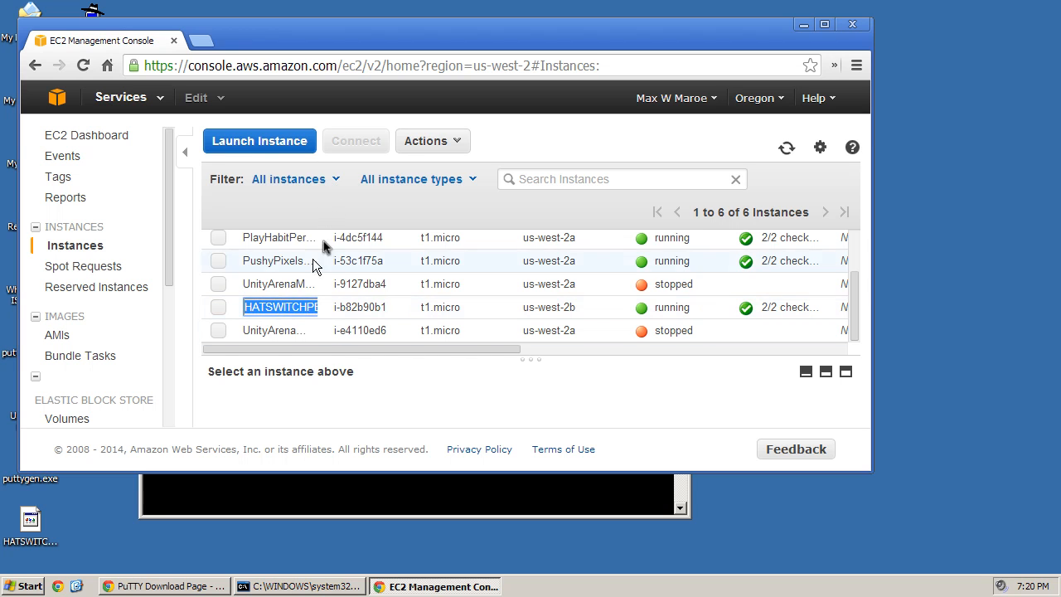
{"action": "left_click", "coordinate": [372, 308]}
{"action": "left_click", "coordinate": [360, 143]}
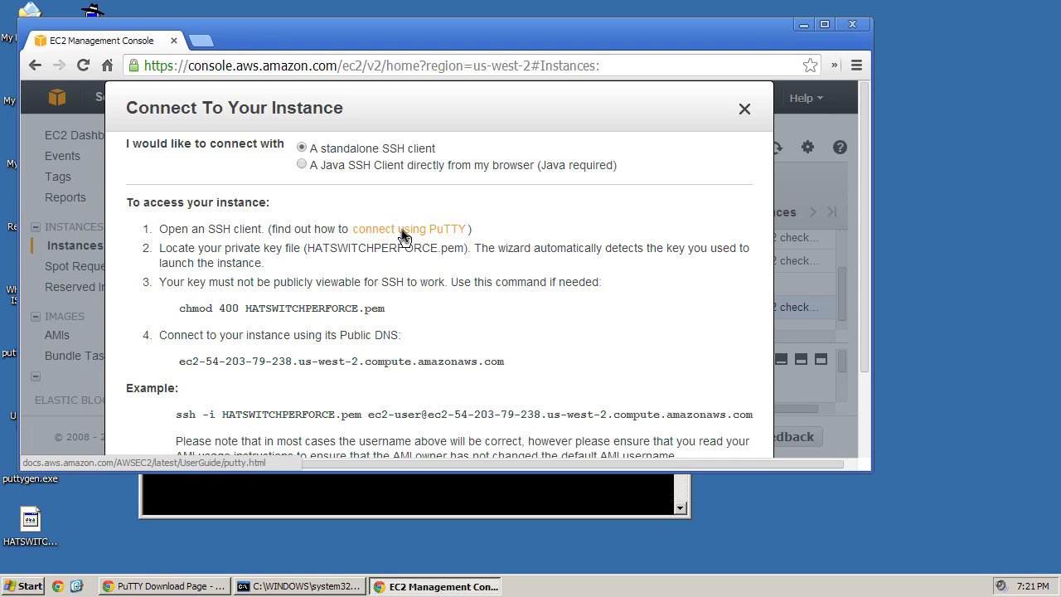
{"action": "scroll", "coordinate": [447, 294], "scroll_direction": "down", "scroll_amount": 2}
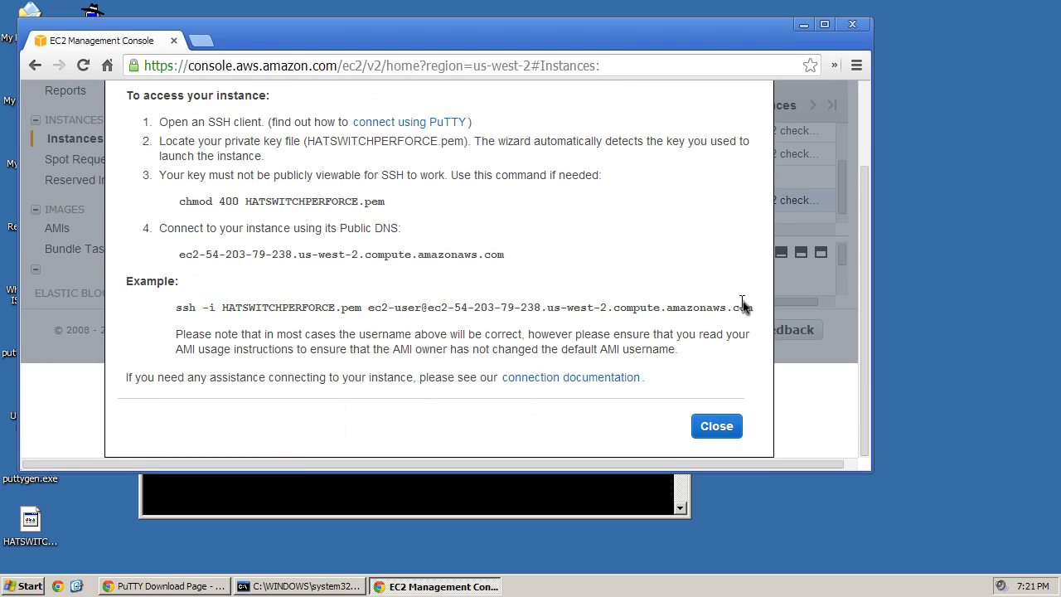
{"action": "mouse_move", "coordinate": [755, 308]}
{"action": "left_mouse_down"}
{"action": "mouse_move", "coordinate": [170, 311]}
{"action": "mouse_move", "coordinate": [559, 335]}
{"action": "mouse_move", "coordinate": [718, 303]}
{"action": "mouse_move", "coordinate": [750, 306]}
{"action": "left_mouse_up"}
{"action": "key", "text": "super+c"}
{"action": "left_click", "coordinate": [424, 497]}
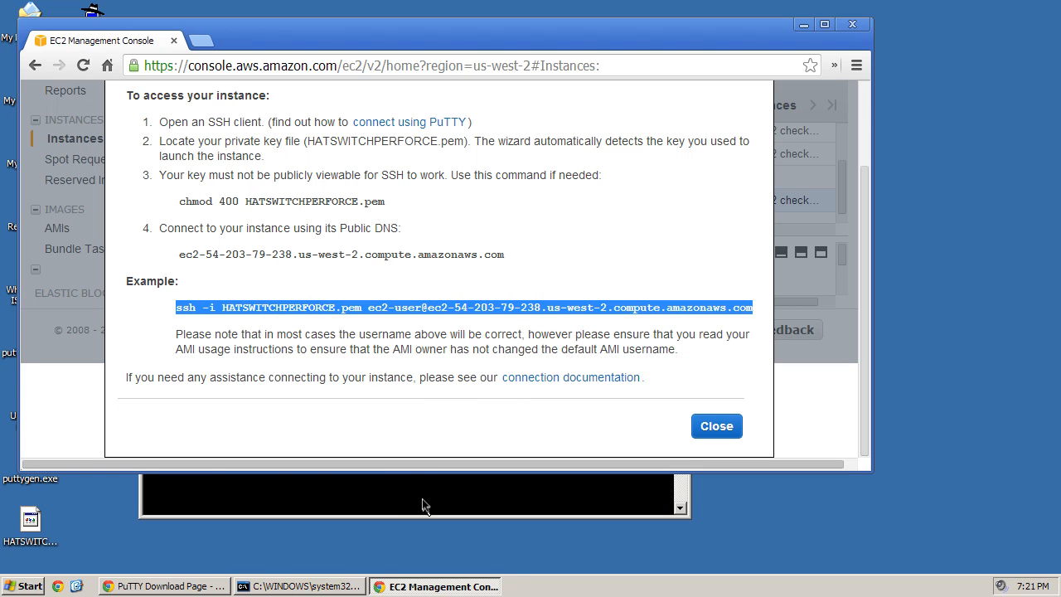
- Paste and run the example ssh command, which Windows does not recognize
{"action": "right_click", "coordinate": [408, 417]}
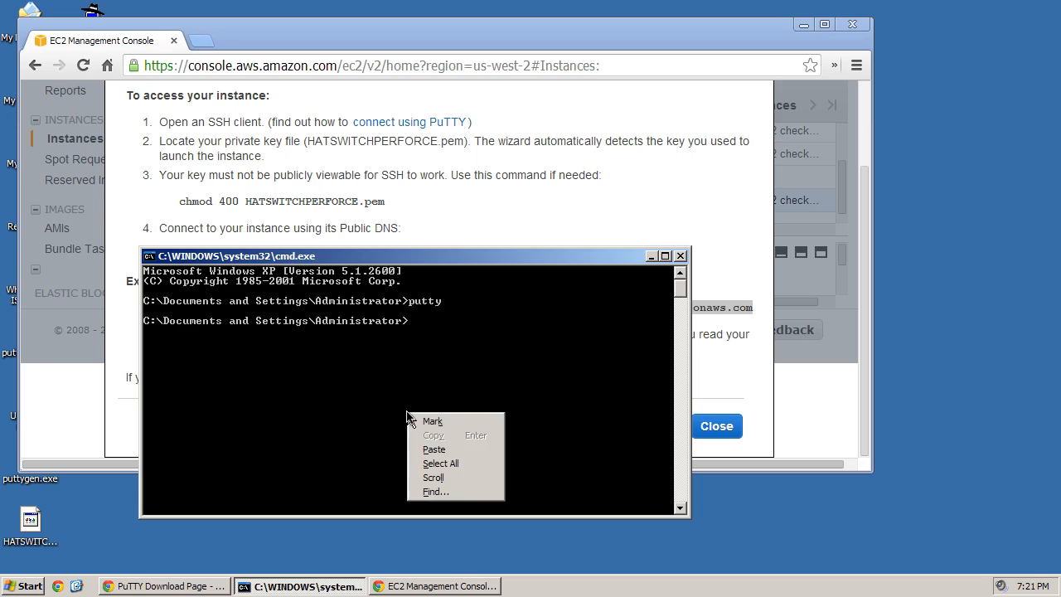
{"action": "left_click", "coordinate": [457, 453]}
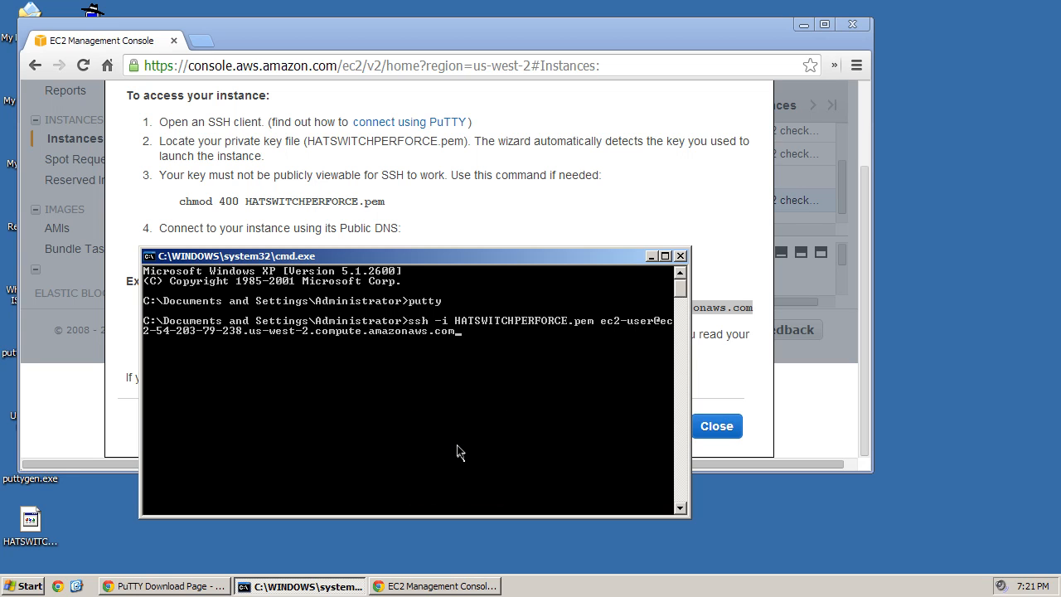
{"action": "key", "text": "Return"}
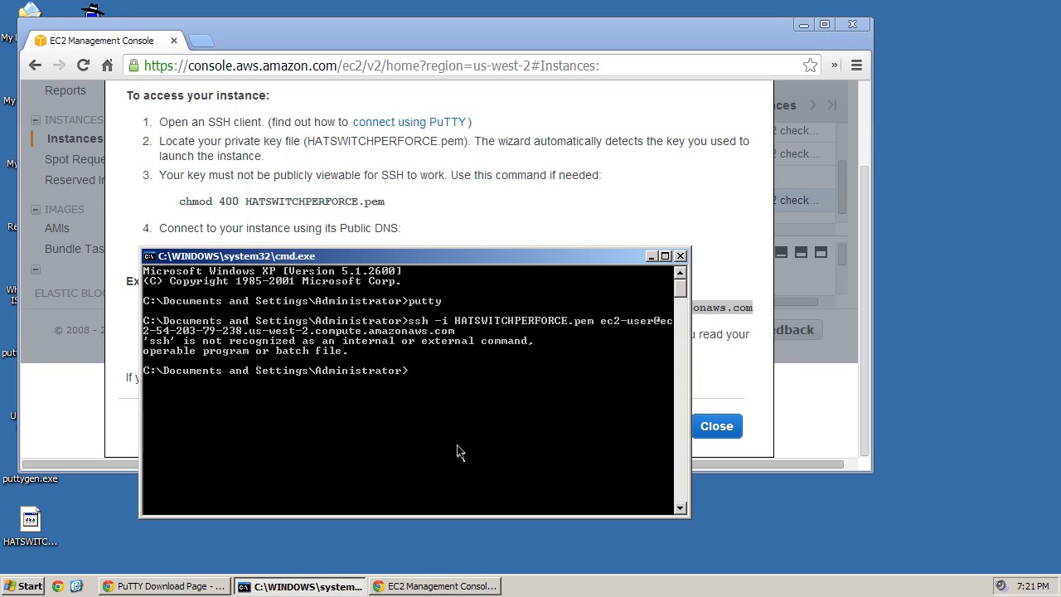
- Rework the command into putty -i HATSWITCHPERFORCE.ppk ec2-user@… and run it
{"action": "key", "text": "Up"}
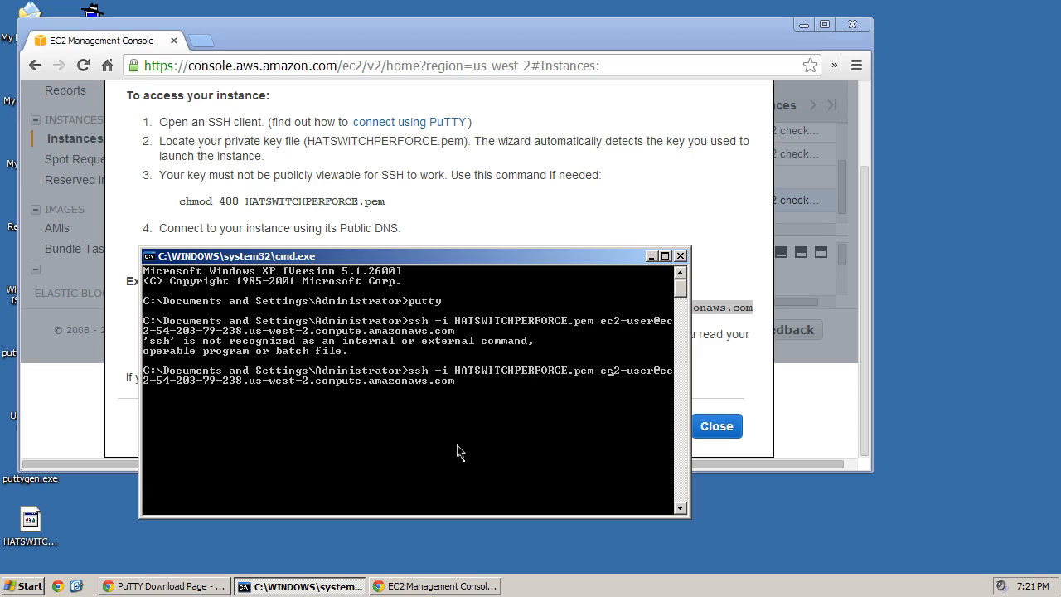
{"action": "key", "text": "BackSpace"}
{"action": "key", "text": "BackSpace"}
{"action": "type", "text": "pk"}
{"action": "key", "text": "BackSpace"}
{"action": "key", "text": "BackSpace"}
{"action": "key", "text": "BackSpace"}
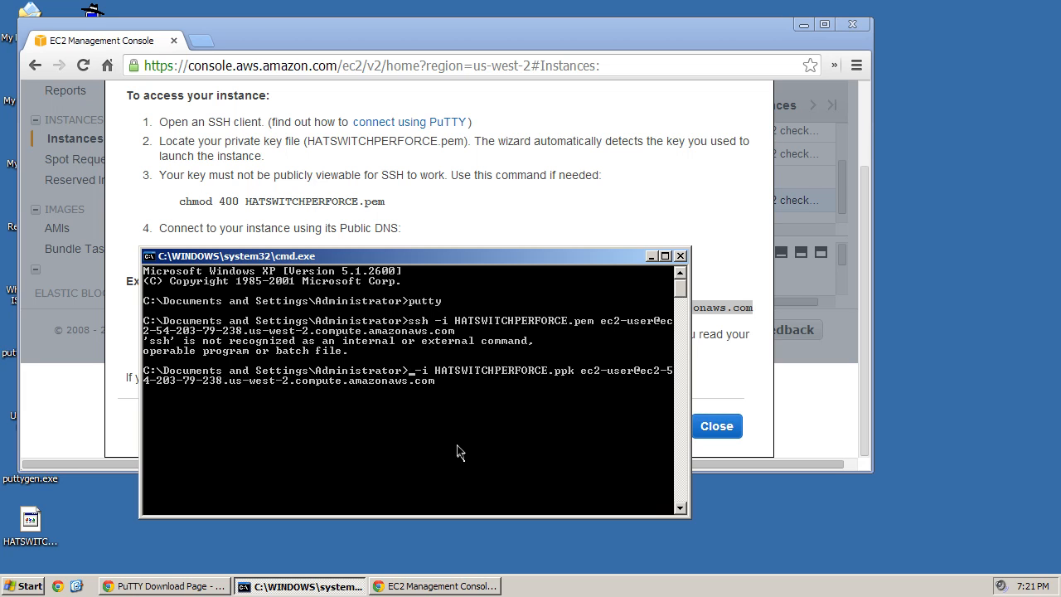
{"action": "type", "text": "putt"}
{"action": "type", "text": "y"}
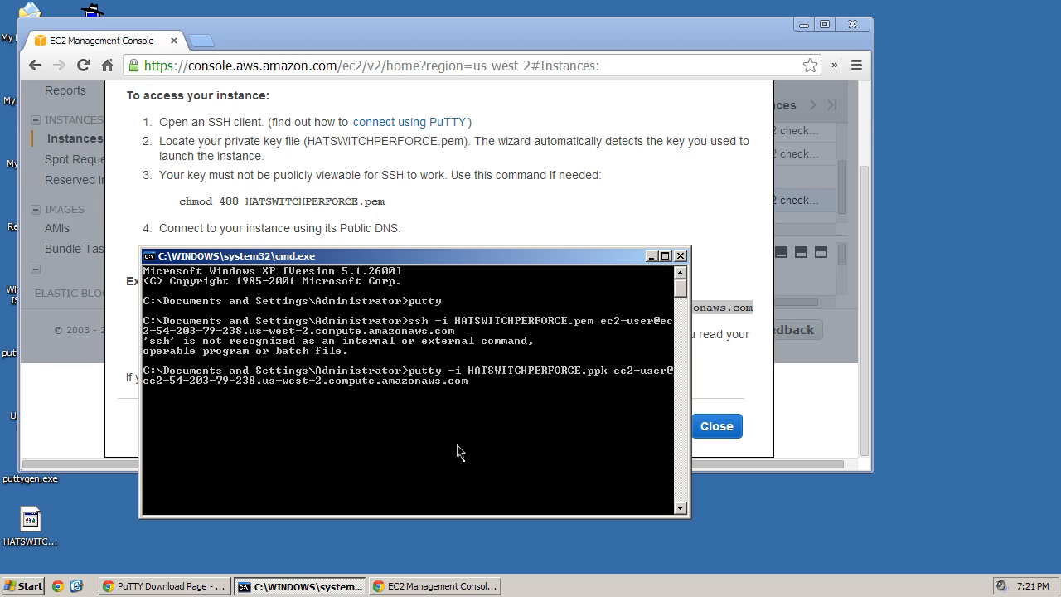
{"action": "key", "text": "Return"}
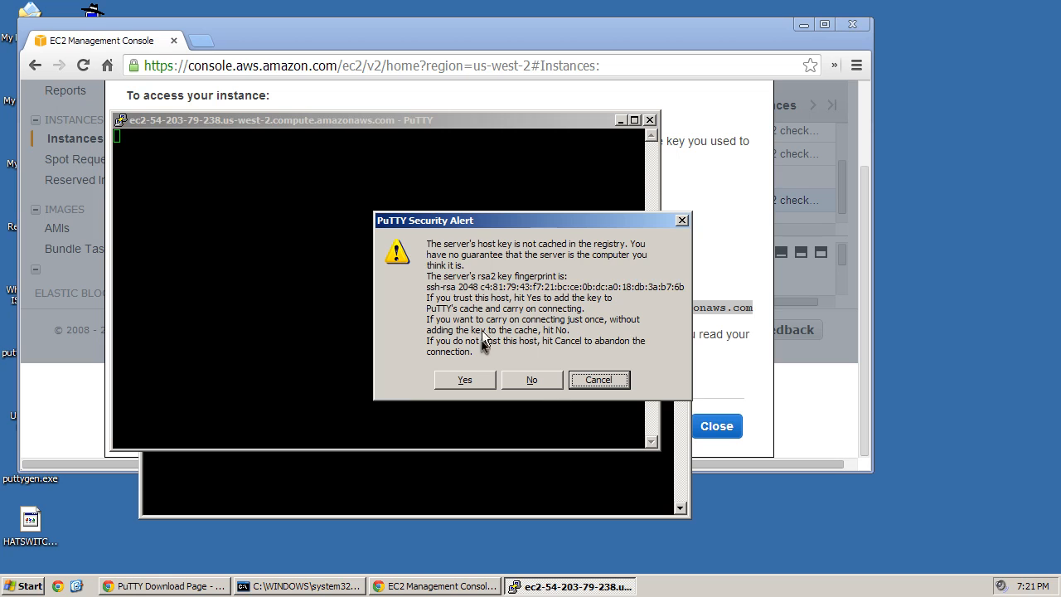
- Trust the host key, dismiss the key-file error, check the HATSWITCHPERFORCE.ppk name, and close PuTTY
{"action": "left_click", "coordinate": [481, 380]}
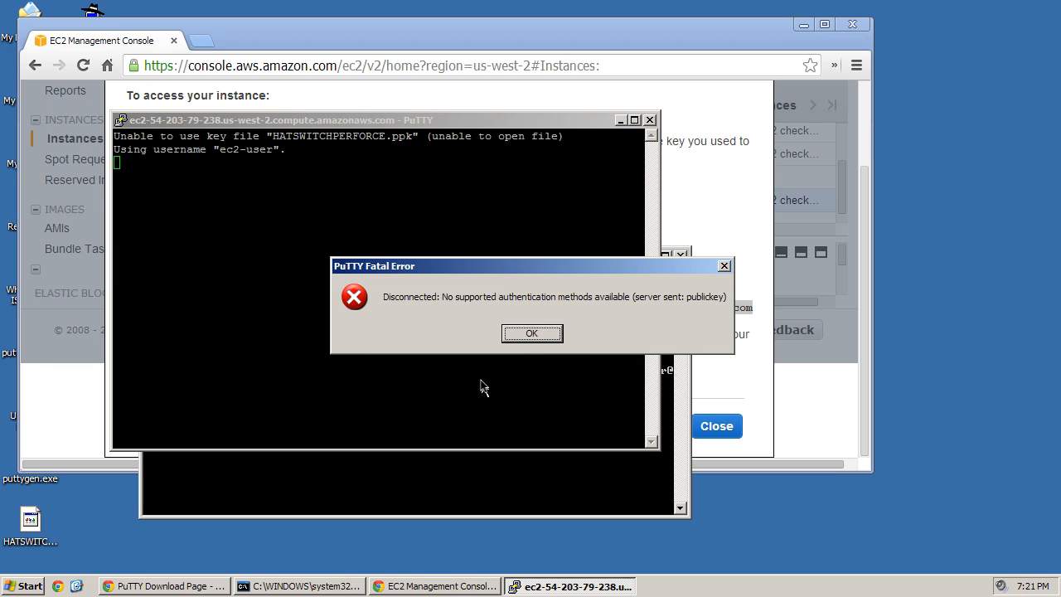
{"action": "left_click", "coordinate": [532, 335]}
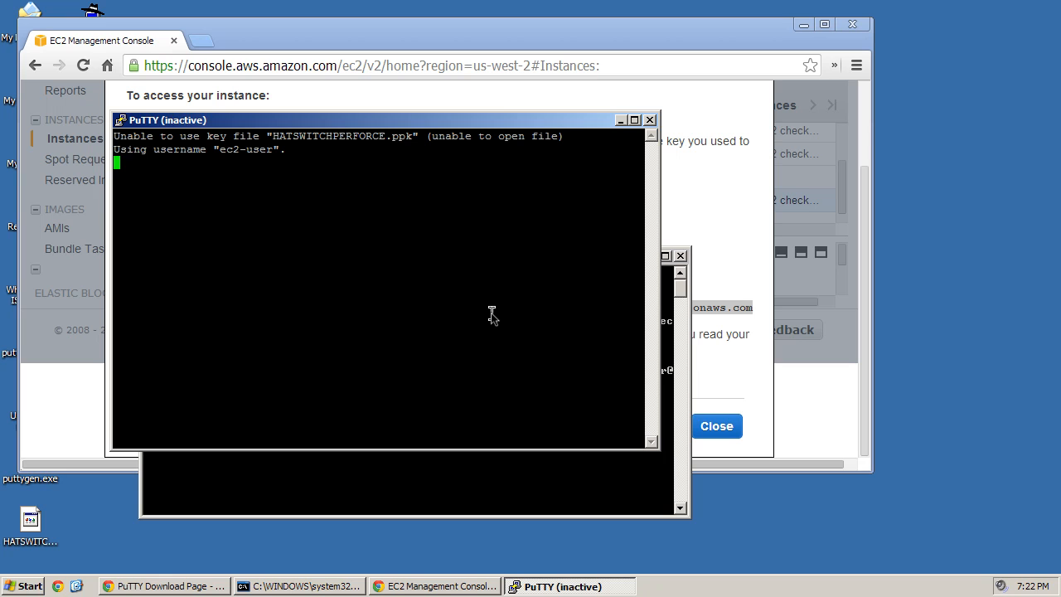
{"action": "left_click", "coordinate": [802, 24]}
{"action": "left_click", "coordinate": [98, 40]}
{"action": "left_click", "coordinate": [92, 47]}
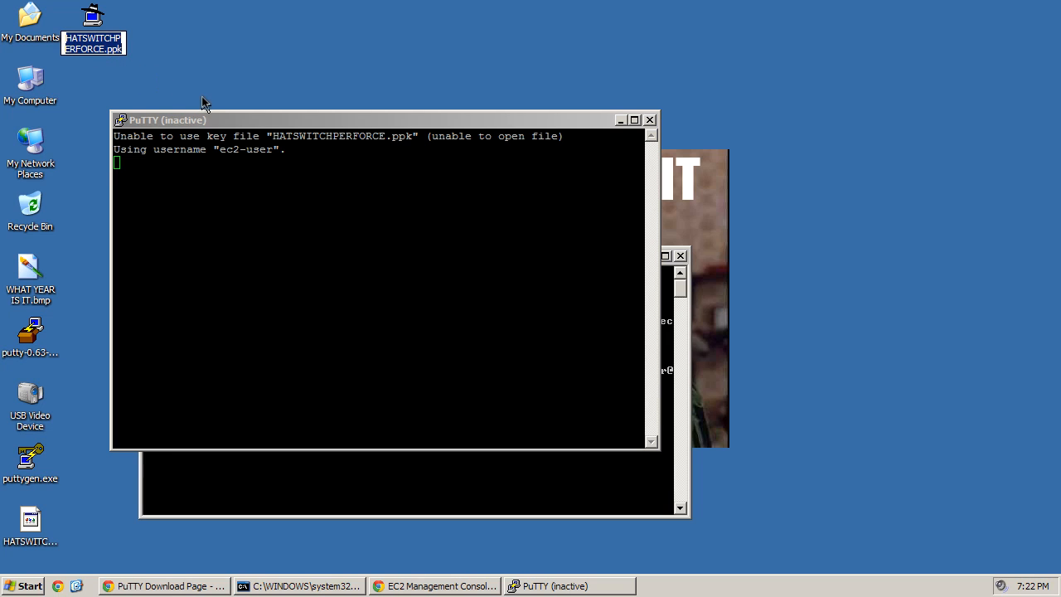
{"action": "left_click", "coordinate": [292, 164]}
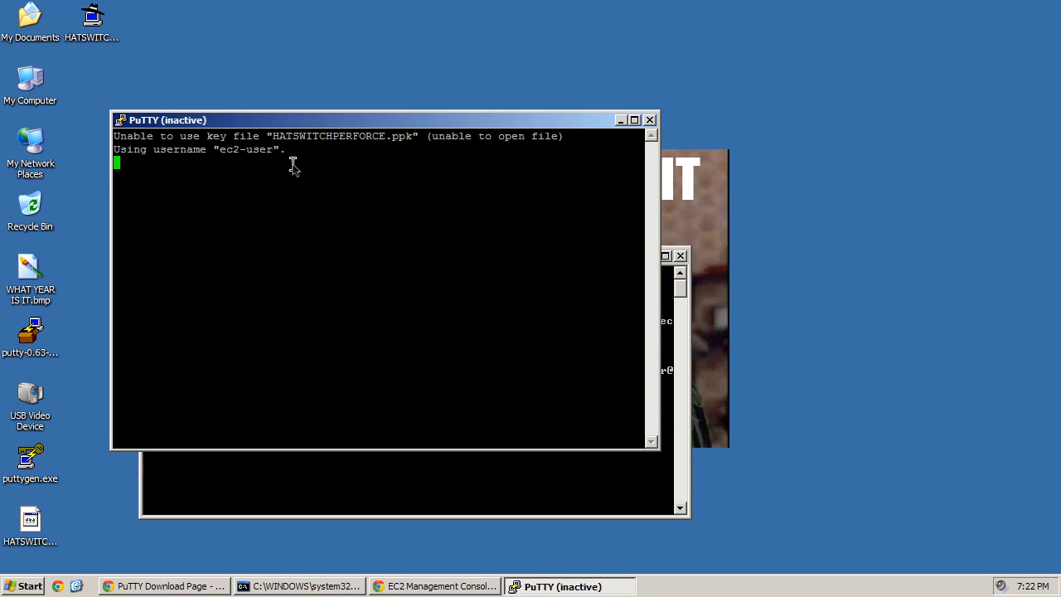
{"action": "left_click", "coordinate": [101, 20]}
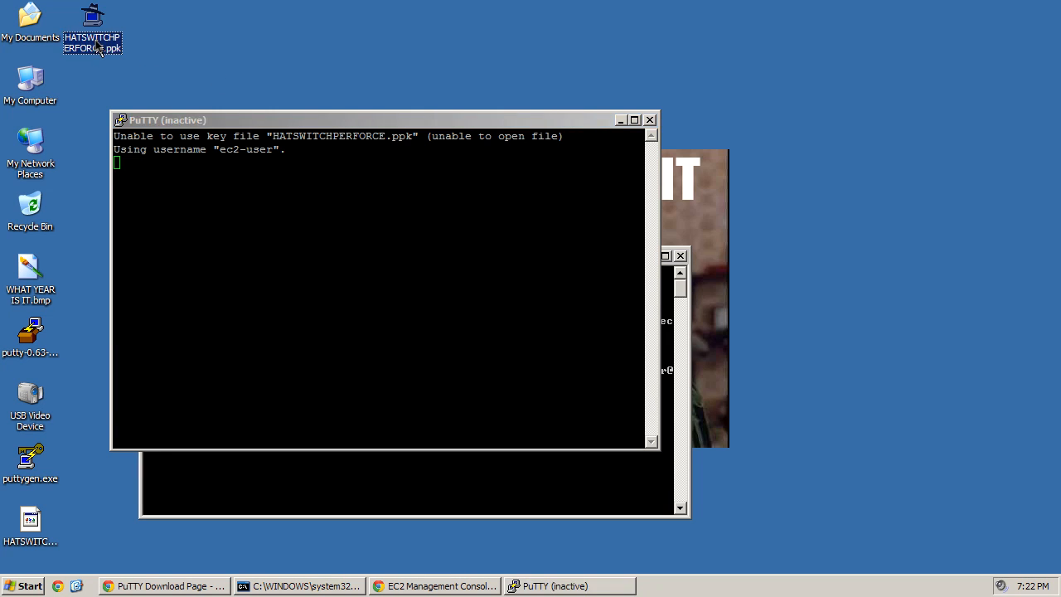
{"action": "left_click", "coordinate": [76, 54]}
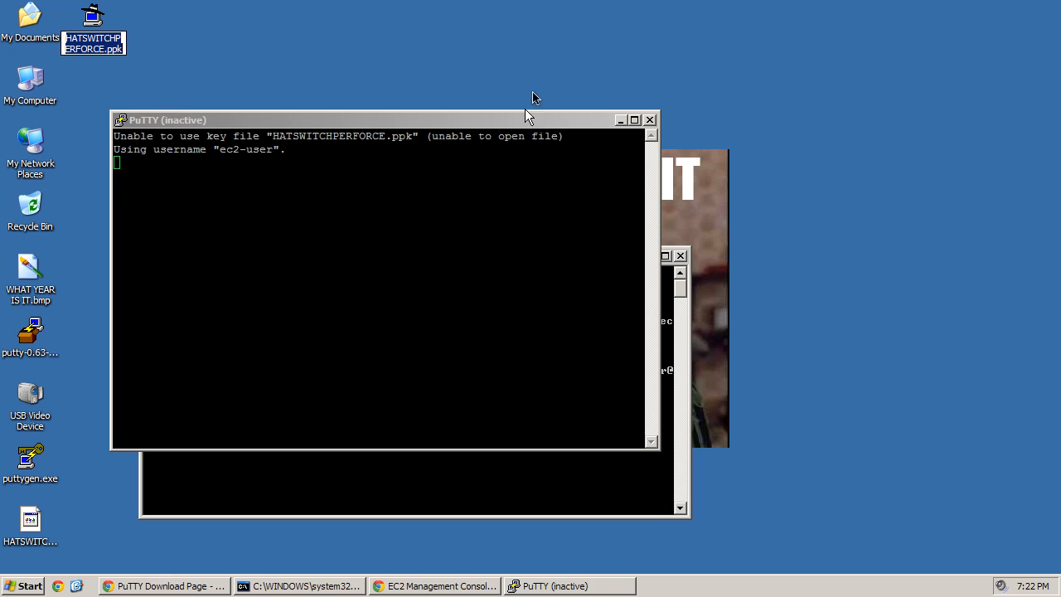
{"action": "left_click", "coordinate": [649, 123]}
{"action": "left_click", "coordinate": [648, 122]}
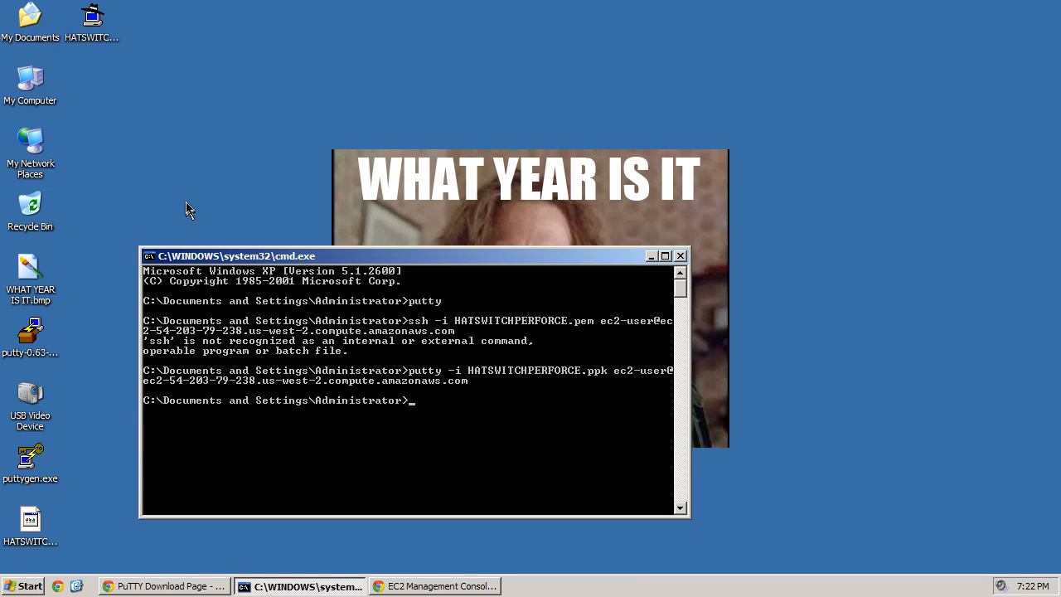
- Check the HATSWITCHPERFORCE.ppk file name, rerun the putty -i command, and dismiss its error
{"action": "left_click", "coordinate": [98, 17]}
{"action": "left_click", "coordinate": [101, 48]}
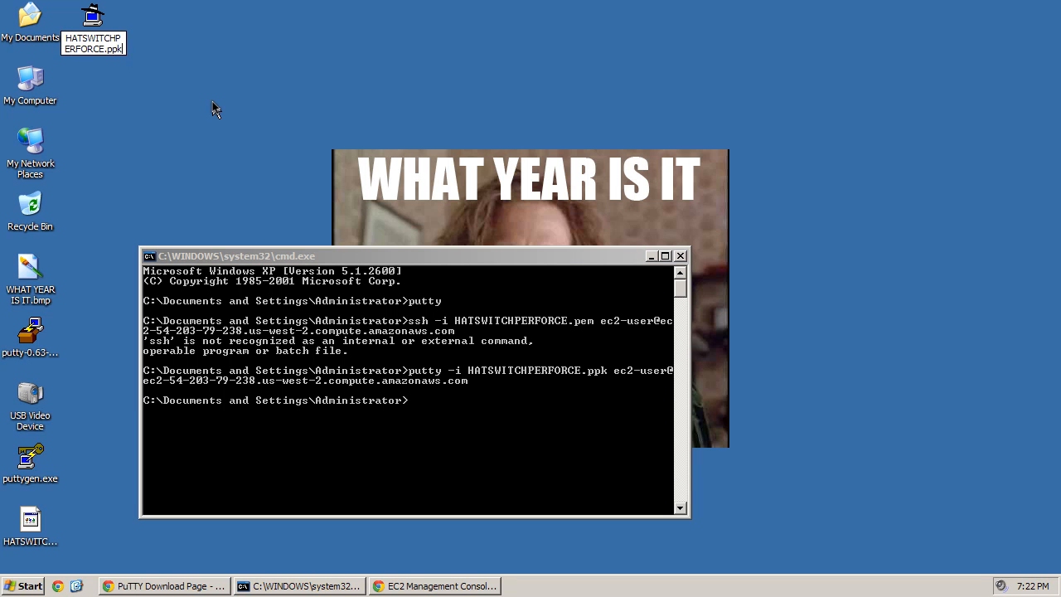
{"action": "left_click", "coordinate": [328, 424]}
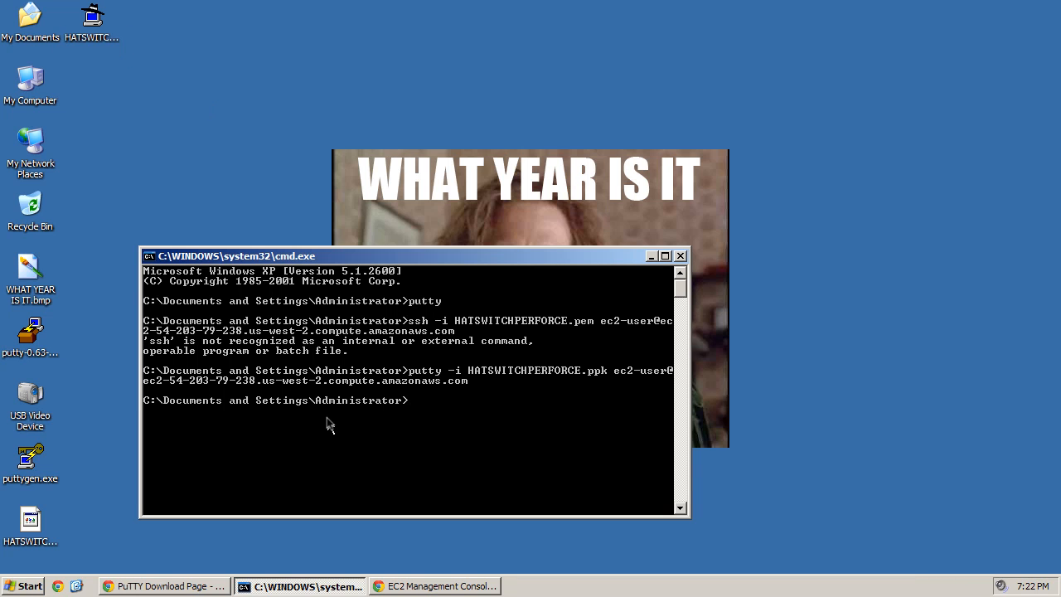
{"action": "key", "text": "Up"}
{"action": "key", "text": "Return"}
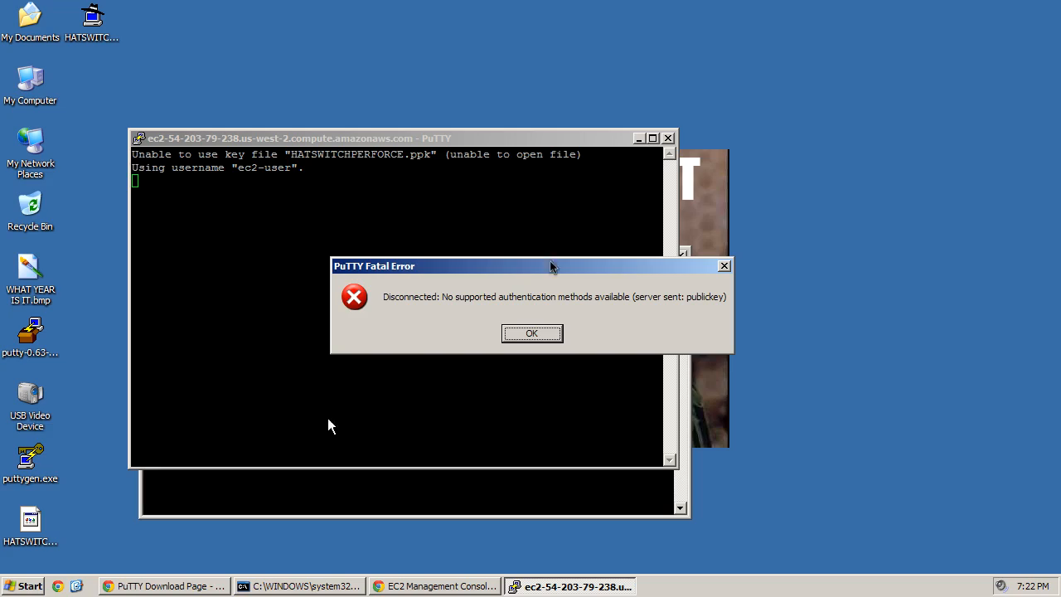
{"action": "left_click", "coordinate": [532, 334]}
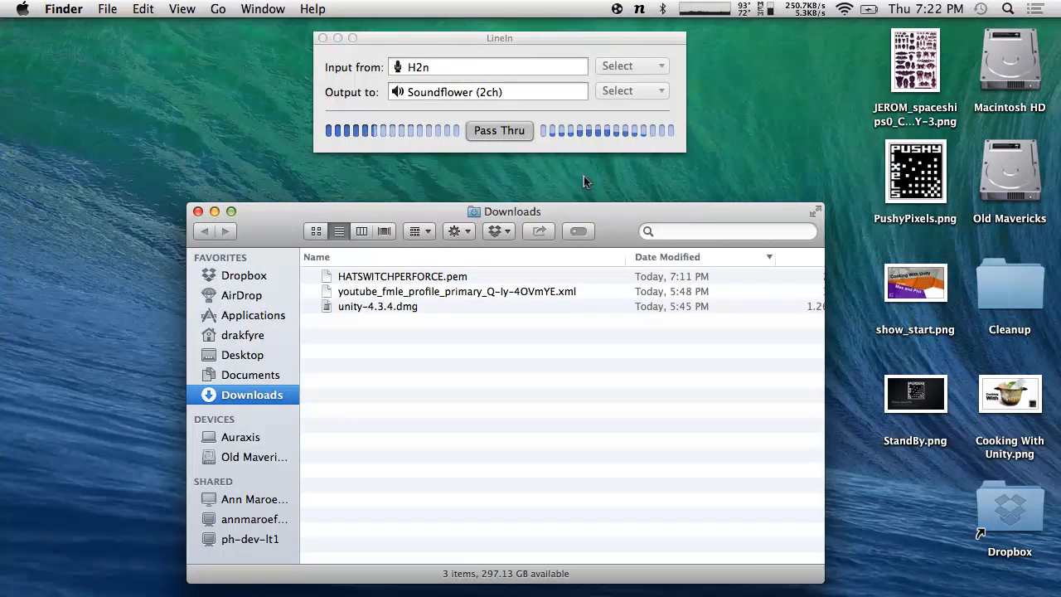
- Run the pasted ssh -i HATSWITCHPERFORCE.pem login and trust the EC2 host with yes
{"action": "key", "text": "ctrl+grave"}
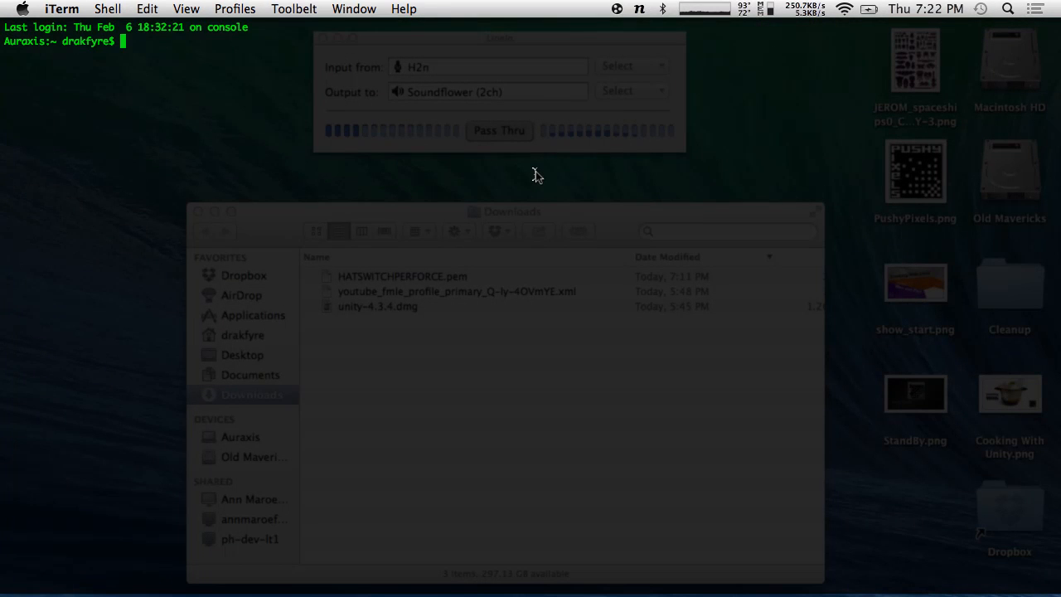
{"action": "key", "text": "super+v"}
{"action": "key", "text": "Return"}
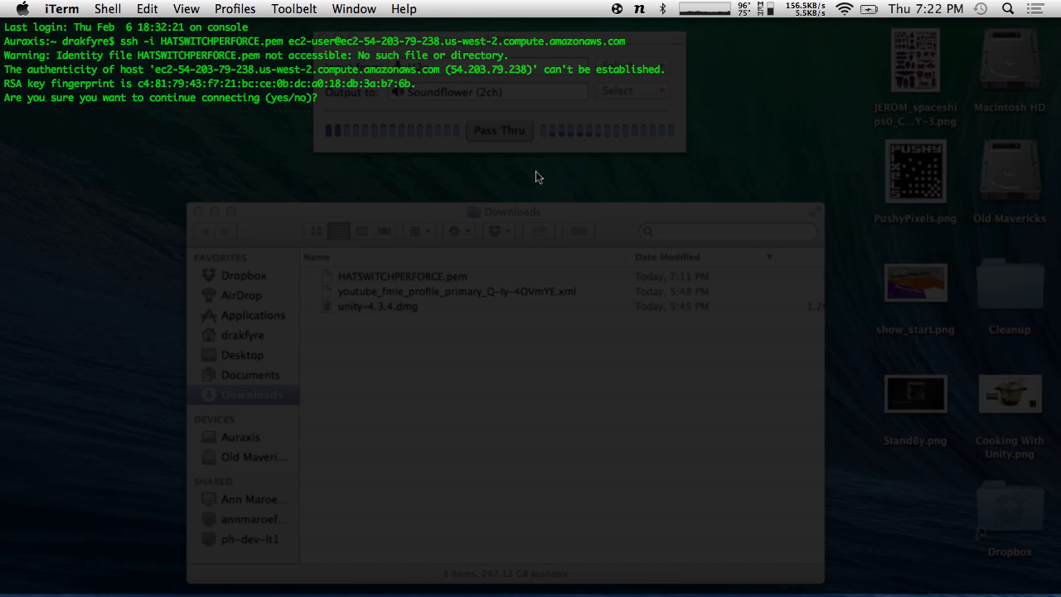
{"action": "type", "text": "yes"}
{"action": "key", "text": "Return"}
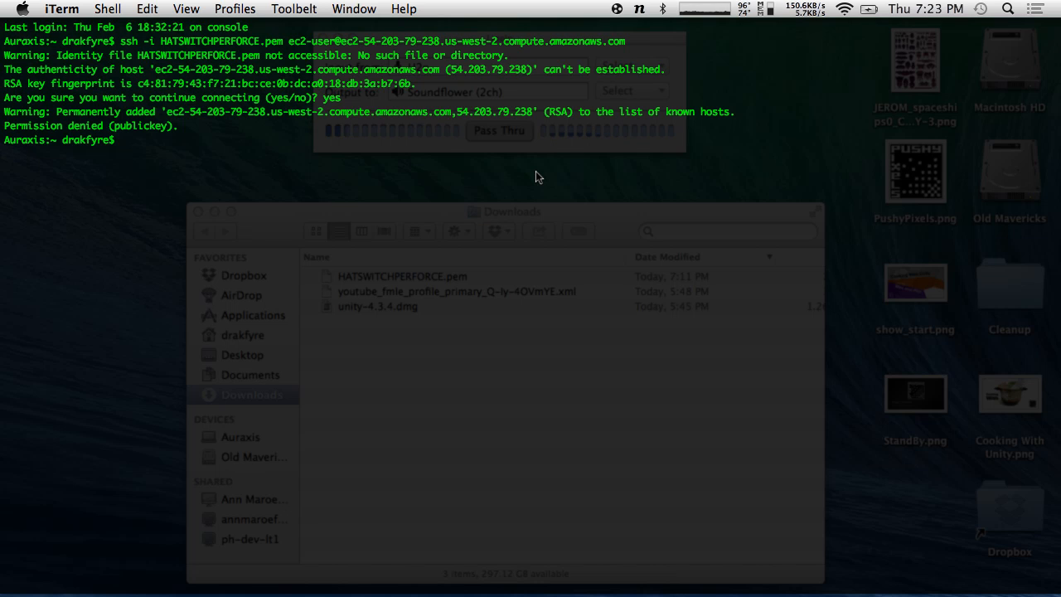
- Hide iTerm and move across desktop spaces back to the Chrome EC2 console
{"action": "left_click", "coordinate": [537, 338]}
{"action": "key", "text": "ctrl+Right"}
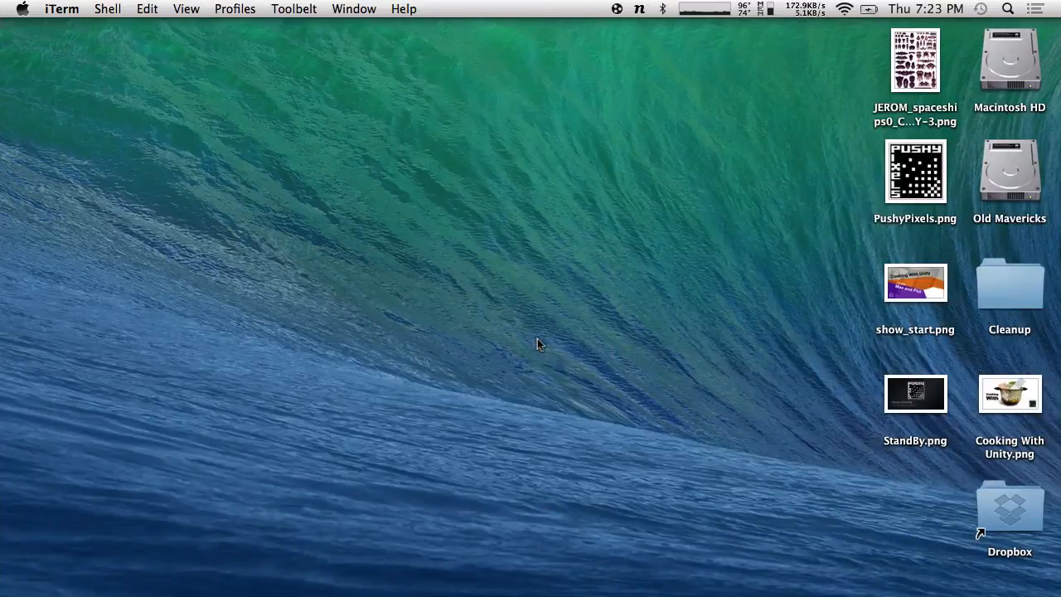
{"action": "key", "text": "ctrl+Right"}
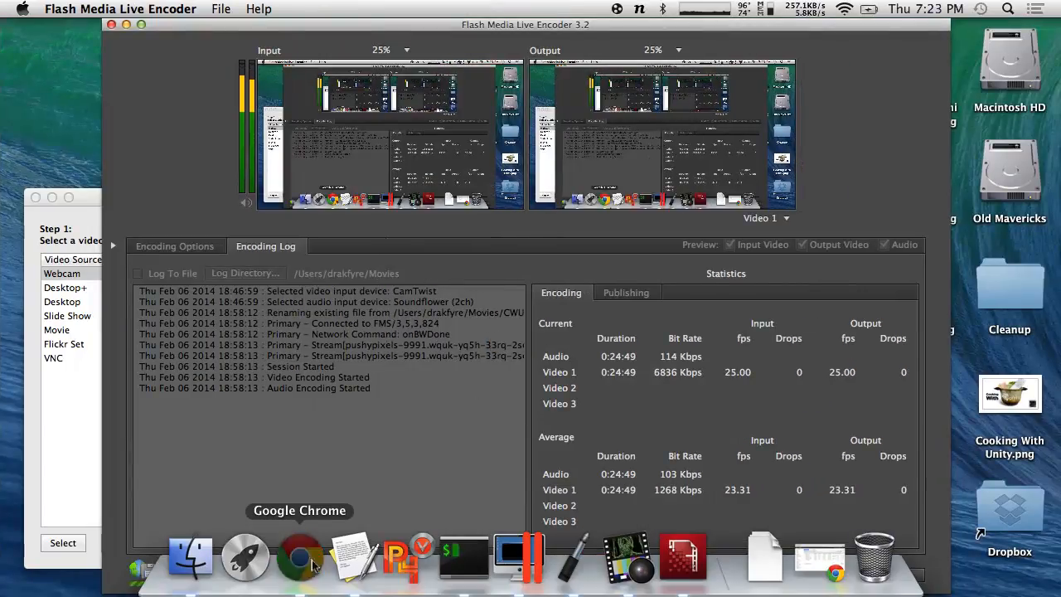
{"action": "left_click", "coordinate": [301, 558]}
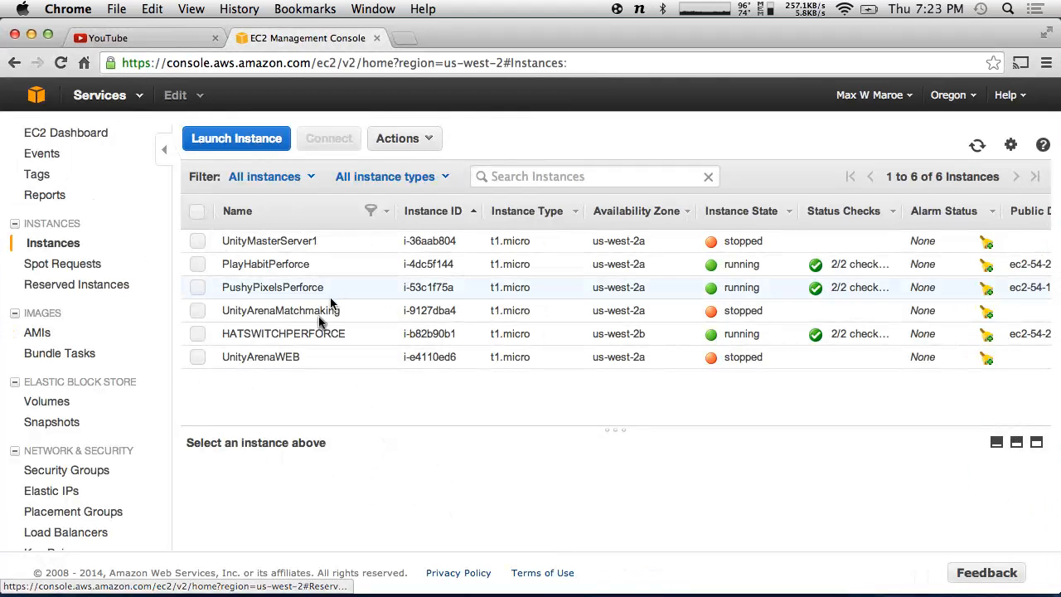
- Confirm launch-wizard-4's inbound rules allow only SSH port 22 from 0.0.0.0/0, then return to the EC2 Dashboard
{"action": "double_click", "coordinate": [298, 333]}
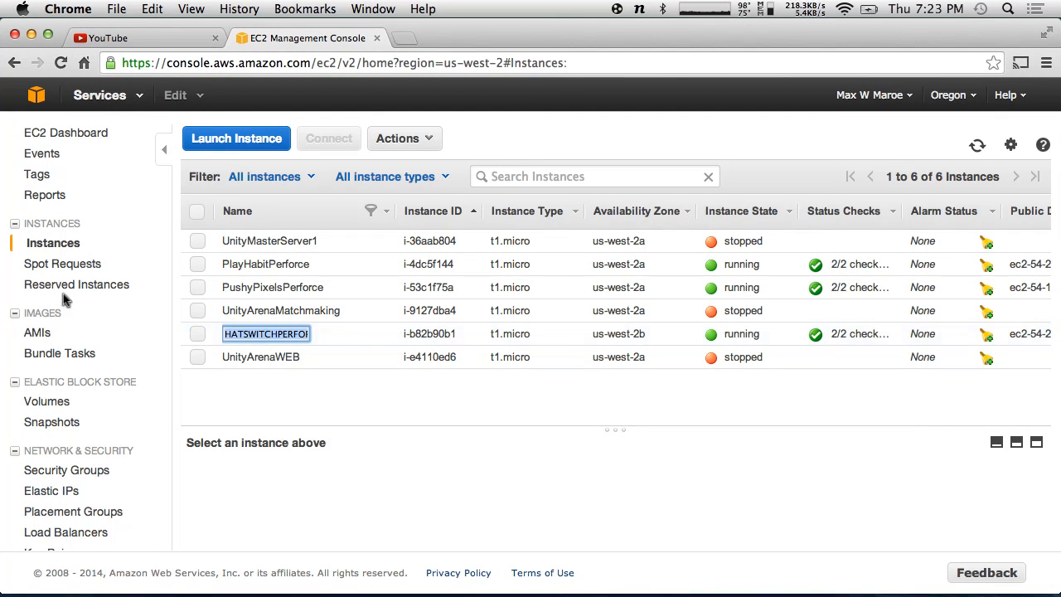
{"action": "scroll", "coordinate": [45, 362], "scroll_direction": "down", "scroll_amount": 2}
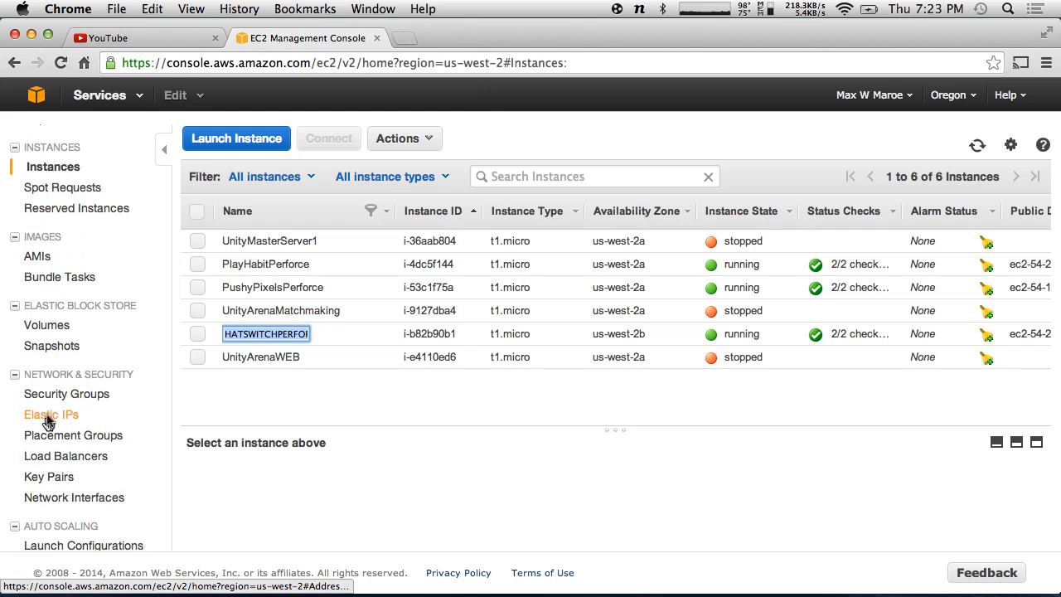
{"action": "left_click", "coordinate": [80, 388]}
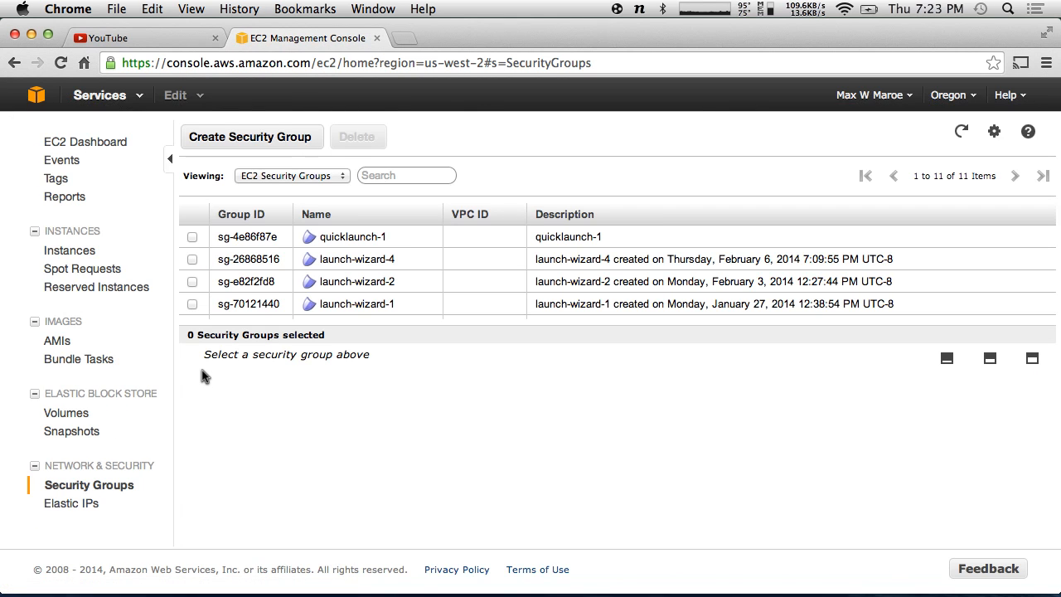
{"action": "scroll", "coordinate": [297, 260], "scroll_direction": "down", "scroll_amount": 2}
{"action": "scroll", "coordinate": [297, 259], "scroll_direction": "up", "scroll_amount": 2}
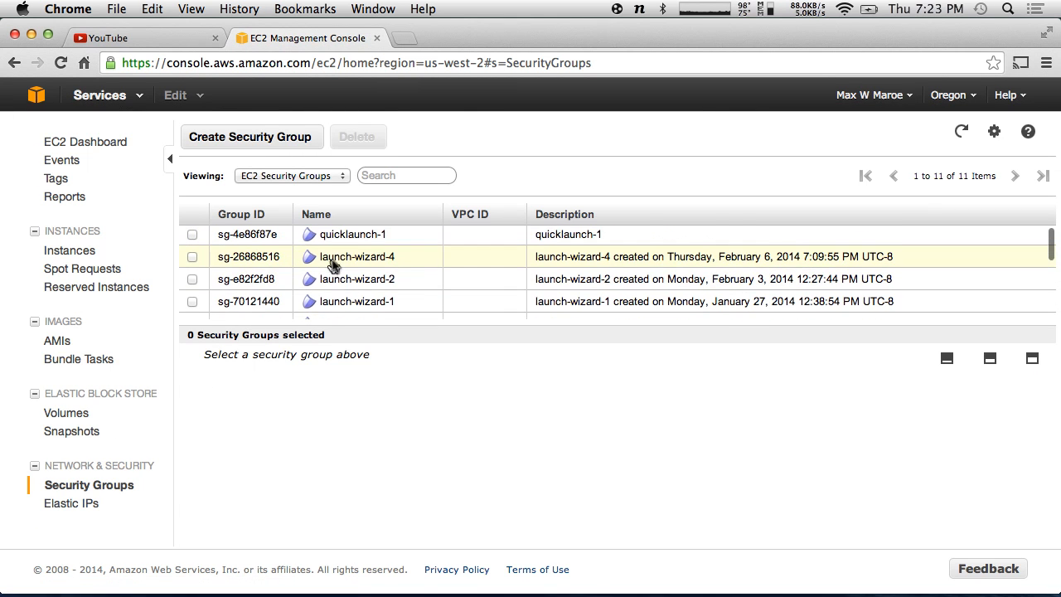
{"action": "left_click", "coordinate": [336, 258]}
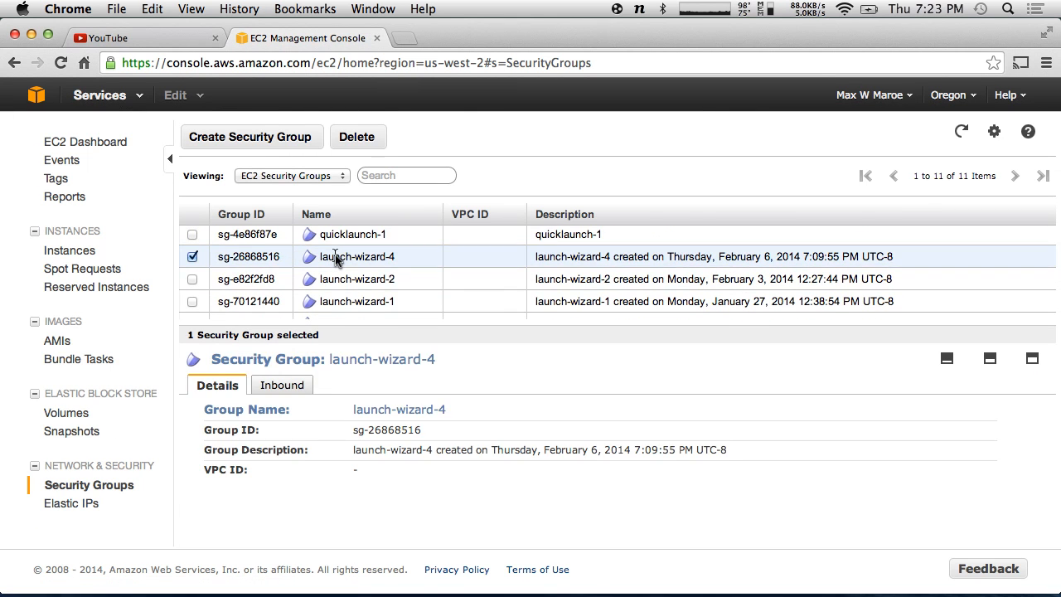
{"action": "left_click", "coordinate": [278, 386]}
{"action": "scroll", "coordinate": [385, 411], "scroll_direction": "down", "scroll_amount": 2}
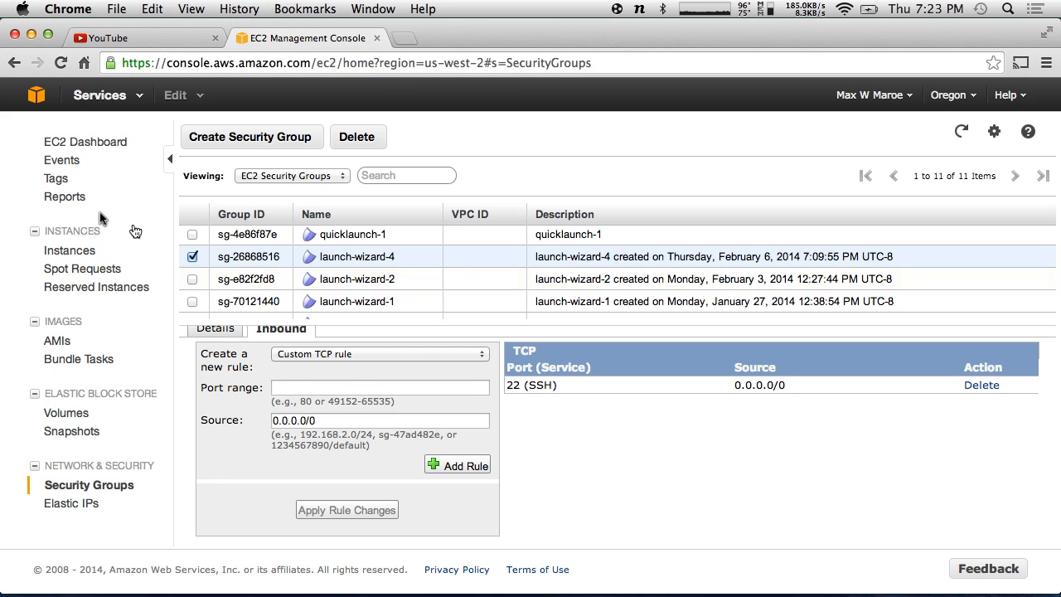
{"action": "left_click", "coordinate": [75, 140]}
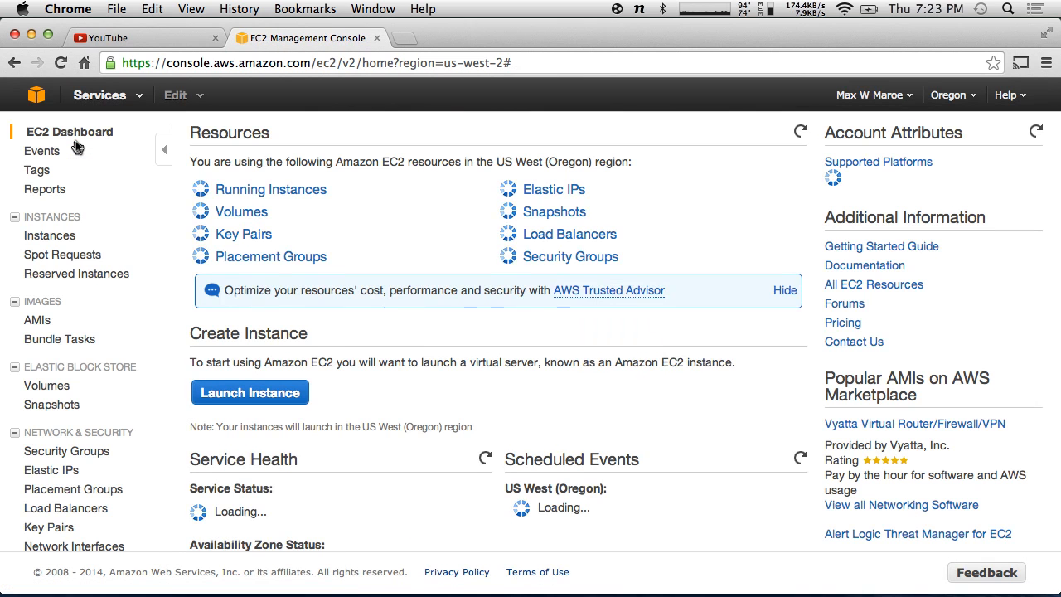
- Select the running HATSWITCHPERFORCE instance and review its status checks and description details
{"action": "left_click", "coordinate": [232, 190]}
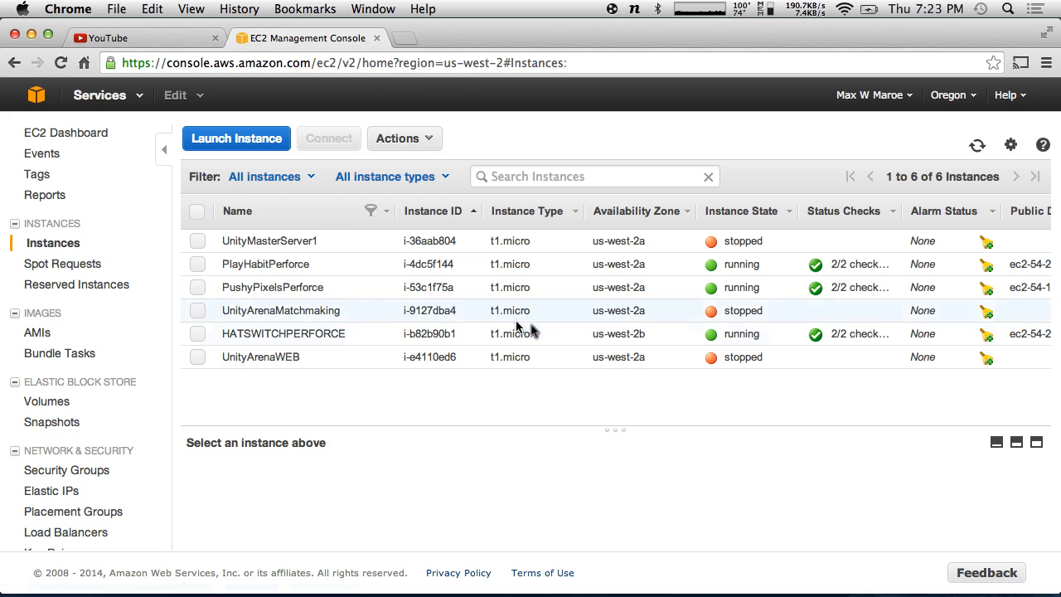
{"action": "left_click", "coordinate": [876, 333]}
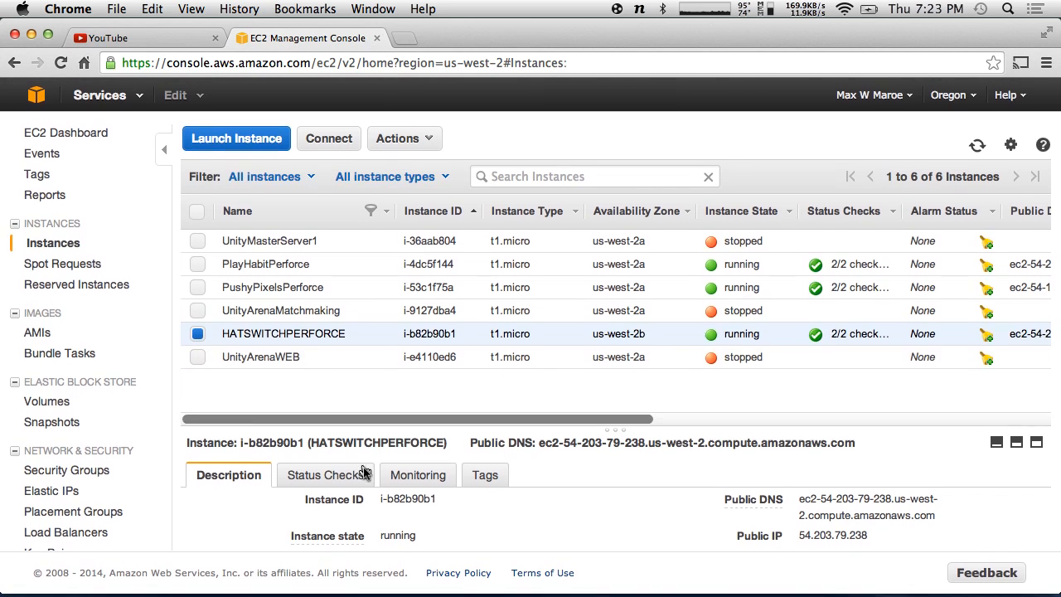
{"action": "left_click", "coordinate": [323, 474]}
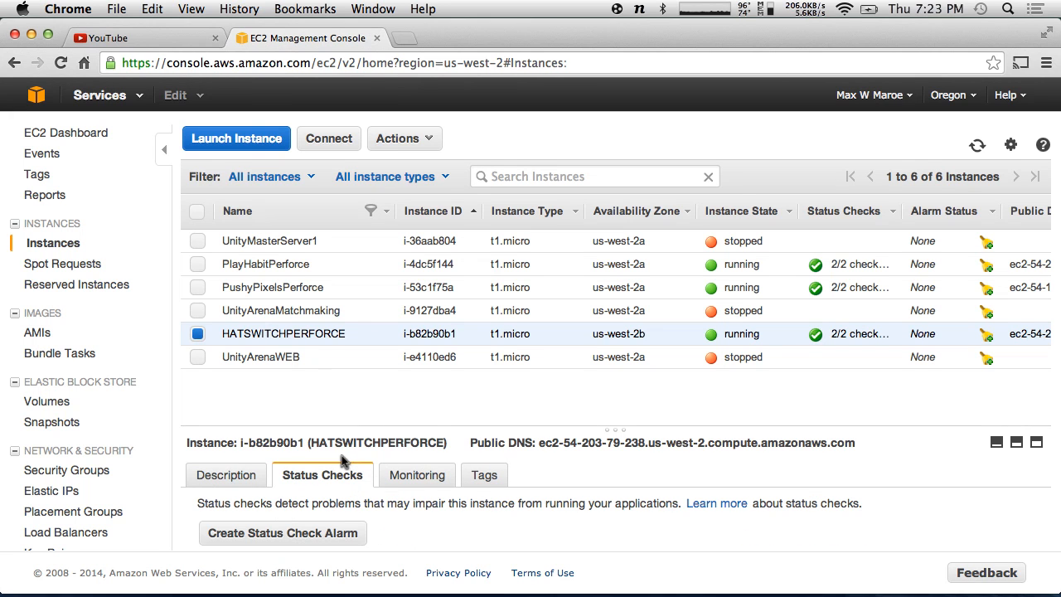
{"action": "left_click", "coordinate": [220, 474]}
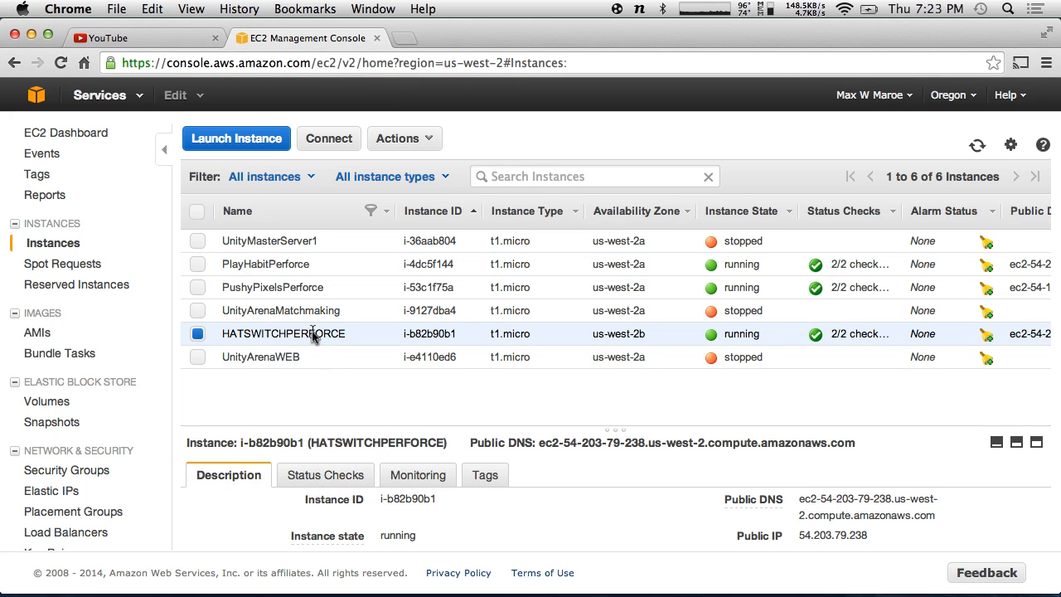
{"action": "key", "text": "ctrl+grave"}
- Rerun the HATSWITCHPERFORCE.pem ssh login, which is again refused with Permission denied (publickey)
{"action": "key", "text": "Up"}
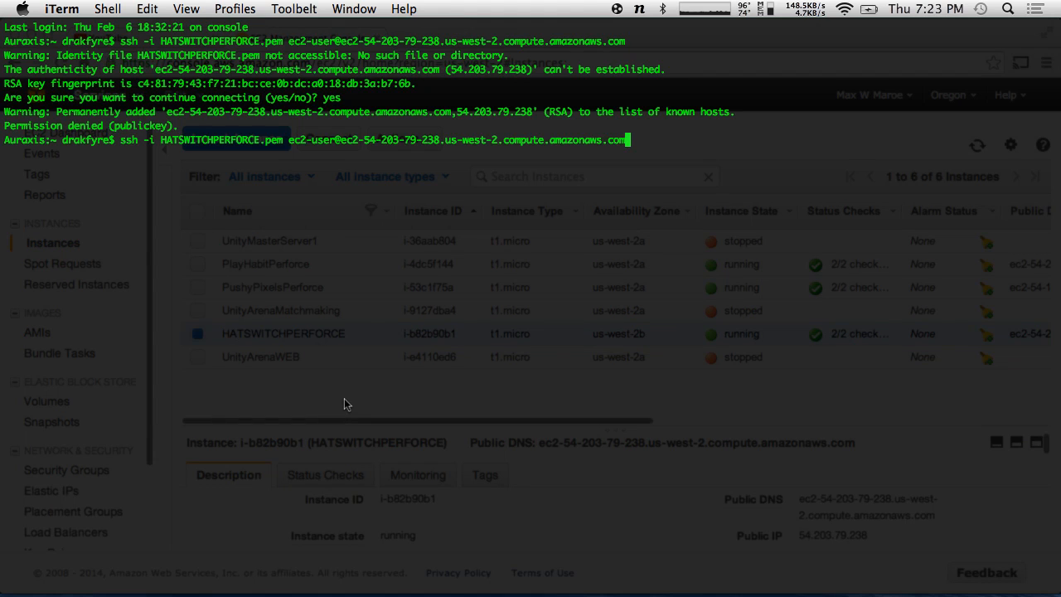
{"action": "key", "text": "Return"}
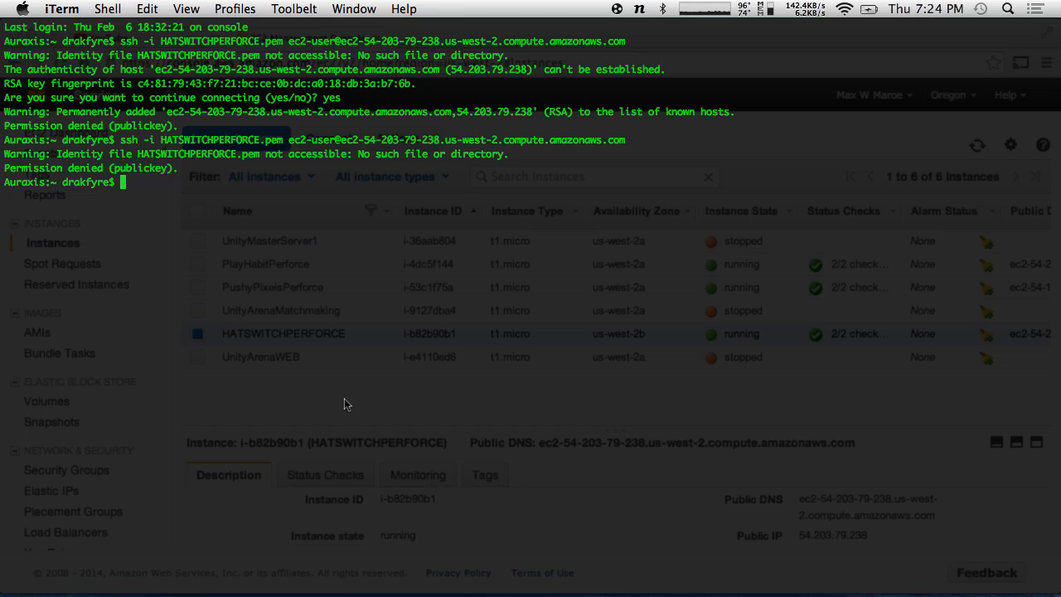
{"action": "key", "text": "ctrl+grave"}
{"action": "key", "text": "super+Tab"}
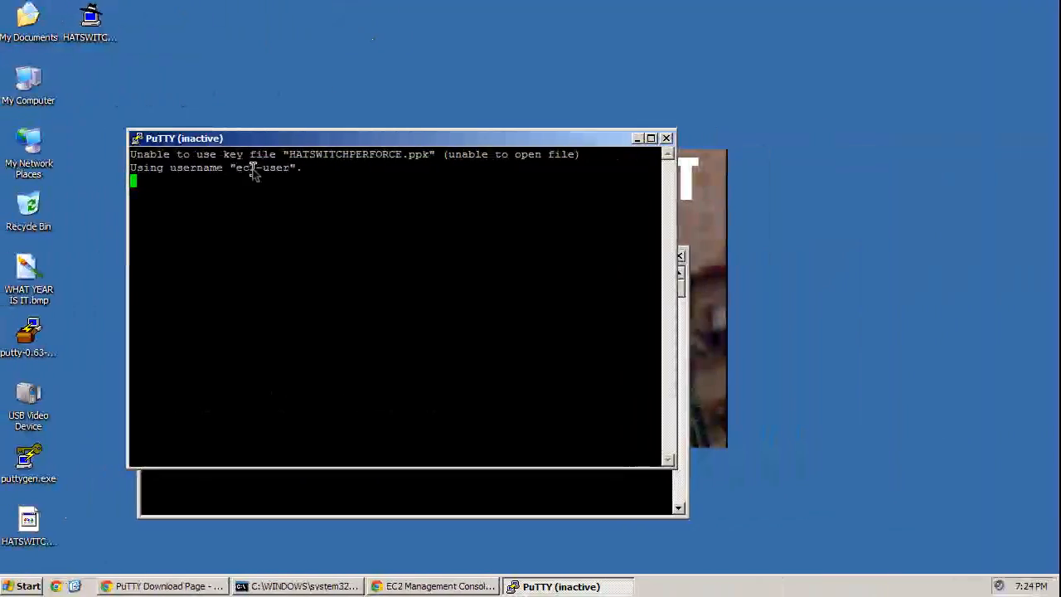
- Move aside and close the inactive PuTTY window, bringing the command prompt forward
{"action": "left_click_drag", "start_coordinate": [237, 141], "coordinate": [560, 131]}
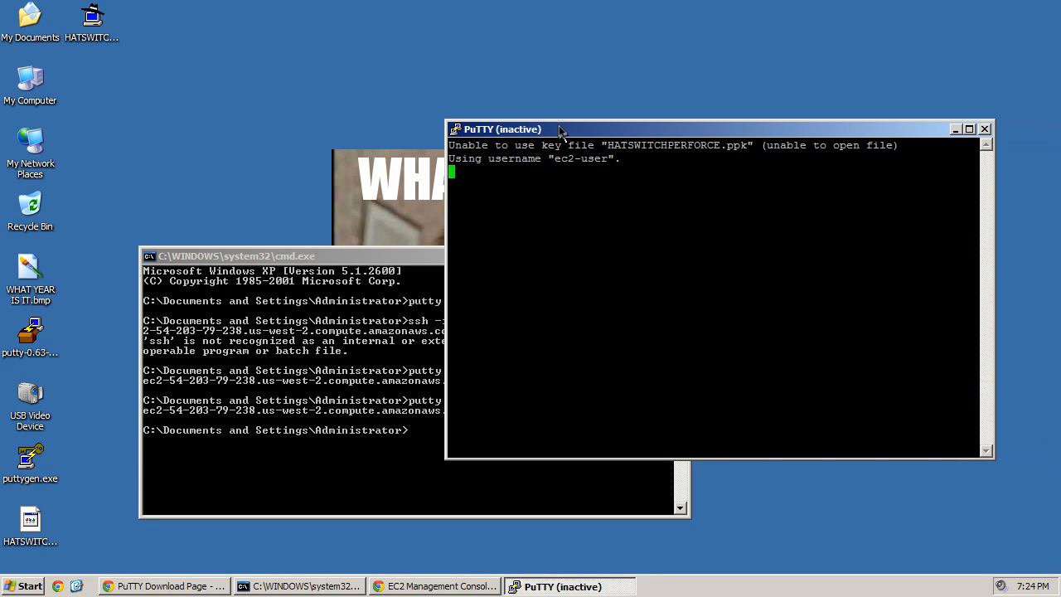
{"action": "left_click", "coordinate": [236, 398]}
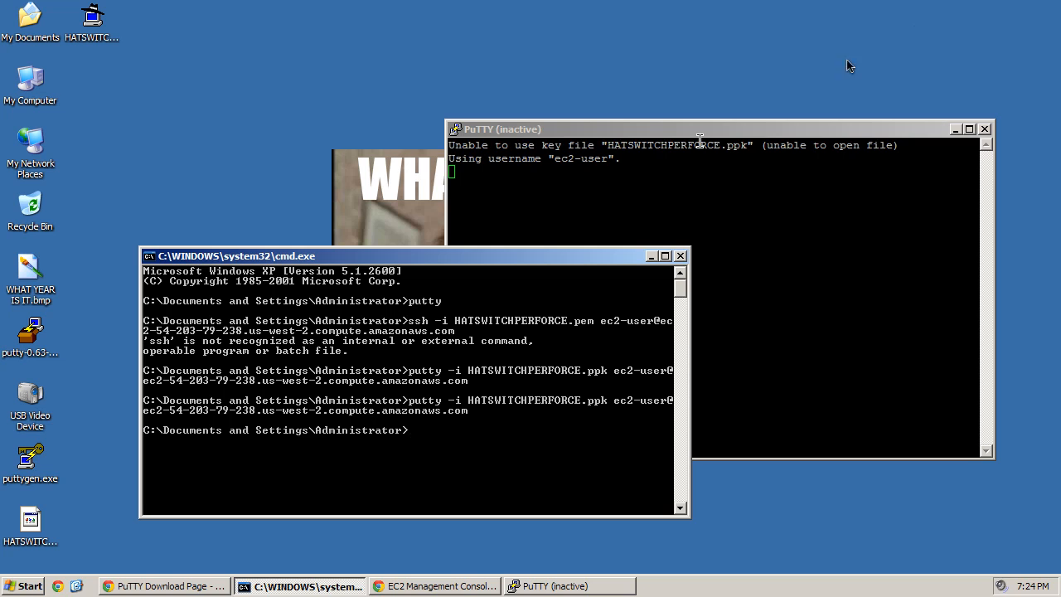
{"action": "left_click", "coordinate": [985, 129]}
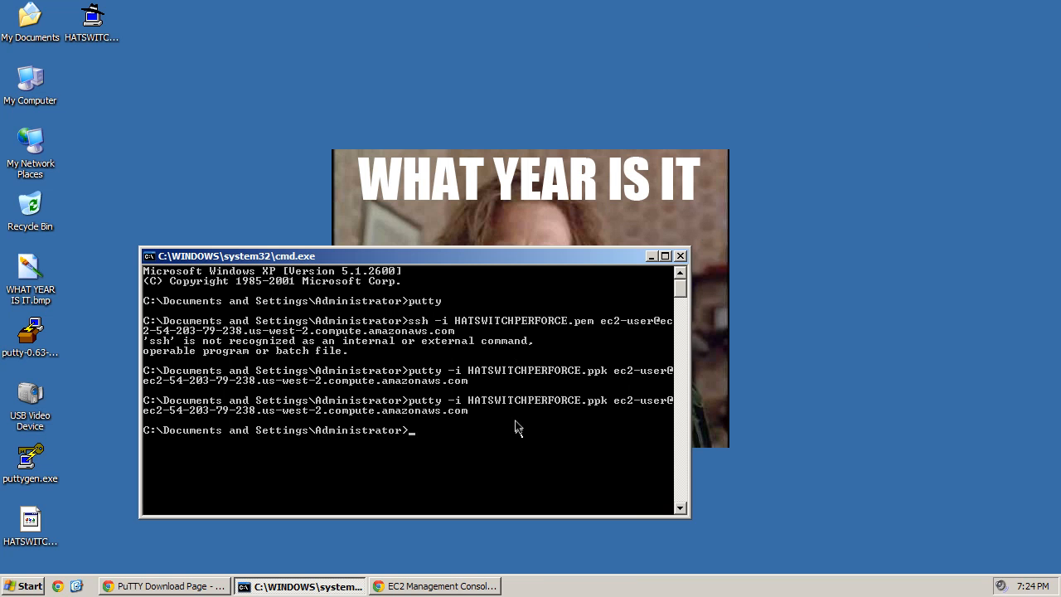
- From the Desktop folder, rerun putty -i HATSWITCHPERFORCE.ppk to reach the ec2-user prompt
{"action": "type", "text": "cd Desktop"}
{"action": "key", "text": "Return"}
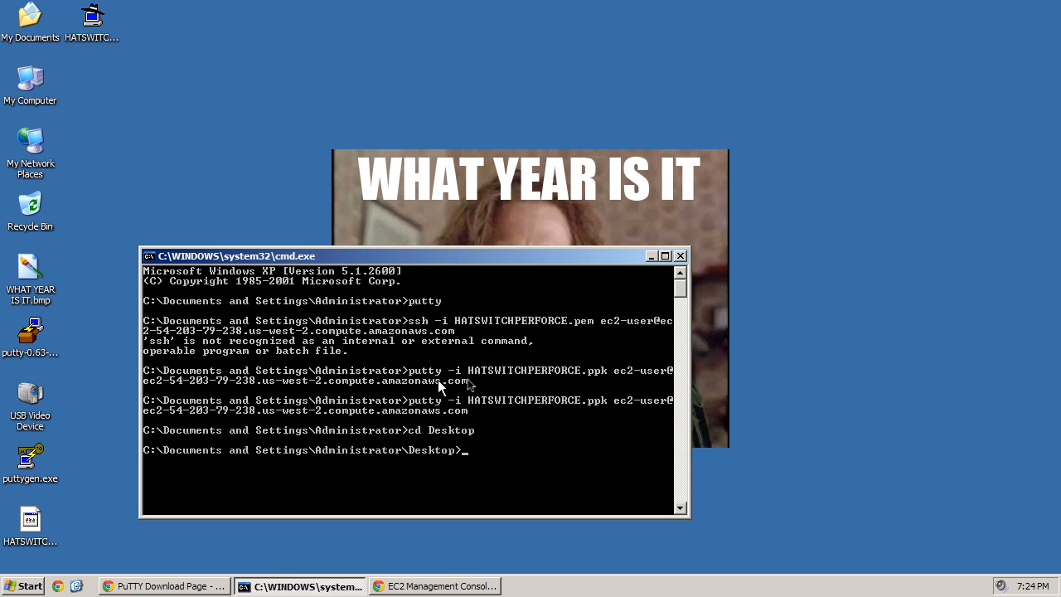
{"action": "key", "text": "Up"}
{"action": "key", "text": "Up"}
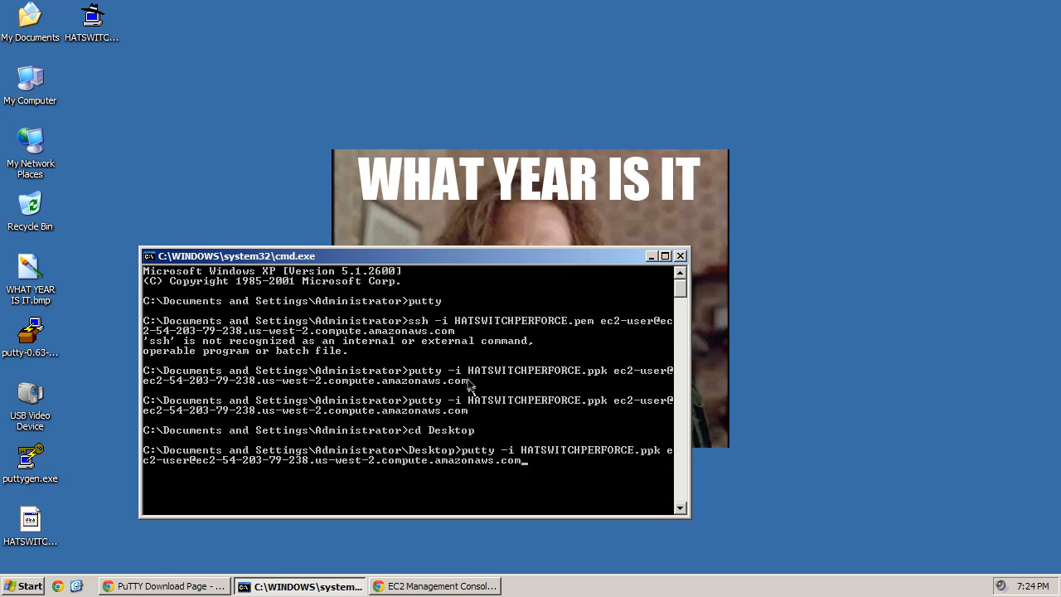
{"action": "key", "text": "Return"}
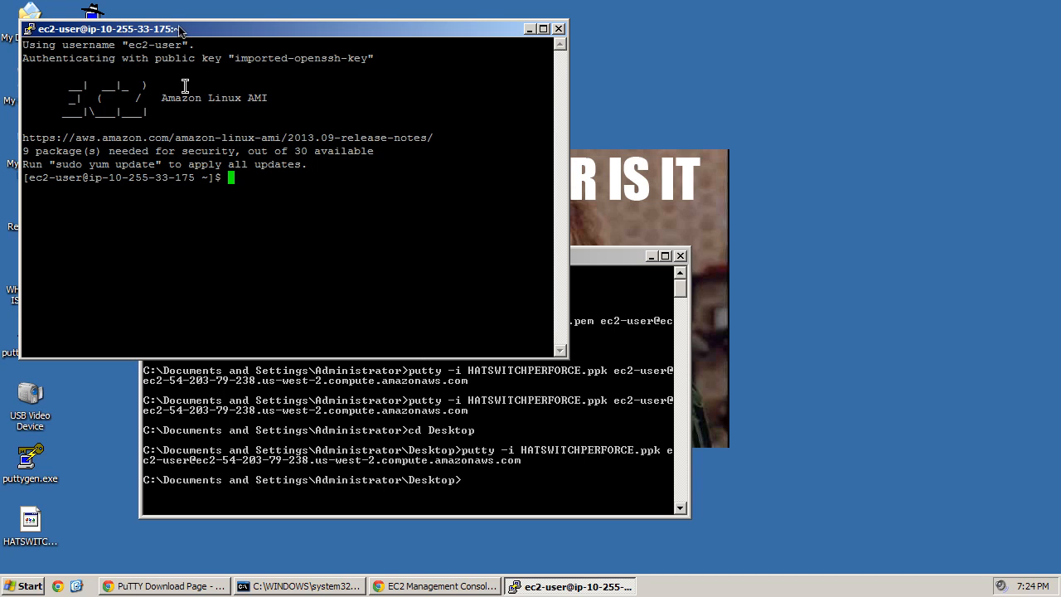
- Close the PuTTY session and the command prompt, then return to the Mac's EC2 instances list
{"action": "left_click_drag", "start_coordinate": [181, 32], "coordinate": [306, 75]}
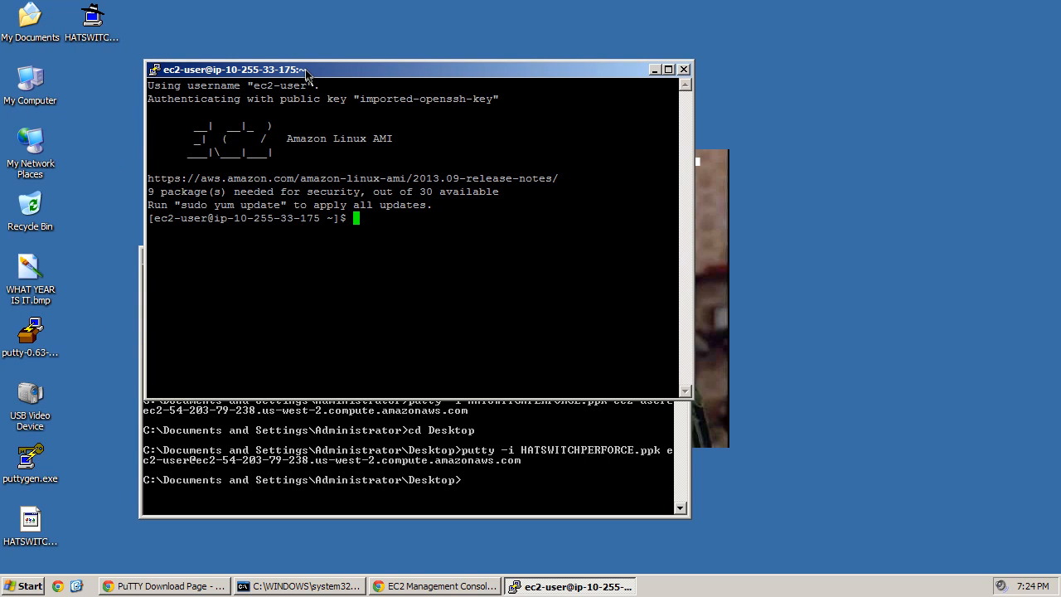
{"action": "left_click_drag", "start_coordinate": [306, 74], "coordinate": [265, 92]}
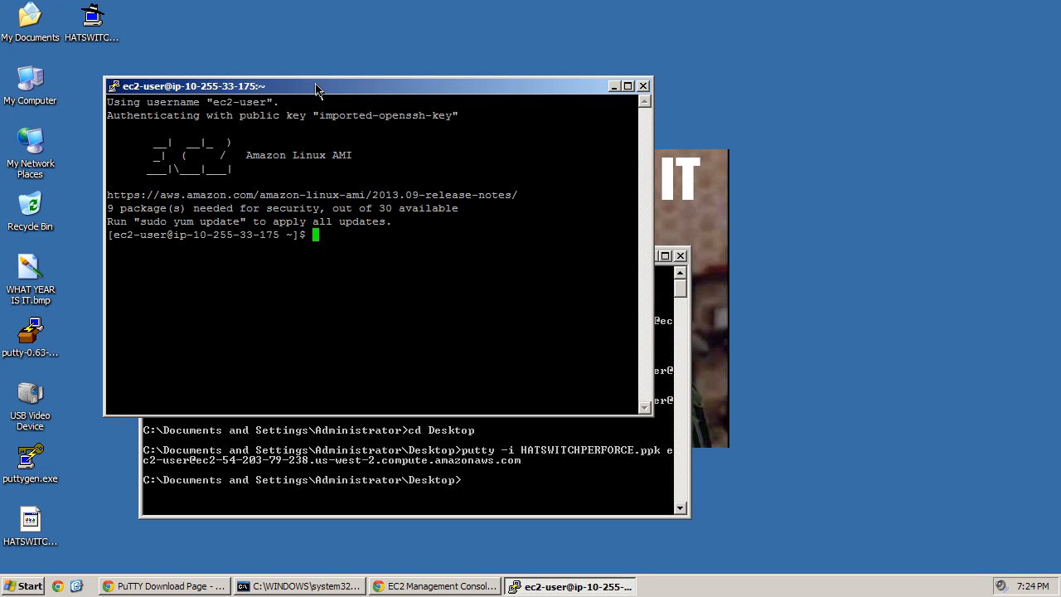
{"action": "left_click", "coordinate": [432, 477]}
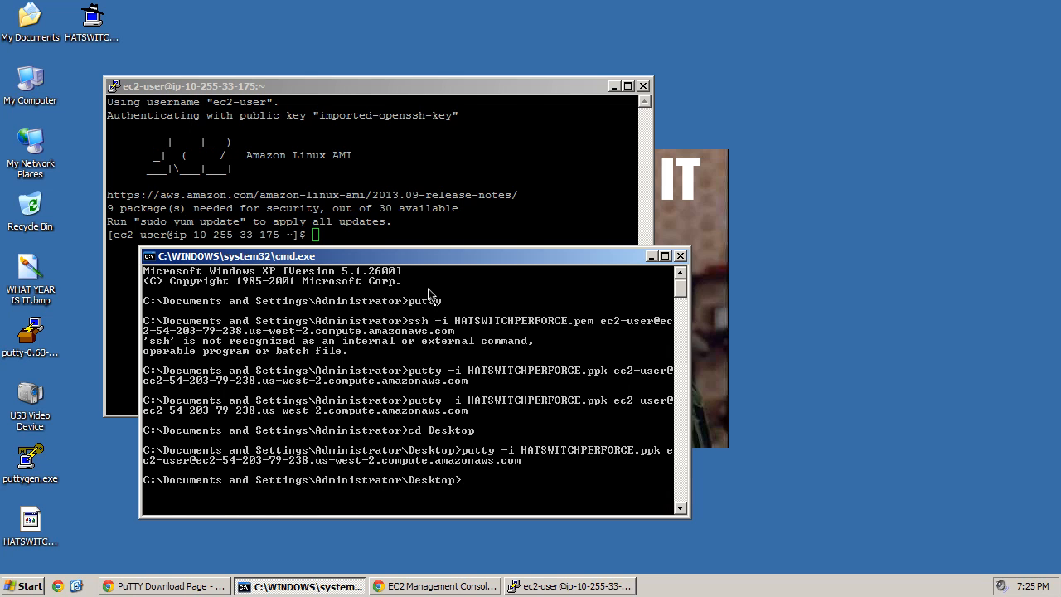
{"action": "left_click", "coordinate": [484, 177]}
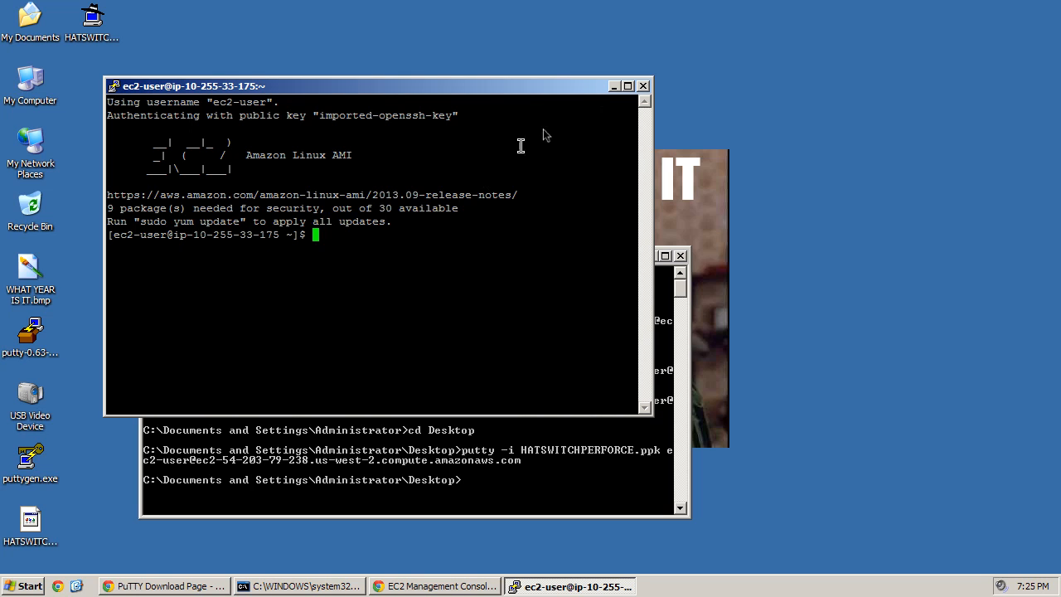
{"action": "left_click", "coordinate": [643, 88]}
{"action": "left_click", "coordinate": [490, 331]}
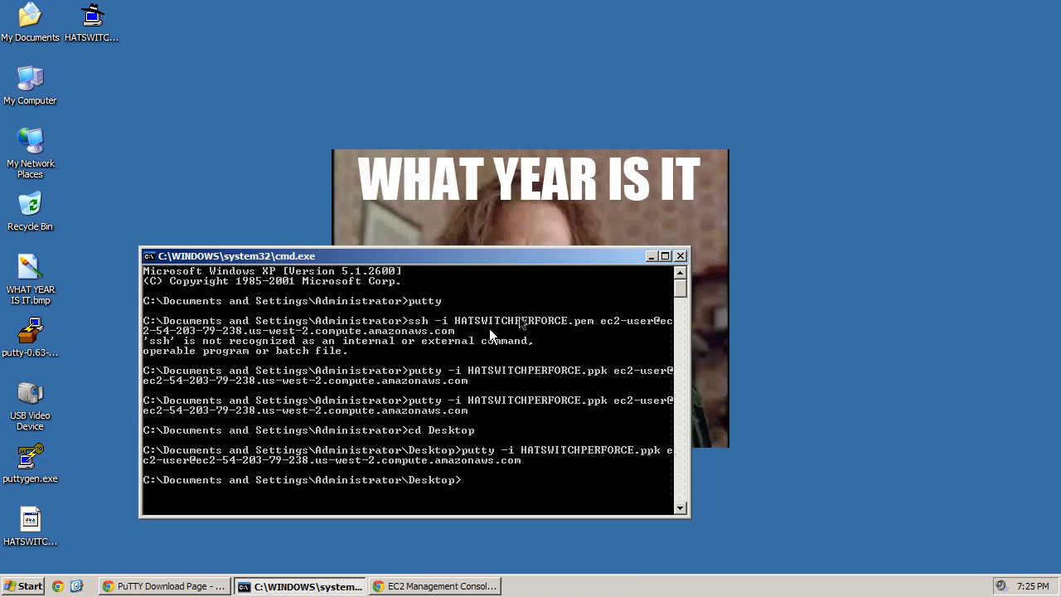
{"action": "left_click", "coordinate": [681, 257]}
{"action": "key", "text": "ctrl+Left"}
{"action": "key", "text": "ctrl+Left"}
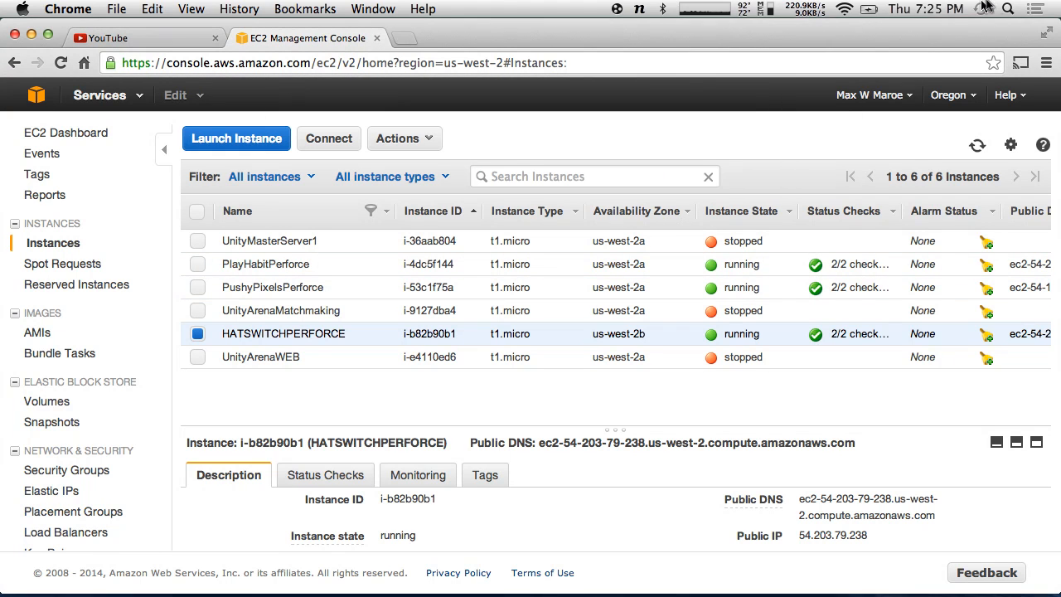
{"action": "left_click", "coordinate": [1007, 9]}
{"action": "type", "text": "terminal"}
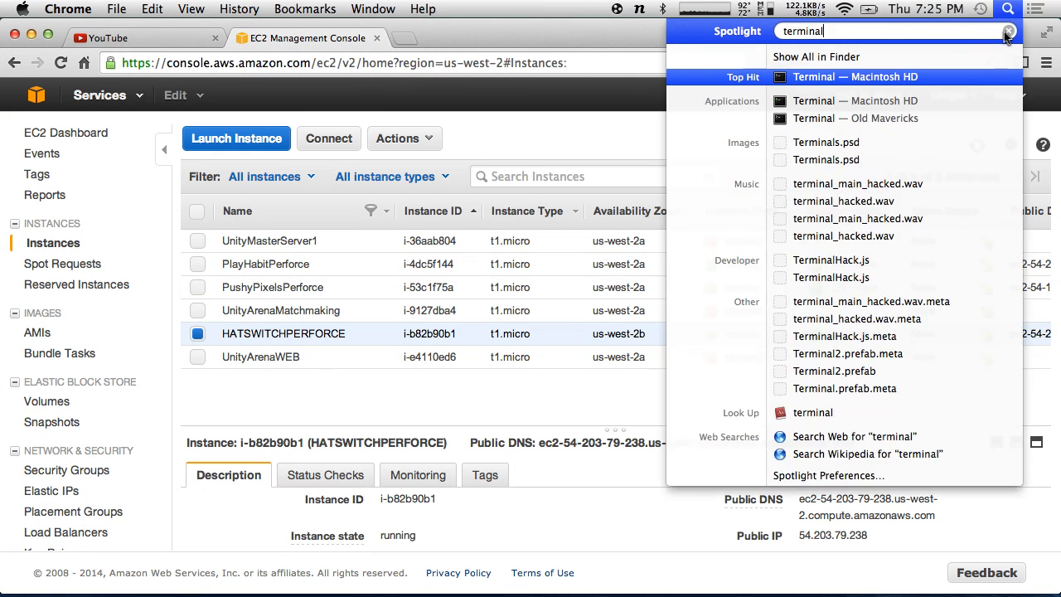
{"action": "key", "text": "Return"}
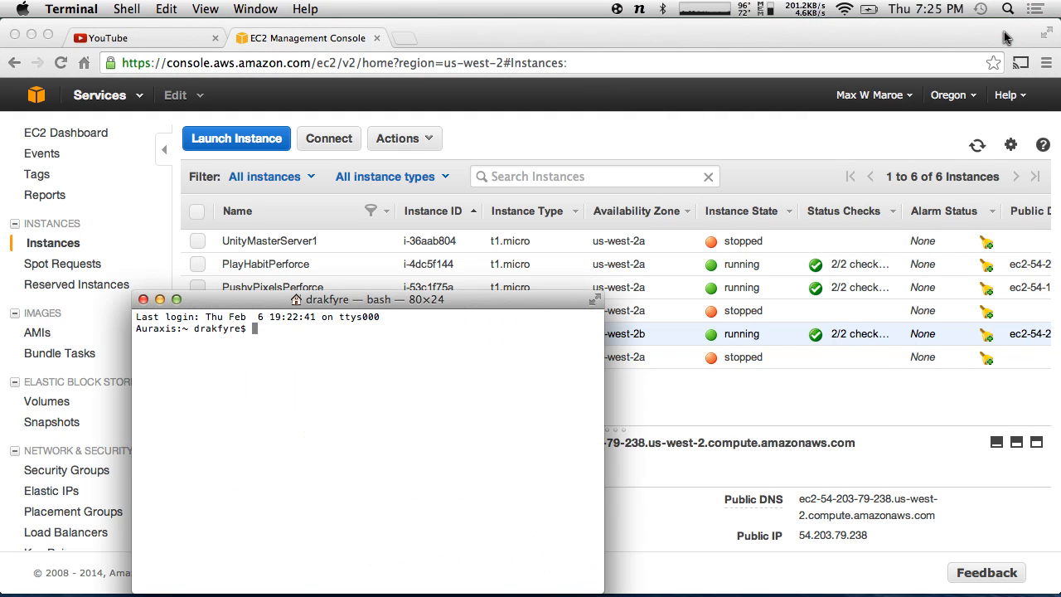
{"action": "left_click_drag", "start_coordinate": [217, 303], "coordinate": [304, 225]}
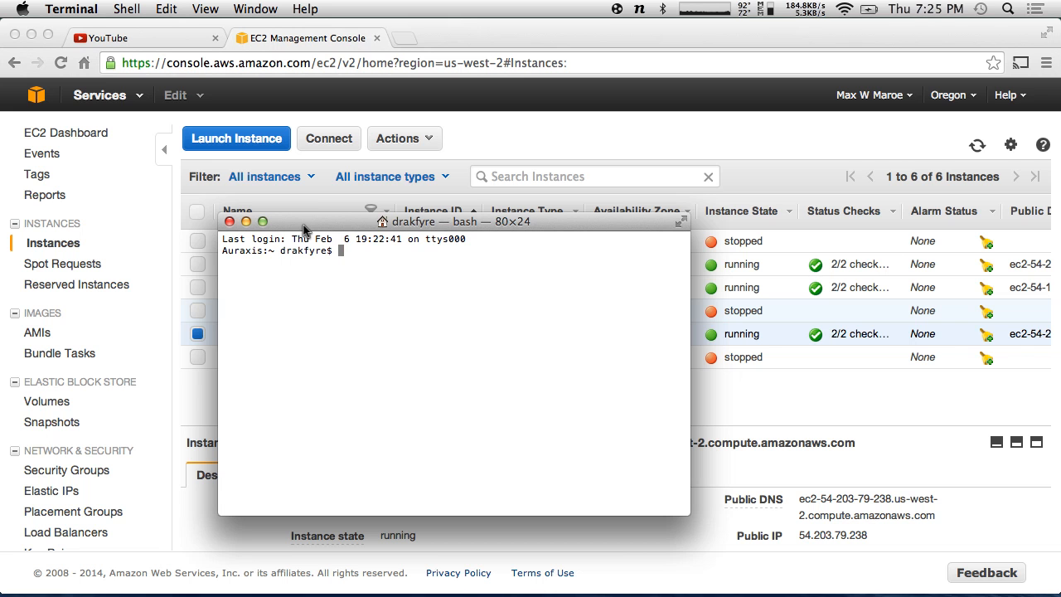
{"action": "left_click", "coordinate": [229, 222]}
{"action": "key", "text": "alt+space"}
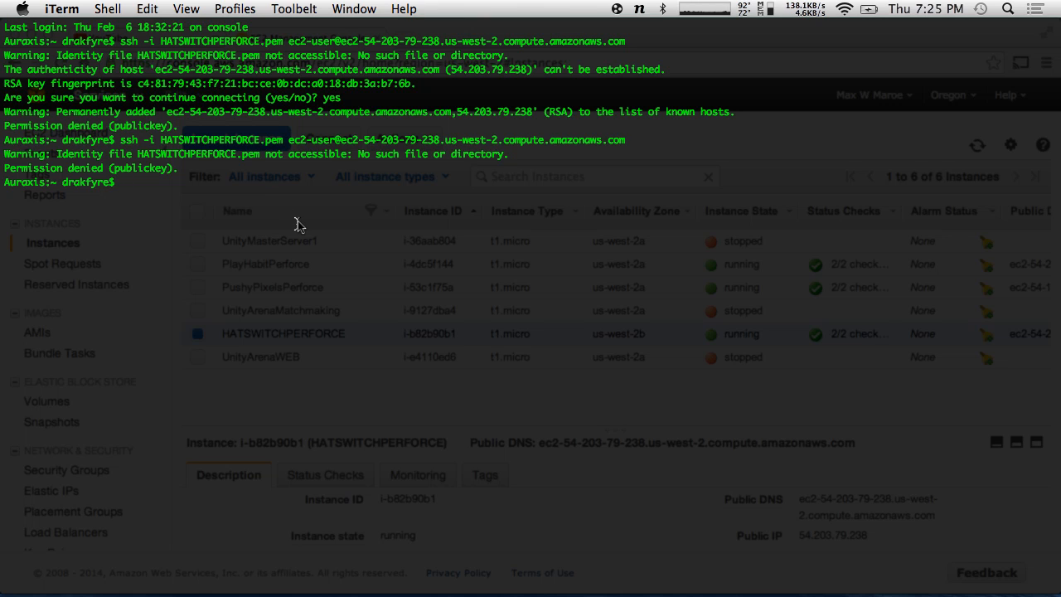
{"action": "key", "text": "ctrl+grave"}
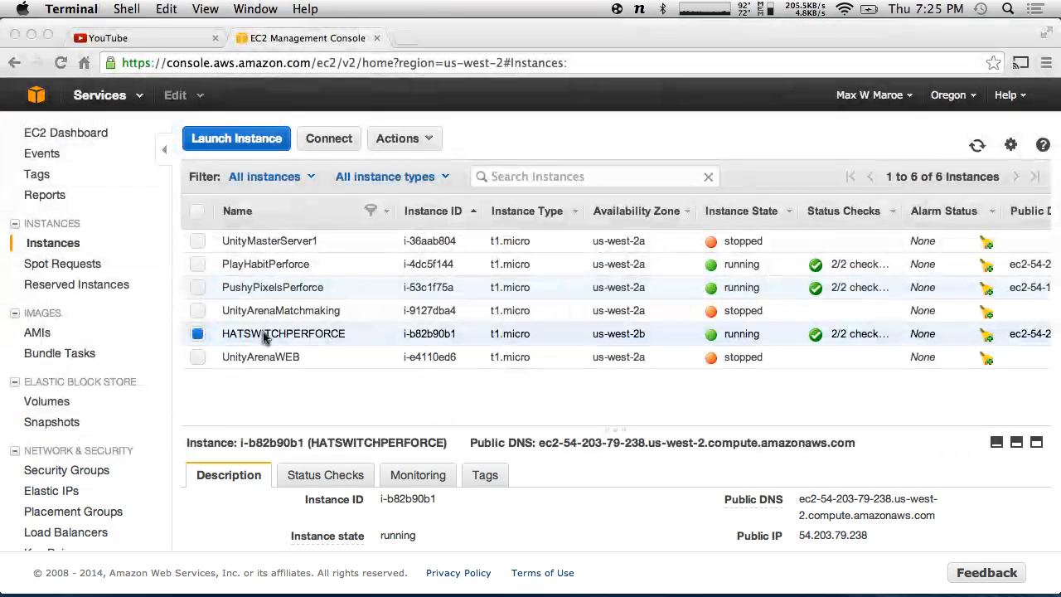
{"action": "left_click", "coordinate": [262, 331]}
- Copy the example ssh command from the HATSWITCHPERFORCE Connect dialog and close it
{"action": "left_click", "coordinate": [335, 141]}
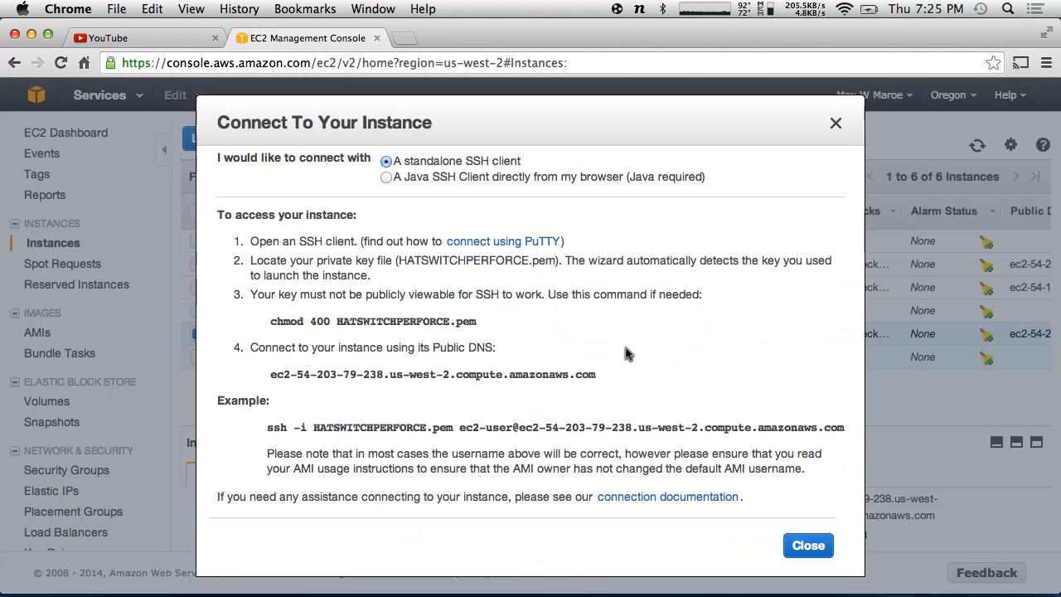
{"action": "left_click_drag", "start_coordinate": [266, 426], "coordinate": [843, 430]}
{"action": "key", "text": "super+c"}
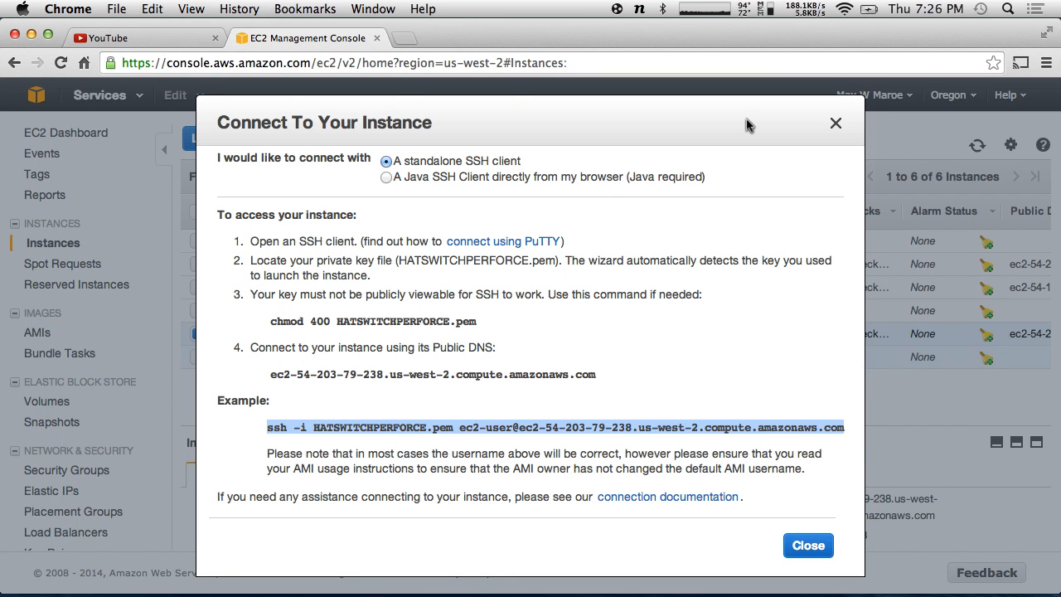
{"action": "left_click", "coordinate": [834, 125]}
{"action": "key", "text": "super+Tab"}
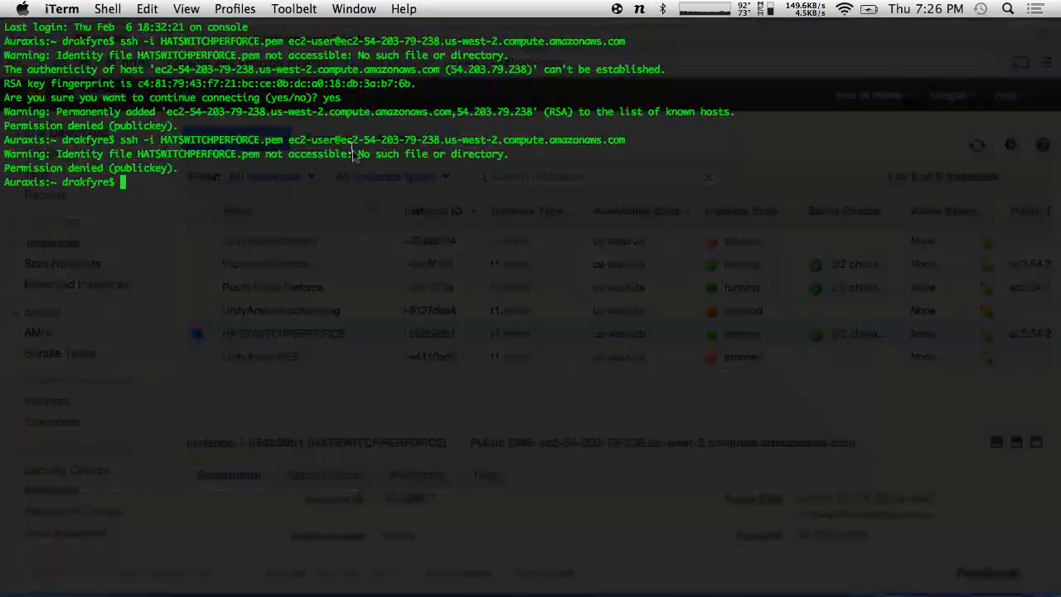
- From the Downloads folder, retry the ssh -i HATSWITCHPERFORCE.pem connection
{"action": "type", "text": "cd"}
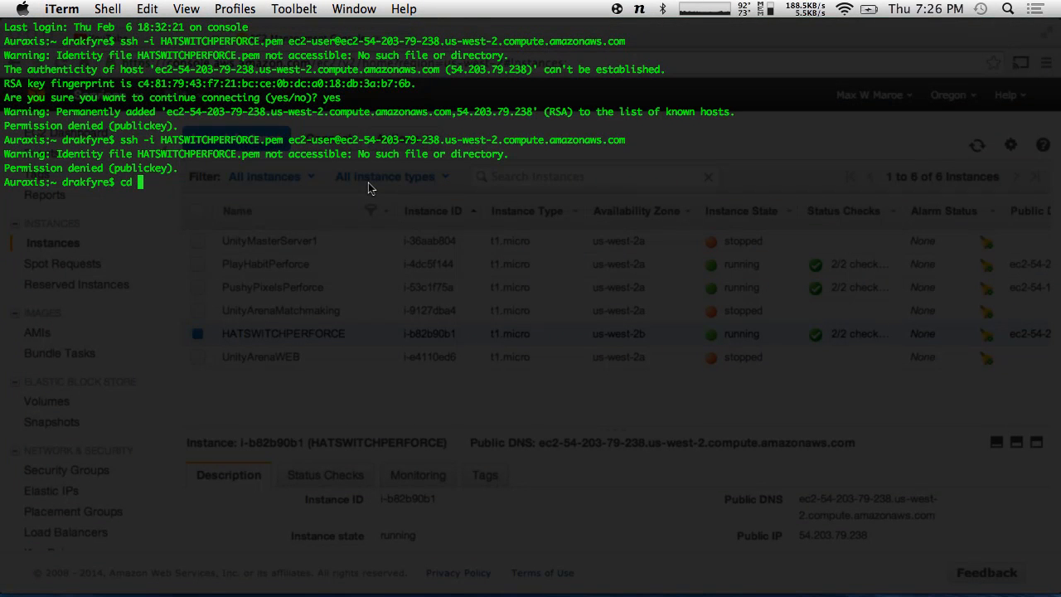
{"action": "type", "text": " Dow"}
{"action": "key", "text": "Tab"}
{"action": "key", "text": "Return"}
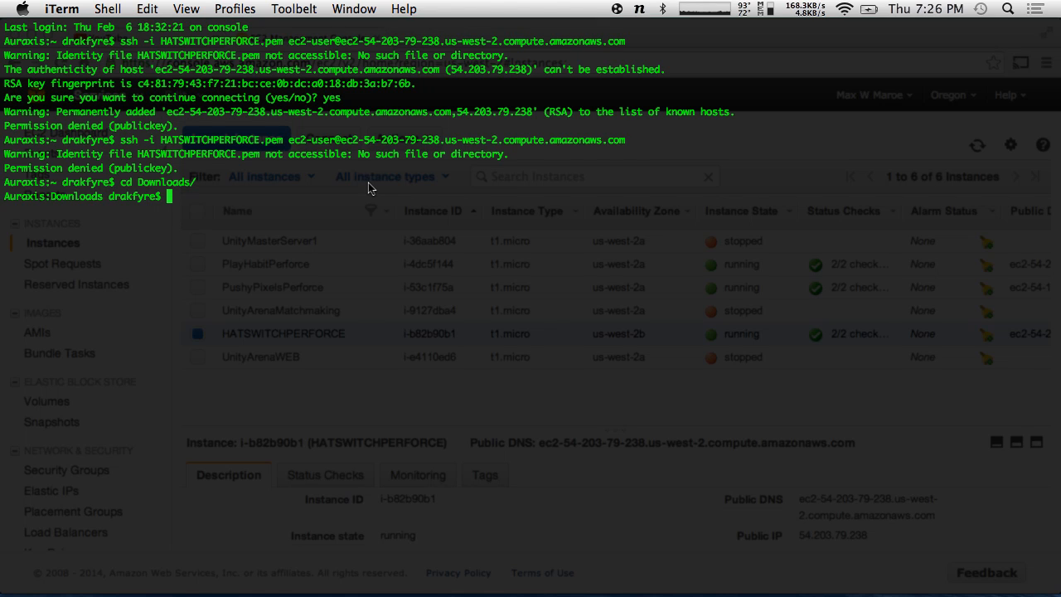
{"action": "key", "text": "Up"}
{"action": "key", "text": "Up"}
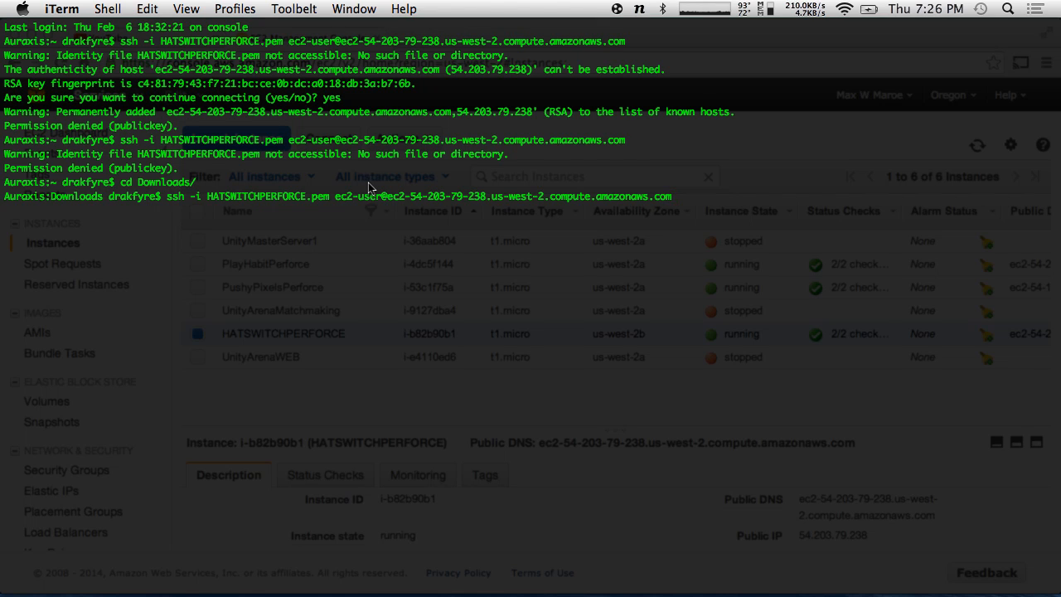
{"action": "key", "text": "Return"}
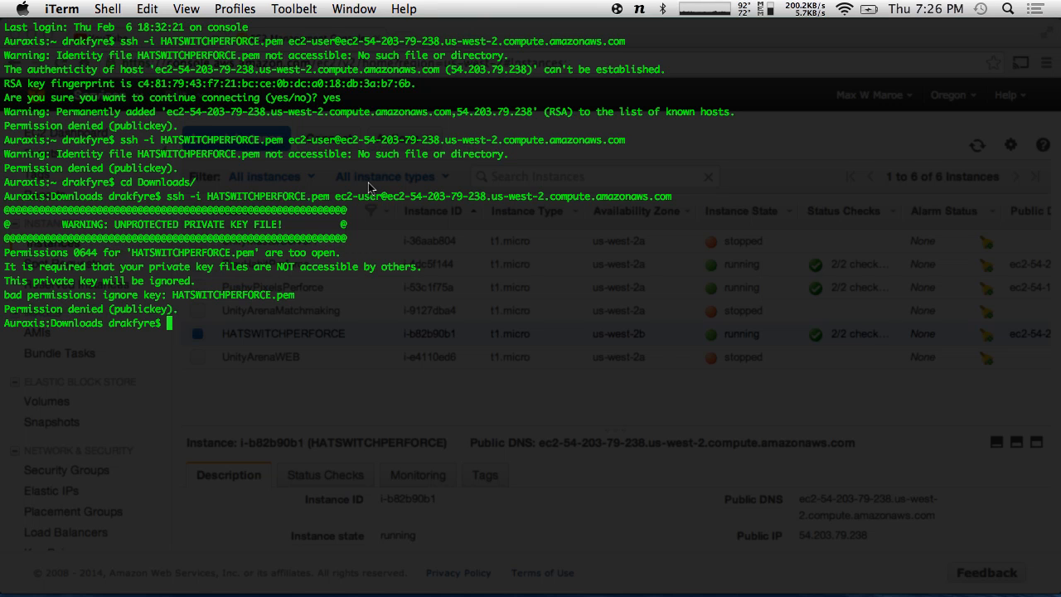
- Apply chmod 400 to HATSWITCHPERFORCE.pem and rerun ssh, reaching the Amazon Linux ec2-user prompt
{"action": "type", "text": "chmod 400 HAT"}
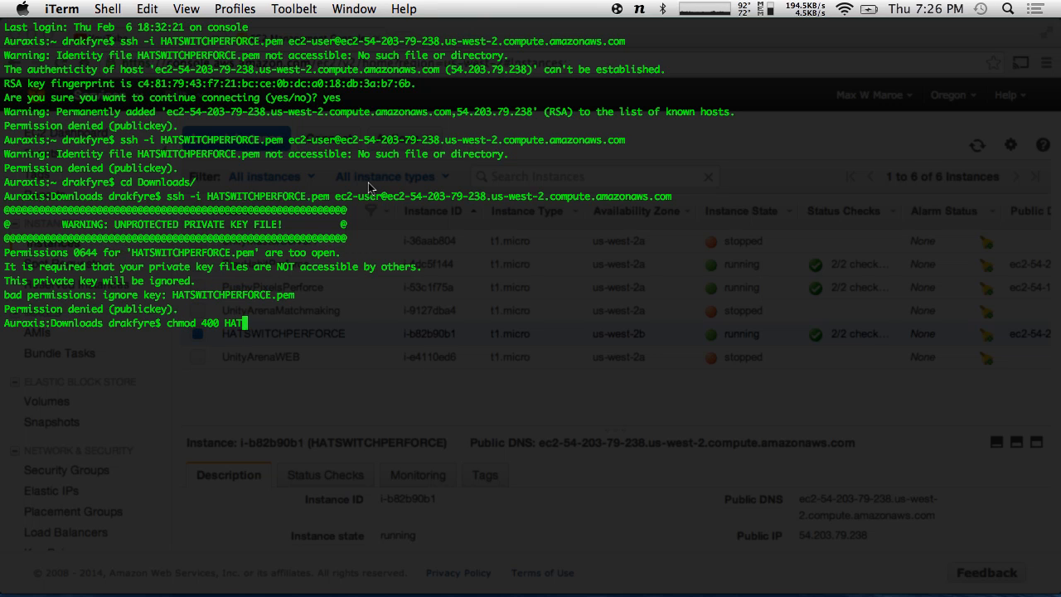
{"action": "key", "text": "Tab"}
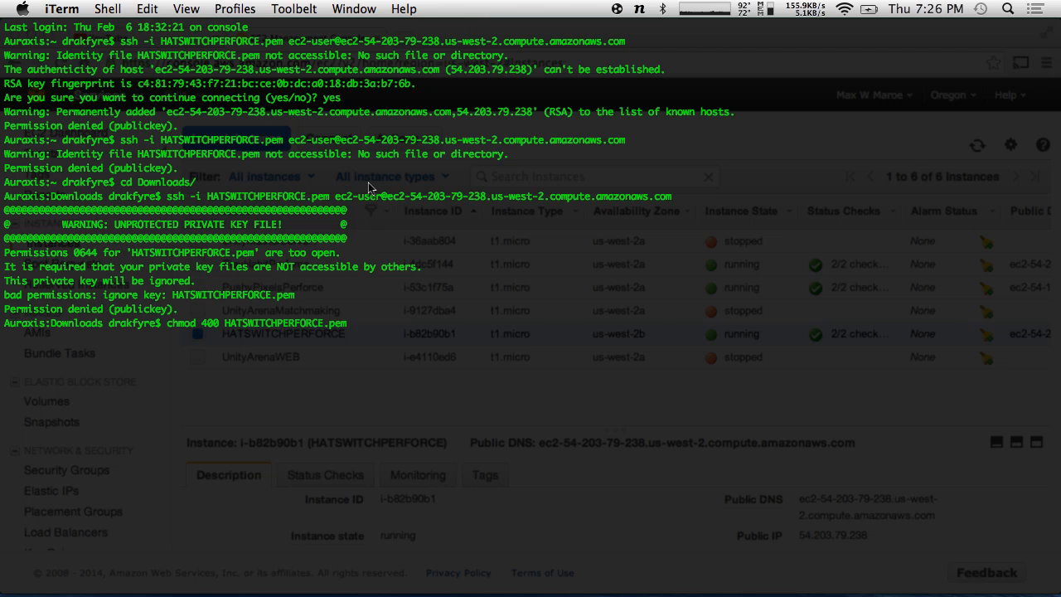
{"action": "key", "text": "Return"}
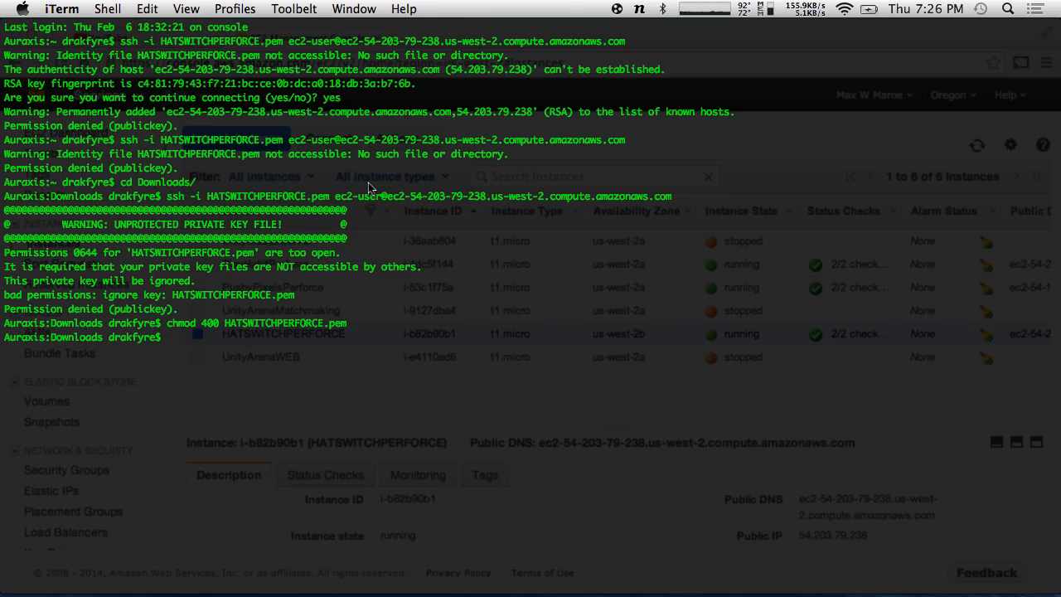
{"action": "key", "text": "Up"}
{"action": "key", "text": "Up"}
{"action": "key", "text": "Return"}
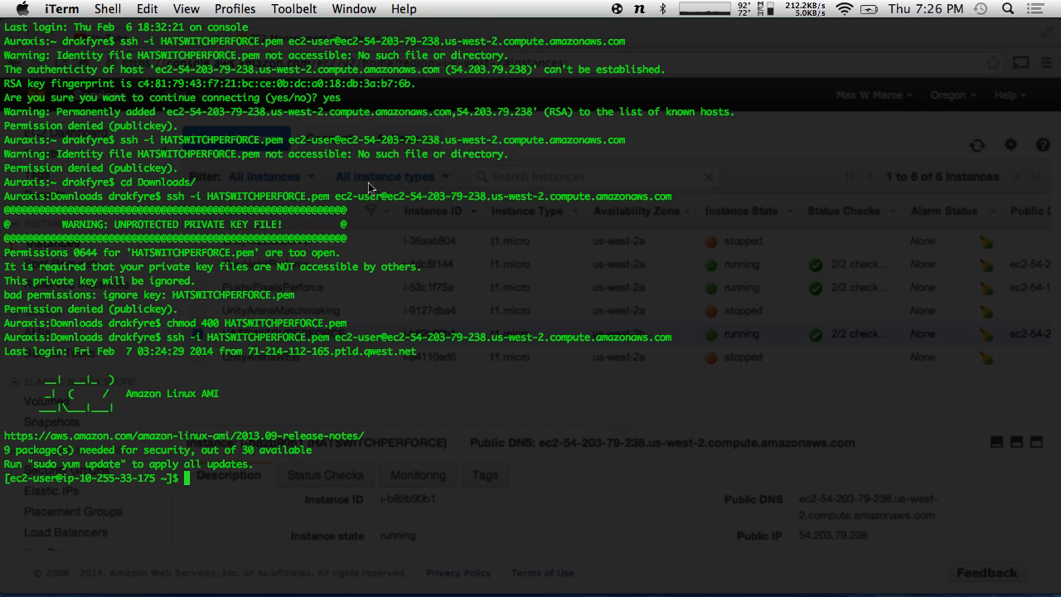
- List the remote home folder, move up to /home, list it, and enter the ec2-user folder
{"action": "type", "text": "ls"}
{"action": "key", "text": "Return"}
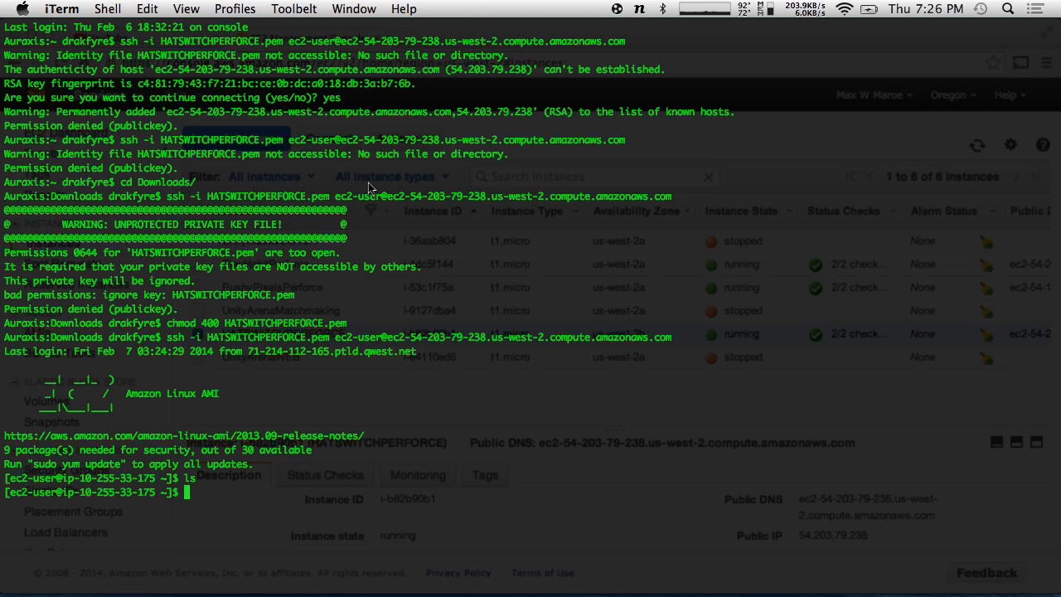
{"action": "type", "text": "cd .."}
{"action": "key", "text": "Return"}
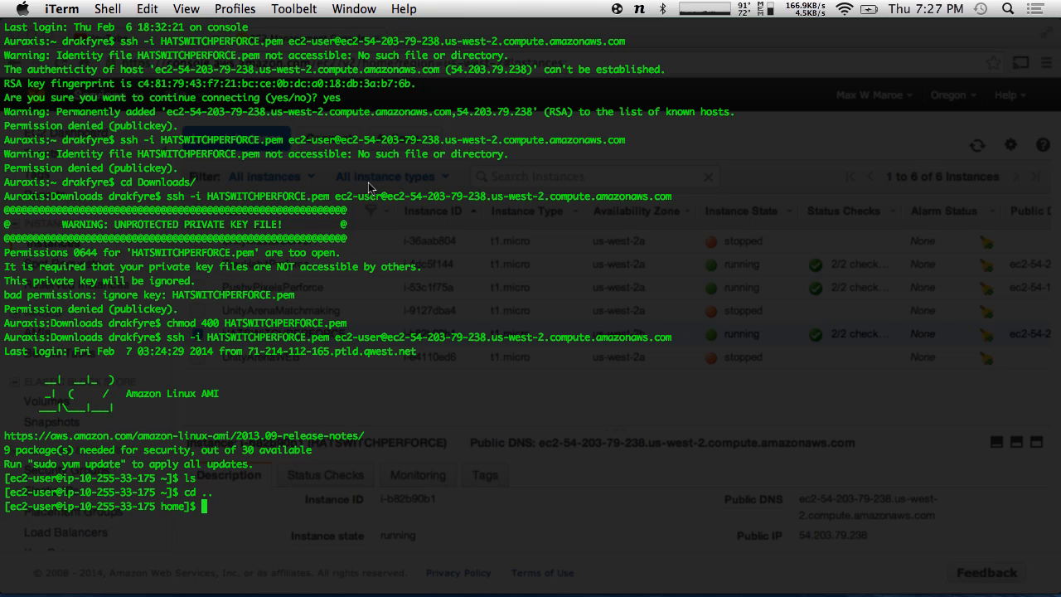
{"action": "type", "text": "ls"}
{"action": "key", "text": "Return"}
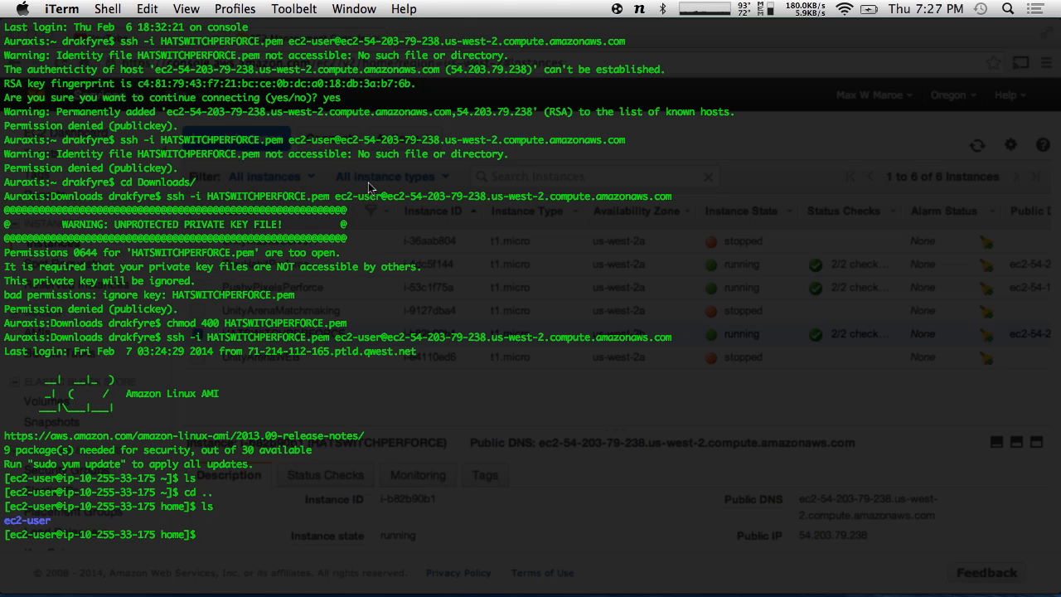
{"action": "type", "text": "cd ec2"}
{"action": "key", "text": "Tab"}
{"action": "key", "text": "Return"}
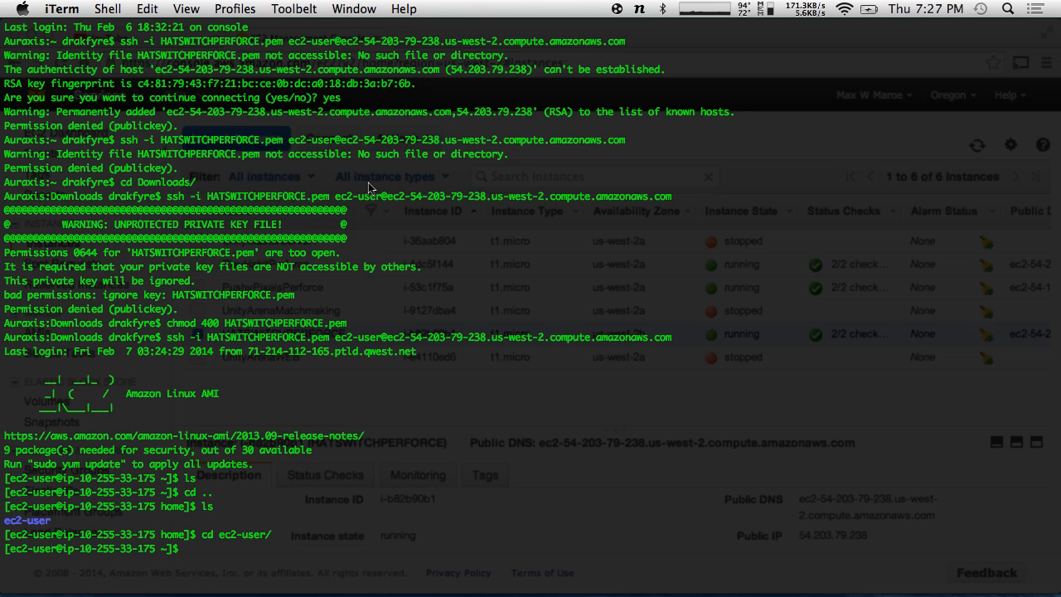
- Cancel the current line and exit the ssh session back to the local Downloads prompt
{"action": "key", "text": "ctrl+c"}
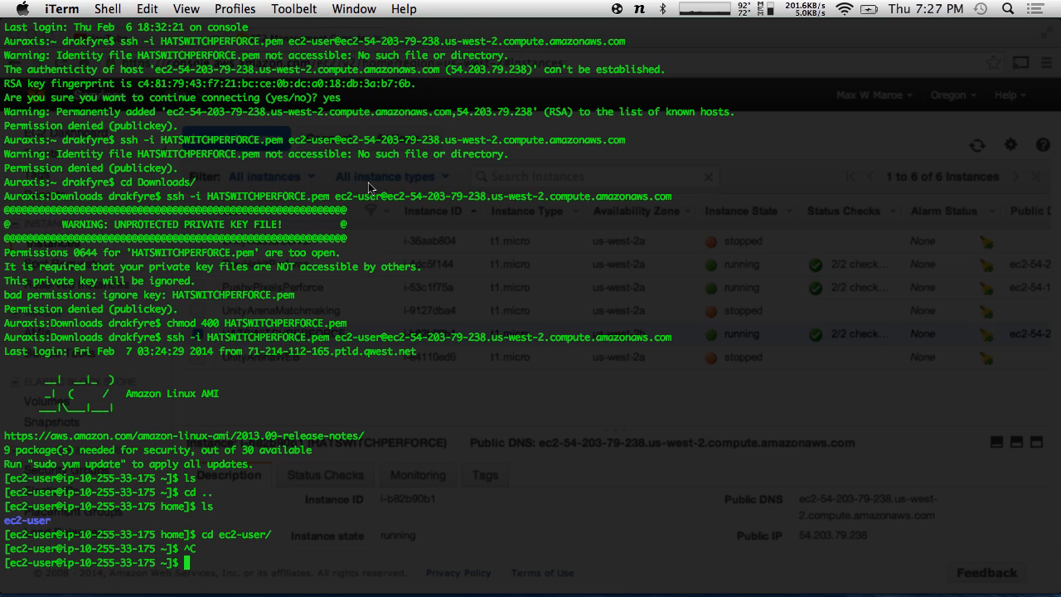
{"action": "type", "text": "exit"}
{"action": "key", "text": "Return"}
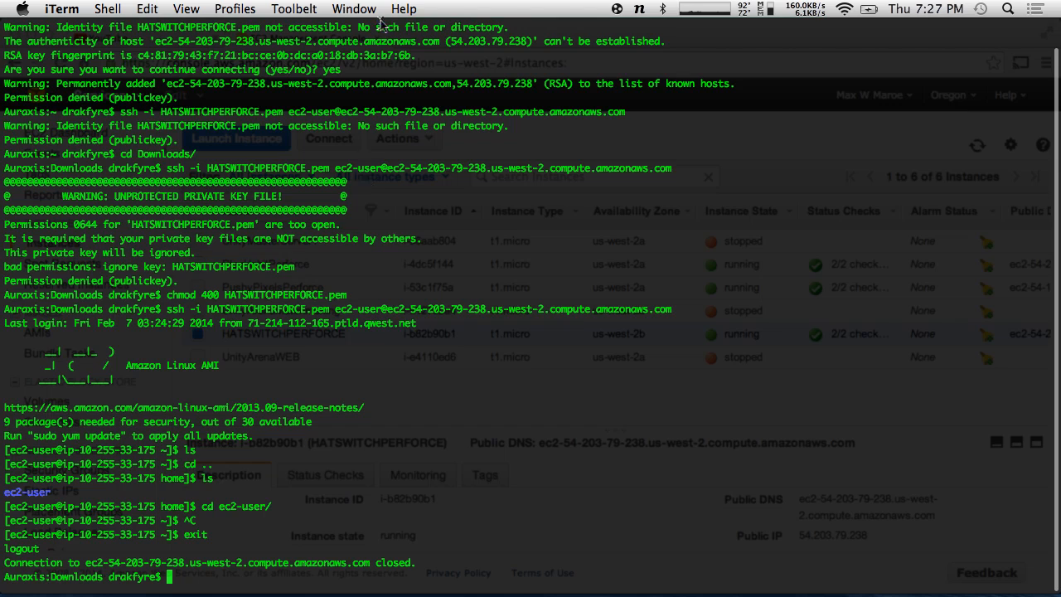
{"action": "key", "text": "super+Tab"}
- Load perforce.com in a new Chrome tab, then call the terminal back over the browser
{"action": "left_click", "coordinate": [404, 38]}
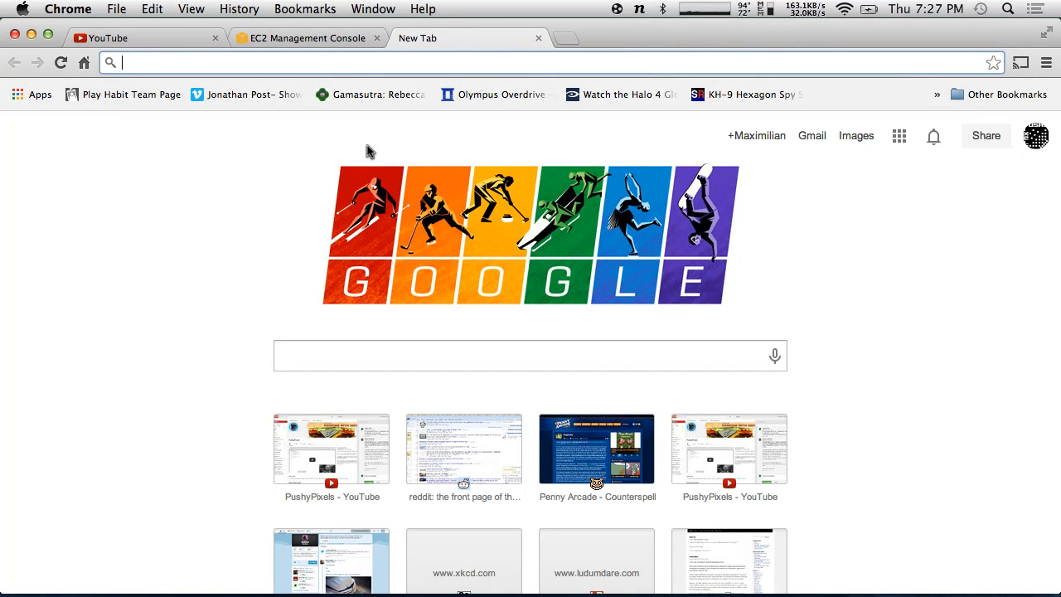
{"action": "type", "text": "perforce.com"}
{"action": "key", "text": "Return"}
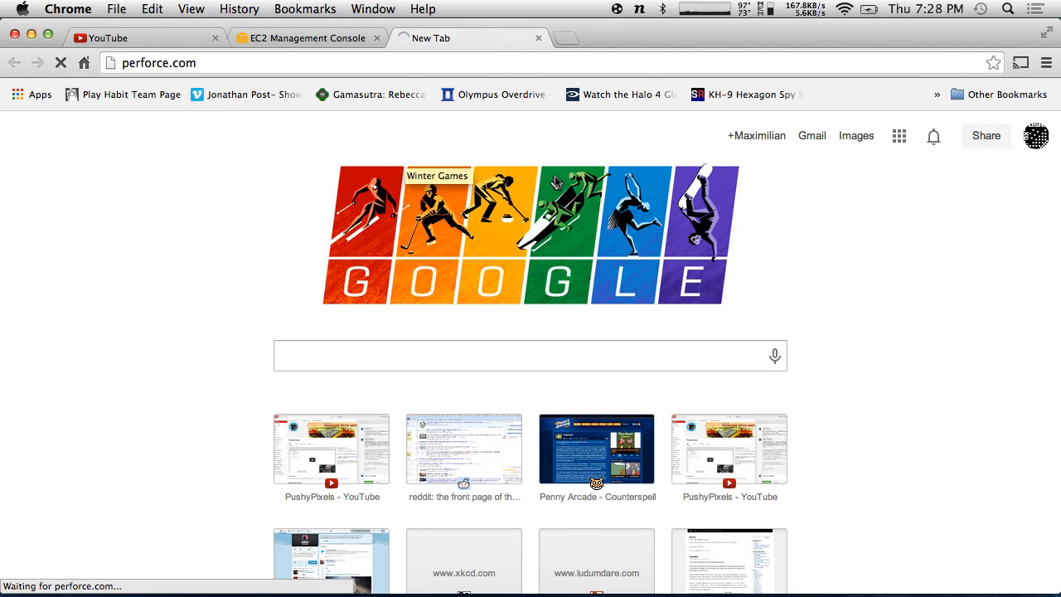
{"action": "left_click", "coordinate": [276, 65]}
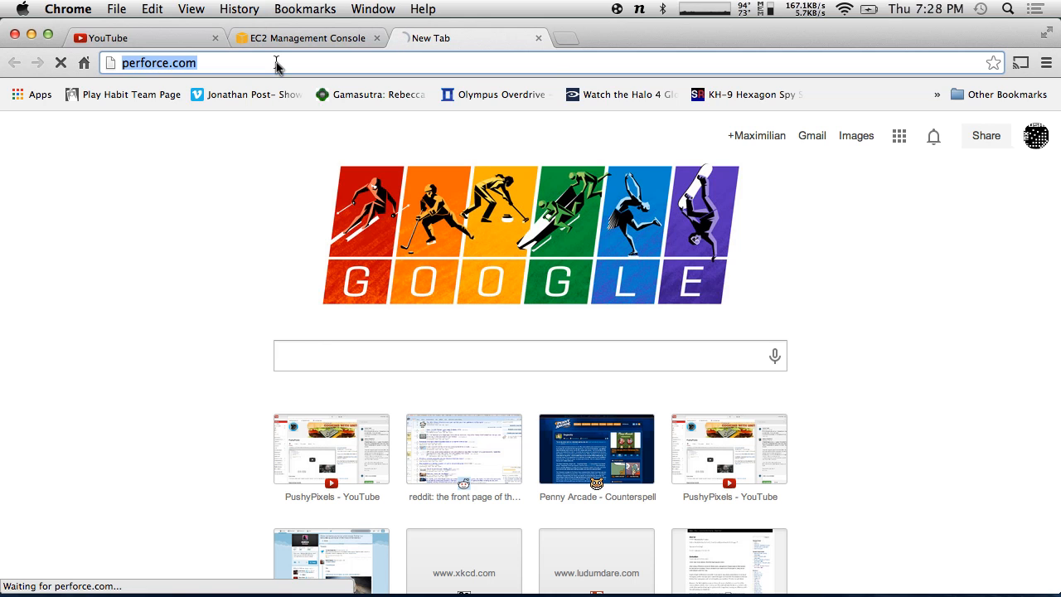
{"action": "left_click", "coordinate": [276, 65]}
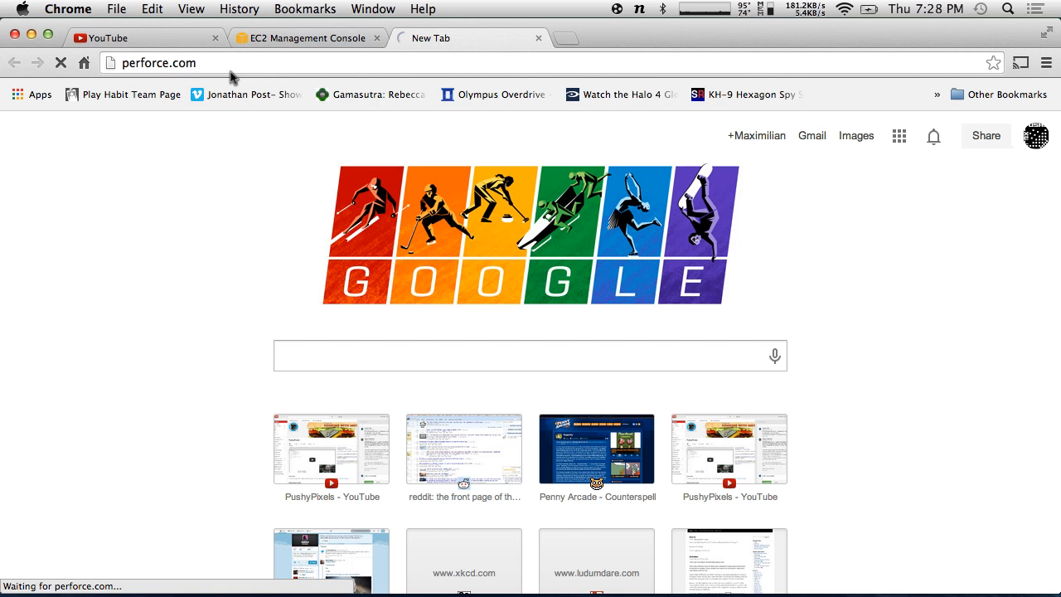
{"action": "key", "text": "alt+space"}
- Reconnect to the EC2 instance over ssh, run sudo yum update, and confirm the 30 package updates
{"action": "key", "text": "Up"}
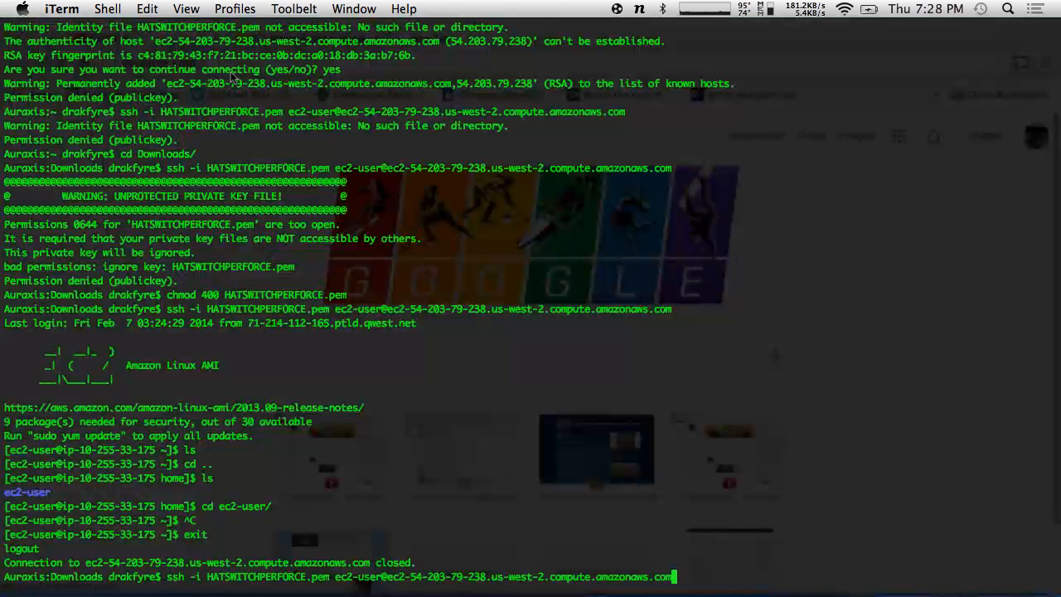
{"action": "key", "text": "Return"}
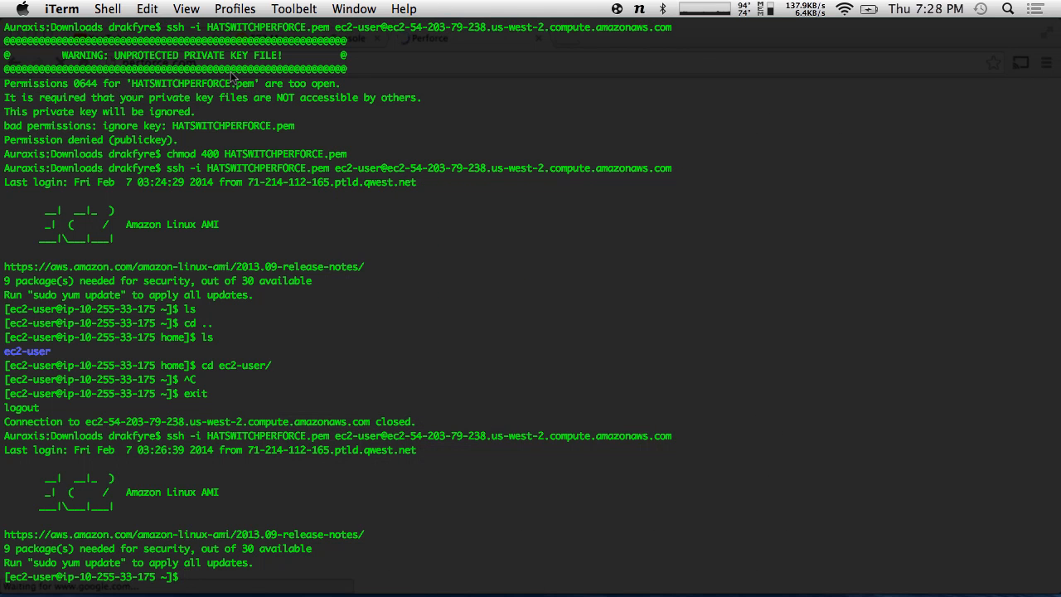
{"action": "type", "text": "sudo yum update"}
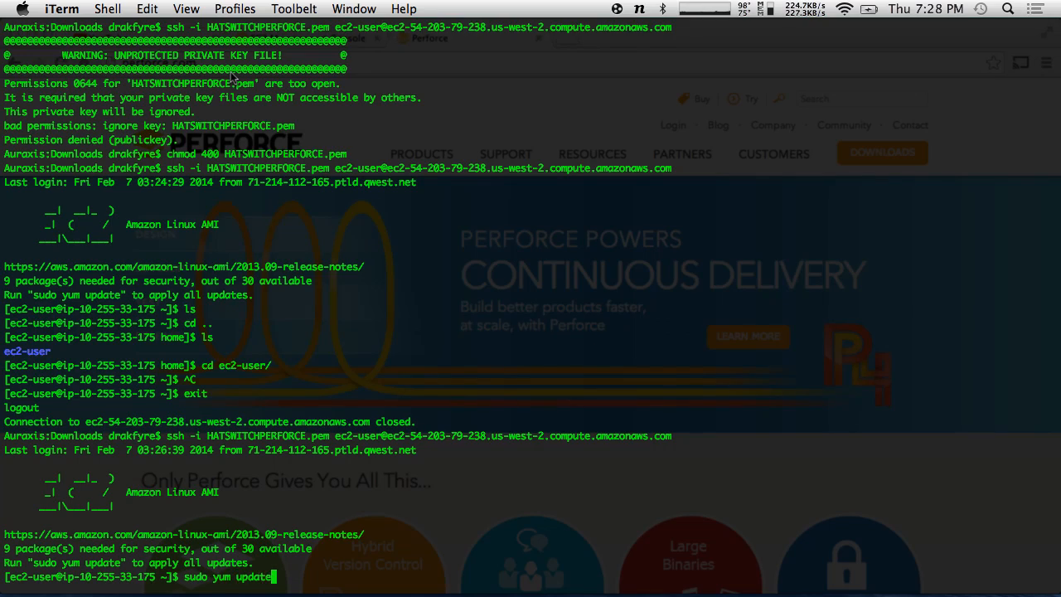
{"action": "key", "text": "Return"}
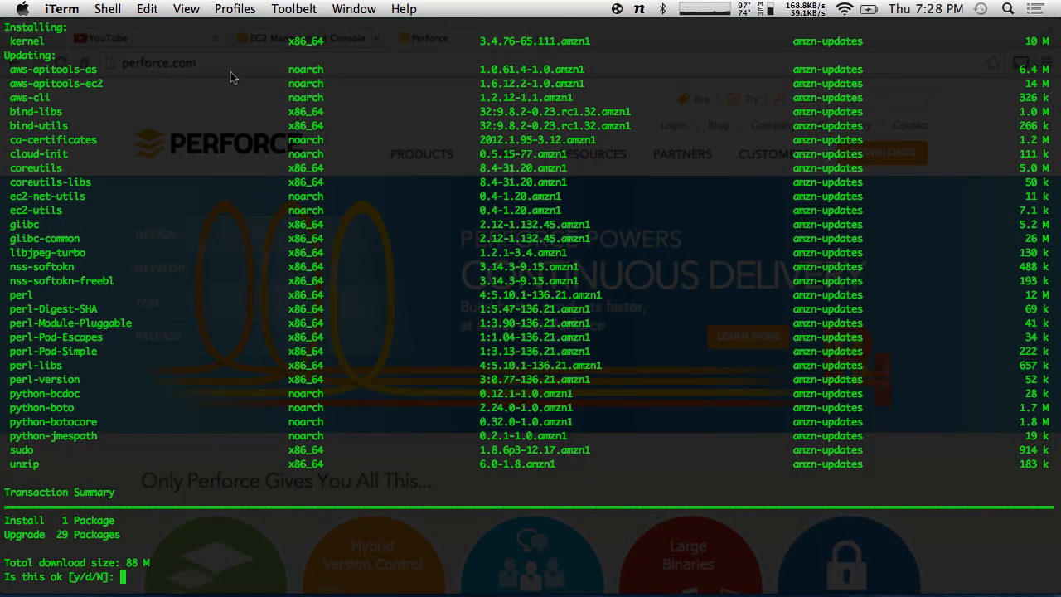
{"action": "type", "text": "y"}
{"action": "key", "text": "Return"}
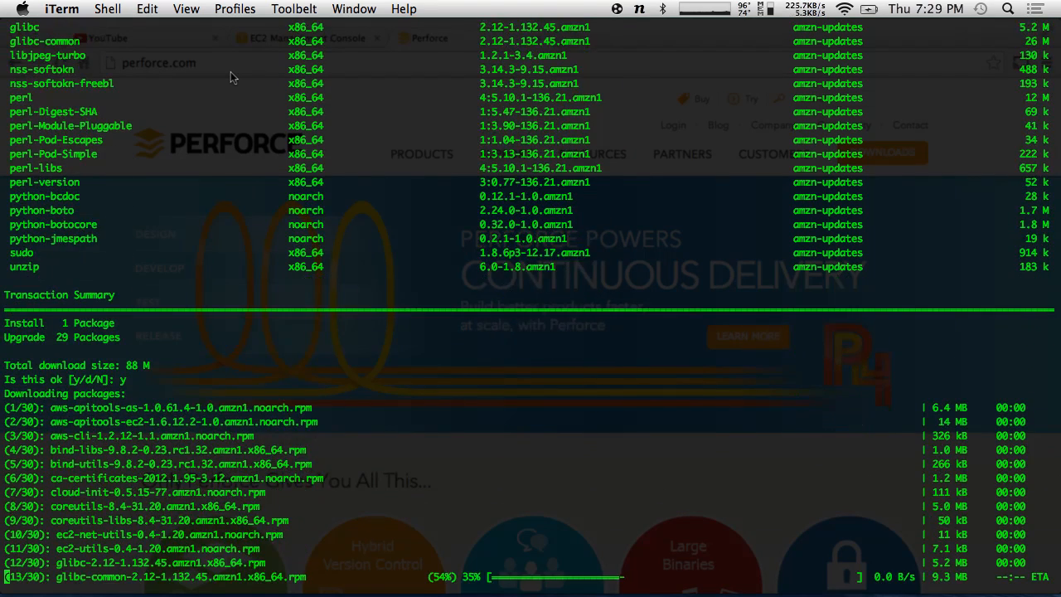
{"action": "key", "text": "super+Tab"}
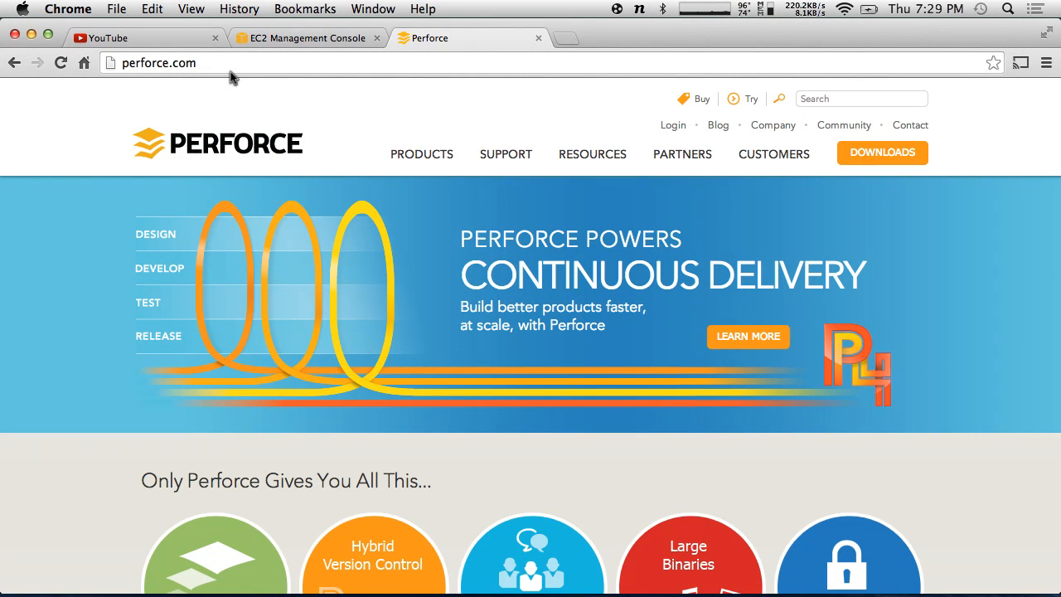
- Load the Perforce Downloads page, then switch to the desktop space showing Finder
{"action": "left_click", "coordinate": [231, 63]}
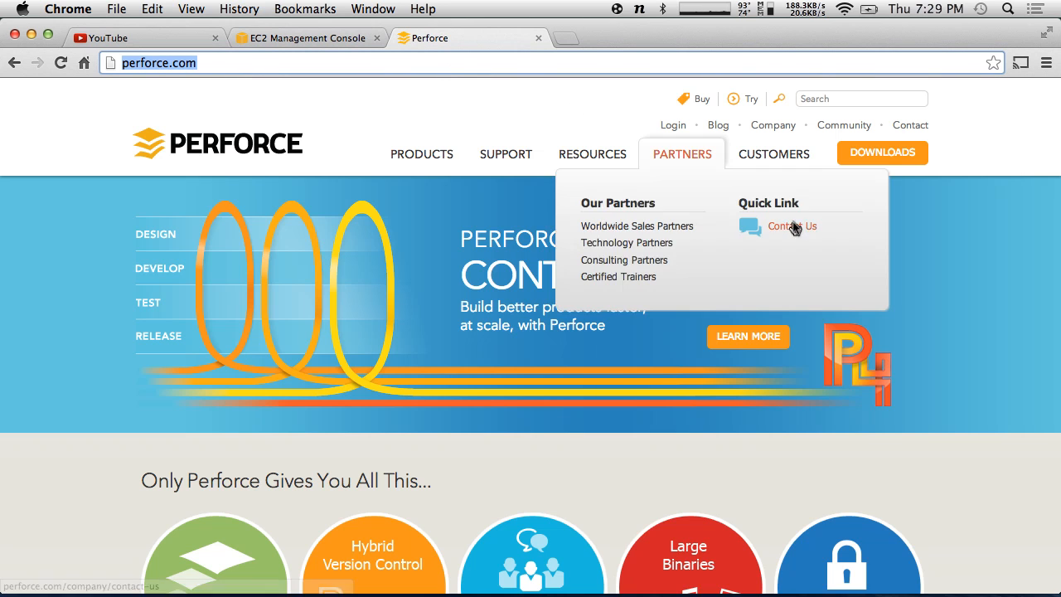
{"action": "left_click", "coordinate": [880, 156]}
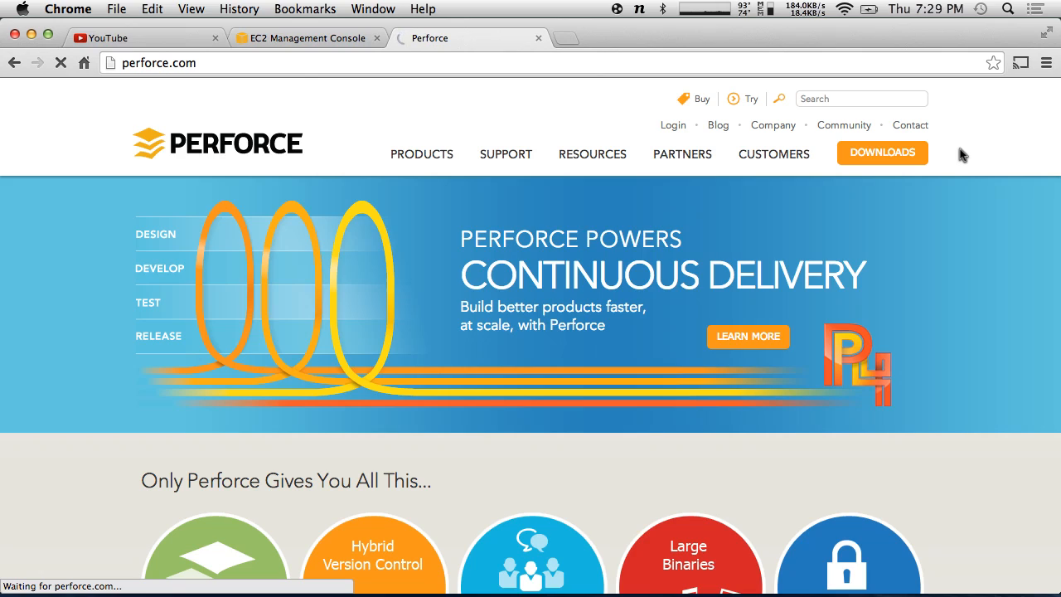
{"action": "key", "text": "ctrl+Left"}
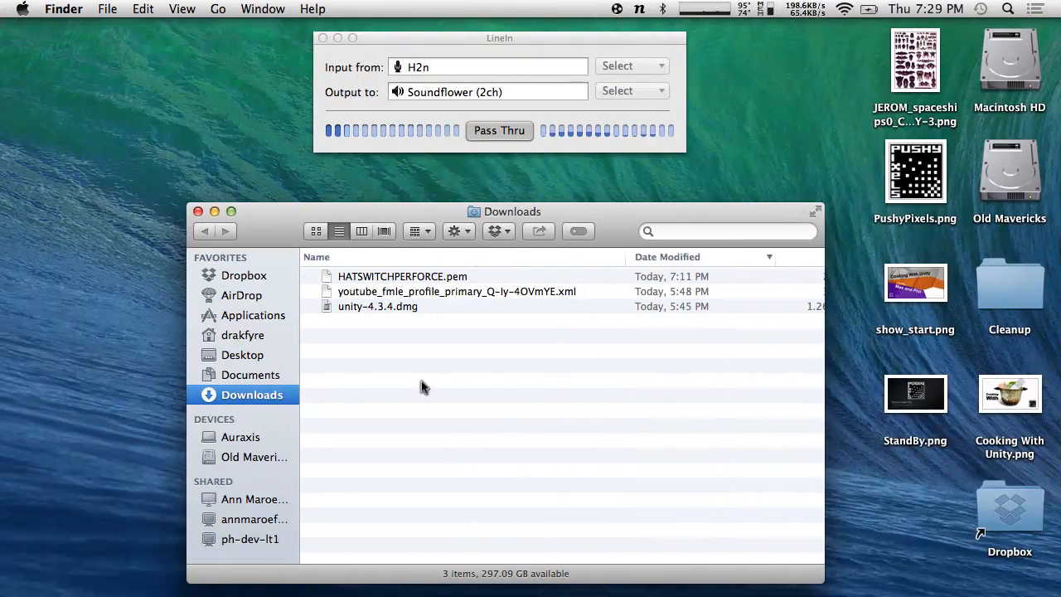
- Browse the home folder in Finder, close the window, and return to the Perforce Downloads page
{"action": "left_click", "coordinate": [242, 335]}
{"action": "scroll", "coordinate": [390, 399], "scroll_direction": "down", "scroll_amount": 4}
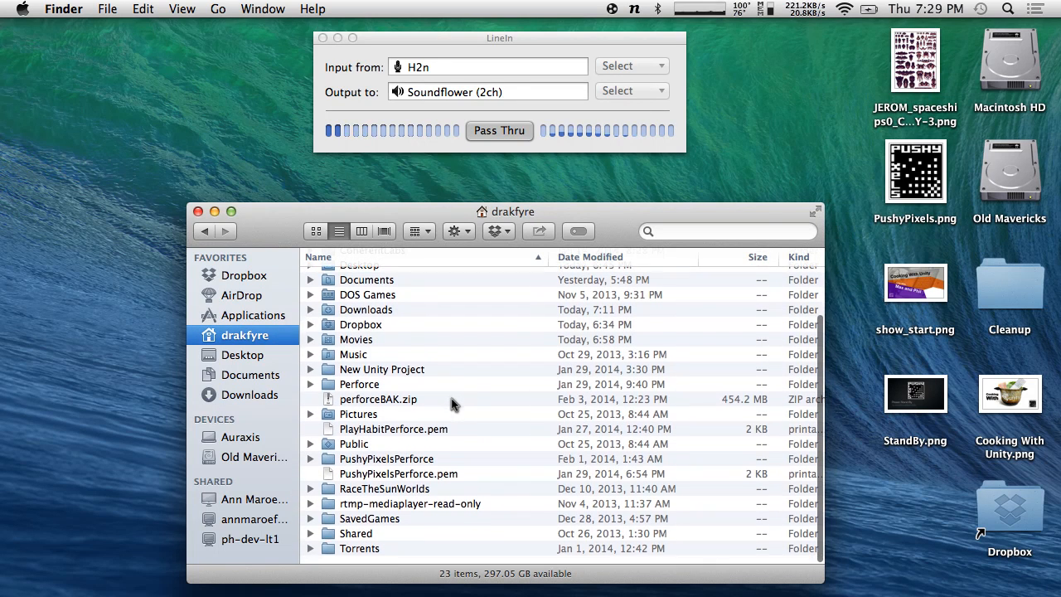
{"action": "scroll", "coordinate": [451, 403], "scroll_direction": "up", "scroll_amount": 3}
{"action": "scroll", "coordinate": [451, 403], "scroll_direction": "down", "scroll_amount": 3}
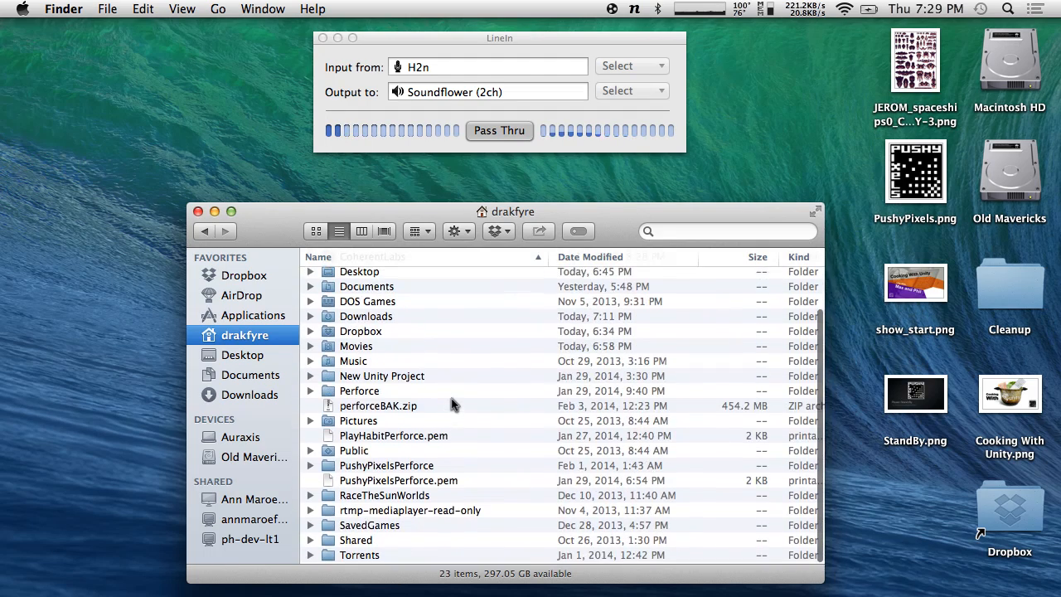
{"action": "left_click", "coordinate": [197, 212]}
{"action": "key", "text": "ctrl+Right"}
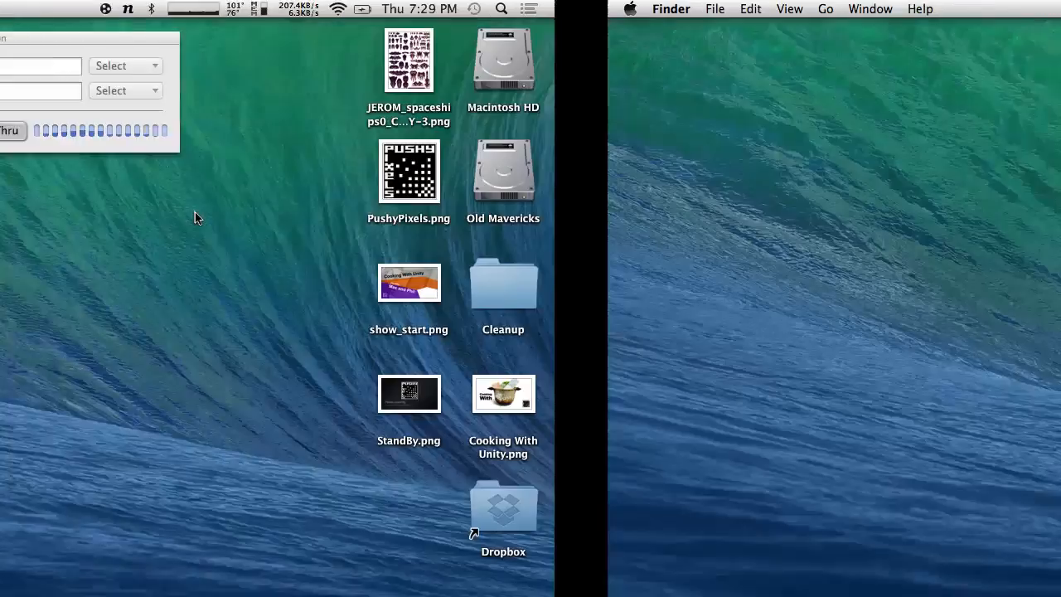
{"action": "scroll", "coordinate": [334, 310], "scroll_direction": "down", "scroll_amount": 3}
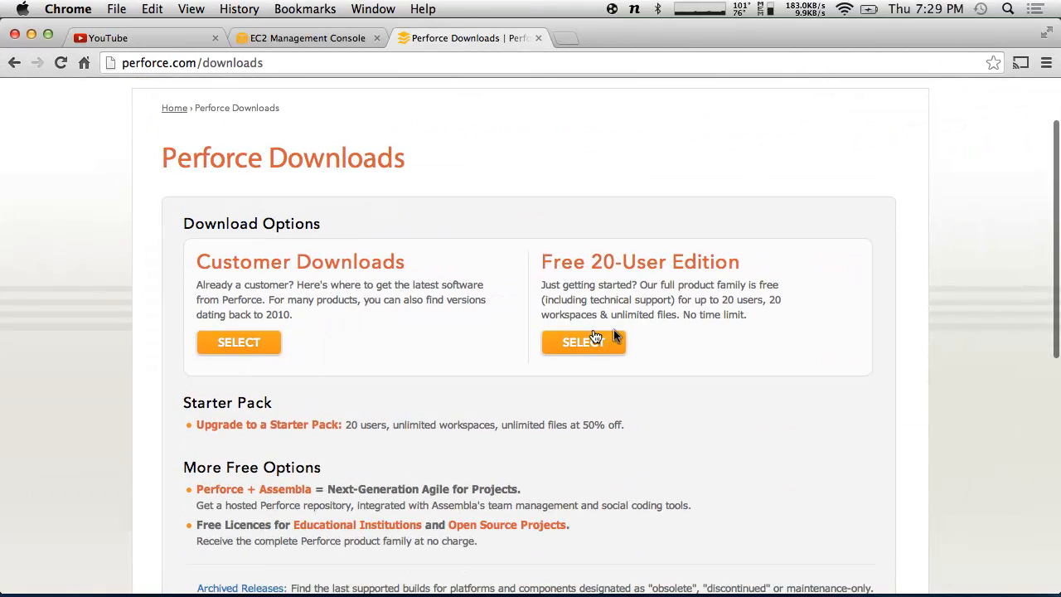
- Choose the Free 20-User Edition downloads on the Perforce site
{"action": "left_click", "coordinate": [614, 342]}
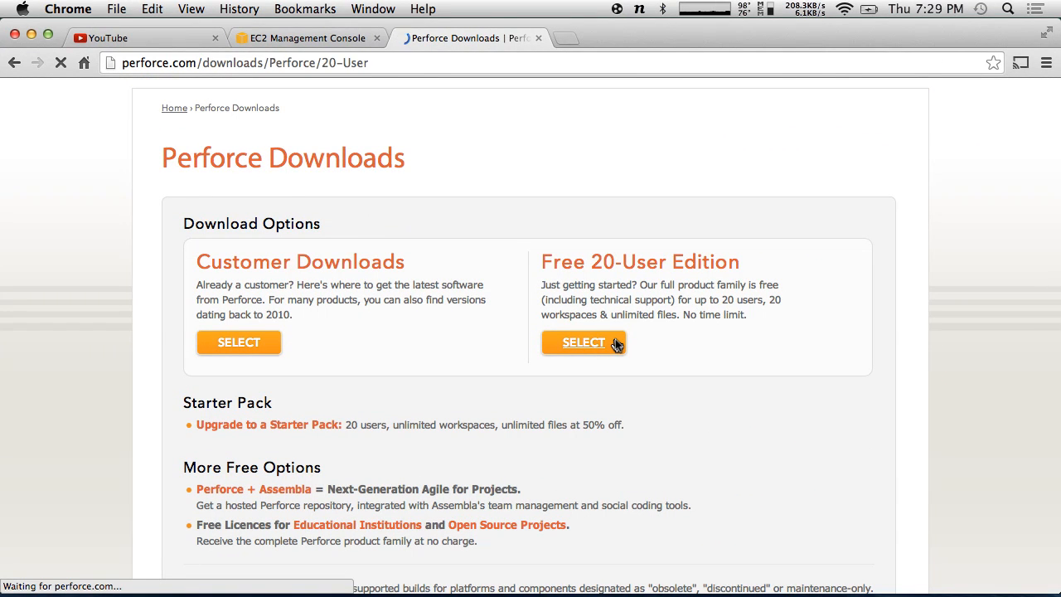
{"action": "scroll", "coordinate": [615, 339], "scroll_direction": "down", "scroll_amount": 3}
{"action": "scroll", "coordinate": [615, 339], "scroll_direction": "down", "scroll_amount": 2}
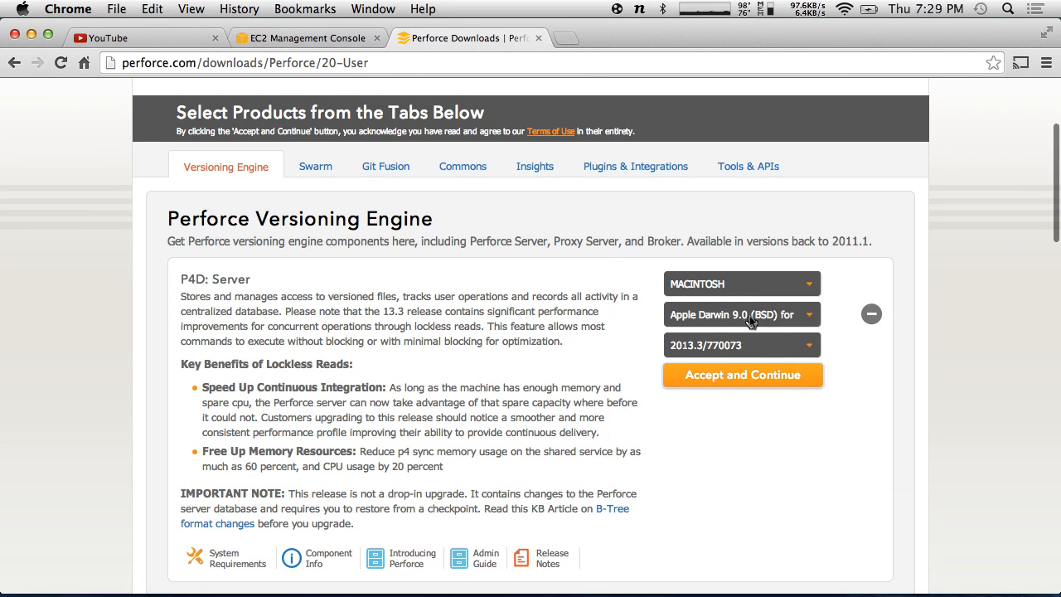
{"action": "scroll", "coordinate": [478, 329], "scroll_direction": "down", "scroll_amount": 5}
{"action": "scroll", "coordinate": [479, 331], "scroll_direction": "up", "scroll_amount": 3}
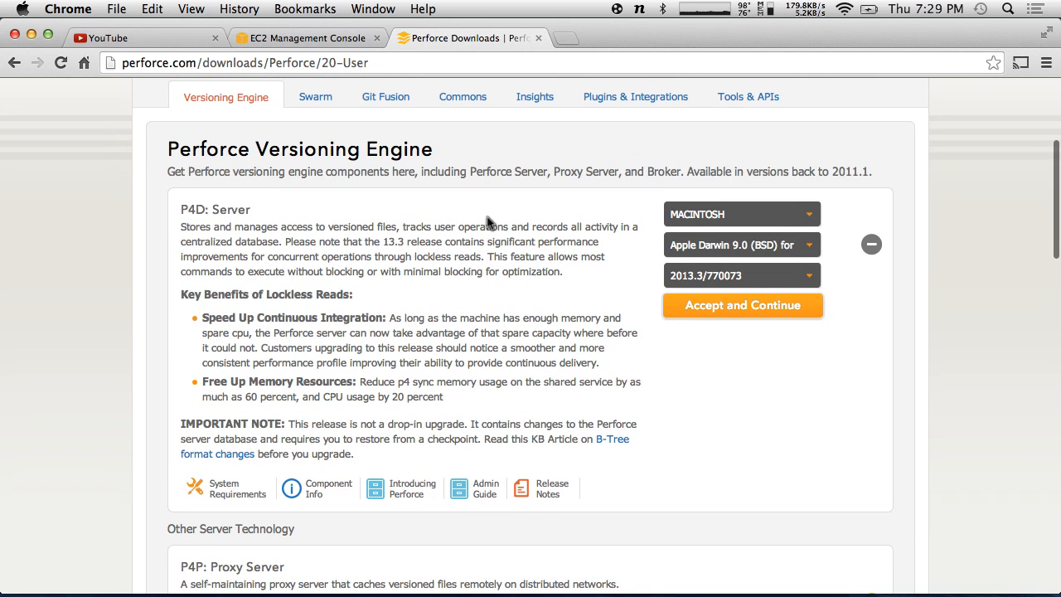
- Set P4D to LINUX, Linux 2.6 64-bit Intel, accept the terms and skip registration to download
{"action": "left_click", "coordinate": [740, 244]}
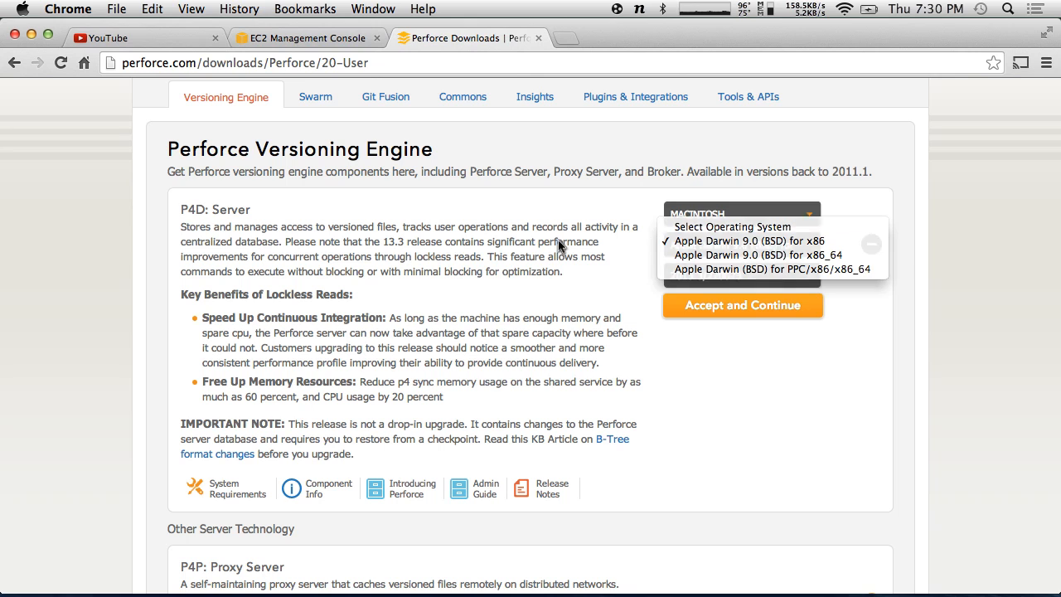
{"action": "left_click", "coordinate": [729, 213]}
{"action": "left_click", "coordinate": [720, 198]}
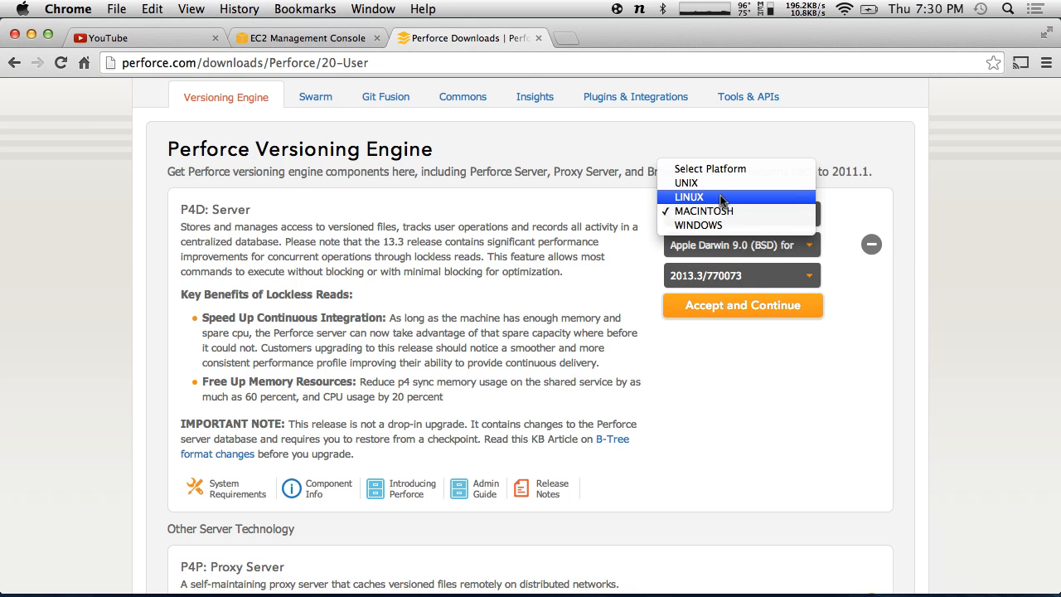
{"action": "left_click", "coordinate": [732, 242]}
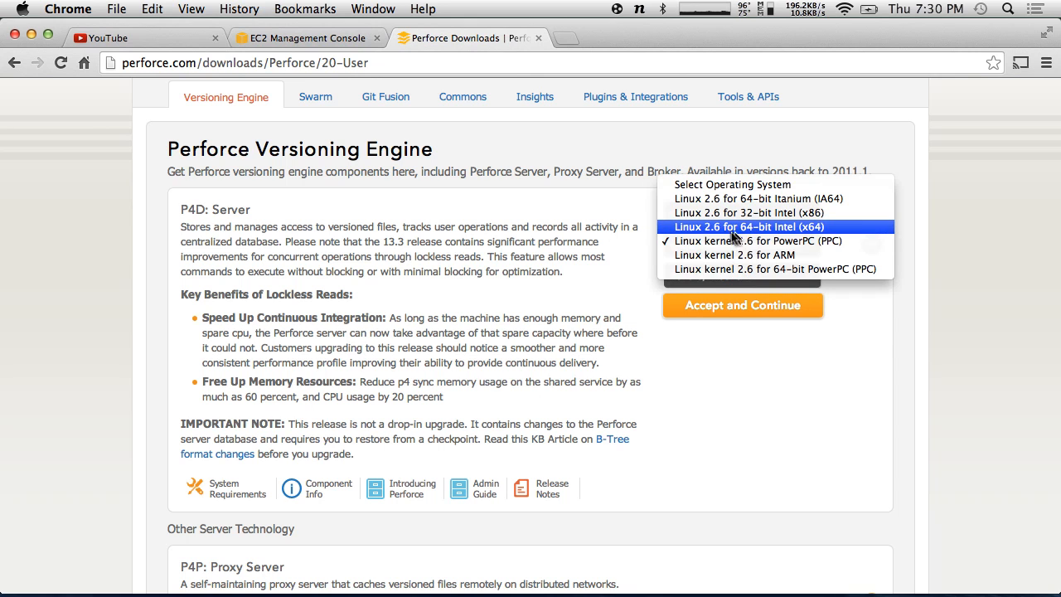
{"action": "left_click", "coordinate": [859, 227]}
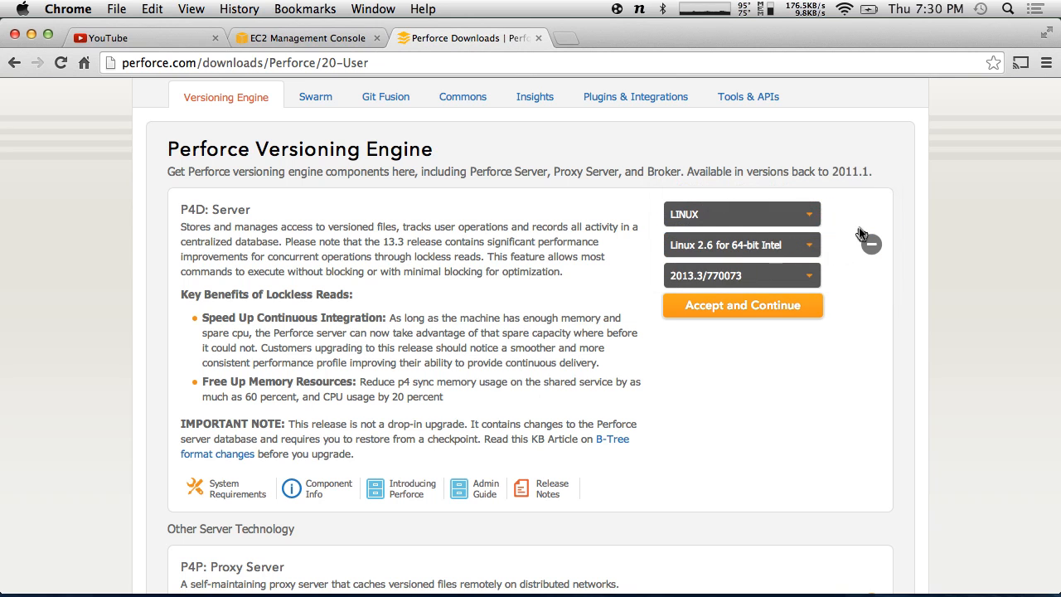
{"action": "left_click", "coordinate": [688, 308]}
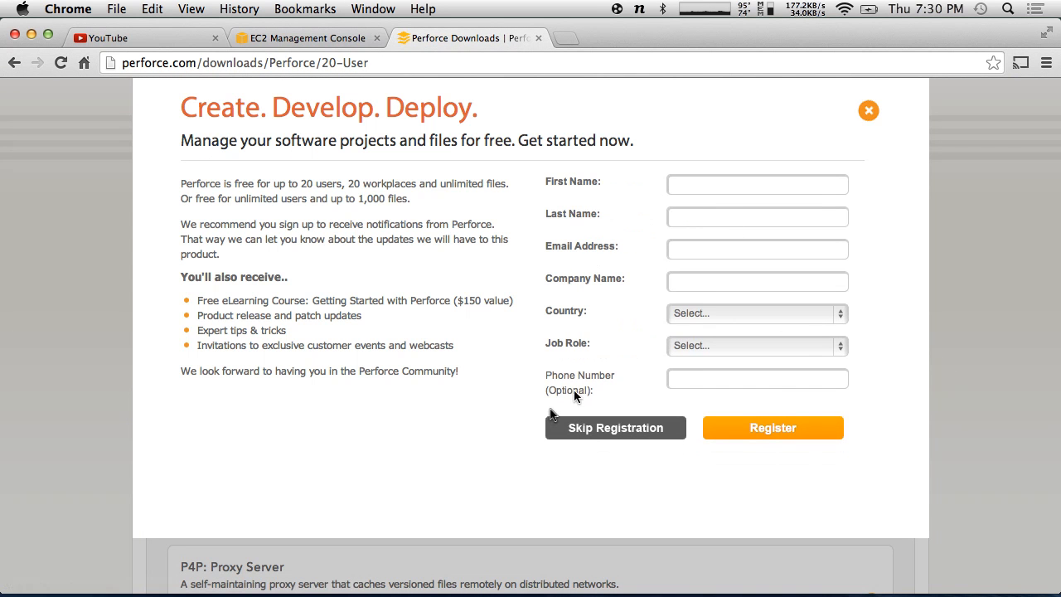
{"action": "left_click", "coordinate": [601, 429]}
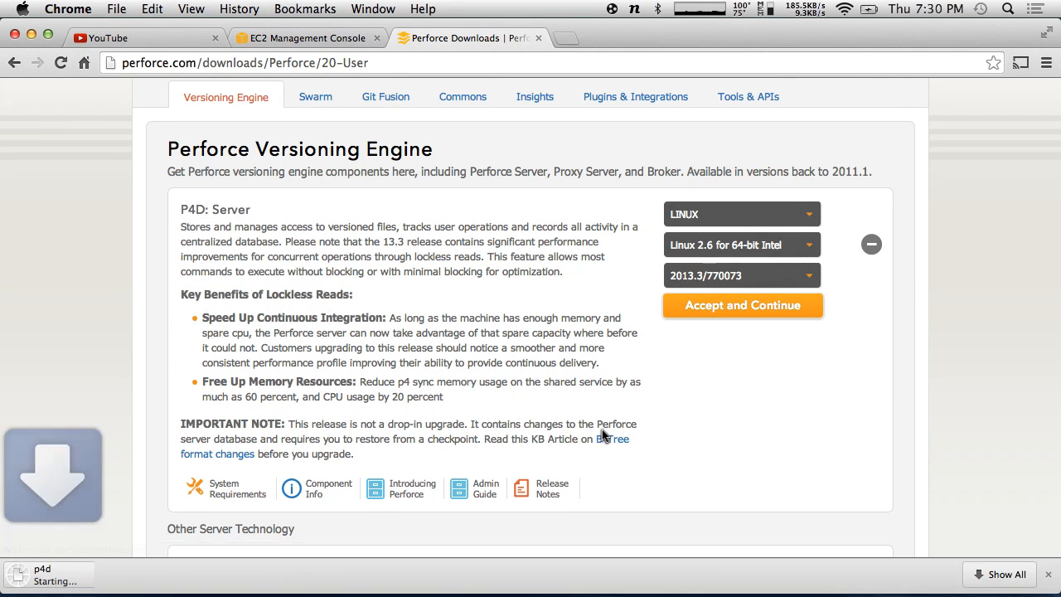
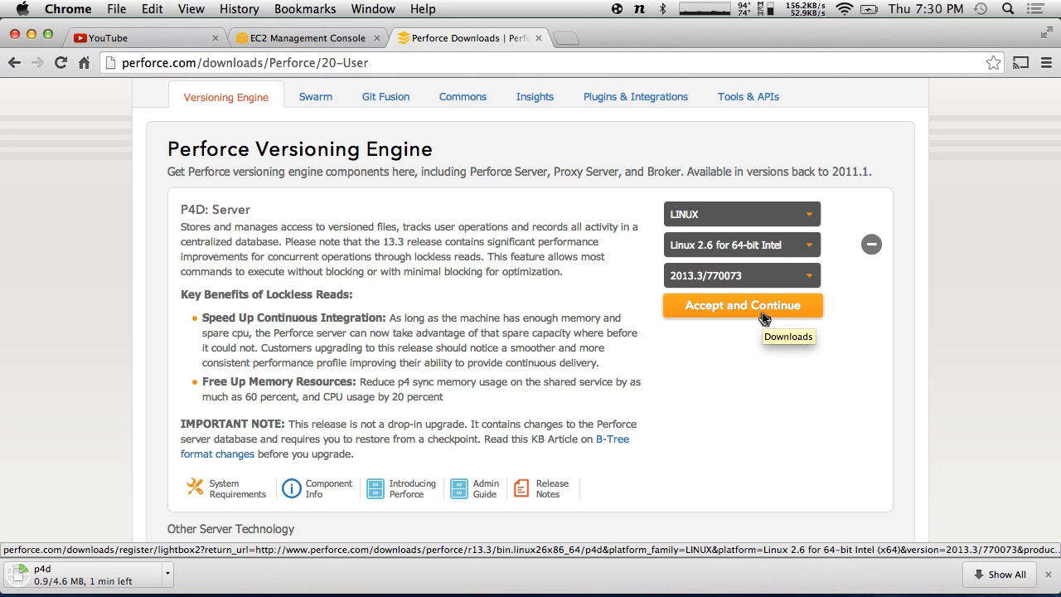
- Search for 'perforce ftp' and browse ftp.perforce.com into the perforce/r14.1 release folder
{"action": "left_click", "coordinate": [230, 71]}
{"action": "type", "text": "perforce "}
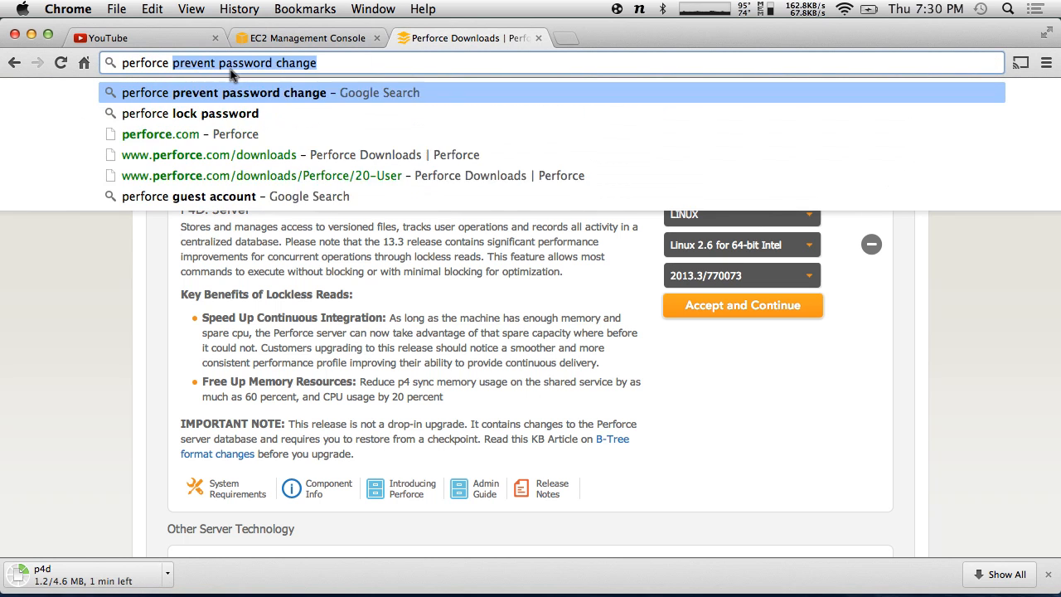
{"action": "type", "text": "ftp"}
{"action": "key", "text": "Return"}
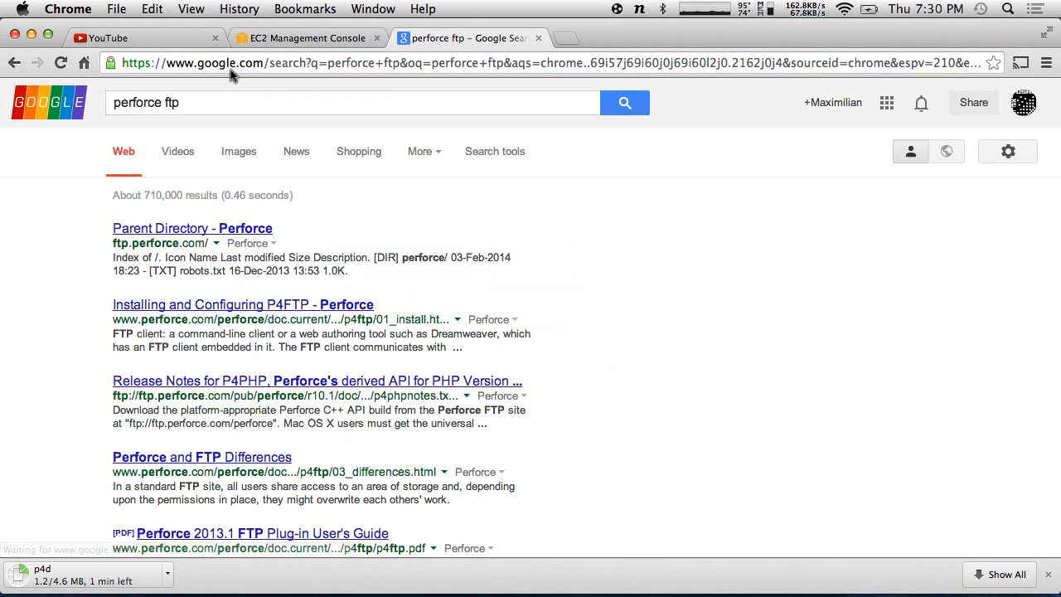
{"action": "left_click", "coordinate": [203, 228]}
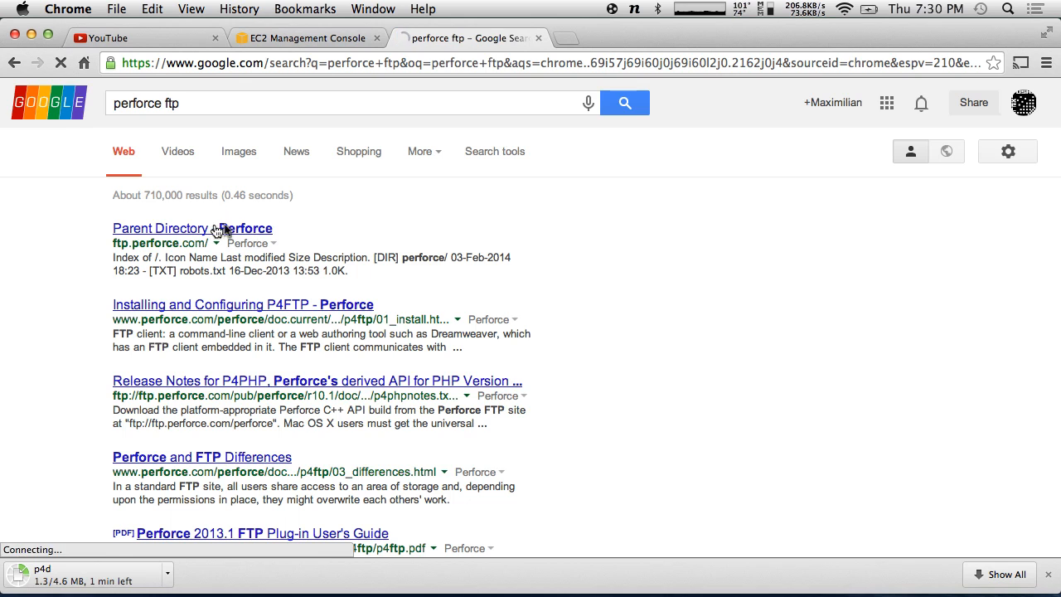
{"action": "left_click", "coordinate": [33, 182]}
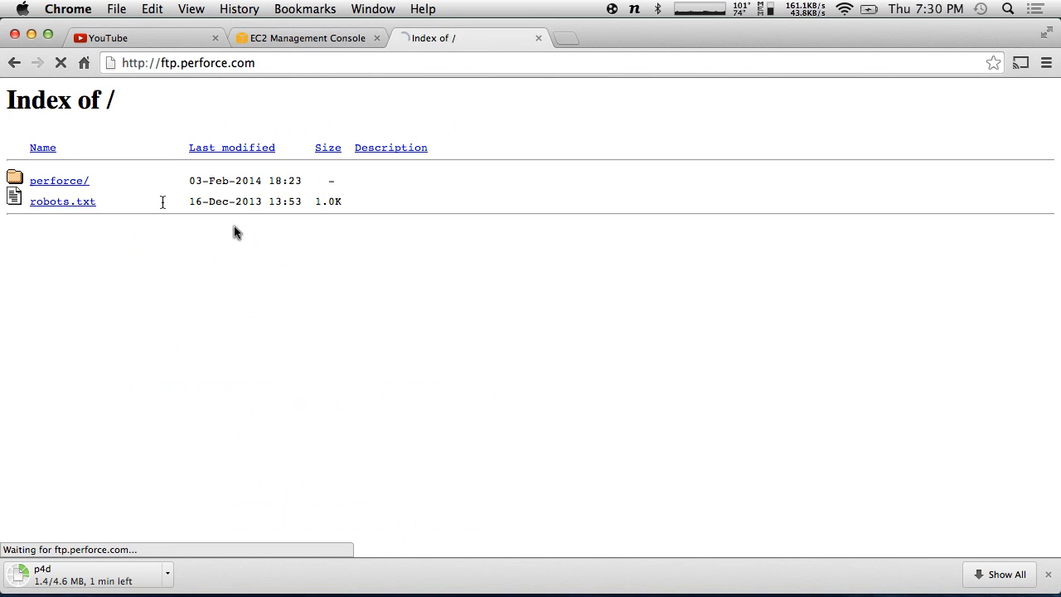
{"action": "scroll", "coordinate": [118, 308], "scroll_direction": "down", "scroll_amount": 10}
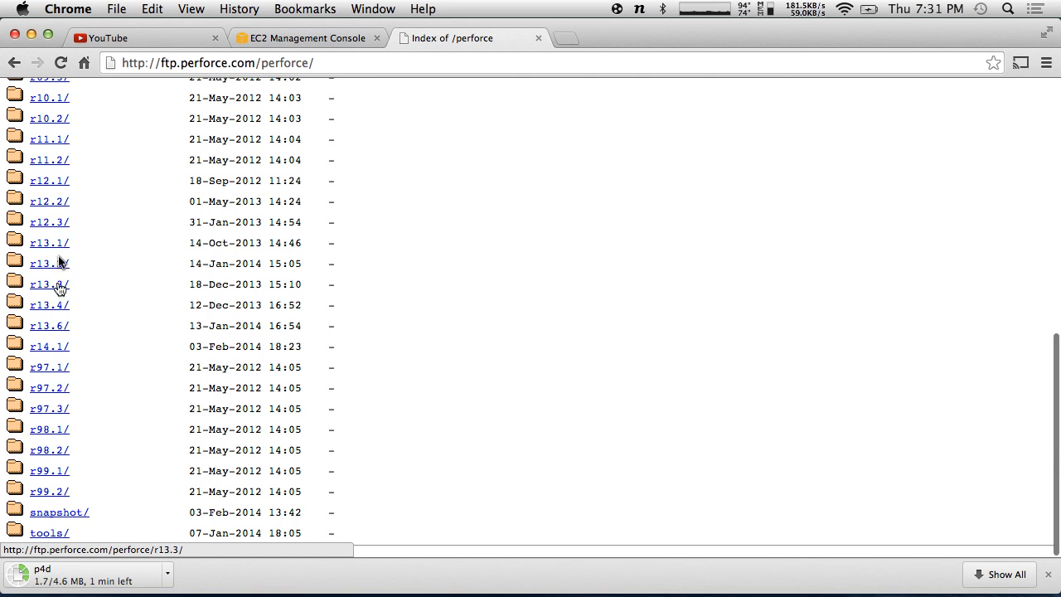
{"action": "left_click", "coordinate": [54, 346]}
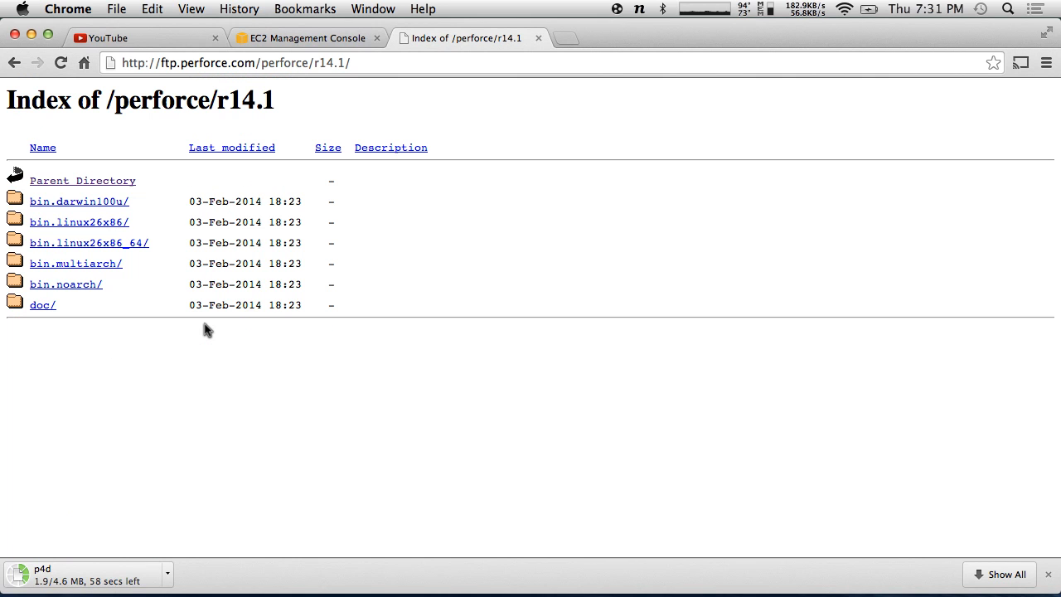
- Inspect the r14.1 64-bit and 32-bit Linux binaries folders, then return to the releases list
{"action": "left_click", "coordinate": [123, 242]}
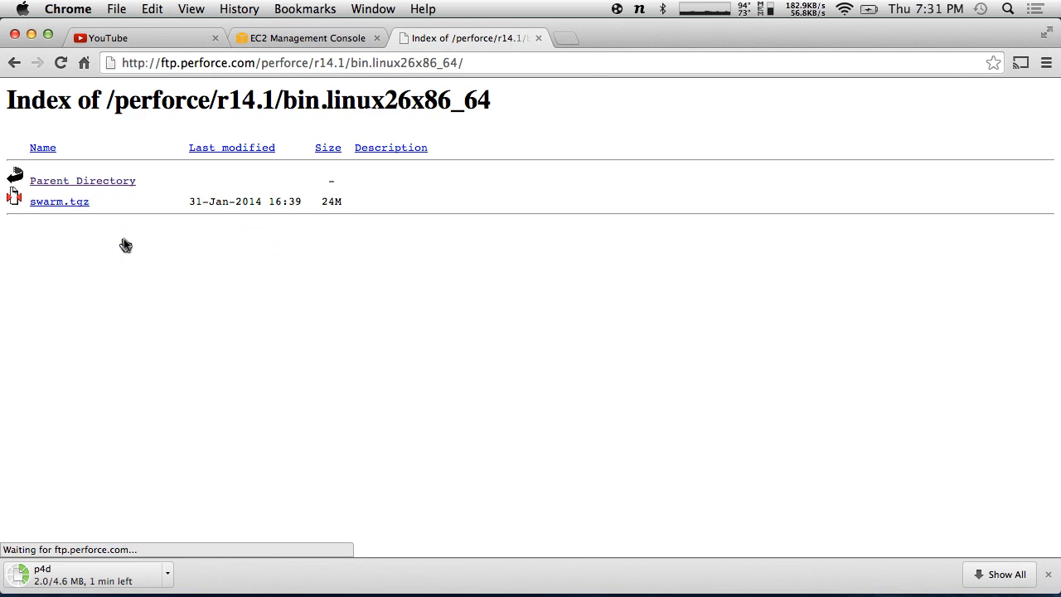
{"action": "left_click", "coordinate": [14, 63]}
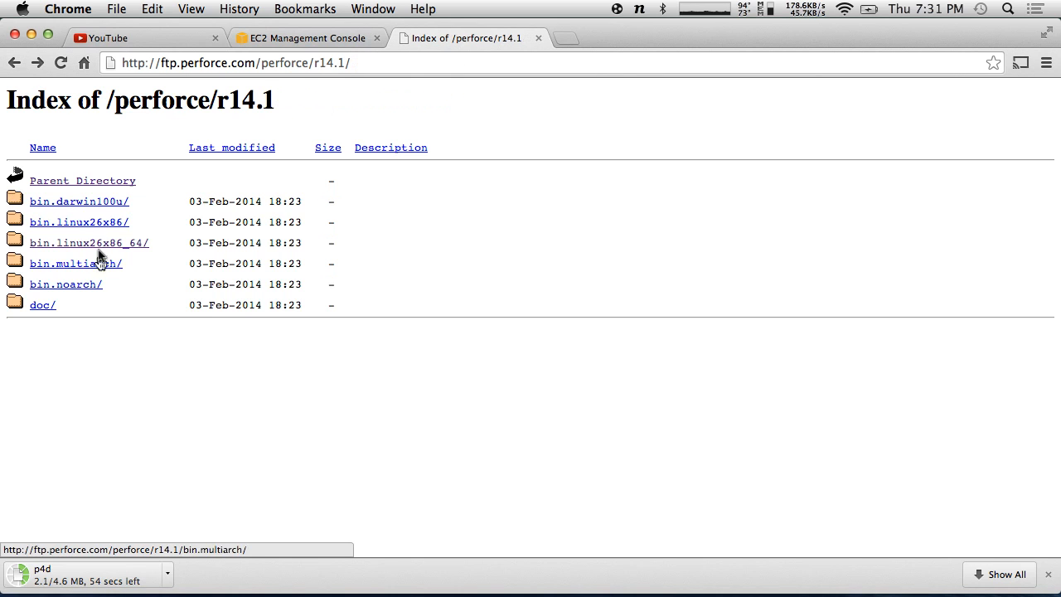
{"action": "left_click", "coordinate": [100, 222]}
{"action": "left_click", "coordinate": [15, 64]}
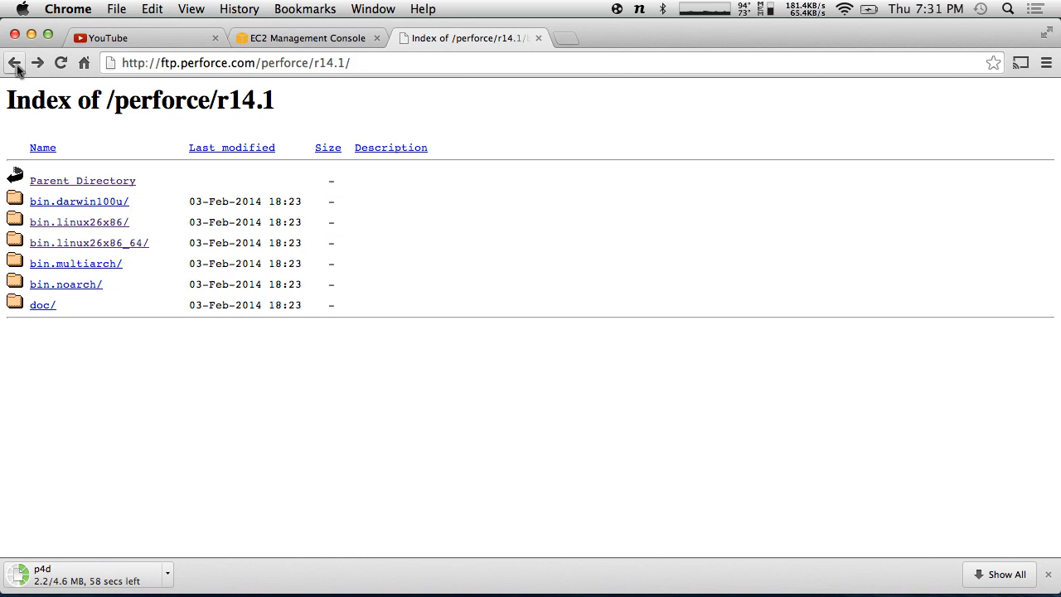
{"action": "left_click", "coordinate": [15, 65]}
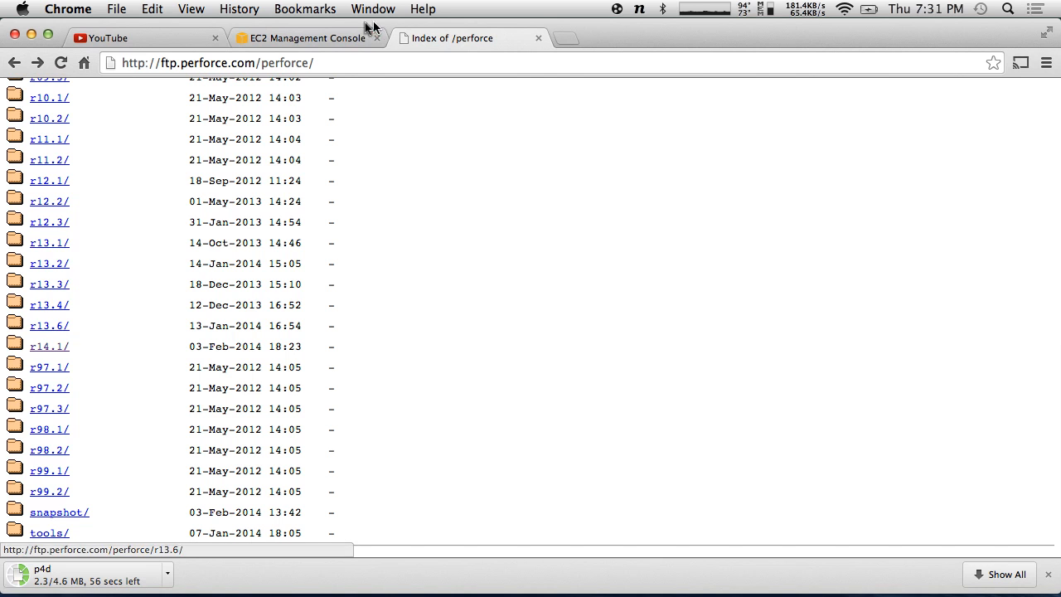
- Glance at the EC2 console and YouTube tabs, then revisit the FTP perforce folder
{"action": "left_click", "coordinate": [308, 35]}
{"action": "left_click", "coordinate": [153, 37]}
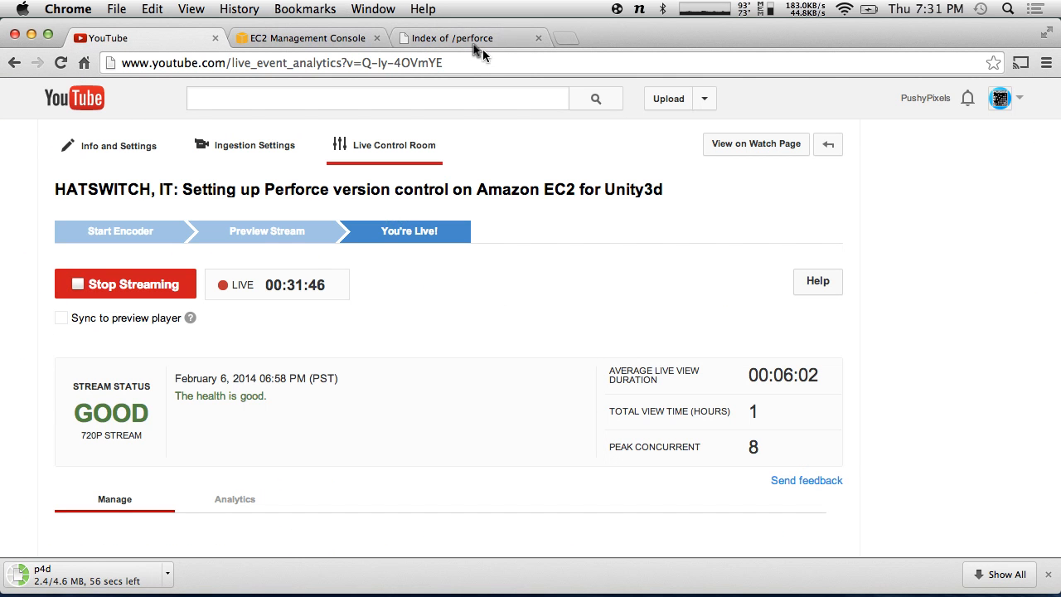
{"action": "left_click", "coordinate": [452, 38]}
{"action": "left_click", "coordinate": [13, 64]}
{"action": "left_click", "coordinate": [13, 64]}
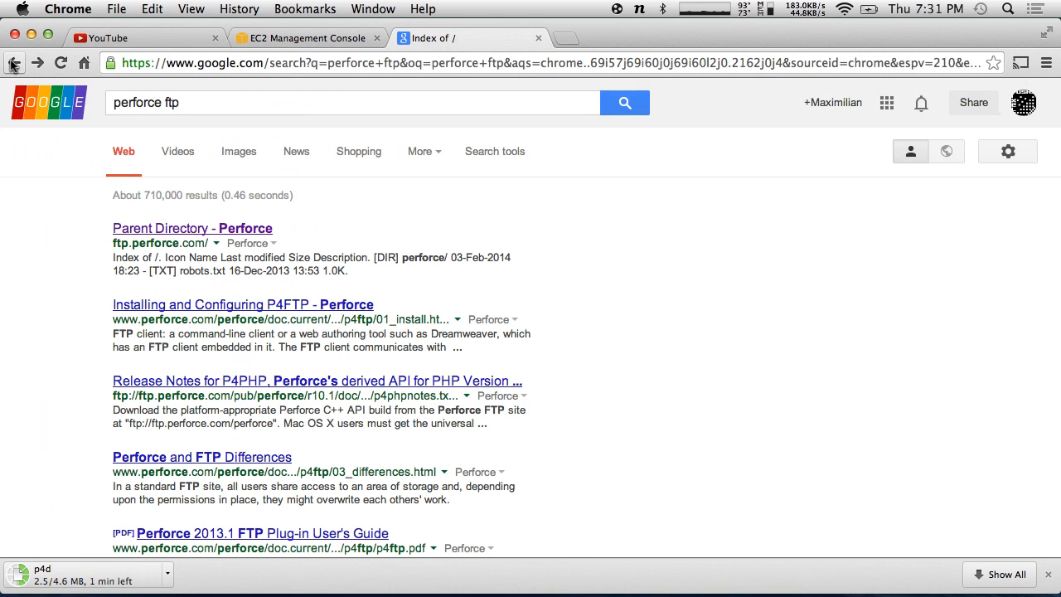
{"action": "left_click", "coordinate": [180, 235]}
{"action": "left_click", "coordinate": [50, 180]}
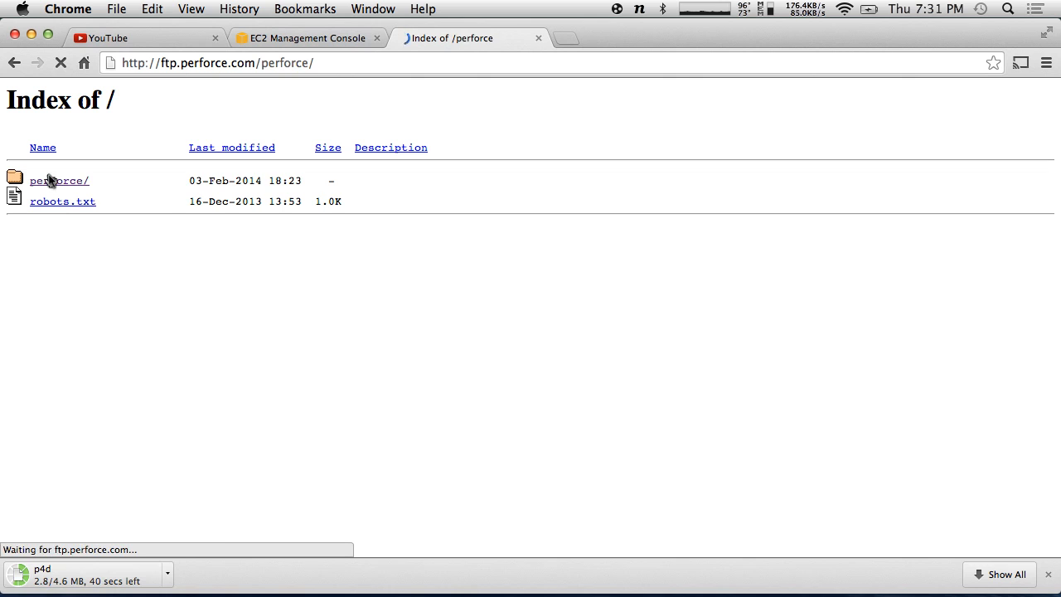
{"action": "left_click", "coordinate": [13, 62]}
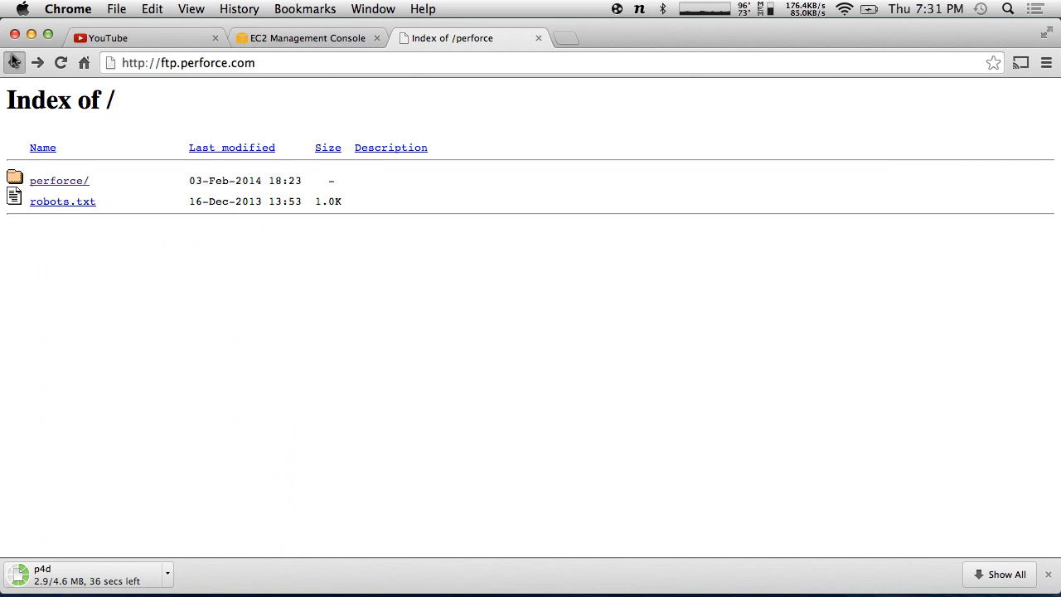
{"action": "left_click", "coordinate": [13, 62]}
- Load perforce.com in the address bar
{"action": "left_click", "coordinate": [268, 67]}
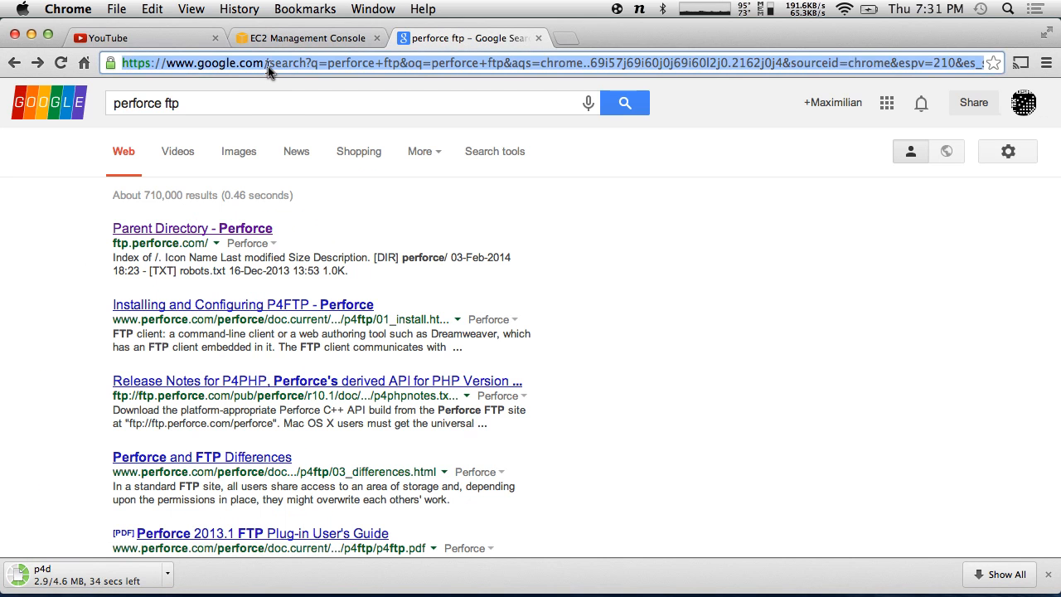
{"action": "type", "text": "perforce.com"}
{"action": "key", "text": "Return"}
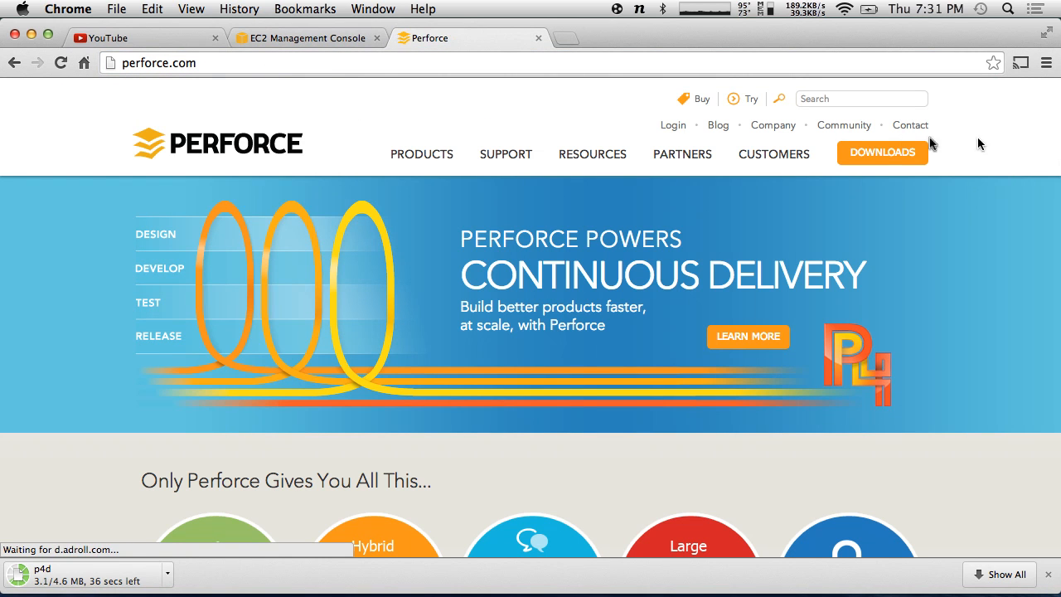
- Look through the Free 20-User Edition downloads page on perforce.com
{"action": "left_click", "coordinate": [881, 152]}
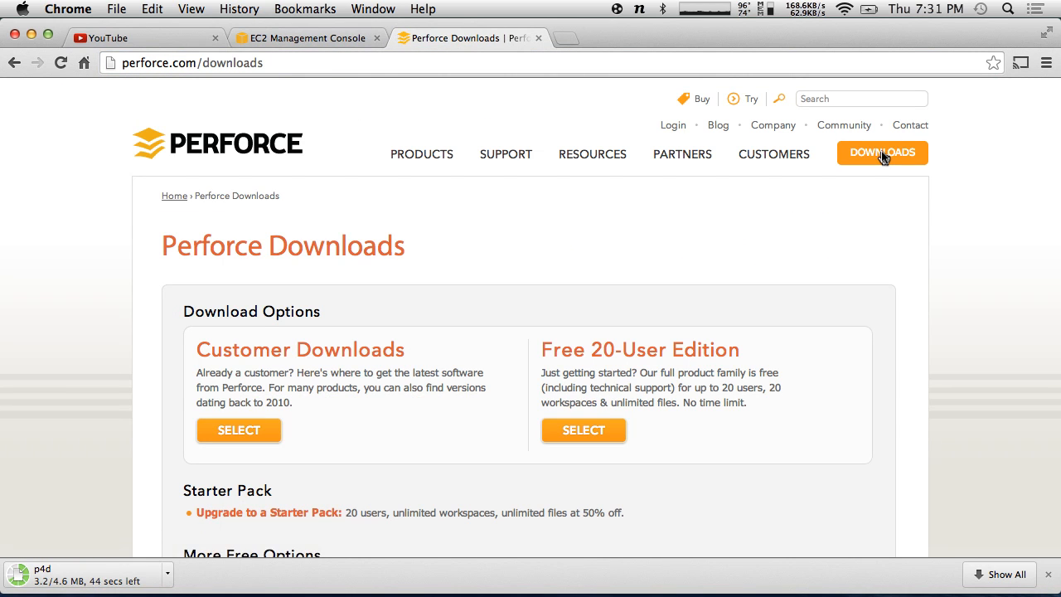
{"action": "left_click", "coordinate": [581, 428]}
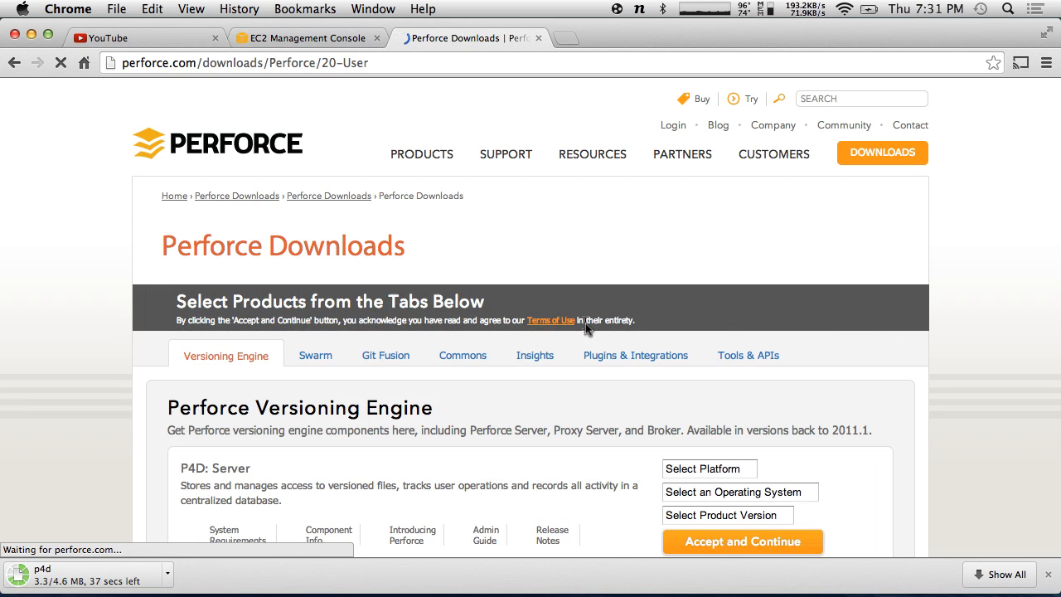
{"action": "scroll", "coordinate": [674, 257], "scroll_direction": "down", "scroll_amount": 5}
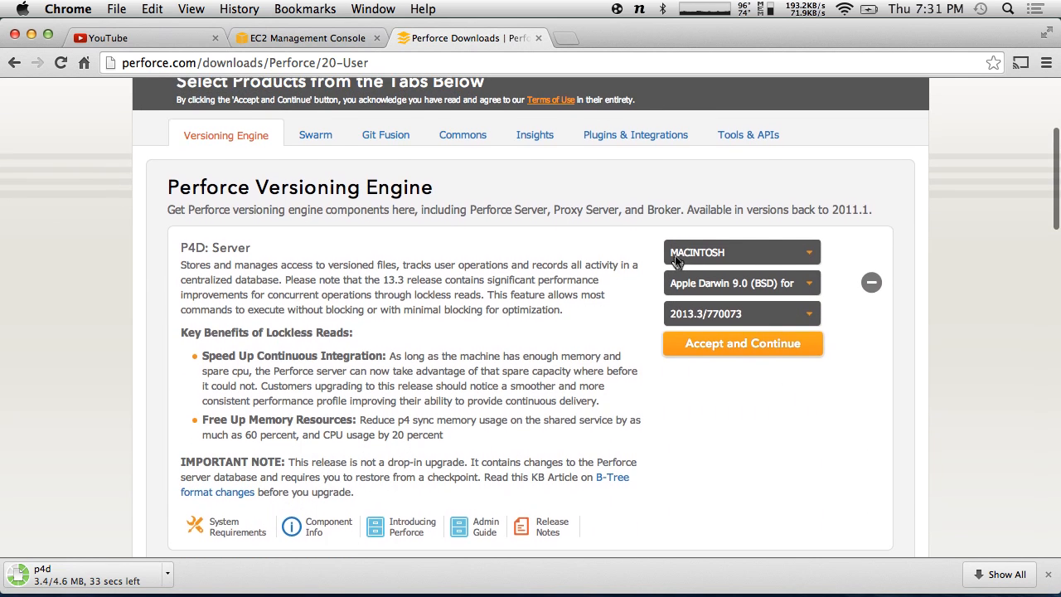
{"action": "scroll", "coordinate": [675, 255], "scroll_direction": "down", "scroll_amount": 1}
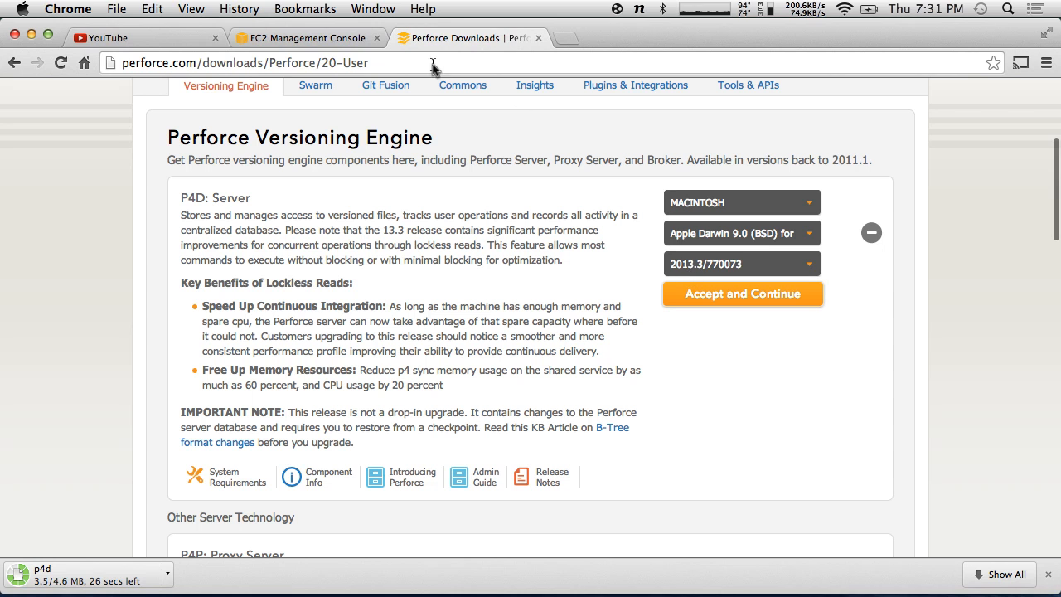
- Load ftp.perforce.com from the address bar suggestions
{"action": "left_click", "coordinate": [182, 66]}
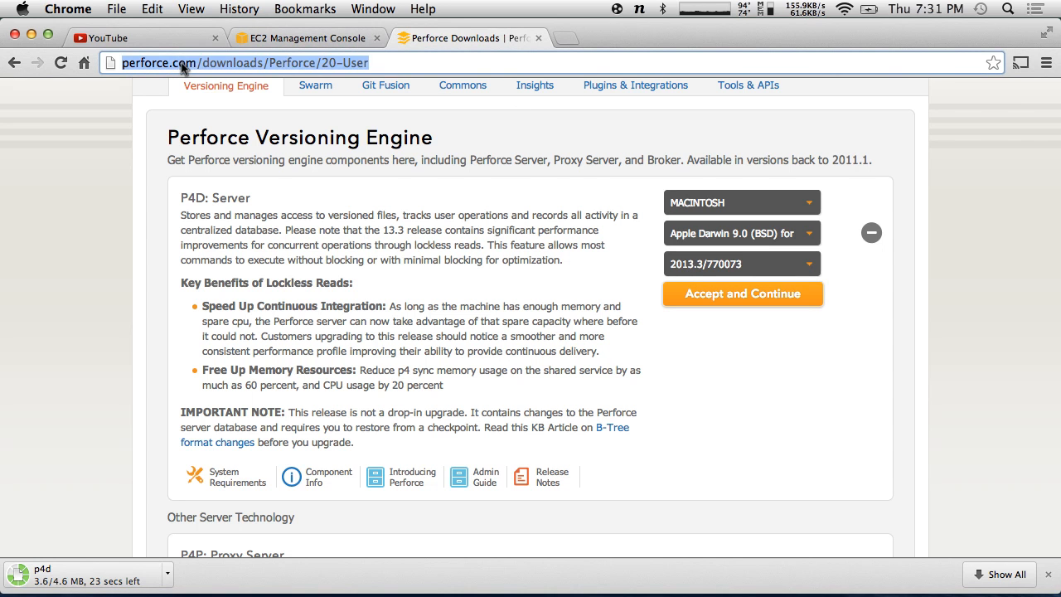
{"action": "type", "text": "ftp.per"}
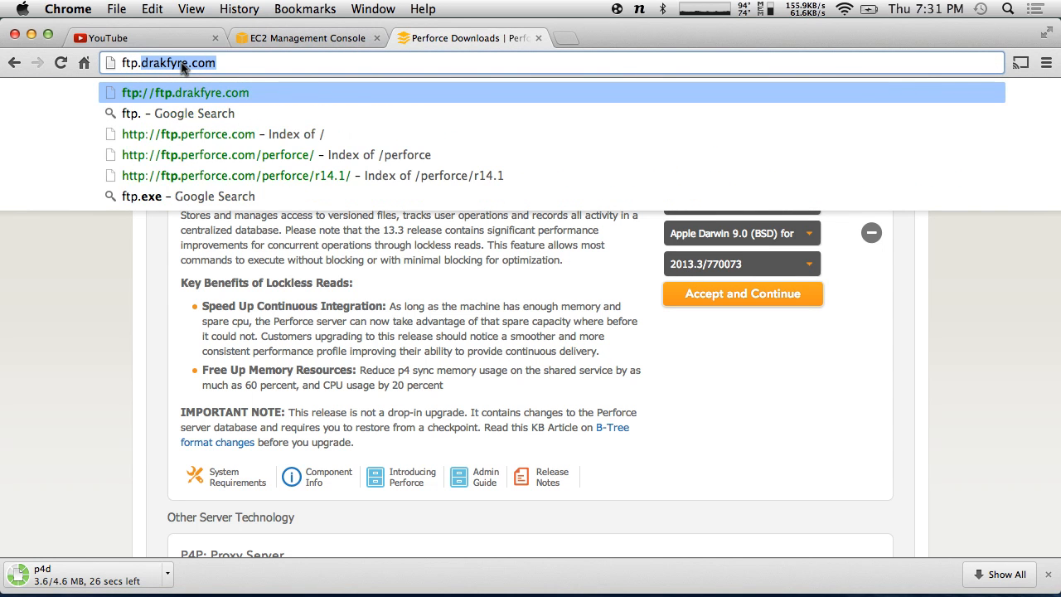
{"action": "key", "text": "Down"}
{"action": "key", "text": "Down"}
{"action": "key", "text": "Return"}
- Browse the FTP site to perforce/r13.3/bin.linux26x86_64
{"action": "left_click", "coordinate": [75, 184]}
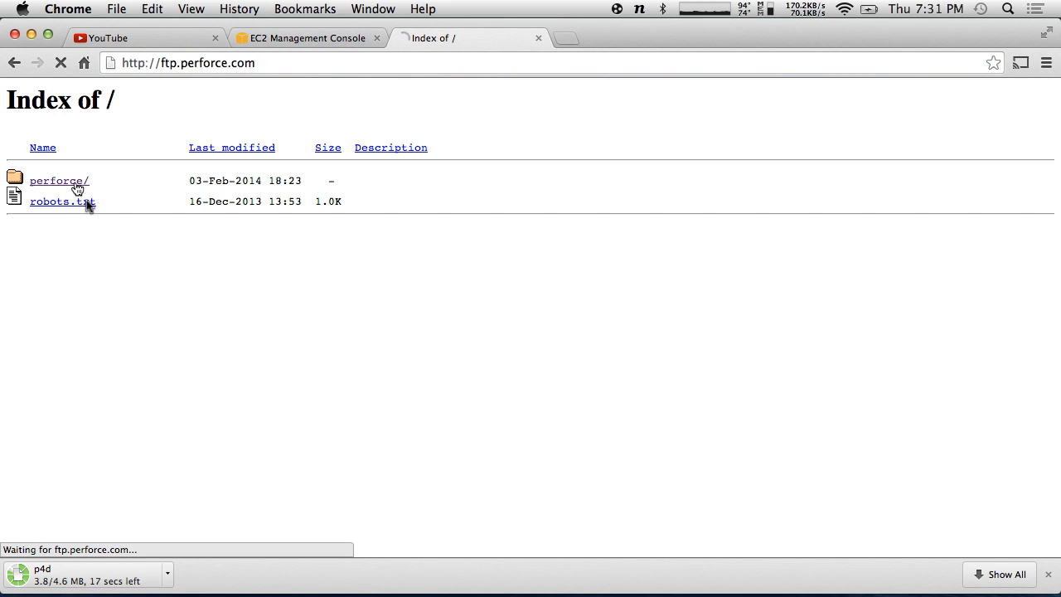
{"action": "scroll", "coordinate": [99, 397], "scroll_direction": "down", "scroll_amount": 3}
{"action": "scroll", "coordinate": [94, 411], "scroll_direction": "down", "scroll_amount": 5}
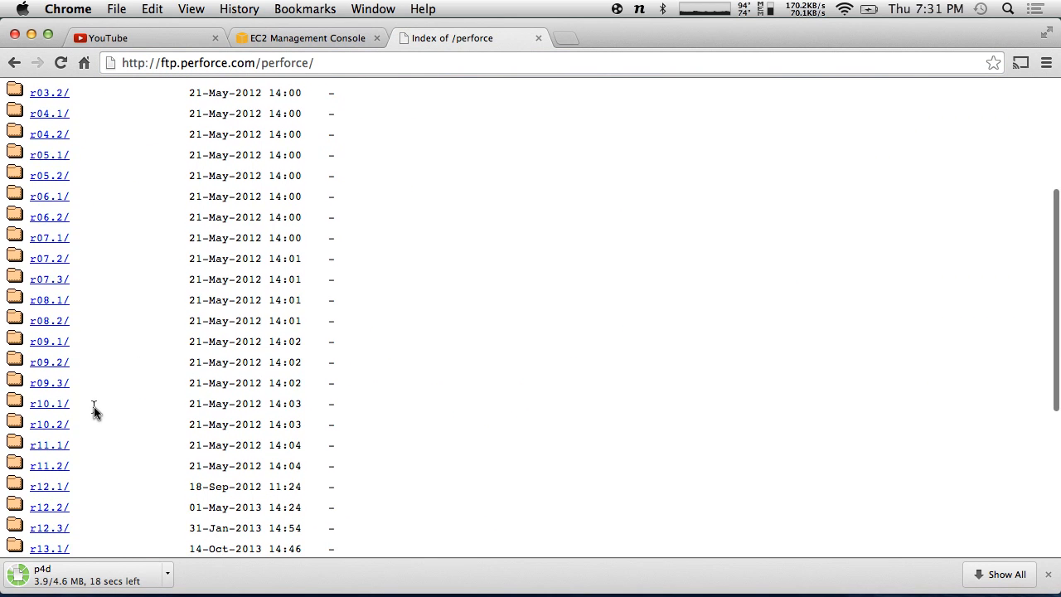
{"action": "left_click", "coordinate": [64, 491]}
{"action": "scroll", "coordinate": [162, 285], "scroll_direction": "down", "scroll_amount": 7}
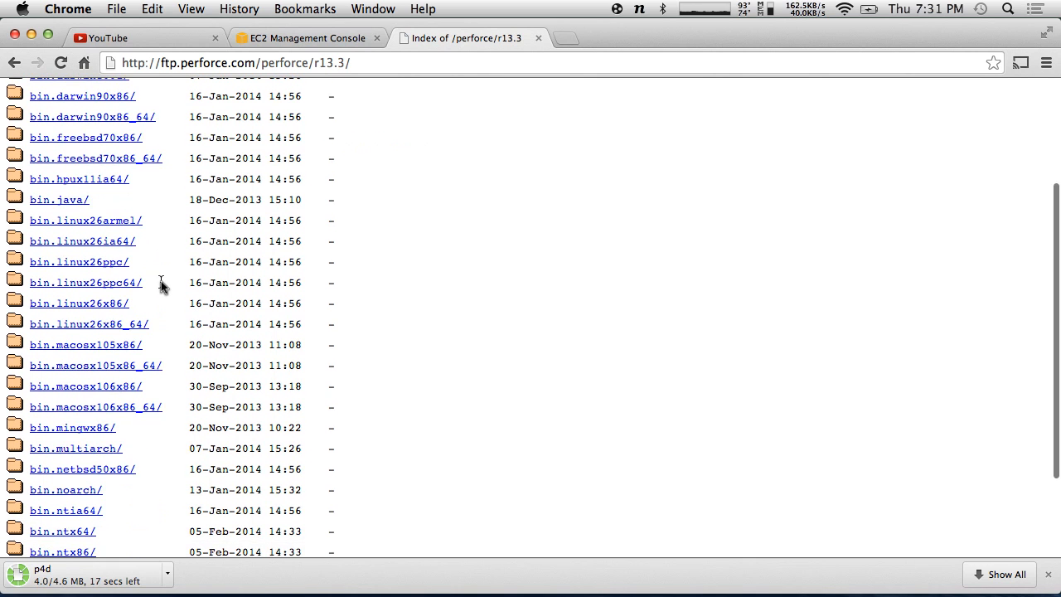
{"action": "scroll", "coordinate": [161, 284], "scroll_direction": "up", "scroll_amount": 1}
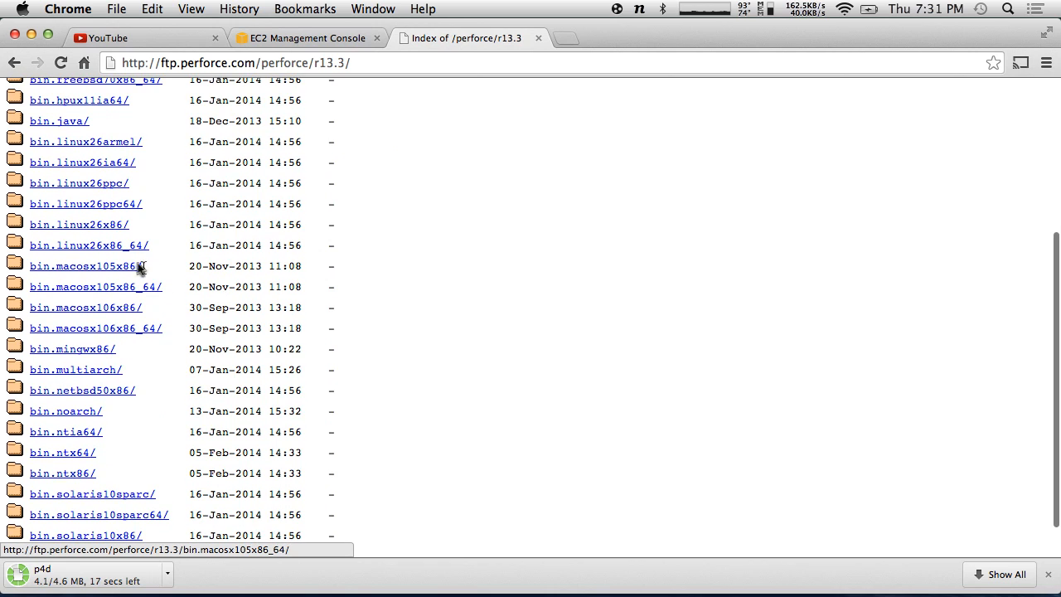
{"action": "left_click", "coordinate": [130, 247]}
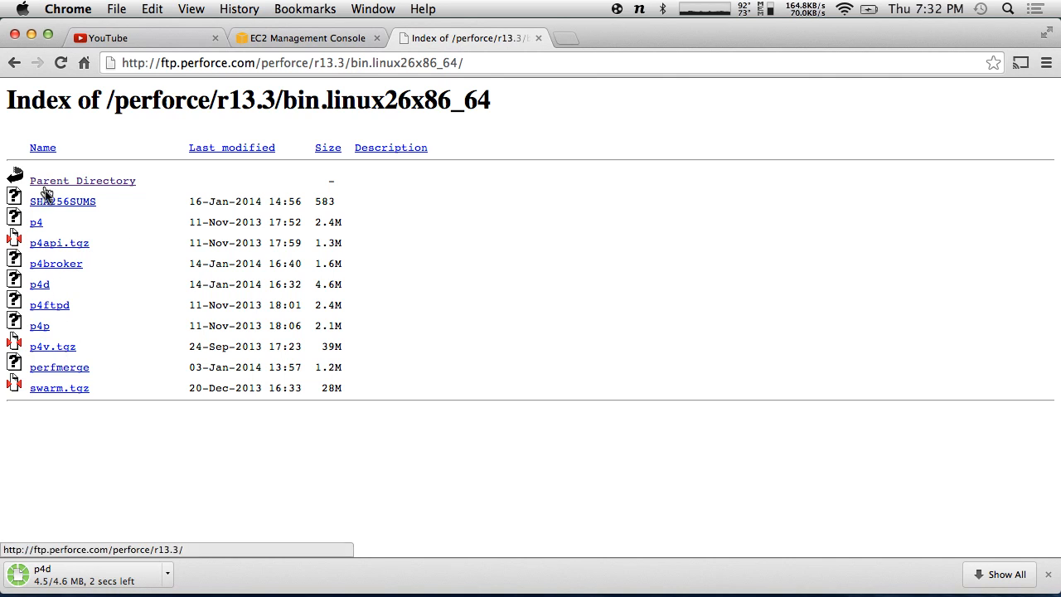
- Copy the p4d link address and bring up iTerm
{"action": "right_click", "coordinate": [39, 282]}
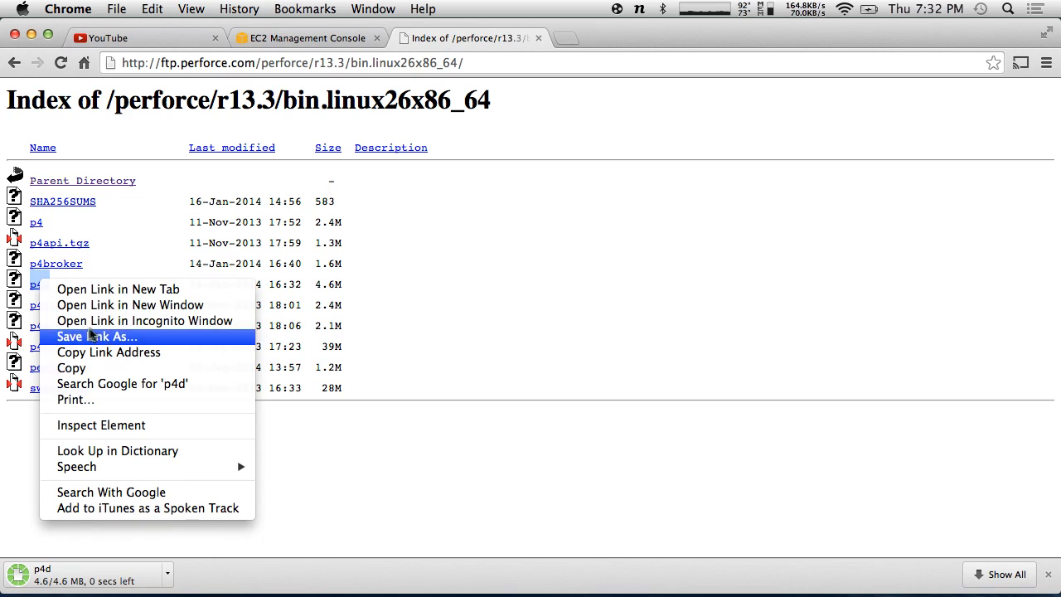
{"action": "left_click", "coordinate": [116, 351]}
{"action": "key", "text": "super+Tab"}
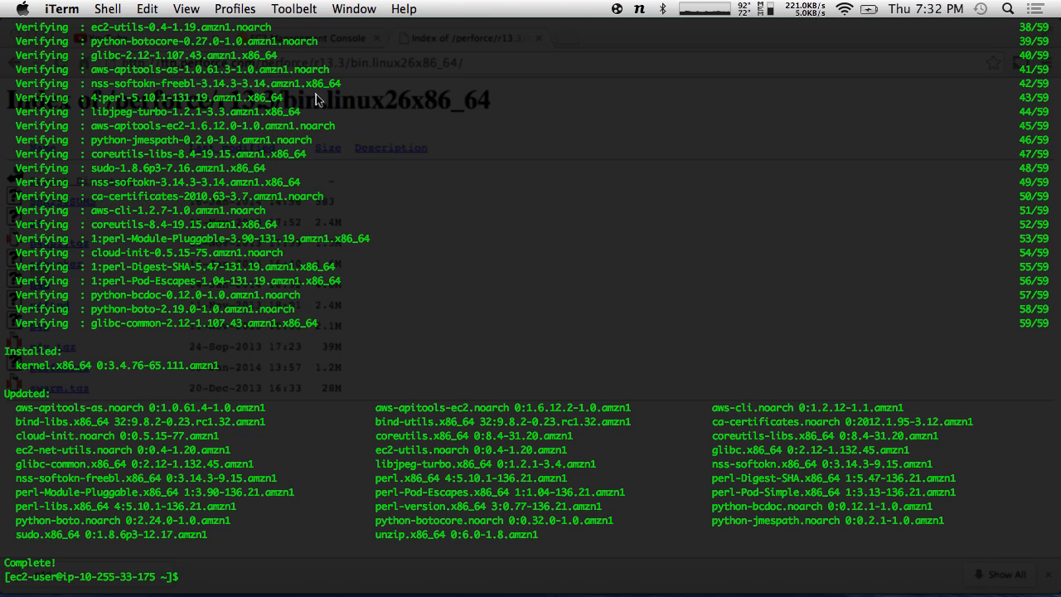
- Try ftp, then sftp with the pasted p4d URL on the EC2 server
{"action": "type", "text": "ftp"}
{"action": "key", "text": "Return"}
{"action": "type", "text": "sft"}
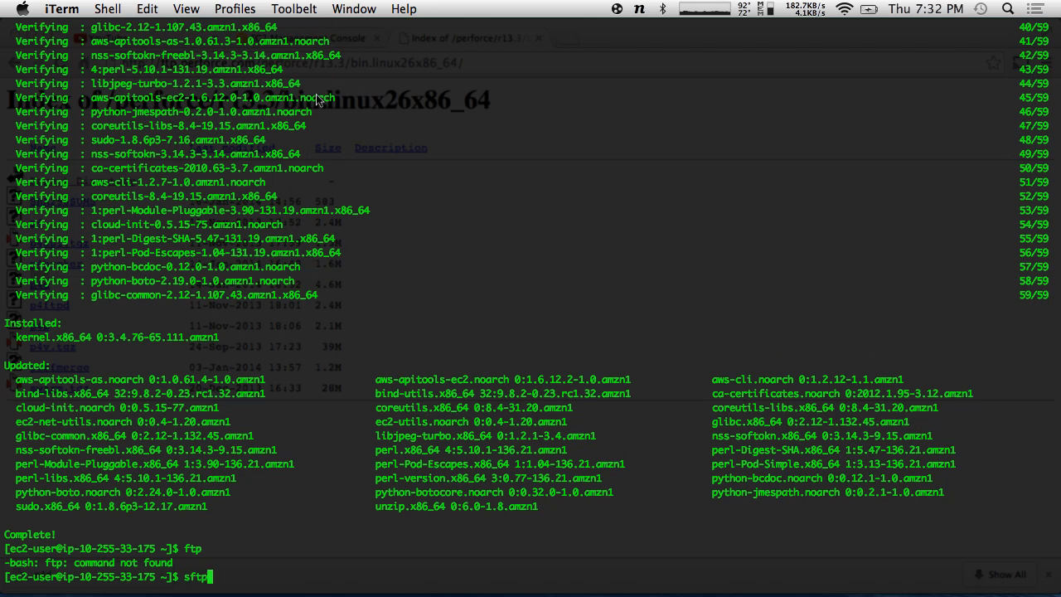
{"action": "type", "text": "p"}
{"action": "key", "text": "Return"}
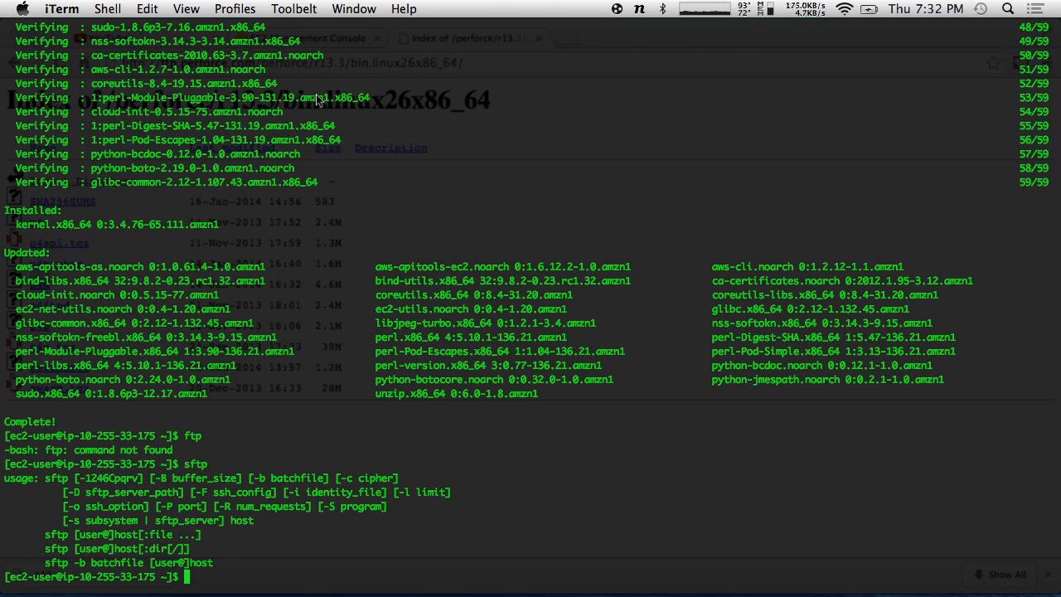
{"action": "type", "text": "sftp"}
{"action": "key", "text": "super+v"}
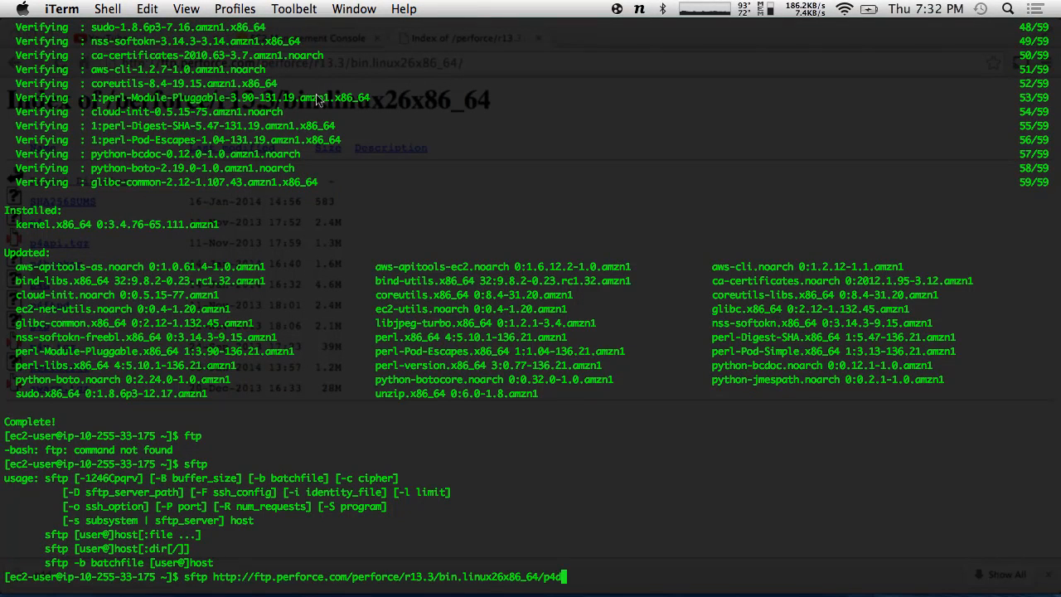
{"action": "type", "text": "p4d"}
{"action": "key", "text": "Return"}
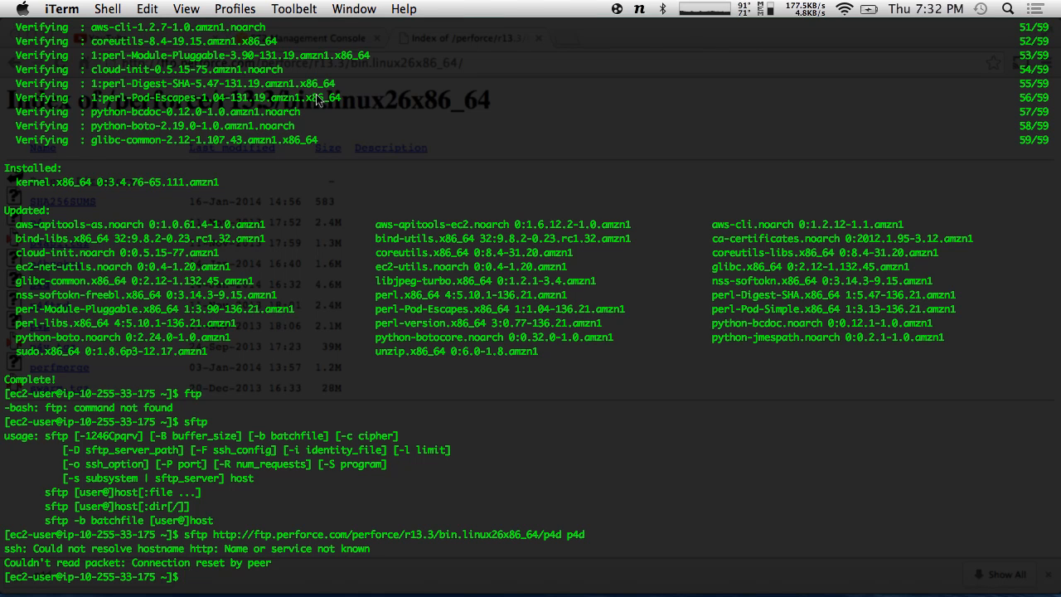
{"action": "key", "text": "Up"}
{"action": "key", "text": "Left"}
{"action": "key", "text": "Left"}
{"action": "key", "text": "Left"}
{"action": "key", "text": "Left"}
{"action": "key", "text": "Left"}
{"action": "key", "text": "Left"}
{"action": "key", "text": "Left"}
{"action": "key", "text": "Left"}
{"action": "key", "text": "Left"}
{"action": "key", "text": "Left"}
{"action": "key", "text": "Left"}
{"action": "key", "text": "Left"}
{"action": "key", "text": "Left"}
{"action": "key", "text": "Left"}
{"action": "key", "text": "Left"}
{"action": "key", "text": "Left"}
{"action": "key", "text": "Left"}
{"action": "key", "text": "Left"}
{"action": "key", "text": "Left"}
{"action": "key", "text": "Left"}
{"action": "key", "text": "Left"}
{"action": "key", "text": "Left"}
{"action": "key", "text": "Left"}
{"action": "key", "text": "Left"}
{"action": "key", "text": "Left"}
{"action": "key", "text": "Left"}
{"action": "key", "text": "Left"}
{"action": "key", "text": "Left"}
{"action": "key", "text": "Left"}
{"action": "key", "text": "Left"}
{"action": "key", "text": "Left"}
{"action": "key", "text": "Left"}
{"action": "key", "text": "Left"}
{"action": "key", "text": "Left"}
{"action": "key", "text": "Left"}
{"action": "key", "text": "Left"}
{"action": "key", "text": "Left"}
{"action": "key", "text": "Left"}
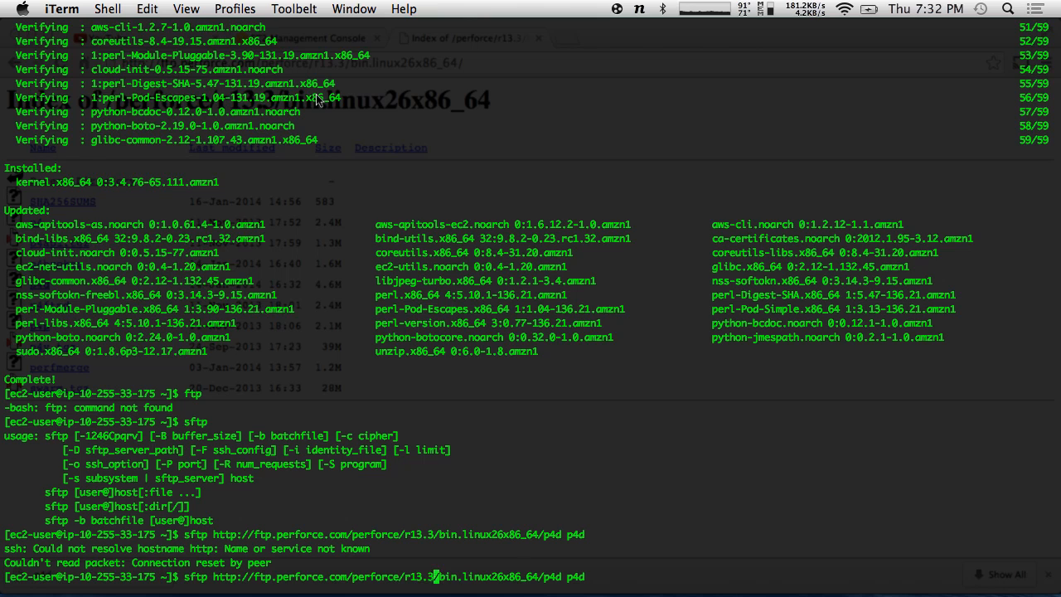
{"action": "key", "text": "Left"}
{"action": "key", "text": "Left"}
{"action": "key", "text": "Left"}
{"action": "key", "text": "Left"}
{"action": "key", "text": "Left"}
{"action": "key", "text": "Left"}
{"action": "key", "text": "Left"}
{"action": "key", "text": "Left"}
{"action": "key", "text": "Left"}
{"action": "key", "text": "Left"}
{"action": "key", "text": "Left"}
{"action": "key", "text": "Left"}
{"action": "key", "text": "Left"}
{"action": "key", "text": "Left"}
{"action": "key", "text": "Left"}
{"action": "key", "text": "Left"}
{"action": "key", "text": "Left"}
{"action": "key", "text": "Left"}
{"action": "key", "text": "Left"}
{"action": "key", "text": "BackSpace"}
{"action": "key", "text": "BackSpace"}
{"action": "key", "text": "BackSpace"}
{"action": "key", "text": "BackSpace"}
{"action": "key", "text": "BackSpace"}
{"action": "key", "text": "BackSpace"}
{"action": "key", "text": "BackSpace"}
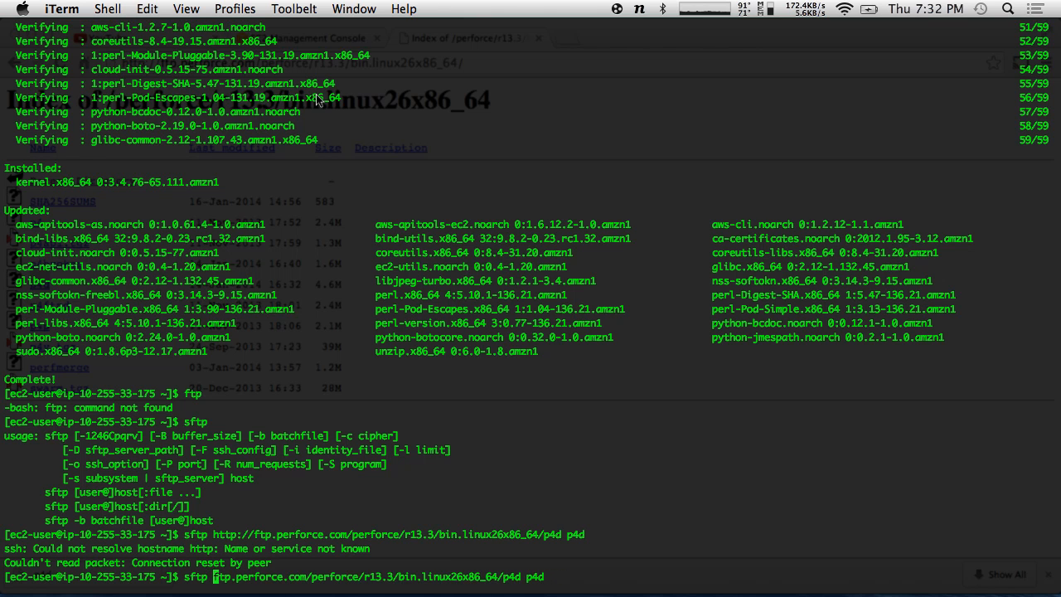
{"action": "key", "text": "Return"}
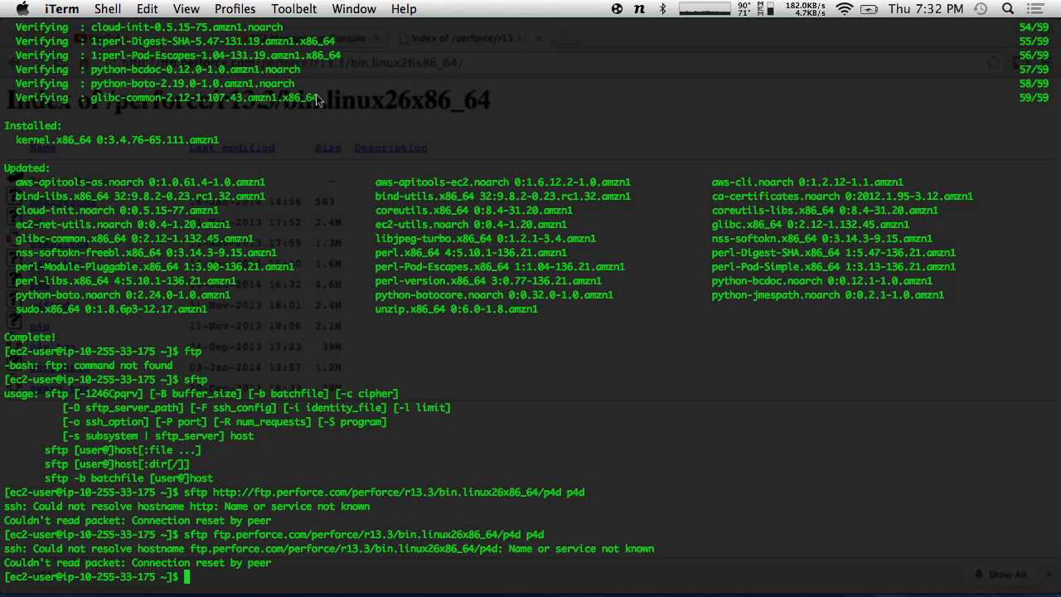
{"action": "key", "text": "alt+space"}
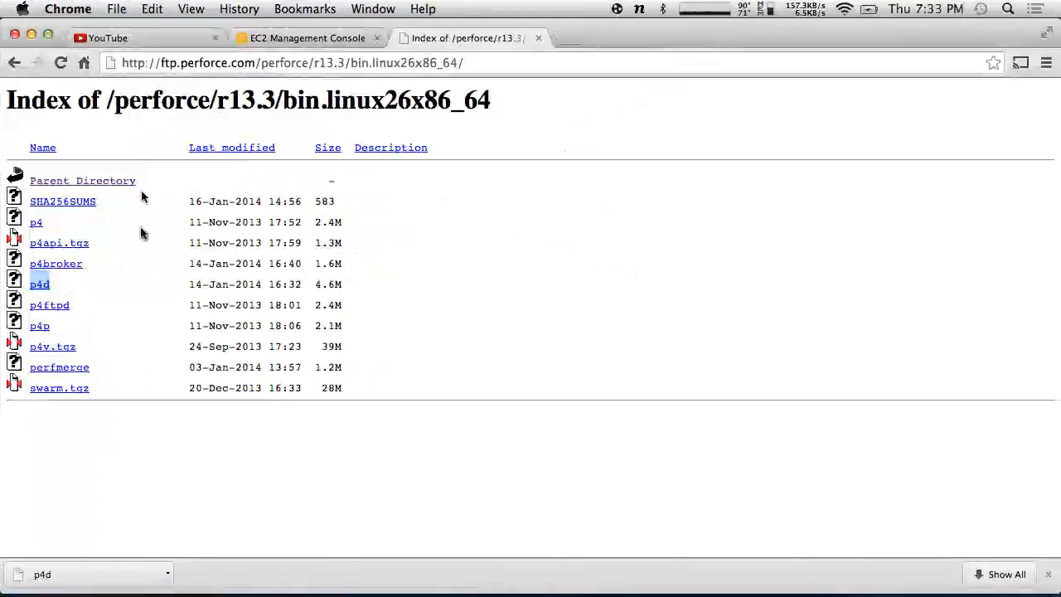
- Reveal the downloaded p4d in Finder's Downloads folder and switch Spaces back to iTerm
{"action": "left_click", "coordinate": [168, 574]}
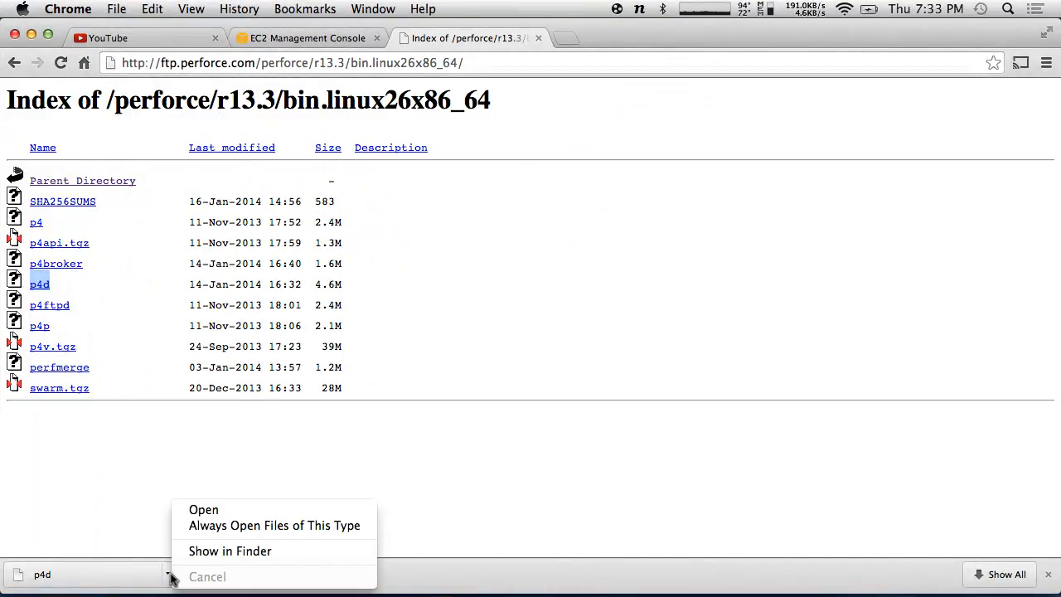
{"action": "left_click", "coordinate": [224, 550]}
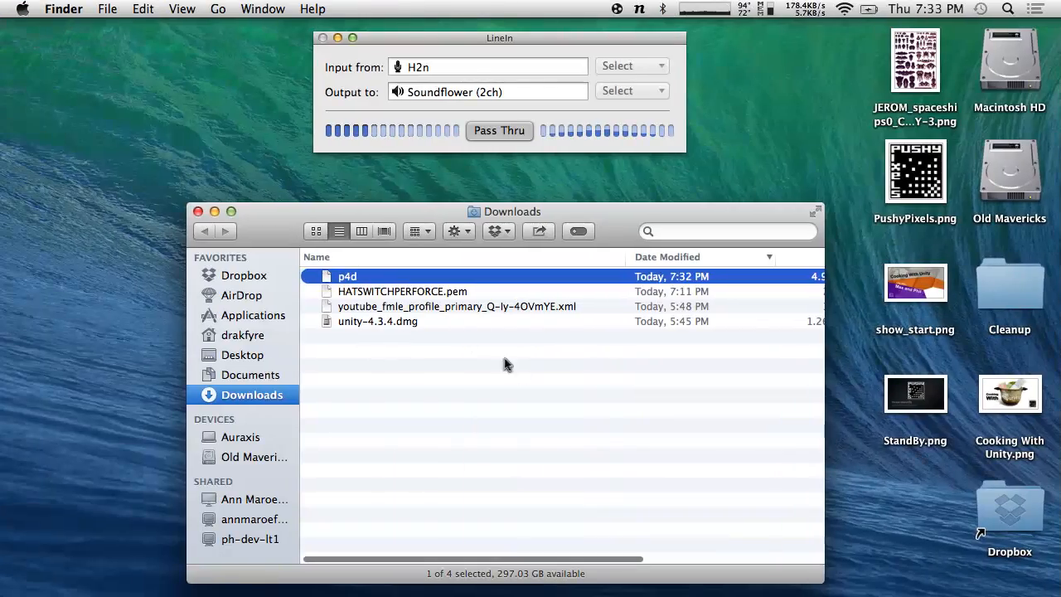
{"action": "left_click", "coordinate": [462, 475]}
{"action": "key", "text": "ctrl+Right"}
{"action": "key", "text": "ctrl+Right"}
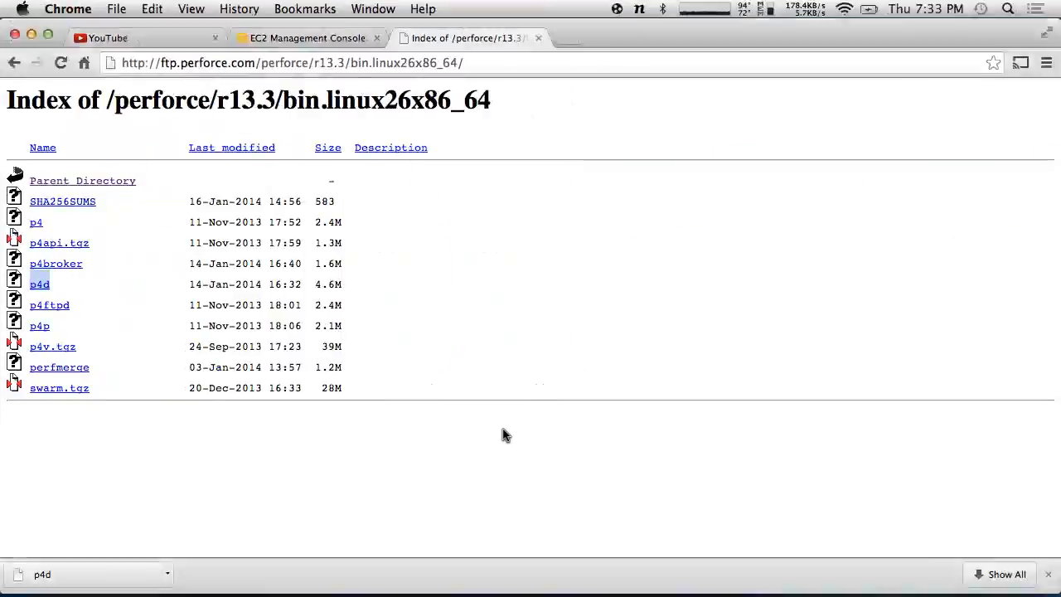
{"action": "key", "text": "ctrl+Right"}
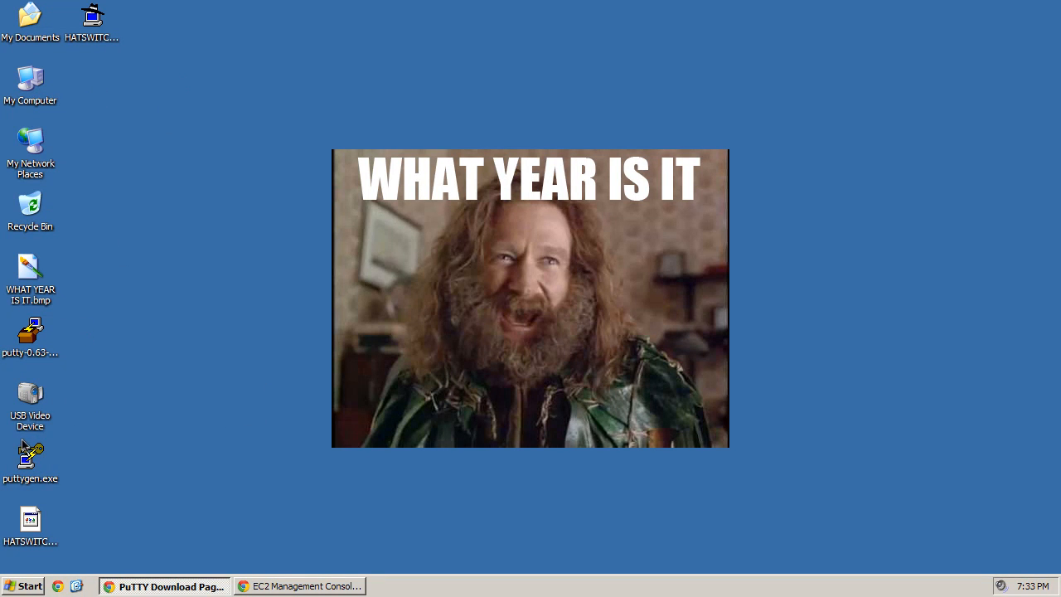
{"action": "key", "text": "ctrl+Left"}
{"action": "key", "text": "ctrl+Left"}
{"action": "key", "text": "ctrl+Left"}
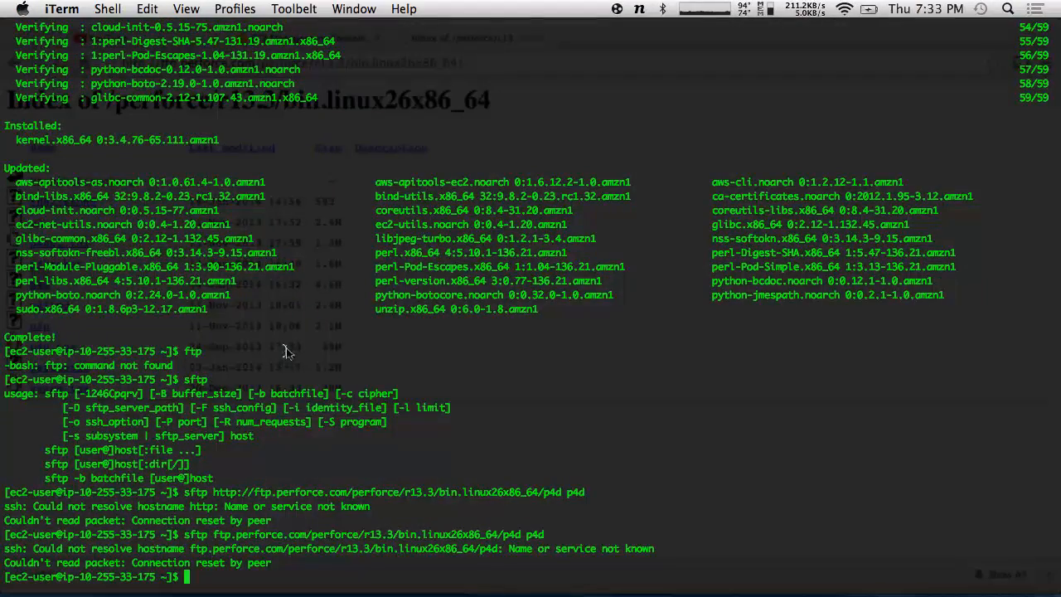
- Exit the EC2 session and paste the p4d address at the local prompt, trimming its end
{"action": "type", "text": "exit"}
{"action": "key", "text": "Return"}
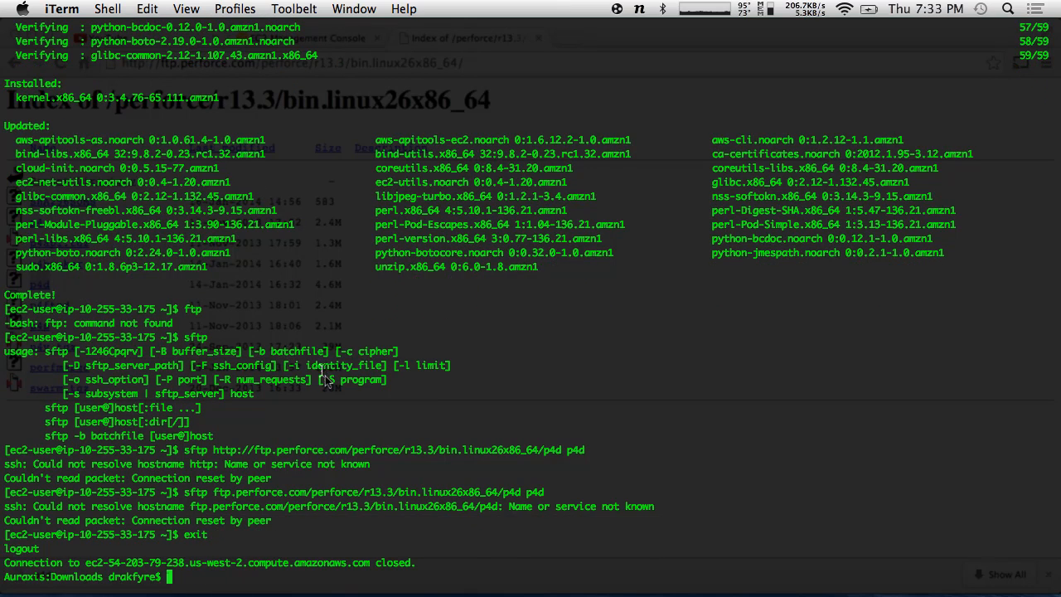
{"action": "key", "text": "super+v"}
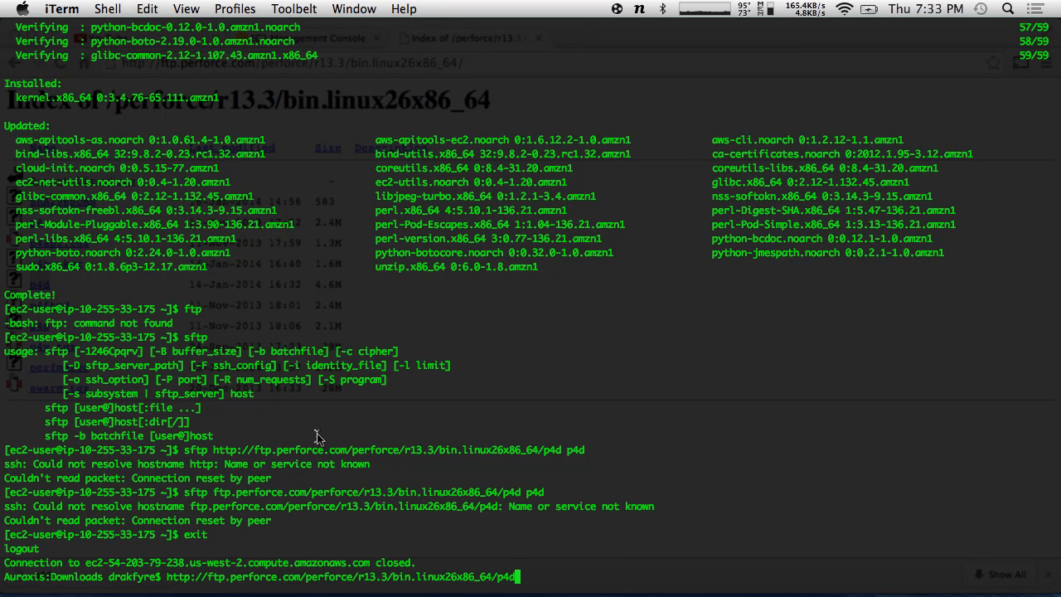
{"action": "key", "text": "BackSpace"}
{"action": "key", "text": "BackSpace"}
{"action": "key", "text": "BackSpace"}
{"action": "key", "text": "BackSpace"}
{"action": "key", "text": "BackSpace"}
{"action": "key", "text": "BackSpace"}
{"action": "key", "text": "BackSpace"}
{"action": "key", "text": "BackSpace"}
{"action": "key", "text": "BackSpace"}
{"action": "key", "text": "BackSpace"}
{"action": "key", "text": "BackSpace"}
{"action": "key", "text": "BackSpace"}
{"action": "key", "text": "BackSpace"}
{"action": "key", "text": "BackSpace"}
{"action": "key", "text": "BackSpace"}
{"action": "key", "text": "BackSpace"}
{"action": "key", "text": "BackSpace"}
{"action": "key", "text": "BackSpace"}
{"action": "key", "text": "BackSpace"}
{"action": "key", "text": "BackSpace"}
{"action": "key", "text": "BackSpace"}
{"action": "key", "text": "BackSpace"}
{"action": "key", "text": "BackSpace"}
{"action": "key", "text": "BackSpace"}
{"action": "key", "text": "BackSpace"}
{"action": "key", "text": "BackSpace"}
{"action": "key", "text": "BackSpace"}
{"action": "key", "text": "BackSpace"}
{"action": "key", "text": "BackSpace"}
{"action": "key", "text": "BackSpace"}
{"action": "key", "text": "BackSpace"}
{"action": "key", "text": "BackSpace"}
{"action": "key", "text": "BackSpace"}
{"action": "key", "text": "BackSpace"}
{"action": "key", "text": "BackSpace"}
{"action": "key", "text": "BackSpace"}
{"action": "key", "text": "BackSpace"}
{"action": "key", "text": "BackSpace"}
{"action": "key", "text": "BackSpace"}
{"action": "key", "text": "BackSpace"}
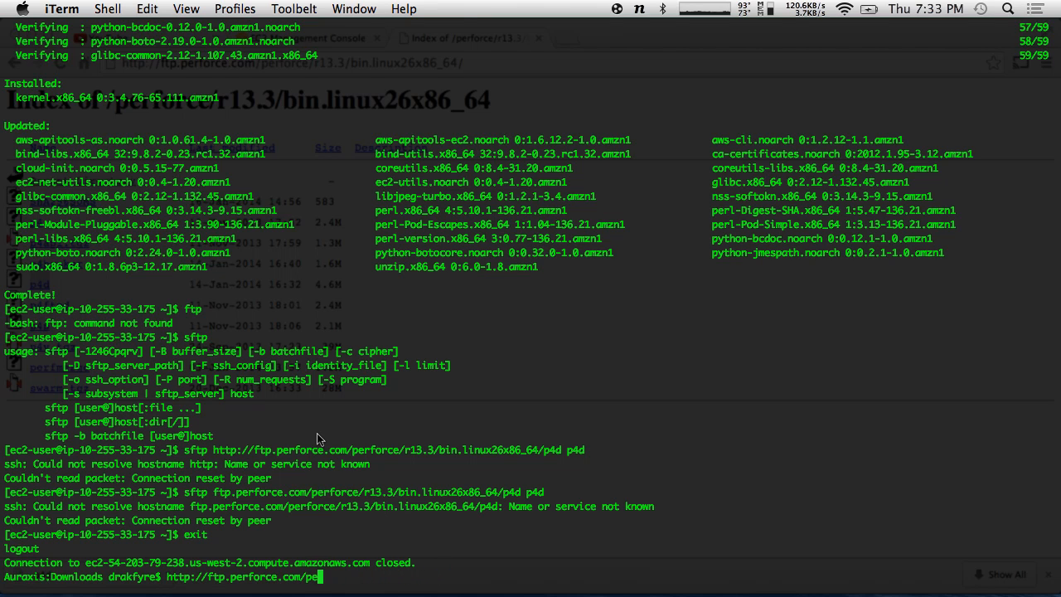
{"action": "key", "text": "BackSpace"}
{"action": "key", "text": "BackSpace"}
{"action": "key", "text": "BackSpace"}
{"action": "key", "text": "BackSpace"}
{"action": "key", "text": "BackSpace"}
{"action": "key", "text": "BackSpace"}
{"action": "key", "text": "BackSpace"}
{"action": "key", "text": "BackSpace"}
{"action": "key", "text": "BackSpace"}
{"action": "key", "text": "BackSpace"}
{"action": "key", "text": "BackSpace"}
{"action": "key", "text": "BackSpace"}
{"action": "key", "text": "BackSpace"}
{"action": "key", "text": "BackSpace"}
{"action": "key", "text": "BackSpace"}
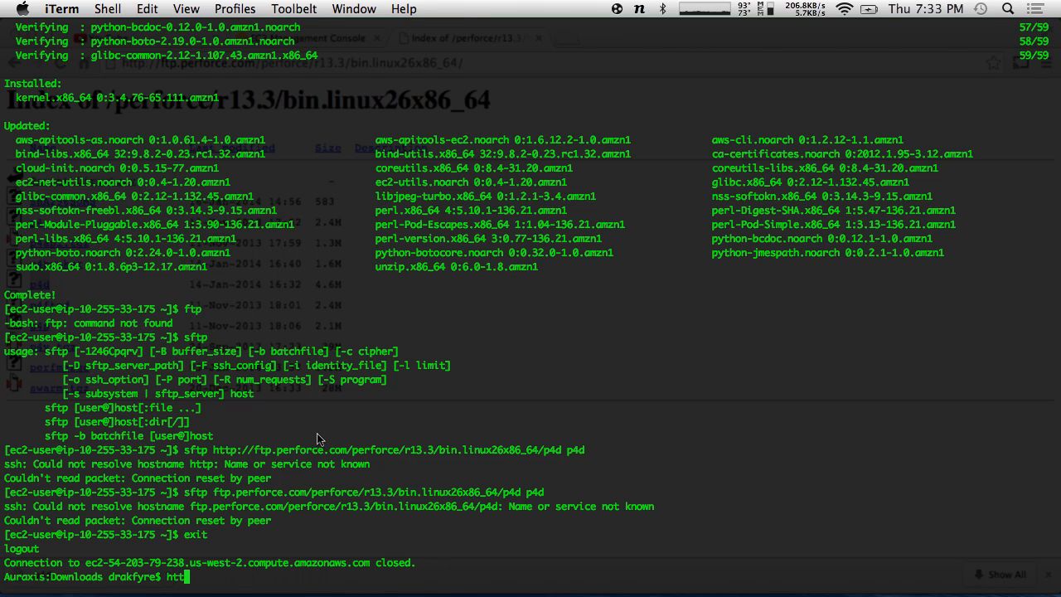
- Turn the recalled ssh login command into an scp command using the HATSWITCHPERFORCE.pem key
{"action": "key", "text": "Up"}
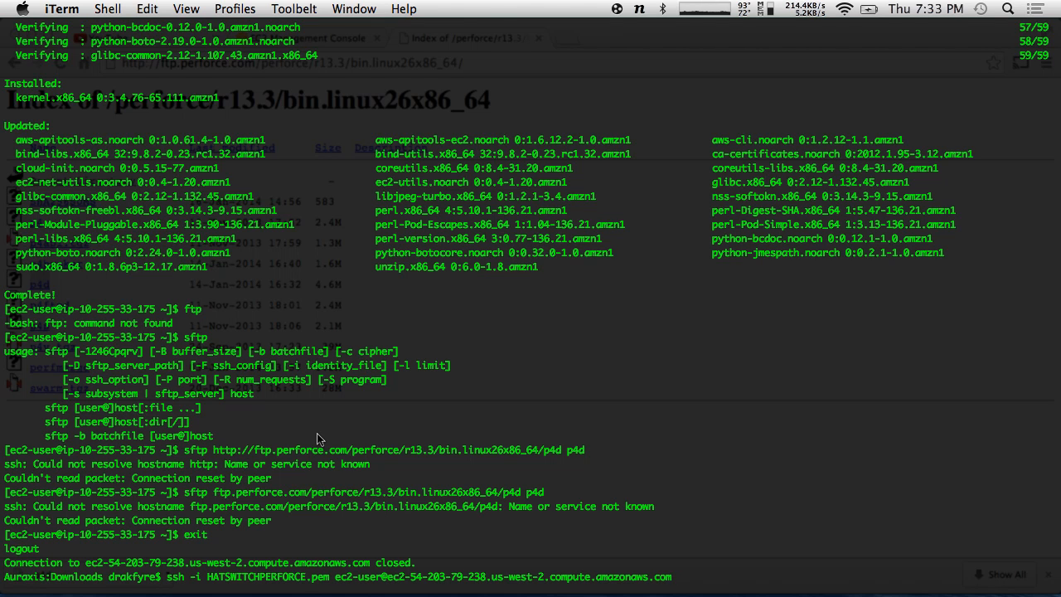
{"action": "key", "text": "Left"}
{"action": "key", "text": "Left"}
{"action": "key", "text": "Left"}
{"action": "key", "text": "Left"}
{"action": "key", "text": "Left"}
{"action": "key", "text": "Left"}
{"action": "key", "text": "Left"}
{"action": "key", "text": "Left"}
{"action": "key", "text": "Left"}
{"action": "key", "text": "Left"}
{"action": "key", "text": "Left"}
{"action": "key", "text": "Left"}
{"action": "key", "text": "Left"}
{"action": "key", "text": "Left"}
{"action": "key", "text": "Left"}
{"action": "key", "text": "Left"}
{"action": "key", "text": "Left"}
{"action": "key", "text": "Left"}
{"action": "key", "text": "Left"}
{"action": "key", "text": "Left"}
{"action": "key", "text": "Left"}
{"action": "key", "text": "Left"}
{"action": "key", "text": "Left"}
{"action": "key", "text": "Left"}
{"action": "key", "text": "Left"}
{"action": "key", "text": "Left"}
{"action": "key", "text": "Left"}
{"action": "key", "text": "Left"}
{"action": "key", "text": "Left"}
{"action": "key", "text": "Left"}
{"action": "key", "text": "Left"}
{"action": "key", "text": "Left"}
{"action": "key", "text": "Left"}
{"action": "key", "text": "Left"}
{"action": "key", "text": "Left"}
{"action": "key", "text": "Left"}
{"action": "key", "text": "Left"}
{"action": "key", "text": "Left"}
{"action": "key", "text": "Left"}
{"action": "key", "text": "Left"}
{"action": "key", "text": "Left"}
{"action": "key", "text": "Left"}
{"action": "key", "text": "Left"}
{"action": "key", "text": "Left"}
{"action": "key", "text": "Left"}
{"action": "key", "text": "Left"}
{"action": "key", "text": "Left"}
{"action": "key", "text": "Left"}
{"action": "key", "text": "Left"}
{"action": "key", "text": "Left"}
{"action": "key", "text": "Left"}
{"action": "key", "text": "Left"}
{"action": "key", "text": "Left"}
{"action": "key", "text": "Left"}
{"action": "key", "text": "Left"}
{"action": "key", "text": "Left"}
{"action": "key", "text": "Left"}
{"action": "key", "text": "Left"}
{"action": "key", "text": "Left"}
{"action": "key", "text": "Left"}
{"action": "key", "text": "Left"}
{"action": "key", "text": "Left"}
{"action": "key", "text": "Left"}
{"action": "key", "text": "Left"}
{"action": "key", "text": "Left"}
{"action": "key", "text": "Left"}
{"action": "key", "text": "Left"}
{"action": "key", "text": "Left"}
{"action": "key", "text": "Left"}
{"action": "key", "text": "Left"}
{"action": "key", "text": "Left"}
{"action": "key", "text": "Left"}
{"action": "key", "text": "Left"}
{"action": "key", "text": "Left"}
{"action": "key", "text": "Left"}
{"action": "key", "text": "BackSpace"}
{"action": "key", "text": "BackSpace"}
{"action": "key", "text": "BackSpace"}
{"action": "type", "text": "scp"}
{"action": "key", "text": "Right"}
{"action": "key", "text": "Right"}
{"action": "key", "text": "Right"}
{"action": "key", "text": "Right"}
{"action": "key", "text": "Right"}
{"action": "key", "text": "Right"}
{"action": "key", "text": "Right"}
{"action": "key", "text": "Right"}
{"action": "key", "text": "Right"}
{"action": "key", "text": "Right"}
{"action": "key", "text": "Right"}
{"action": "key", "text": "Right"}
{"action": "key", "text": "Right"}
{"action": "key", "text": "Right"}
{"action": "key", "text": "Right"}
{"action": "key", "text": "Right"}
{"action": "key", "text": "Right"}
{"action": "key", "text": "Right"}
{"action": "key", "text": "Right"}
{"action": "key", "text": "Right"}
{"action": "key", "text": "Right"}
{"action": "key", "text": "Right"}
{"action": "key", "text": "Right"}
{"action": "key", "text": "Right"}
{"action": "key", "text": "Right"}
{"action": "key", "text": "Right"}
{"action": "key", "text": "Right"}
{"action": "key", "text": "Right"}
{"action": "key", "text": "Right"}
{"action": "key", "text": "Right"}
{"action": "key", "text": "Right"}
{"action": "key", "text": "Right"}
{"action": "key", "text": "Right"}
{"action": "key", "text": "Right"}
{"action": "key", "text": "Right"}
{"action": "key", "text": "Right"}
{"action": "key", "text": "Right"}
{"action": "key", "text": "Right"}
{"action": "key", "text": "Right"}
{"action": "key", "text": "Right"}
{"action": "key", "text": "Left"}
{"action": "key", "text": "Left"}
{"action": "key", "text": "Left"}
{"action": "key", "text": "Left"}
{"action": "key", "text": "Left"}
{"action": "key", "text": "Left"}
{"action": "key", "text": "Left"}
{"action": "key", "text": "super+Tab"}
- Search Google for 'scp syntax' in the new tab
{"action": "left_click", "coordinate": [563, 38]}
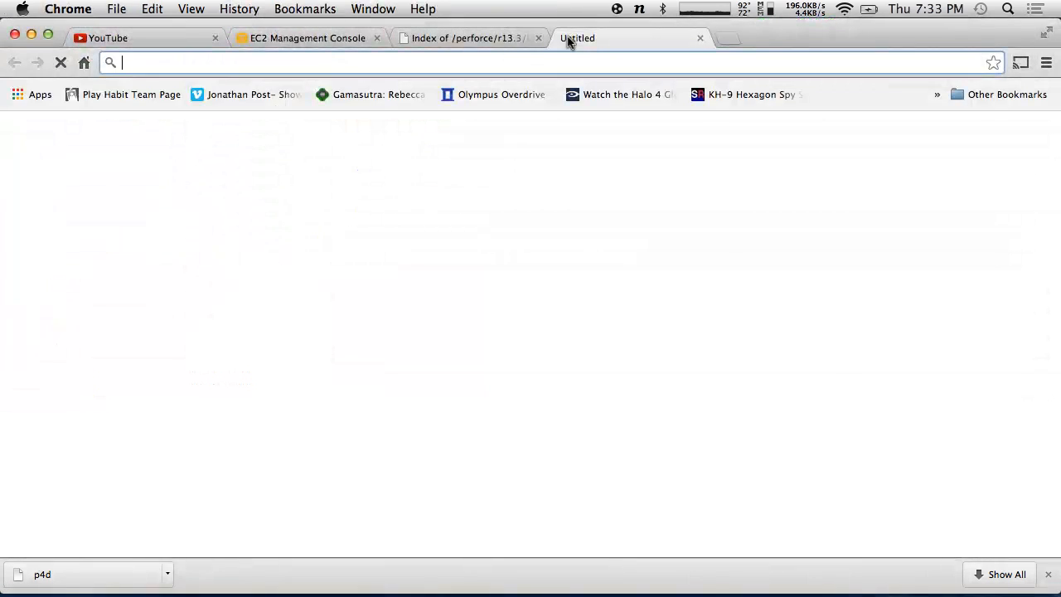
{"action": "type", "text": "scp syntac"}
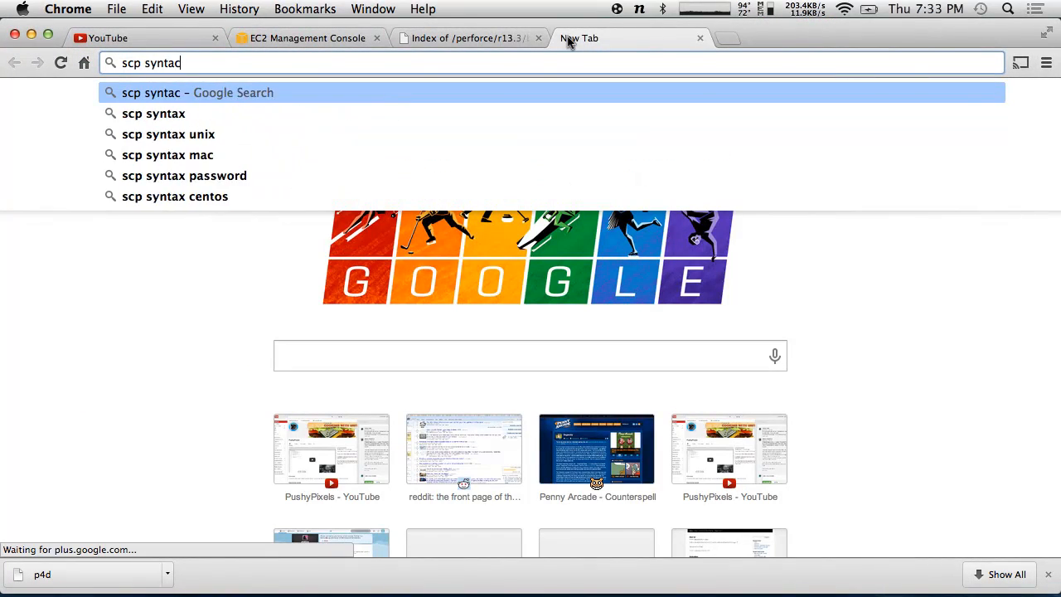
{"action": "key", "text": "BackSpace"}
{"action": "type", "text": "x"}
{"action": "key", "text": "Return"}
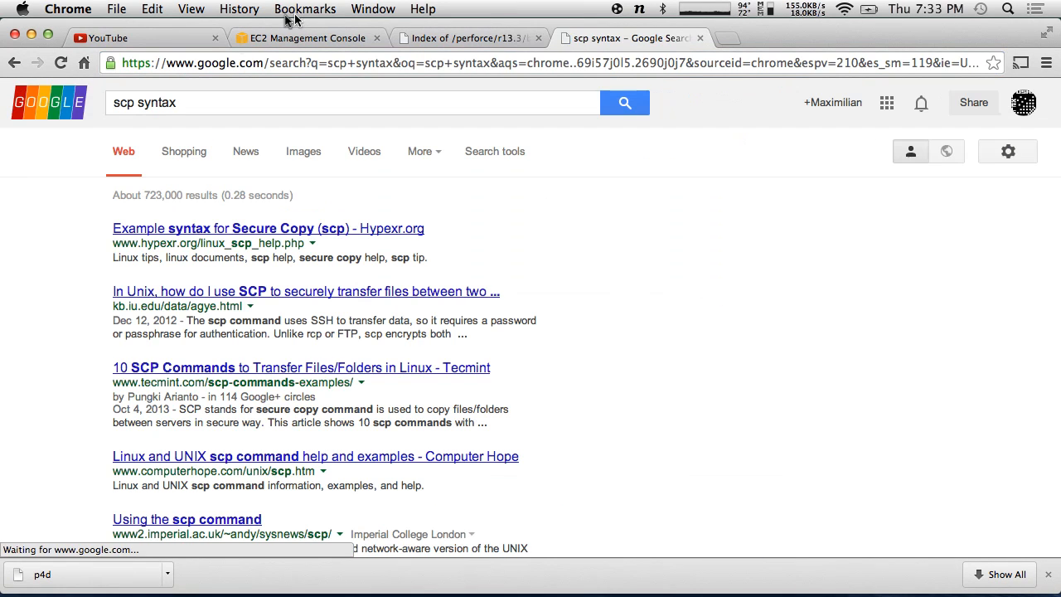
- Read the Hypexr.org Secure Copy examples page, then return to iTerm
{"action": "left_click", "coordinate": [296, 234]}
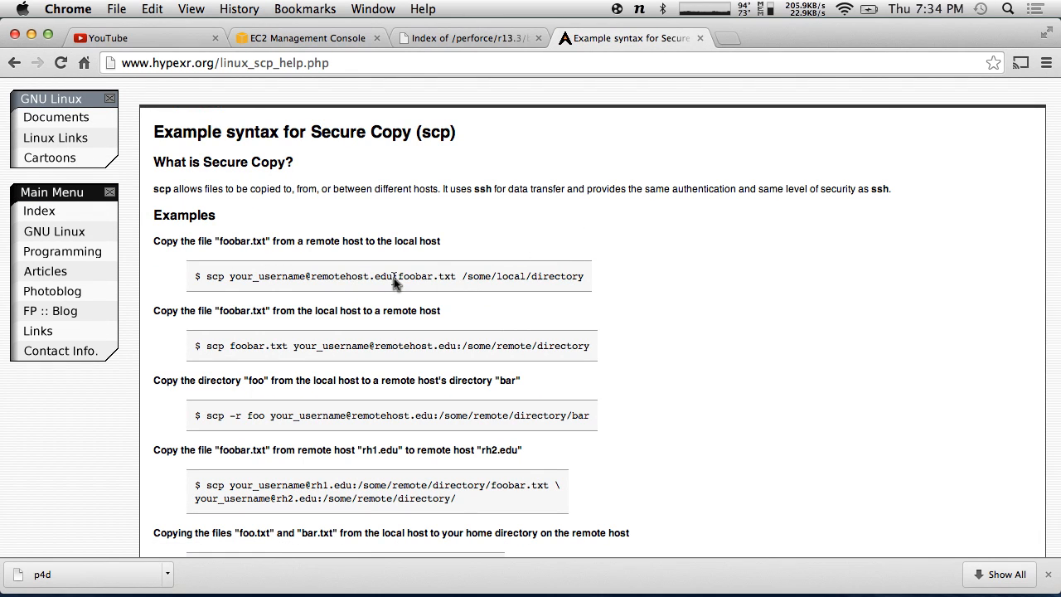
{"action": "scroll", "coordinate": [402, 332], "scroll_direction": "down", "scroll_amount": 1}
{"action": "scroll", "coordinate": [404, 334], "scroll_direction": "down", "scroll_amount": 2}
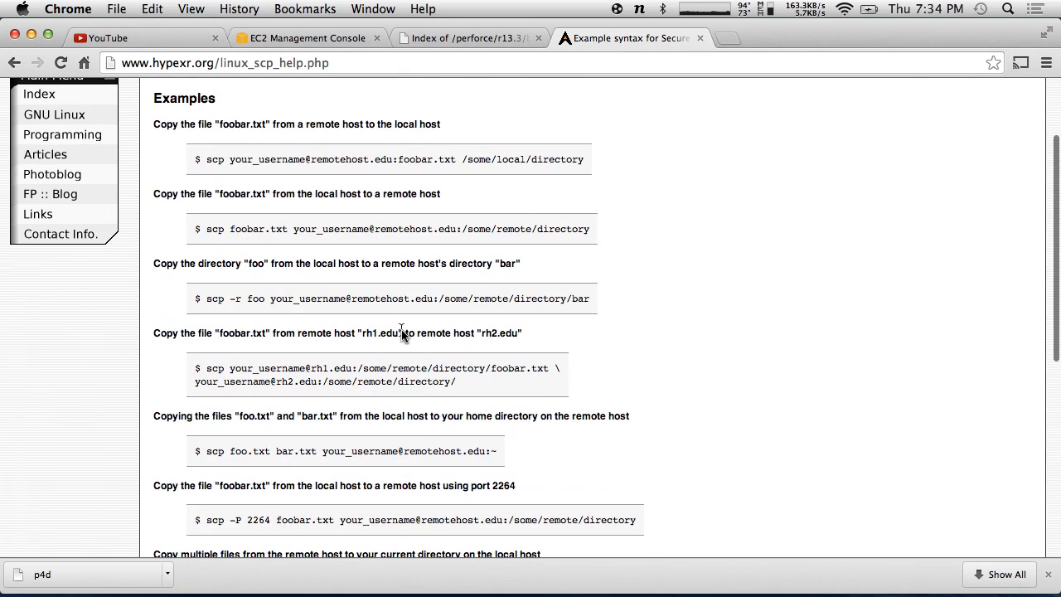
{"action": "scroll", "coordinate": [402, 332], "scroll_direction": "up", "scroll_amount": 2}
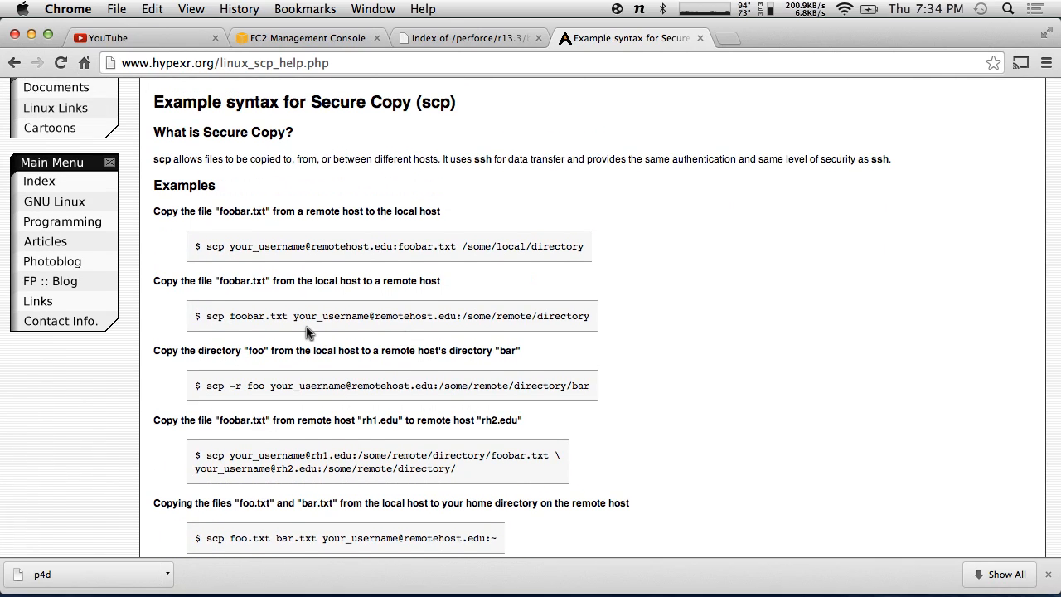
{"action": "key", "text": "super+Tab"}
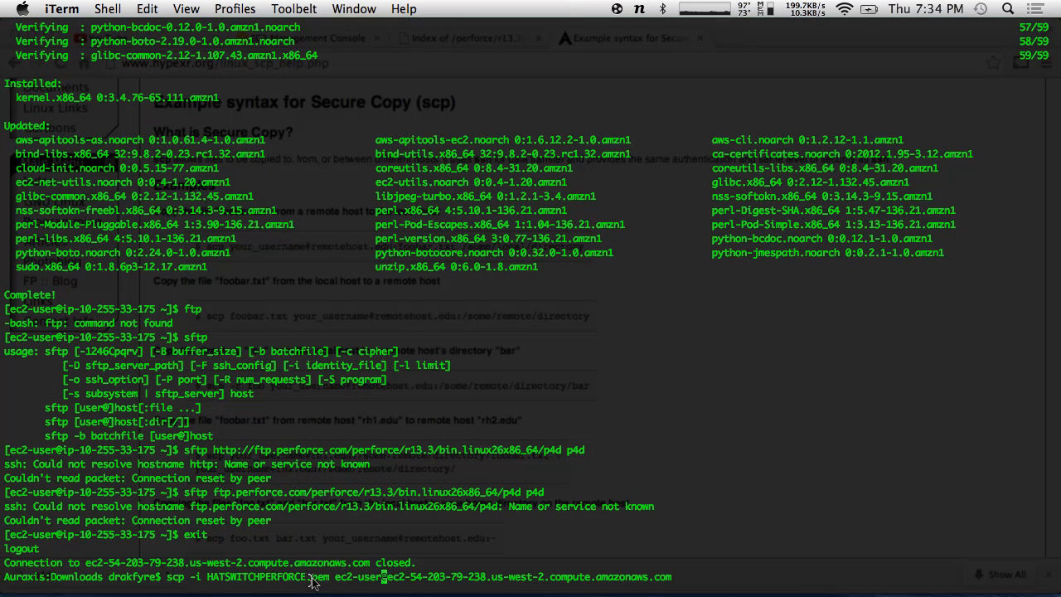
- Insert p4d into the scp command for ec2-user at the EC2 host and run it
{"action": "key", "text": "Left"}
{"action": "key", "text": "Left"}
{"action": "key", "text": "Left"}
{"action": "key", "text": "Left"}
{"action": "key", "text": "Left"}
{"action": "key", "text": "Left"}
{"action": "key", "text": "Left"}
{"action": "key", "text": "Right"}
{"action": "key", "text": "Right"}
{"action": "key", "text": "Right"}
{"action": "key", "text": "Right"}
{"action": "key", "text": "Right"}
{"action": "key", "text": "Right"}
{"action": "key", "text": "Right"}
{"action": "key", "text": "super+Tab"}
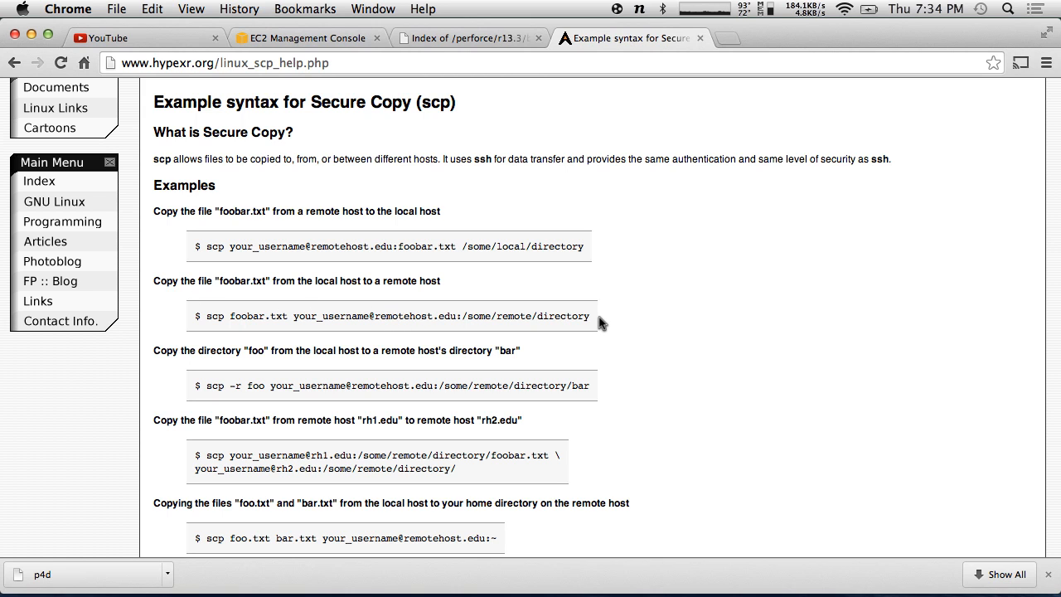
{"action": "key", "text": "super+Tab"}
{"action": "key", "text": "Right"}
{"action": "key", "text": "Right"}
{"action": "key", "text": "Right"}
{"action": "key", "text": "Right"}
{"action": "key", "text": "Right"}
{"action": "key", "text": "Right"}
{"action": "key", "text": "Right"}
{"action": "key", "text": "Right"}
{"action": "key", "text": "Right"}
{"action": "key", "text": "Right"}
{"action": "key", "text": "Left"}
{"action": "key", "text": "Left"}
{"action": "key", "text": "Left"}
{"action": "key", "text": "Left"}
{"action": "key", "text": "Left"}
{"action": "key", "text": "Left"}
{"action": "key", "text": "Left"}
{"action": "key", "text": "Left"}
{"action": "key", "text": "Left"}
{"action": "key", "text": "Left"}
{"action": "key", "text": "Left"}
{"action": "key", "text": "Left"}
{"action": "key", "text": "Left"}
{"action": "key", "text": "Left"}
{"action": "key", "text": "Left"}
{"action": "key", "text": "Left"}
{"action": "key", "text": "Left"}
{"action": "key", "text": "Left"}
{"action": "key", "text": "Left"}
{"action": "key", "text": "Left"}
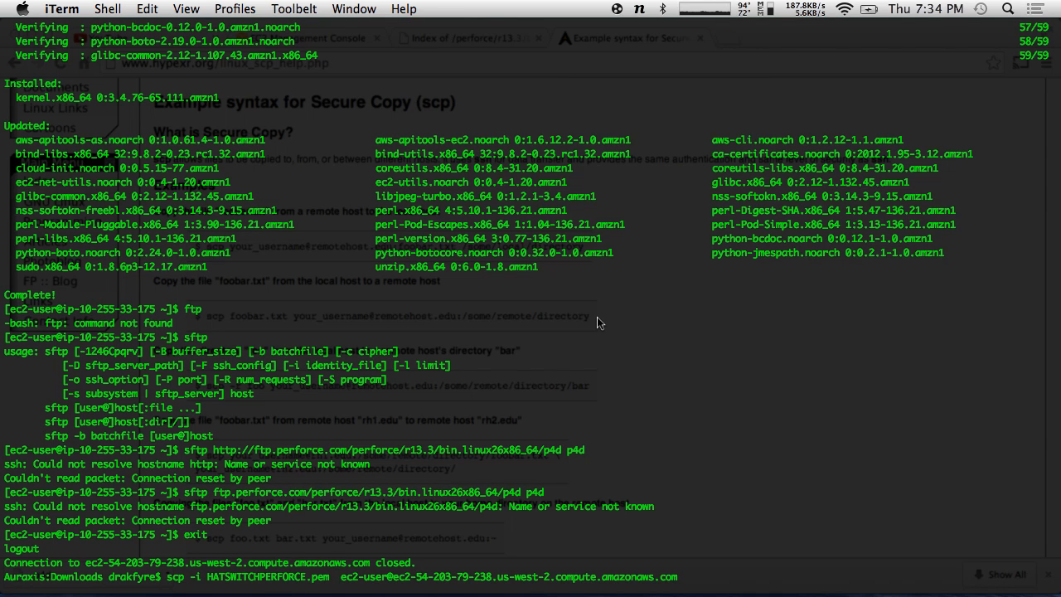
{"action": "type", "text": "p4d"}
{"action": "key", "text": "Delete"}
{"action": "key", "text": "Right"}
{"action": "key", "text": "Right"}
{"action": "key", "text": "Right"}
{"action": "key", "text": "Right"}
{"action": "key", "text": "Right"}
{"action": "key", "text": "Right"}
{"action": "key", "text": "Right"}
{"action": "key", "text": "Right"}
{"action": "key", "text": "Right"}
{"action": "key", "text": "Right"}
{"action": "key", "text": "Right"}
{"action": "key", "text": "Right"}
{"action": "key", "text": "Right"}
{"action": "key", "text": "Right"}
{"action": "key", "text": "Right"}
{"action": "key", "text": "Right"}
{"action": "key", "text": "Right"}
{"action": "key", "text": "Right"}
{"action": "key", "text": "Right"}
{"action": "key", "text": "Right"}
{"action": "key", "text": "Right"}
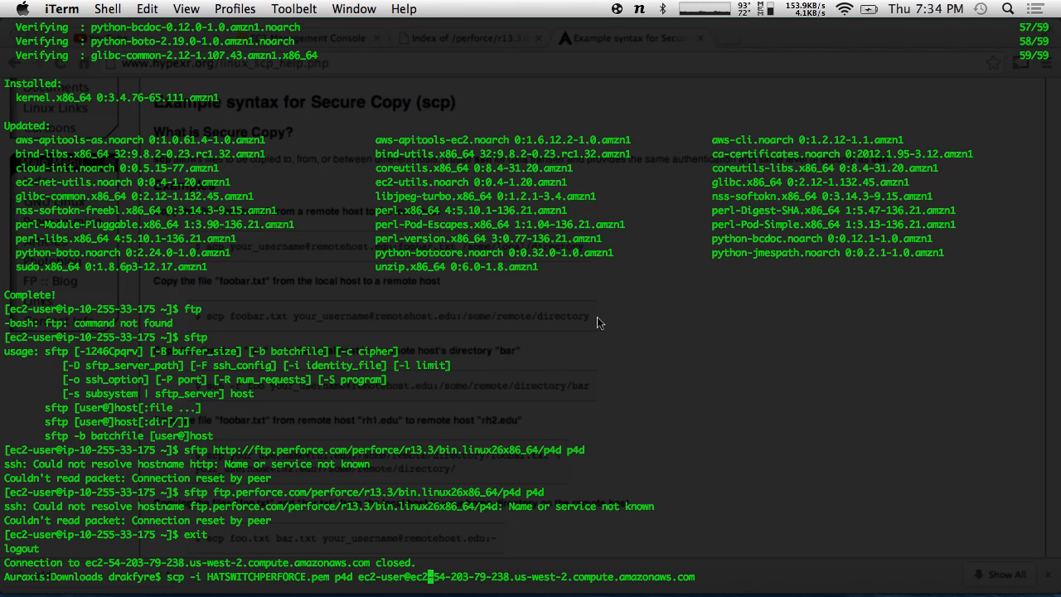
{"action": "key", "text": "Right"}
{"action": "key", "text": "Right"}
{"action": "key", "text": "Right"}
{"action": "key", "text": "Right"}
{"action": "key", "text": "Right"}
{"action": "key", "text": "Right"}
{"action": "key", "text": "Right"}
{"action": "key", "text": "Right"}
{"action": "key", "text": "Right"}
{"action": "key", "text": "Right"}
{"action": "key", "text": "Right"}
{"action": "key", "text": "Right"}
{"action": "key", "text": "Right"}
{"action": "key", "text": "Right"}
{"action": "key", "text": "Right"}
{"action": "key", "text": "Right"}
{"action": "key", "text": "Right"}
{"action": "key", "text": "Right"}
{"action": "key", "text": "Right"}
{"action": "key", "text": "Right"}
{"action": "key", "text": "Right"}
{"action": "key", "text": "Right"}
{"action": "key", "text": "Right"}
{"action": "key", "text": "Right"}
{"action": "key", "text": "Right"}
{"action": "key", "text": "Right"}
{"action": "key", "text": "Right"}
{"action": "key", "text": "Right"}
{"action": "key", "text": "Right"}
{"action": "key", "text": "Right"}
{"action": "key", "text": "Right"}
{"action": "key", "text": "Right"}
{"action": "key", "text": "Return"}
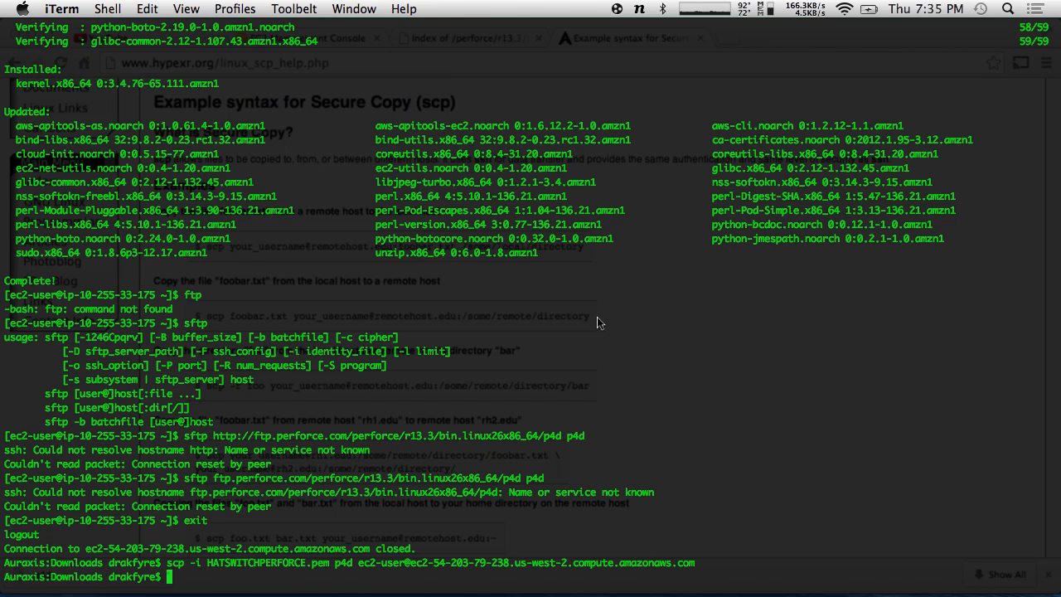
- Reconnect to the EC2 instance, list its empty home folder, and log out
{"action": "key", "text": "Up"}
{"action": "key", "text": "Up"}
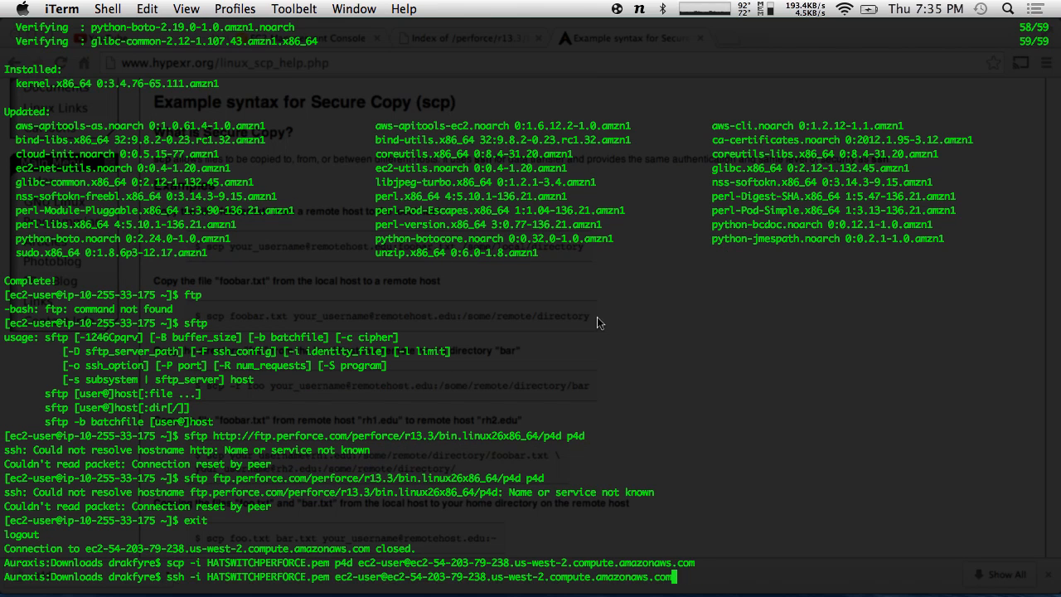
{"action": "key", "text": "Return"}
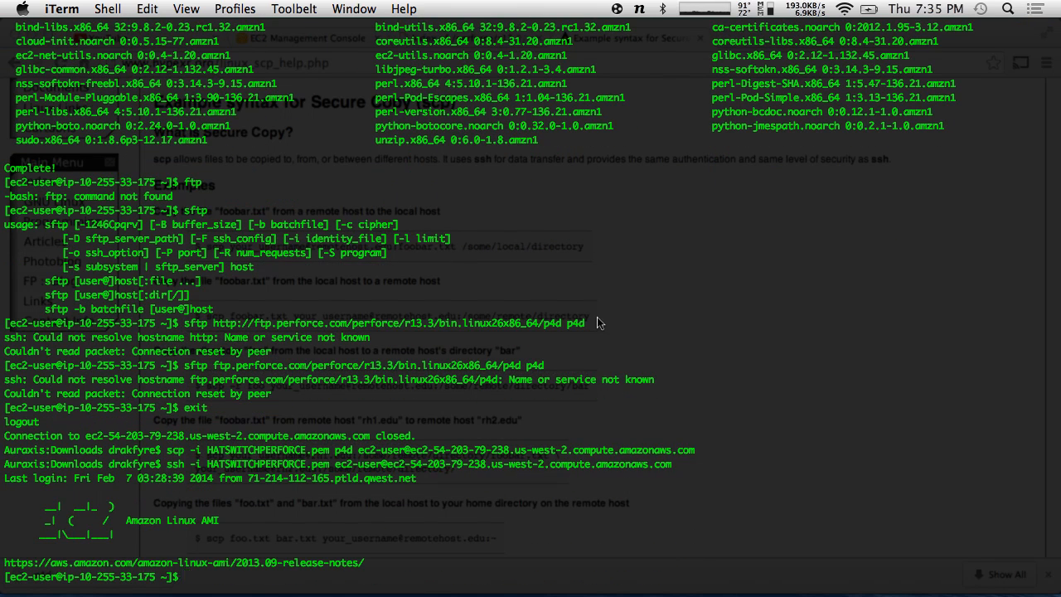
{"action": "type", "text": "ls"}
{"action": "key", "text": "Return"}
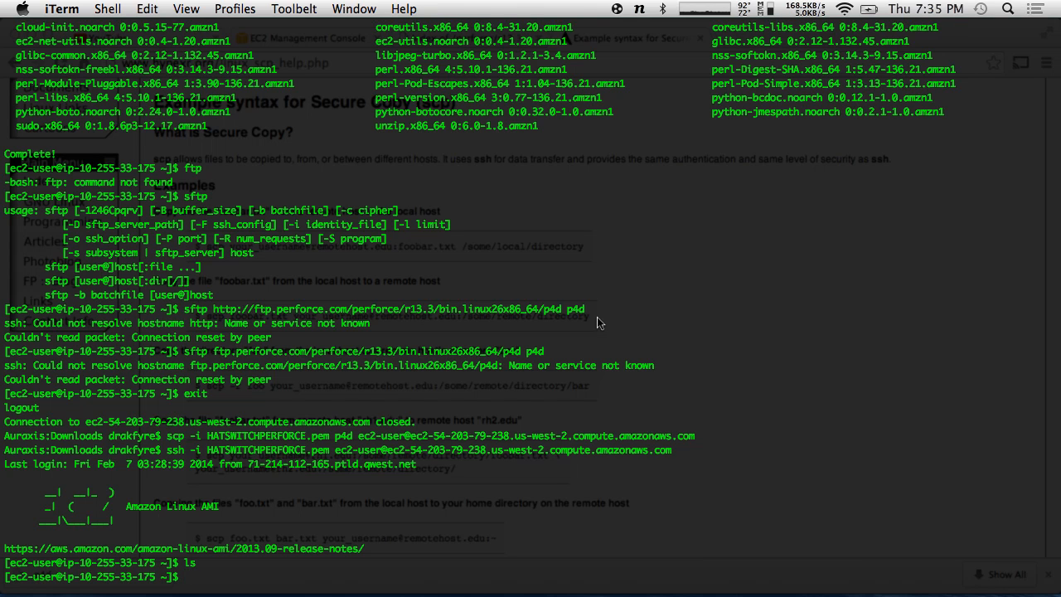
{"action": "type", "text": "exit"}
{"action": "key", "text": "Return"}
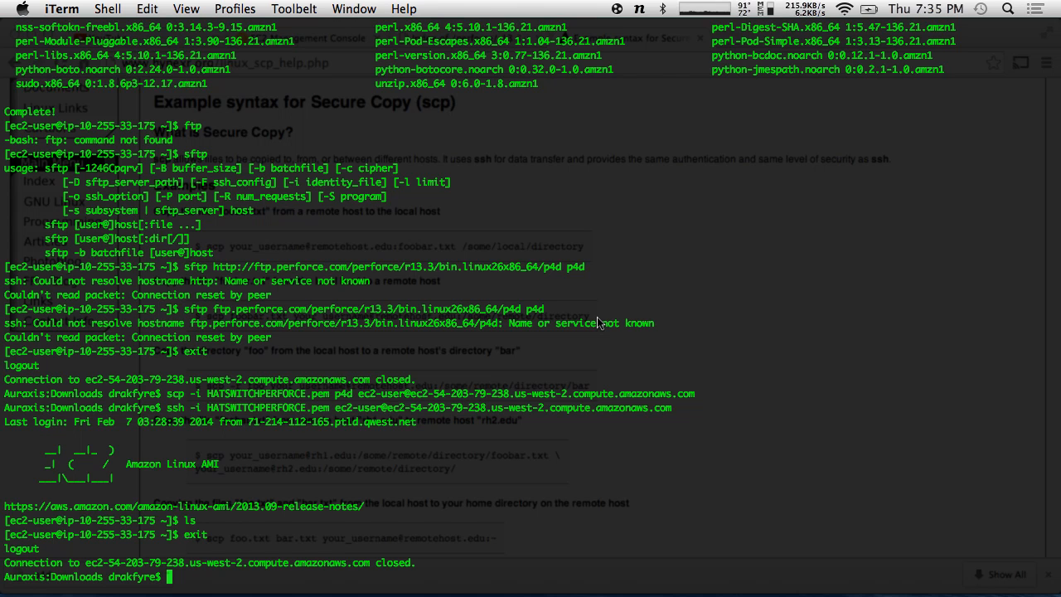
- Retry ssh with :p4d appended and check the scp examples page
{"action": "key", "text": "Up"}
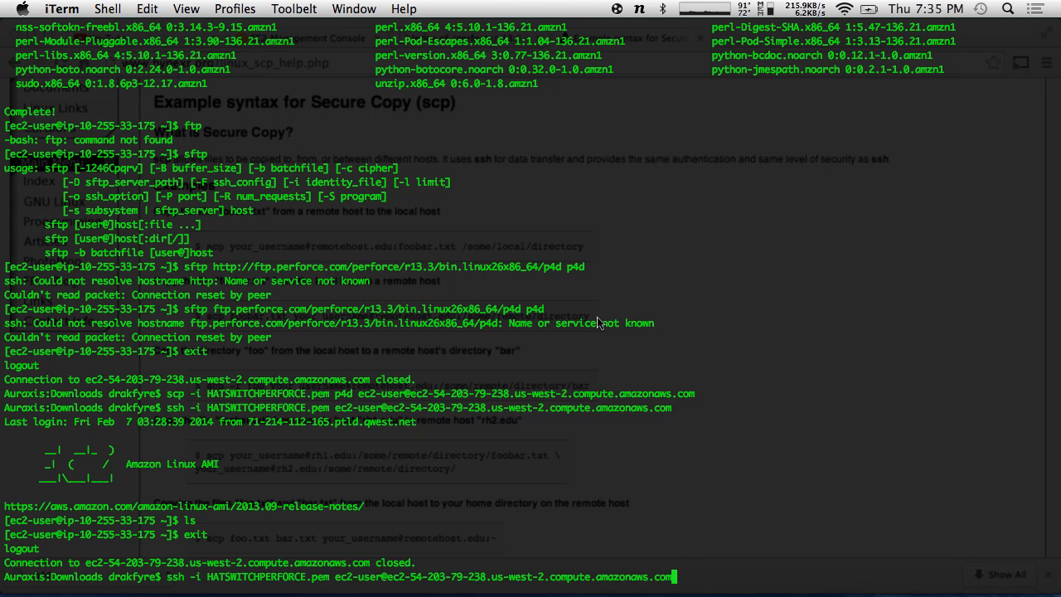
{"action": "type", "text": ":p4d"}
{"action": "key", "text": "Return"}
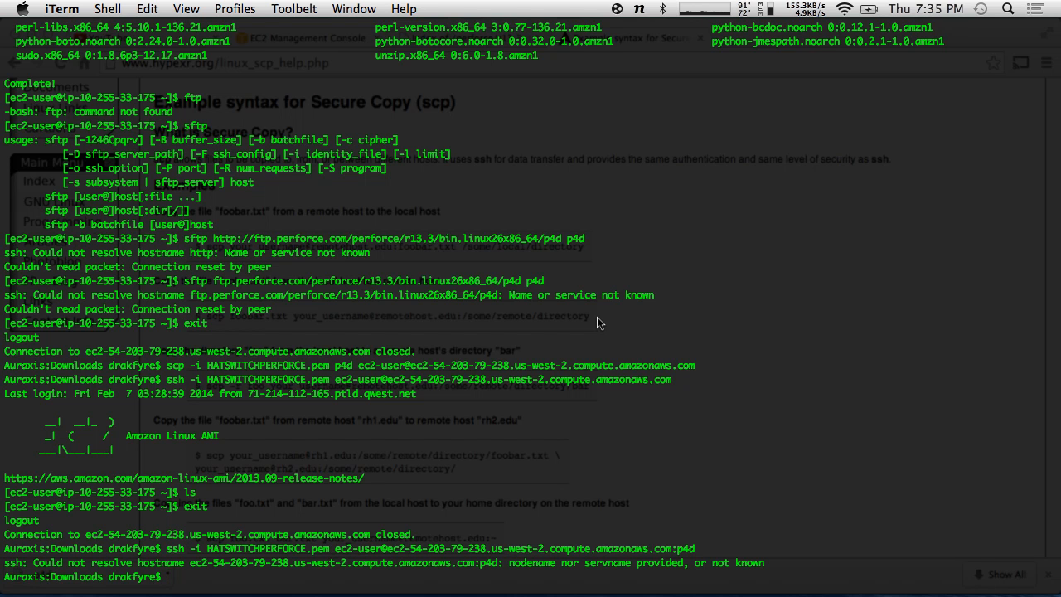
{"action": "key", "text": "alt+space"}
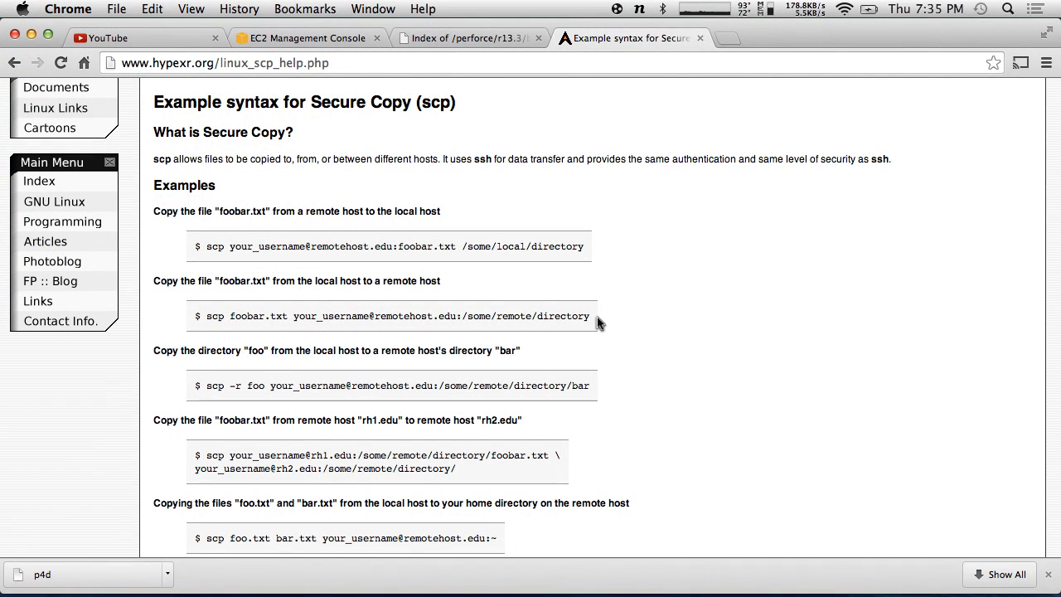
{"action": "key", "text": "alt+space"}
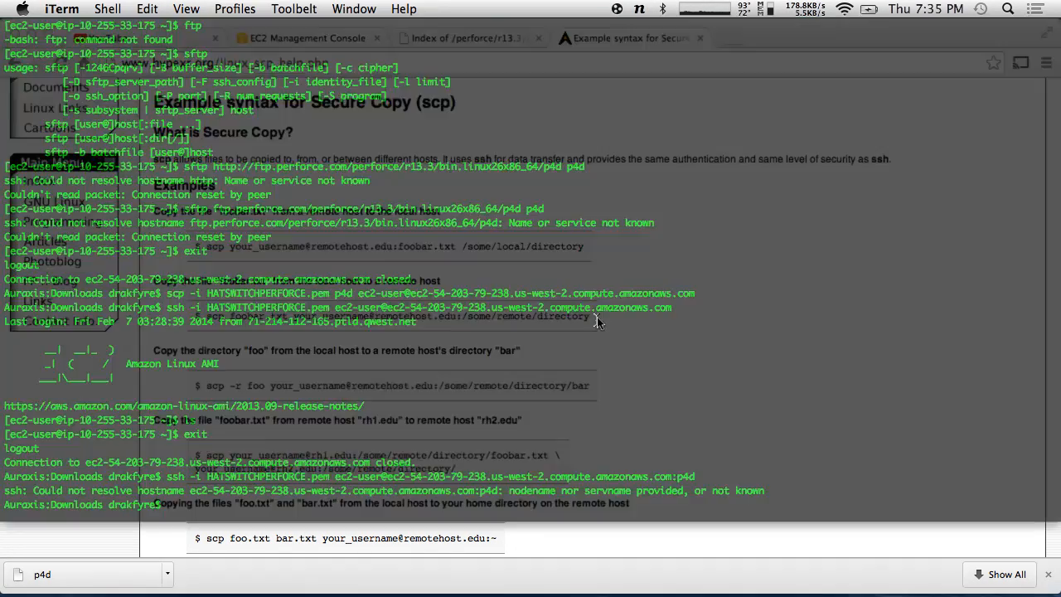
{"action": "key", "text": "alt+space"}
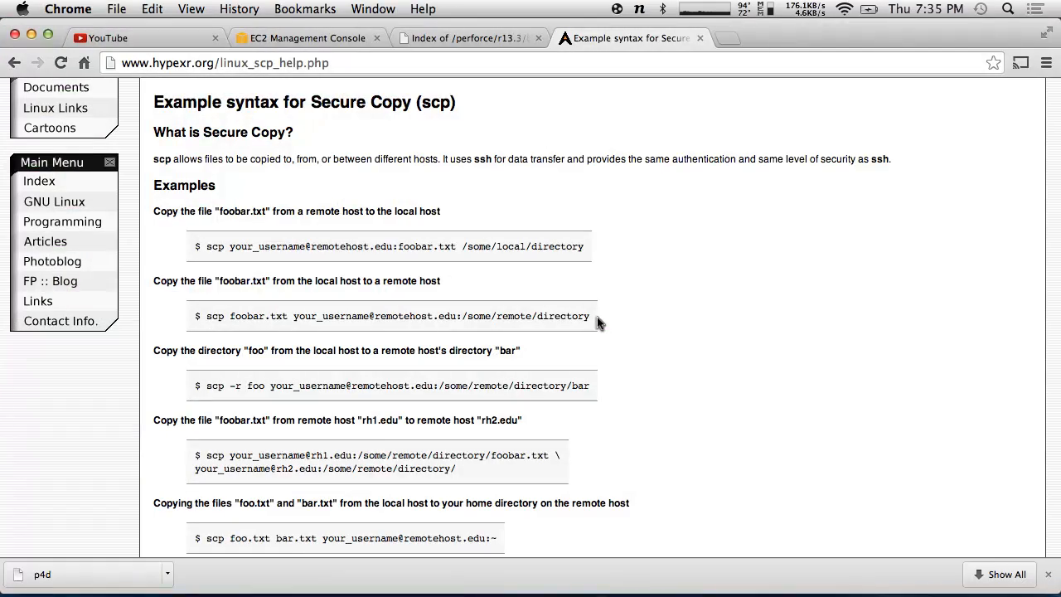
{"action": "key", "text": "alt+space"}
- Retry the ssh command with the path changed to :~/p4d
{"action": "key", "text": "Left"}
{"action": "key", "text": "Left"}
{"action": "type", "text": "/"}
{"action": "key", "text": "Left"}
{"action": "type", "text": "~"}
{"action": "key", "text": "Return"}
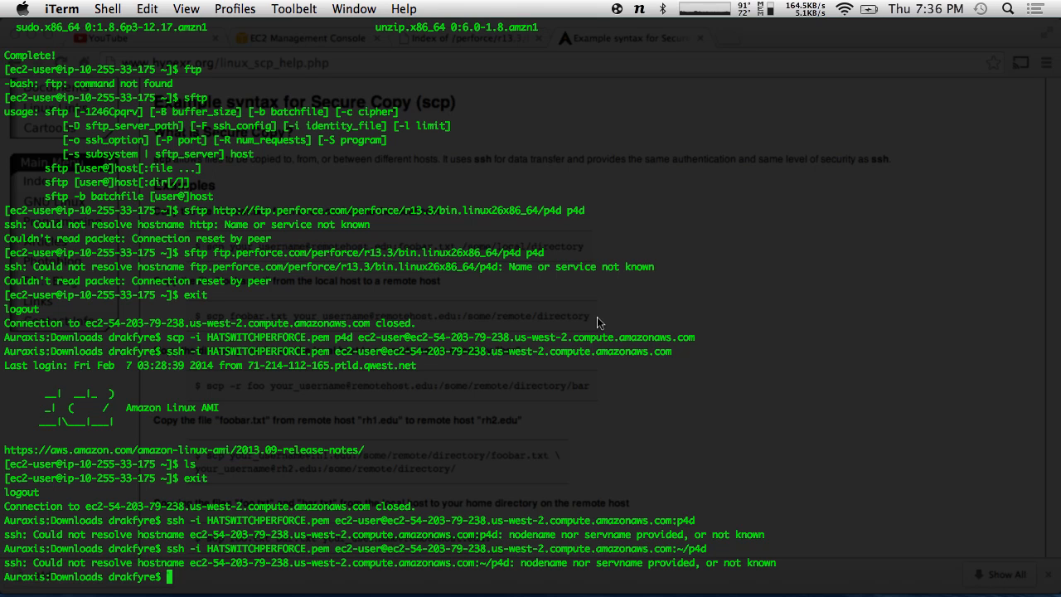
- Recall the last ssh command and strip its path suffix
{"action": "key", "text": "Up"}
{"action": "key", "text": "BackSpace"}
{"action": "key", "text": "BackSpace"}
{"action": "key", "text": "BackSpace"}
{"action": "key", "text": "BackSpace"}
{"action": "key", "text": "BackSpace"}
{"action": "key", "text": "BackSpace"}
{"action": "key", "text": "BackSpace"}
{"action": "key", "text": "Left"}
{"action": "key", "text": "Left"}
{"action": "key", "text": "Left"}
{"action": "key", "text": "Left"}
{"action": "key", "text": "Left"}
{"action": "key", "text": "Left"}
{"action": "key", "text": "Left"}
{"action": "key", "text": "Left"}
{"action": "key", "text": "Left"}
{"action": "key", "text": "Left"}
{"action": "key", "text": "Left"}
{"action": "key", "text": "Left"}
{"action": "key", "text": "Left"}
{"action": "key", "text": "Left"}
{"action": "key", "text": "Left"}
{"action": "key", "text": "Left"}
{"action": "key", "text": "Left"}
{"action": "key", "text": "Left"}
{"action": "key", "text": "Left"}
{"action": "key", "text": "Left"}
{"action": "key", "text": "Left"}
{"action": "key", "text": "Left"}
{"action": "key", "text": "Left"}
{"action": "key", "text": "Left"}
{"action": "key", "text": "Left"}
{"action": "key", "text": "Left"}
{"action": "key", "text": "Left"}
{"action": "key", "text": "Left"}
{"action": "key", "text": "Left"}
{"action": "key", "text": "Left"}
{"action": "key", "text": "Left"}
{"action": "key", "text": "Left"}
{"action": "key", "text": "Left"}
{"action": "key", "text": "Left"}
{"action": "key", "text": "Left"}
{"action": "key", "text": "Left"}
{"action": "key", "text": "Left"}
{"action": "key", "text": "Left"}
{"action": "key", "text": "Left"}
{"action": "key", "text": "Left"}
{"action": "key", "text": "Left"}
{"action": "key", "text": "Left"}
{"action": "key", "text": "Left"}
{"action": "key", "text": "Left"}
{"action": "key", "text": "Left"}
{"action": "key", "text": "Left"}
{"action": "key", "text": "Left"}
{"action": "key", "text": "Left"}
{"action": "key", "text": "Left"}
{"action": "key", "text": "Left"}
{"action": "key", "text": "Left"}
{"action": "key", "text": "Left"}
{"action": "key", "text": "Left"}
{"action": "key", "text": "Left"}
{"action": "key", "text": "Left"}
{"action": "key", "text": "Left"}
{"action": "key", "text": "Left"}
{"action": "key", "text": "Left"}
{"action": "key", "text": "Left"}
{"action": "key", "text": "Left"}
{"action": "key", "text": "Left"}
{"action": "key", "text": "Left"}
{"action": "key", "text": "Left"}
{"action": "key", "text": "Left"}
{"action": "key", "text": "Left"}
{"action": "key", "text": "Left"}
{"action": "key", "text": "Left"}
{"action": "key", "text": "Left"}
{"action": "key", "text": "Left"}
{"action": "key", "text": "Left"}
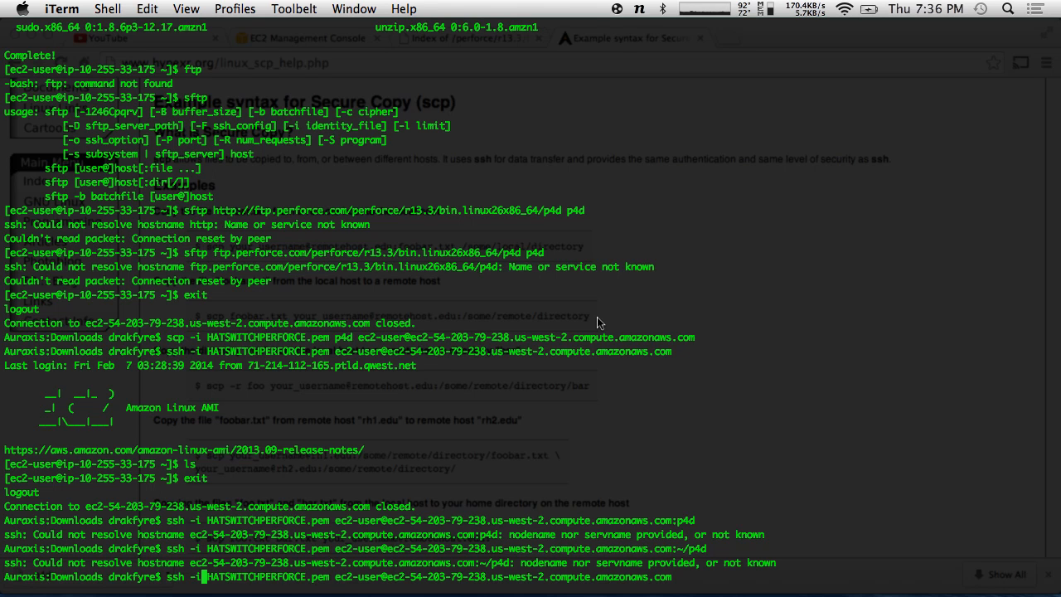
{"action": "key", "text": "Left"}
{"action": "key", "text": "Right"}
{"action": "key", "text": "Left"}
{"action": "key", "text": "Left"}
{"action": "key", "text": "Right"}
{"action": "key", "text": "Right"}
{"action": "key", "text": "ctrl+e"}
{"action": "type", "text": ":"}
{"action": "key", "text": "BackSpace"}
{"action": "key", "text": "Left"}
{"action": "key", "text": "Left"}
{"action": "key", "text": "Left"}
{"action": "key", "text": "Left"}
{"action": "key", "text": "Left"}
{"action": "key", "text": "Left"}
{"action": "key", "text": "Left"}
{"action": "key", "text": "Left"}
{"action": "key", "text": "Left"}
{"action": "key", "text": "Left"}
{"action": "key", "text": "Left"}
{"action": "key", "text": "Left"}
{"action": "key", "text": "Left"}
{"action": "key", "text": "Left"}
{"action": "key", "text": "Left"}
{"action": "key", "text": "Left"}
{"action": "key", "text": "Left"}
{"action": "key", "text": "Left"}
{"action": "key", "text": "Left"}
{"action": "key", "text": "Left"}
{"action": "key", "text": "Left"}
{"action": "key", "text": "Left"}
{"action": "key", "text": "Left"}
{"action": "key", "text": "Left"}
{"action": "key", "text": "Left"}
{"action": "key", "text": "Left"}
{"action": "key", "text": "Left"}
{"action": "key", "text": "Left"}
{"action": "key", "text": "Left"}
- Rerun scp with :p4d after the hostname, copying 4747KB of p4d to the server
{"action": "key", "text": "Up"}
{"action": "key", "text": "Up"}
{"action": "key", "text": "Up"}
{"action": "key", "text": "Up"}
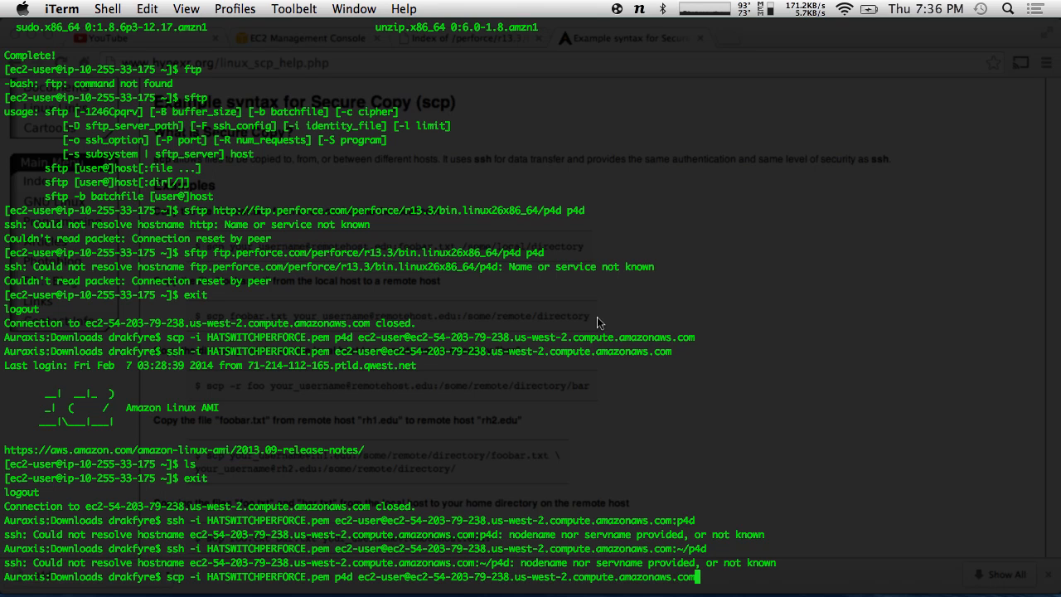
{"action": "key", "text": "Left"}
{"action": "key", "text": "Left"}
{"action": "key", "text": "Left"}
{"action": "key", "text": "Left"}
{"action": "key", "text": "Left"}
{"action": "key", "text": "Left"}
{"action": "key", "text": "Left"}
{"action": "key", "text": "Left"}
{"action": "key", "text": "Left"}
{"action": "key", "text": "Left"}
{"action": "key", "text": "Left"}
{"action": "key", "text": "Left"}
{"action": "key", "text": "Left"}
{"action": "key", "text": "Left"}
{"action": "key", "text": "Left"}
{"action": "key", "text": "Left"}
{"action": "key", "text": "Left"}
{"action": "key", "text": "Left"}
{"action": "key", "text": "Left"}
{"action": "key", "text": "Right"}
{"action": "key", "text": "Right"}
{"action": "key", "text": "Right"}
{"action": "key", "text": "Right"}
{"action": "key", "text": "Right"}
{"action": "key", "text": "Right"}
{"action": "key", "text": "Right"}
{"action": "key", "text": "Right"}
{"action": "key", "text": "Right"}
{"action": "key", "text": "Right"}
{"action": "key", "text": "Right"}
{"action": "key", "text": "Right"}
{"action": "key", "text": "Right"}
{"action": "key", "text": "Right"}
{"action": "key", "text": "Right"}
{"action": "key", "text": "Right"}
{"action": "key", "text": "Right"}
{"action": "key", "text": "Right"}
{"action": "key", "text": "Right"}
{"action": "type", "text": ":p4d"}
{"action": "key", "text": "Return"}
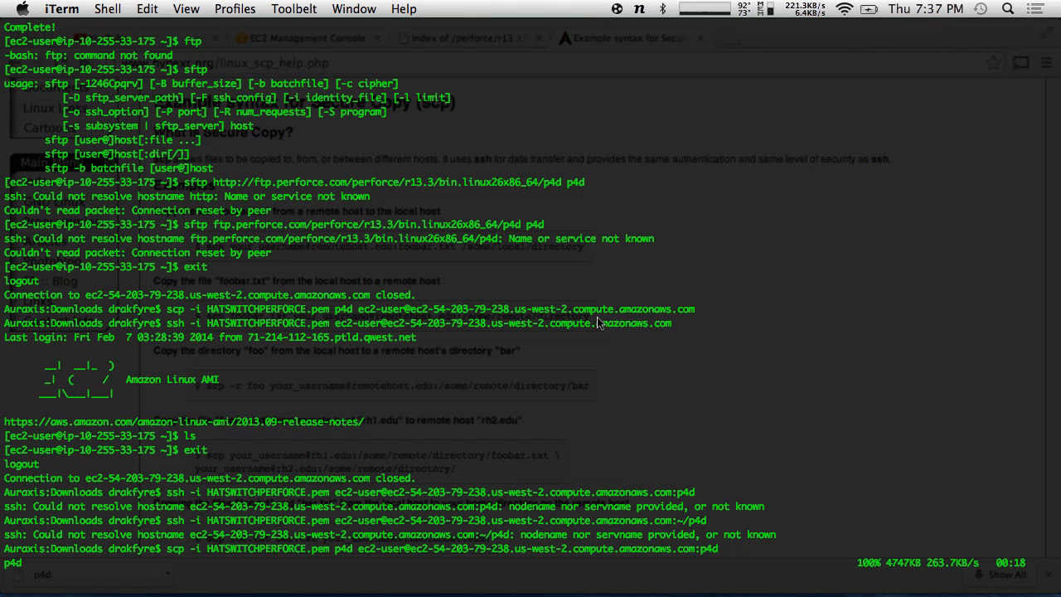
{"action": "key", "text": "Return"}
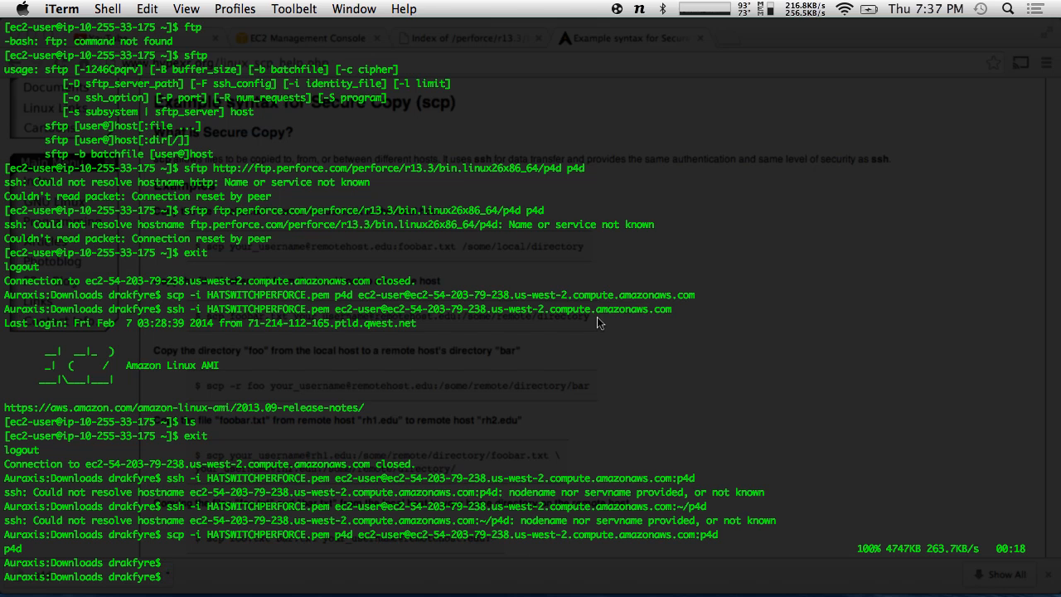
{"action": "key", "text": "Up"}
{"action": "key", "text": "Up"}
{"action": "key", "text": "Up"}
{"action": "key", "text": "Up"}
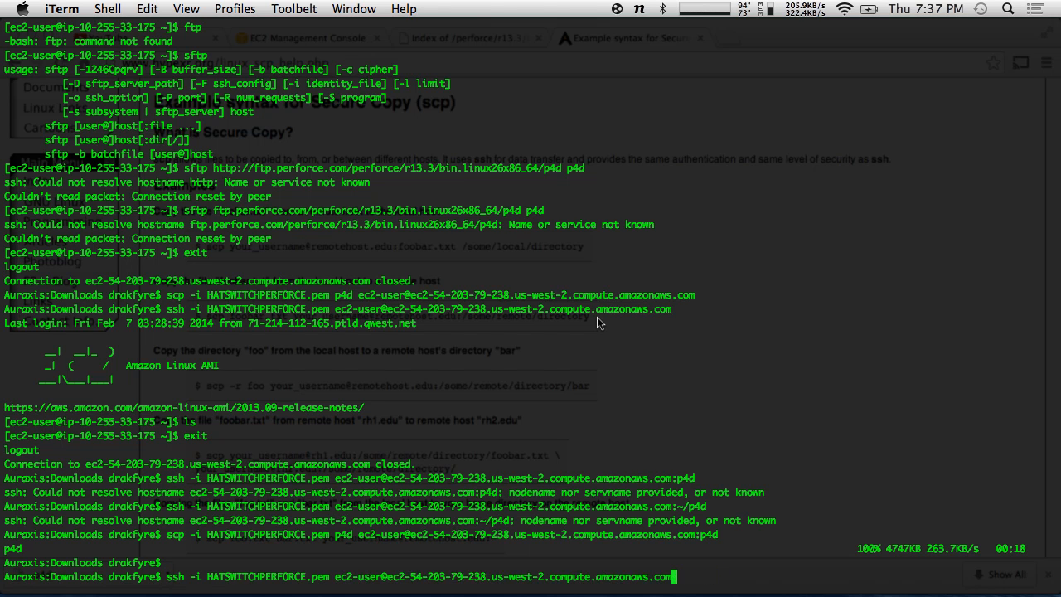
- SSH into the EC2 instance and create a perforce directory in the home folder
{"action": "key", "text": "Return"}
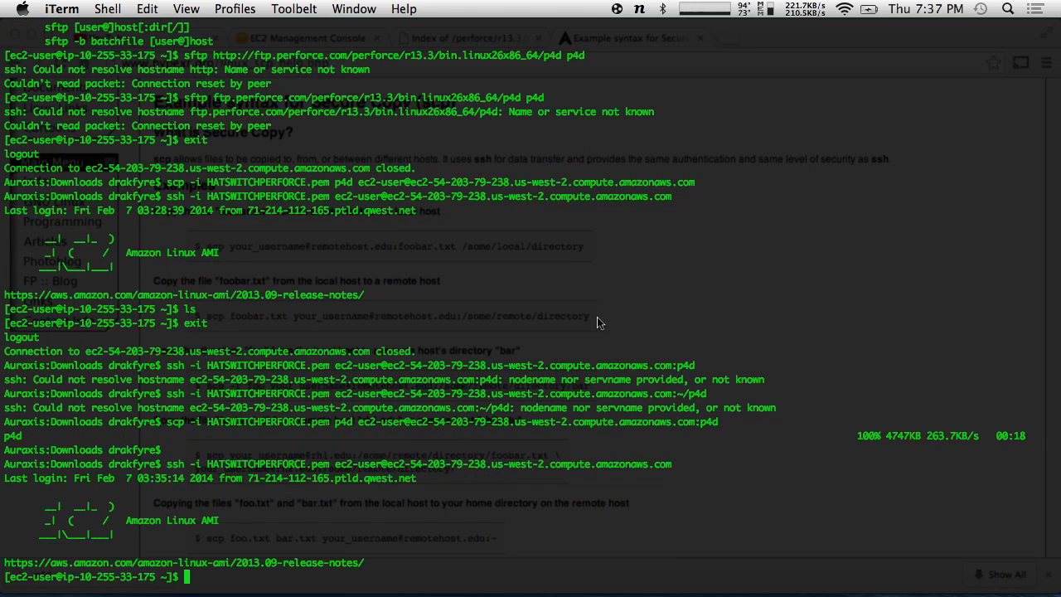
{"action": "type", "text": "ls"}
{"action": "key", "text": "Return"}
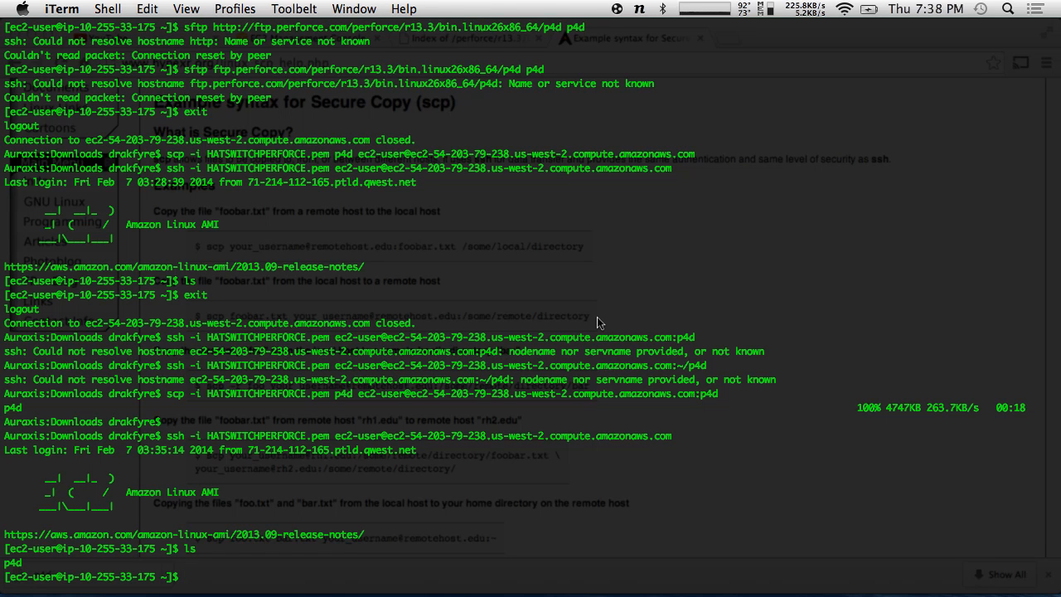
{"action": "type", "text": "mkdir"}
{"action": "type", "text": "perforce"}
{"action": "key", "text": "Return"}
{"action": "type", "text": "ls"}
{"action": "key", "text": "Return"}
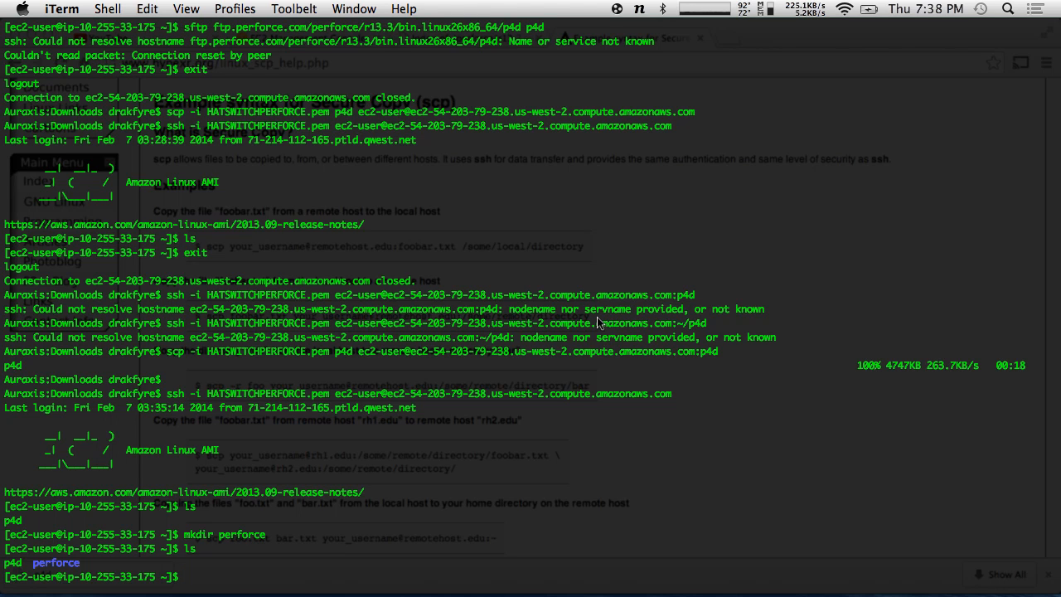
- Move p4d to perforce/p4d, then change into perforce and list its contents
{"action": "type", "text": "mv p4d perforce/p4d"}
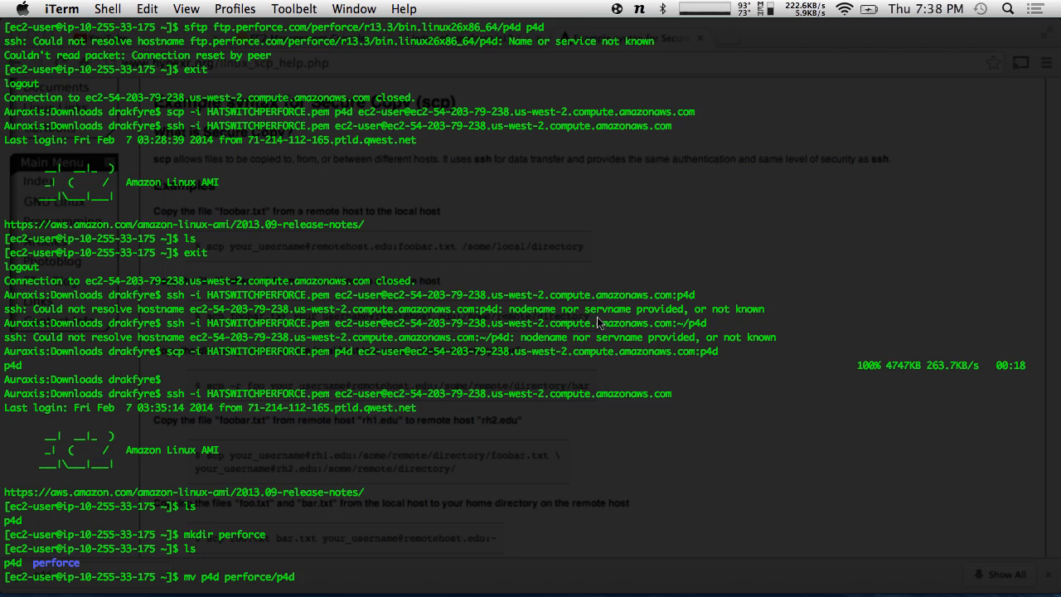
{"action": "key", "text": "Return"}
{"action": "type", "text": "ls"}
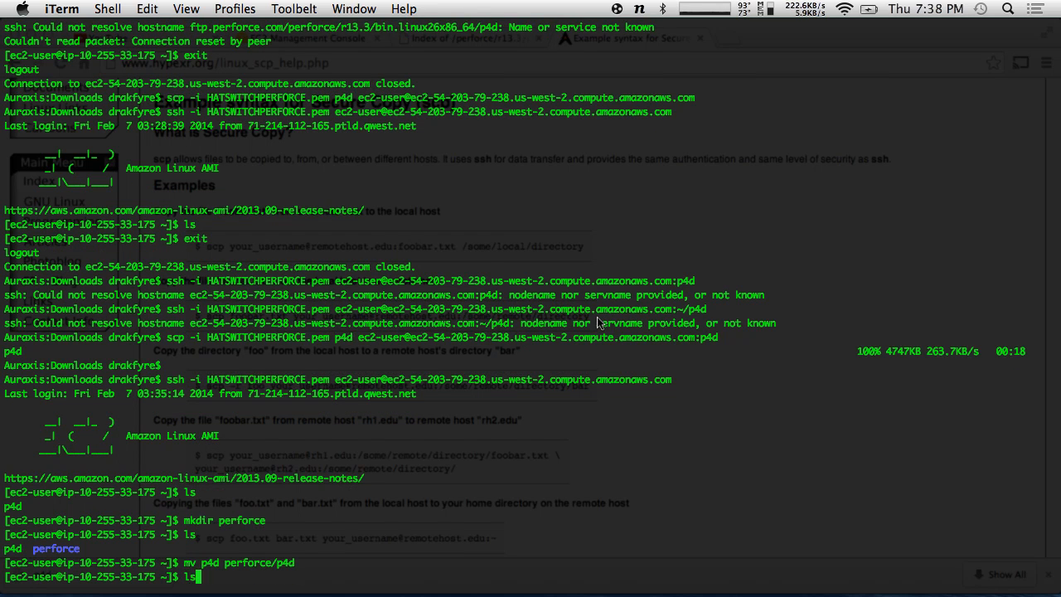
{"action": "key", "text": "Return"}
{"action": "type", "text": "cd"}
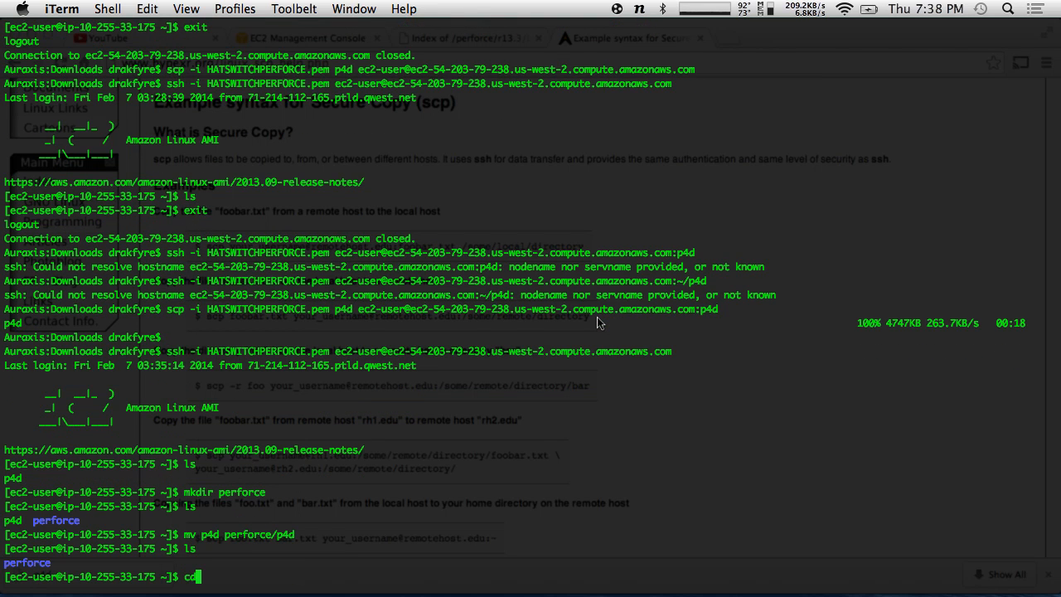
{"action": "type", "text": " perforce"}
{"action": "key", "text": "Return"}
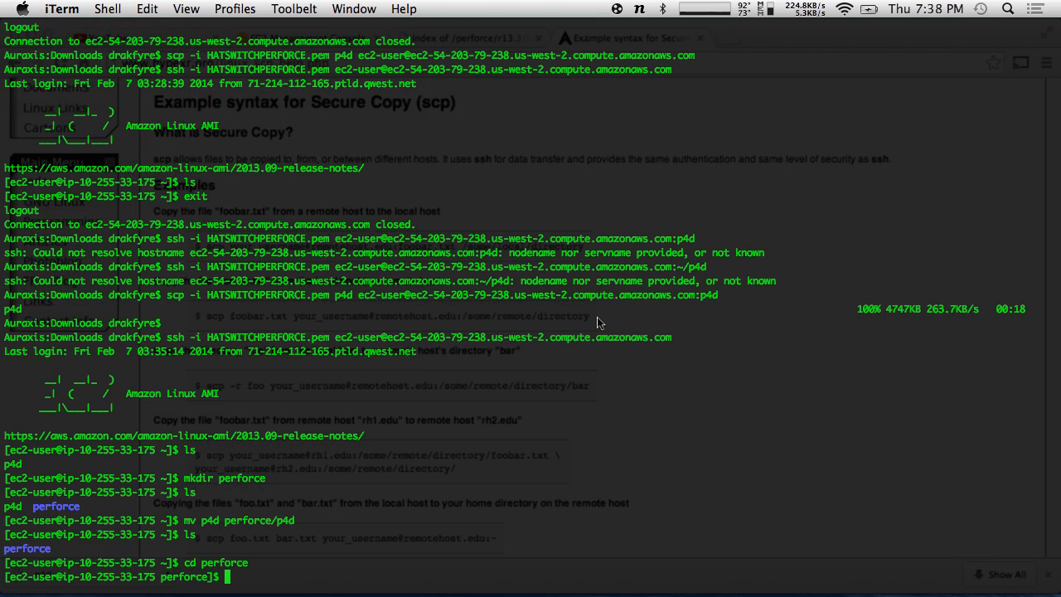
{"action": "type", "text": "ls"}
{"action": "key", "text": "Return"}
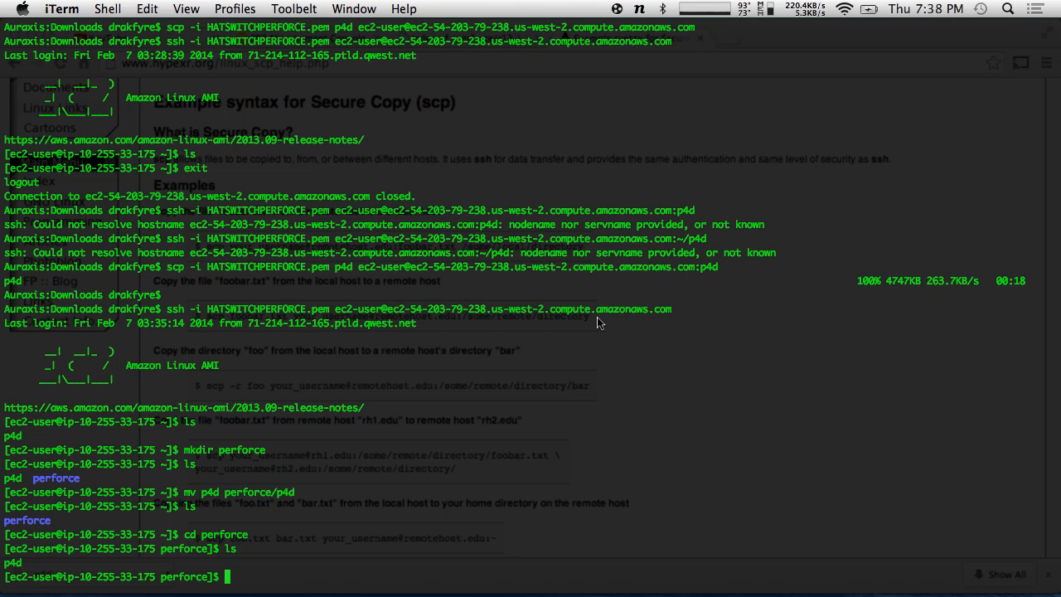
- After ./p4d fails with Permission denied, make p4d executable with chmod +x p4d
{"action": "type", "text": "./p4d"}
{"action": "key", "text": "Return"}
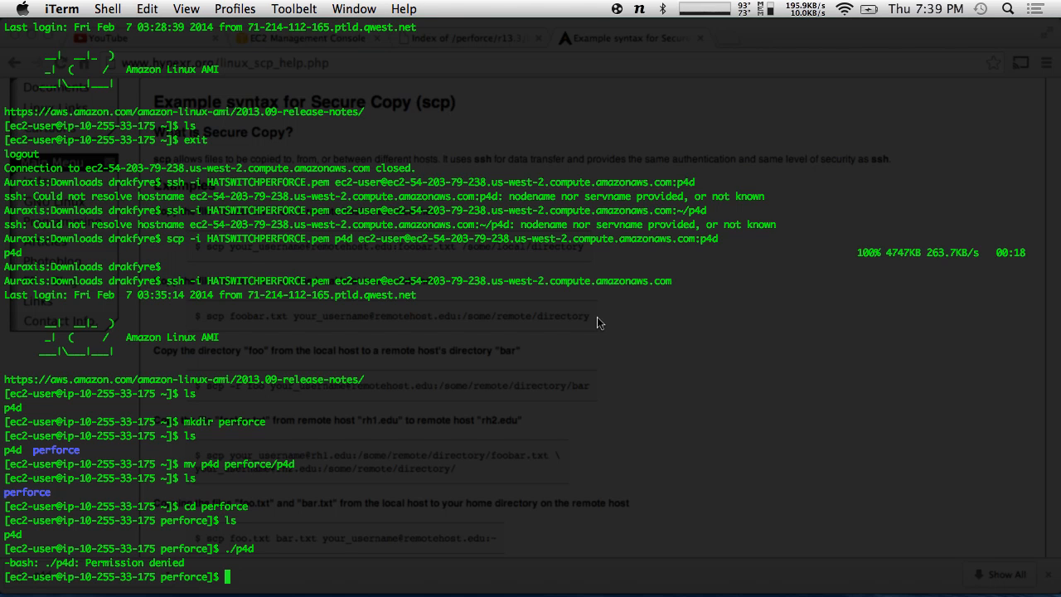
{"action": "type", "text": "chmod +x p4d"}
{"action": "key", "text": "Return"}
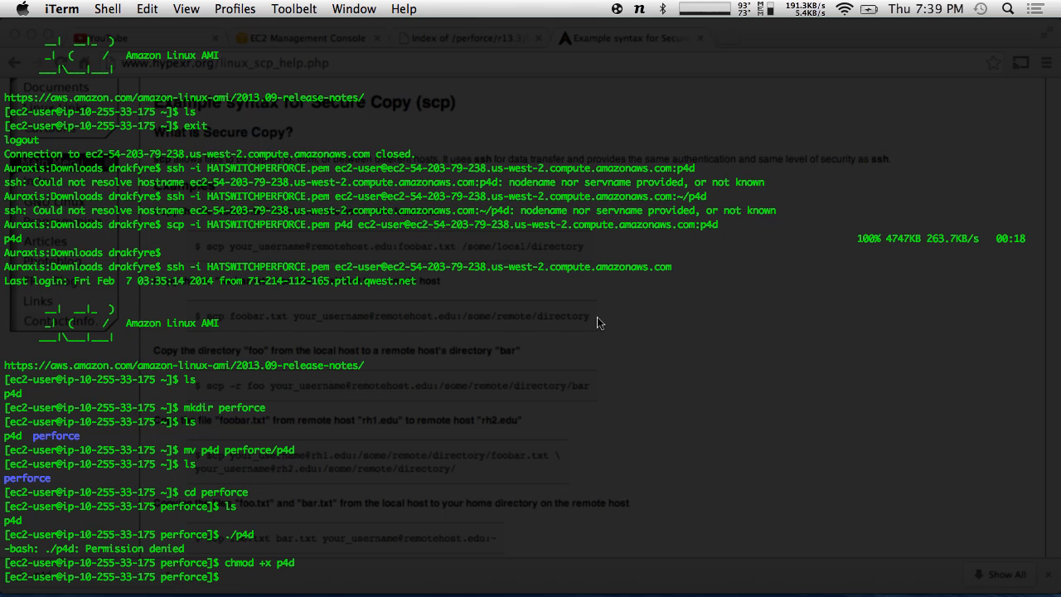
{"action": "type", "text": "ls"}
{"action": "key", "text": "Return"}
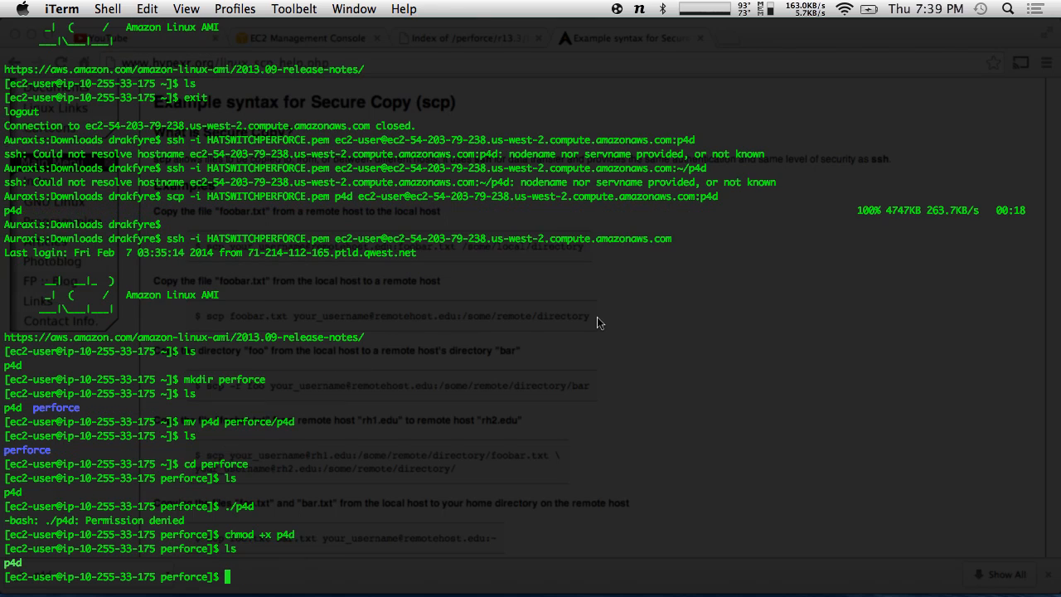
{"action": "left_click_drag", "start_coordinate": [22, 562], "coordinate": [4, 559]}
{"action": "left_click", "coordinate": [47, 561]}
- Start ./p4d until the server reports starting, stop it with Ctrl+C, then enter screen -S perforce
{"action": "type", "text": "./p4d"}
{"action": "key", "text": "Return"}
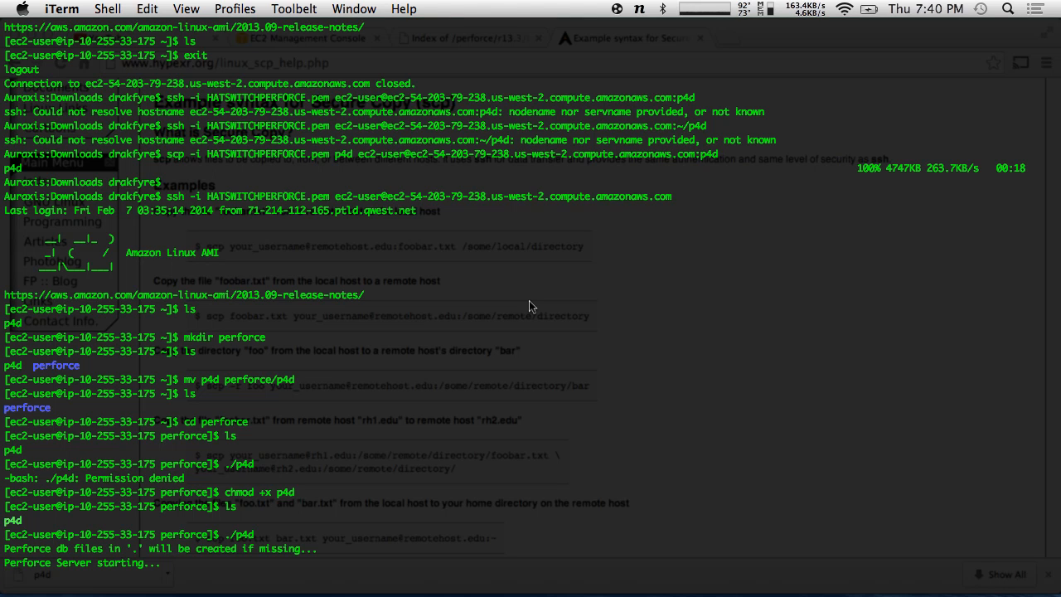
{"action": "key", "text": "ctrl+c"}
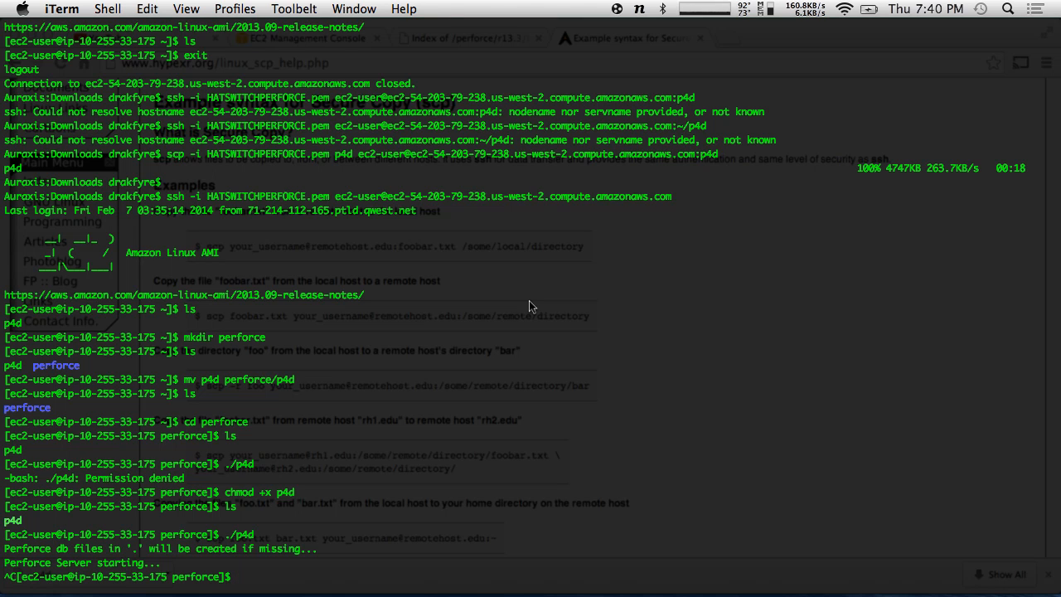
{"action": "type", "text": "screen"}
{"action": "type", "text": "-S perforce"}
- Open the perforce screen session, run ./p4d inside it and detach with Ctrl-A D
{"action": "key", "text": "Return"}
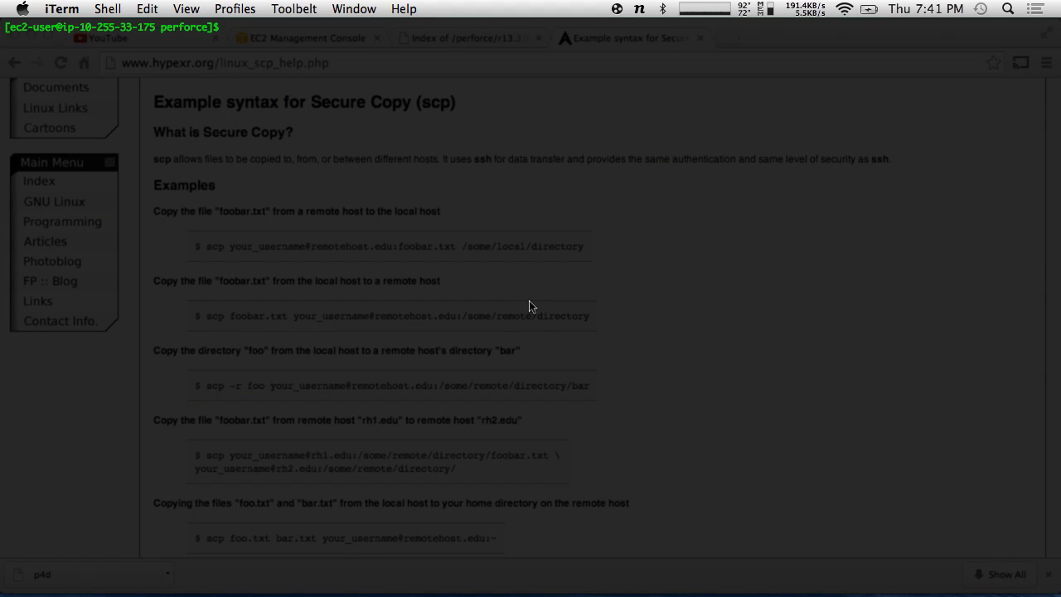
{"action": "type", "text": "ls"}
{"action": "key", "text": "Return"}
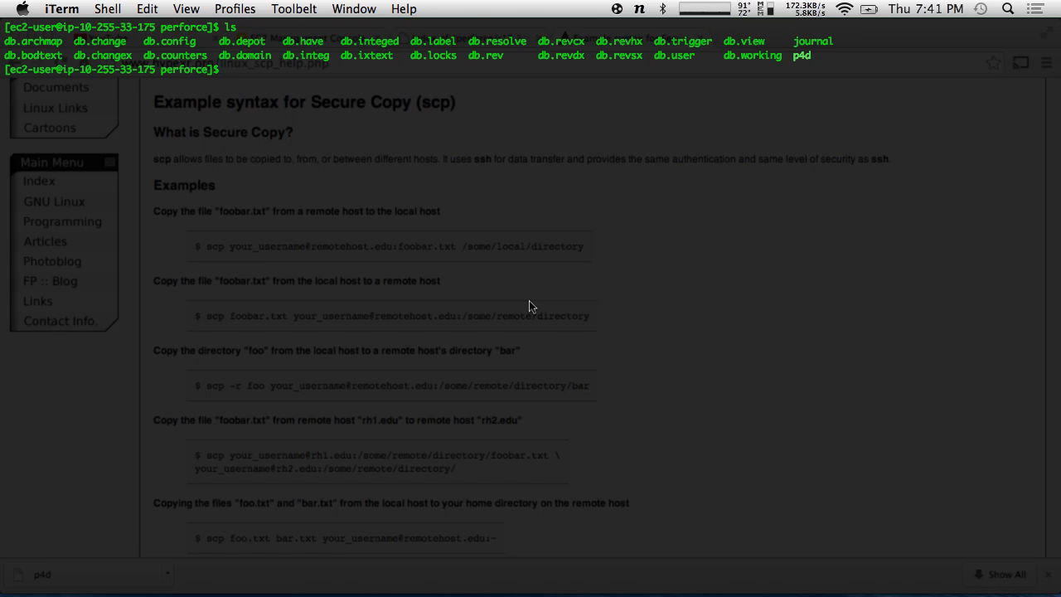
{"action": "type", "text": "./p4d"}
{"action": "key", "text": "Return"}
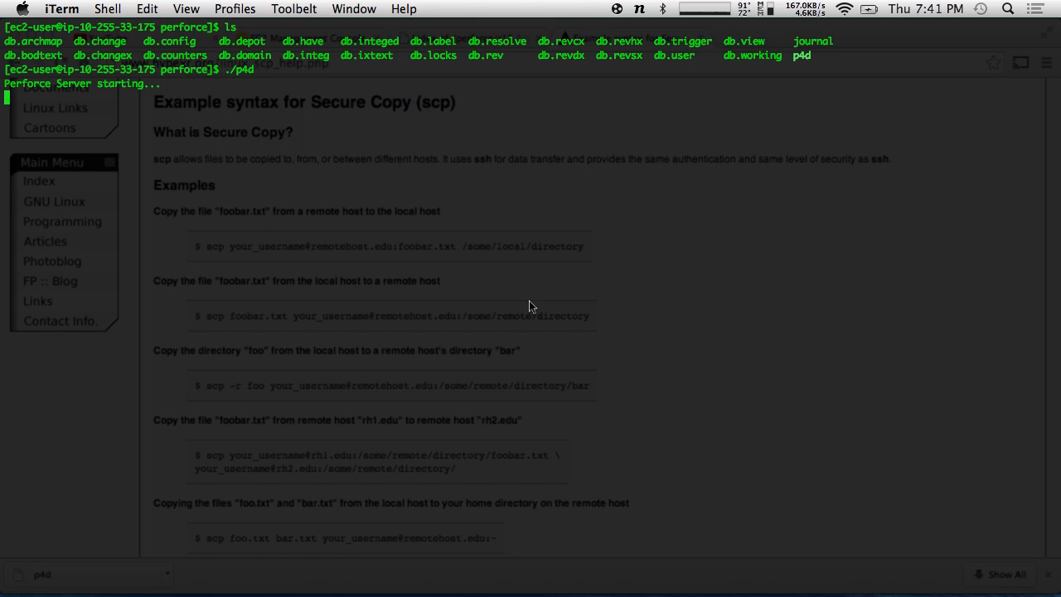
{"action": "key", "text": "ctrl+a"}
{"action": "key", "text": "d"}
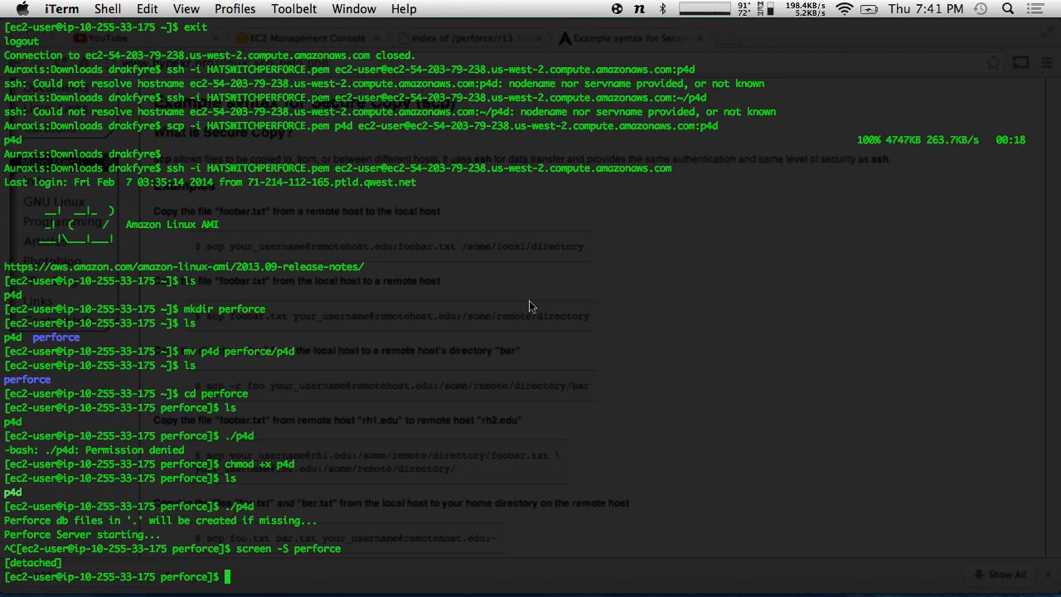
- Reattach with screen -r to check p4d is still running, then detach again
{"action": "type", "text": "ls"}
{"action": "key", "text": "Return"}
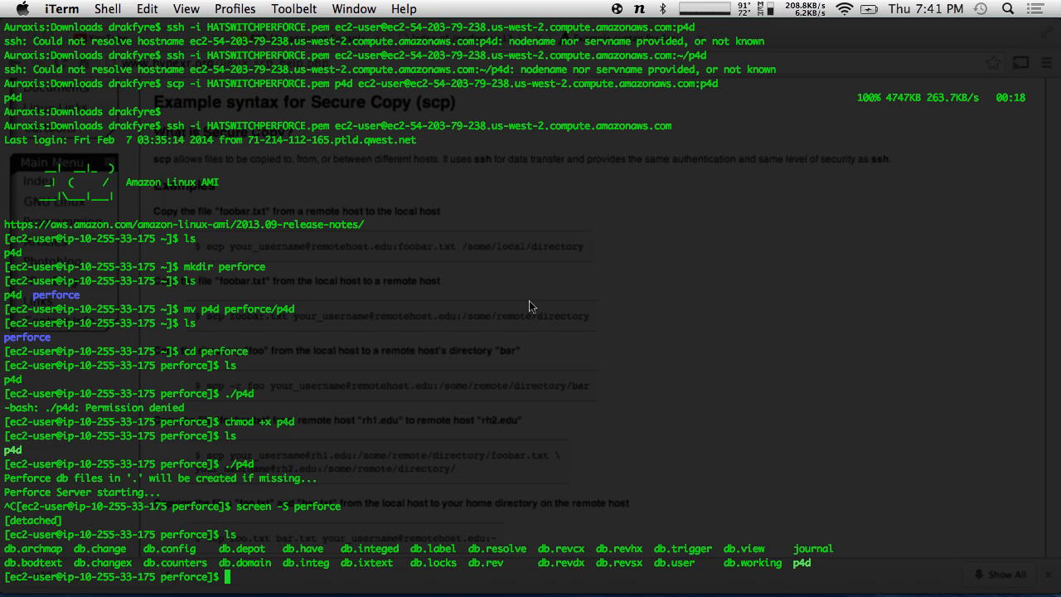
{"action": "type", "text": "scree -r"}
{"action": "key", "text": "Left"}
{"action": "key", "text": "Left"}
{"action": "key", "text": "Left"}
{"action": "type", "text": "n"}
{"action": "key", "text": "Return"}
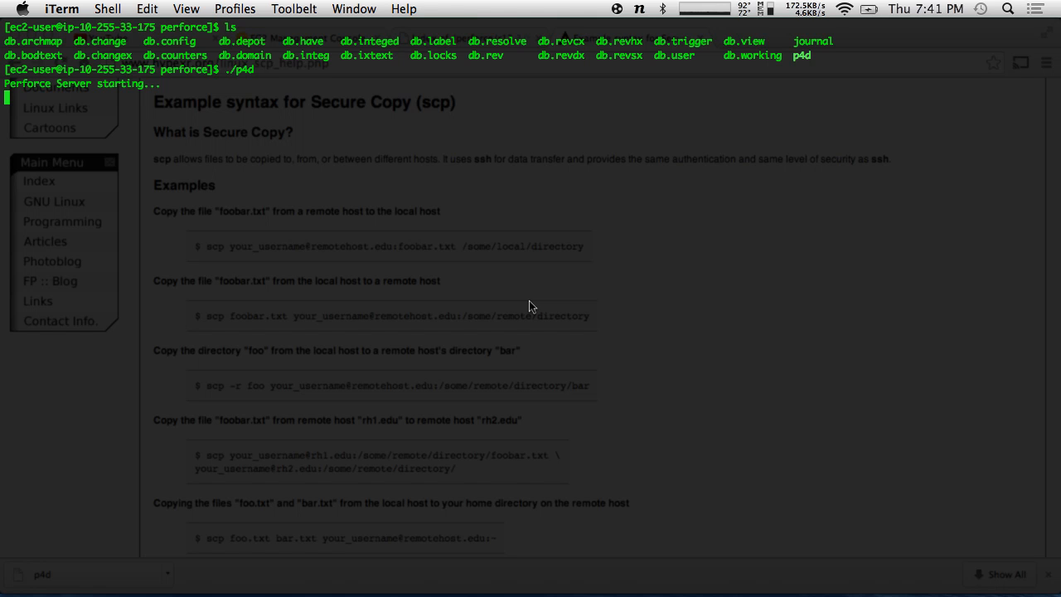
{"action": "key", "text": "ctrl+a"}
{"action": "key", "text": "d"}
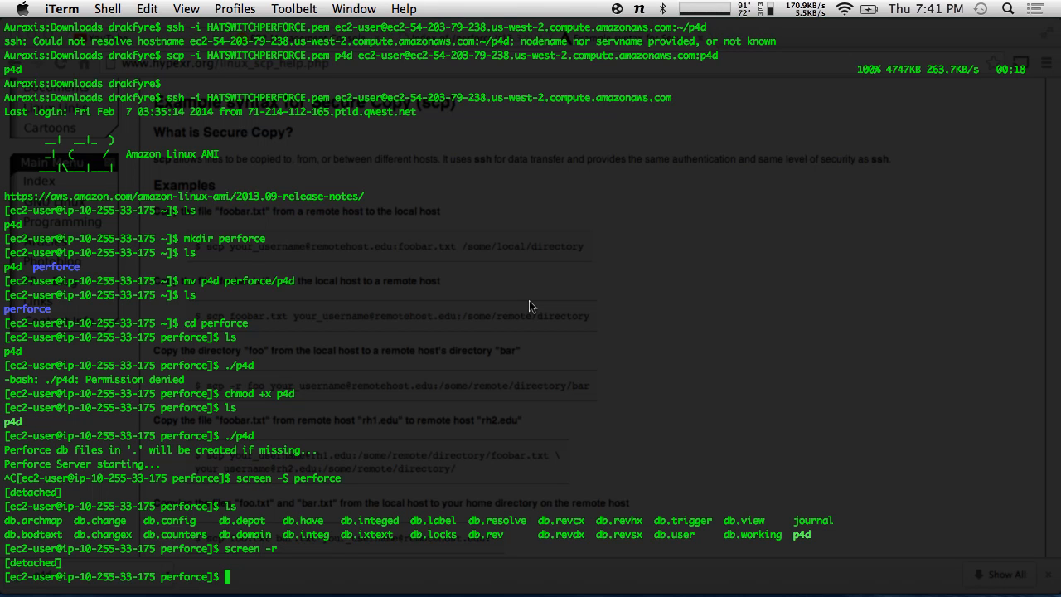
- Create a test Playaround screen session, detach, reattach to it by name and exit it
{"action": "type", "text": "screen -S Playa"}
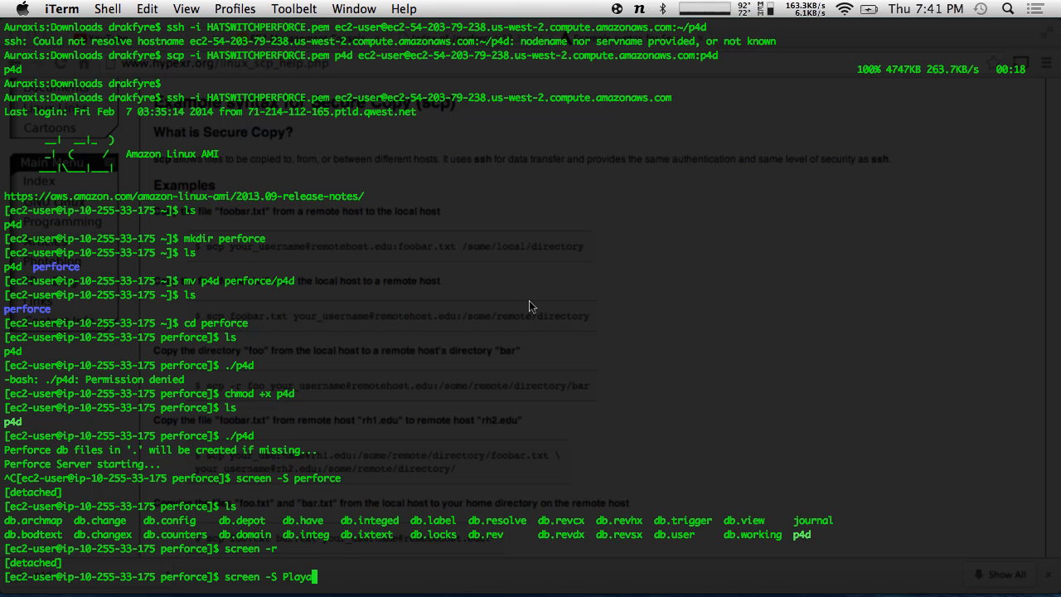
{"action": "type", "text": "round"}
{"action": "key", "text": "Return"}
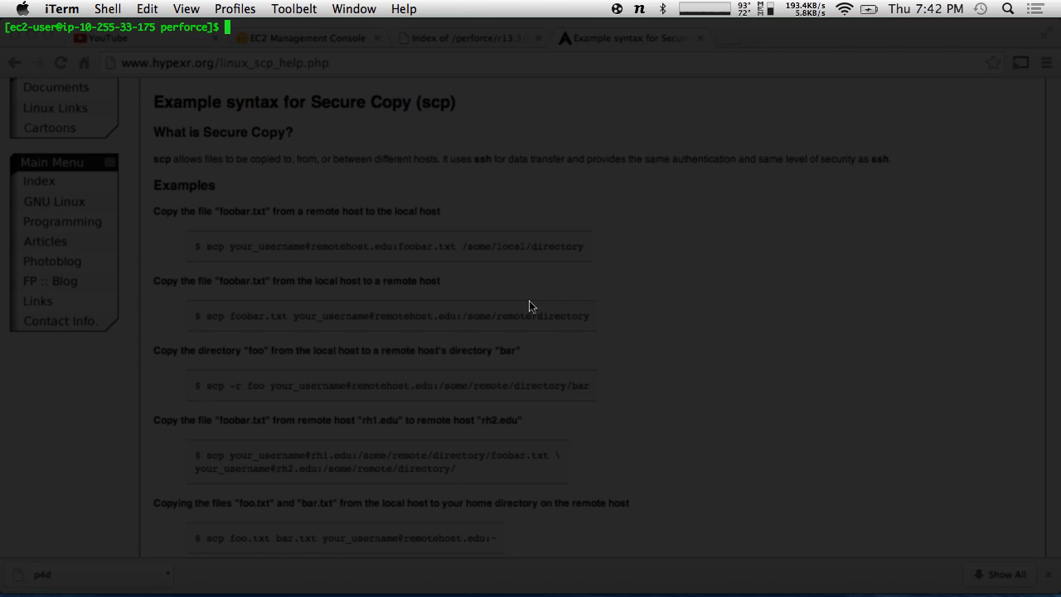
{"action": "key", "text": "ctrl+a"}
{"action": "type", "text": "d"}
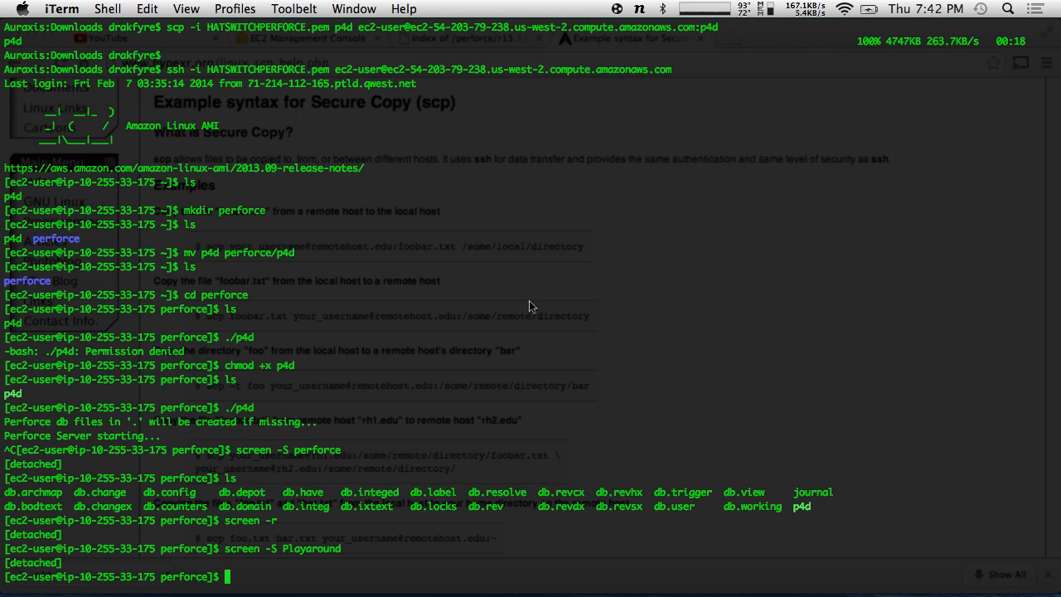
{"action": "type", "text": "sr"}
{"action": "type", "text": "reen -"}
{"action": "type", "text": "r"}
{"action": "key", "text": "Return"}
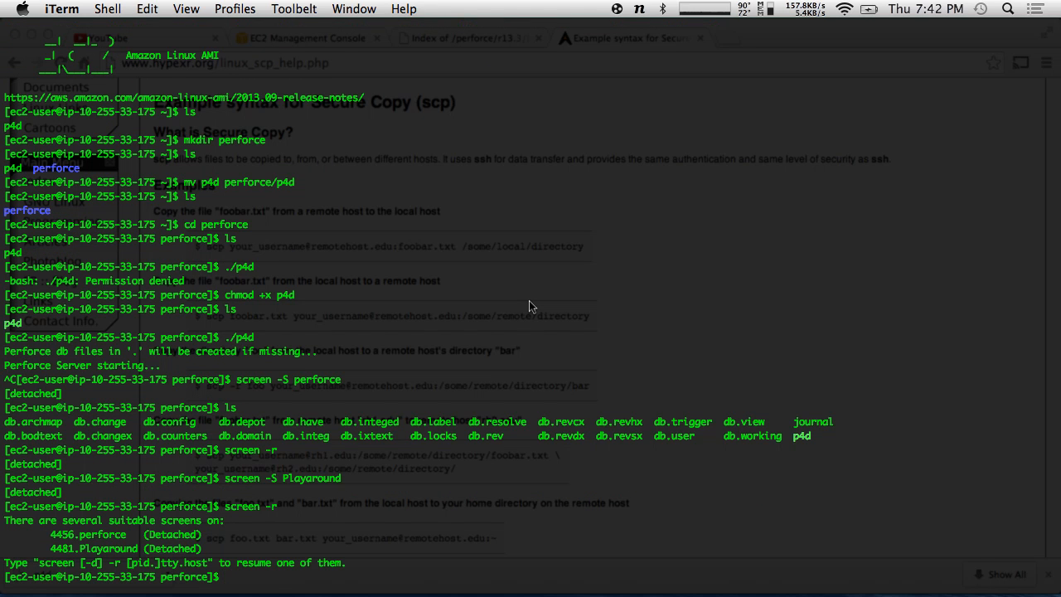
{"action": "key", "text": "Up"}
{"action": "type", "text": "Playaround"}
{"action": "key", "text": "Return"}
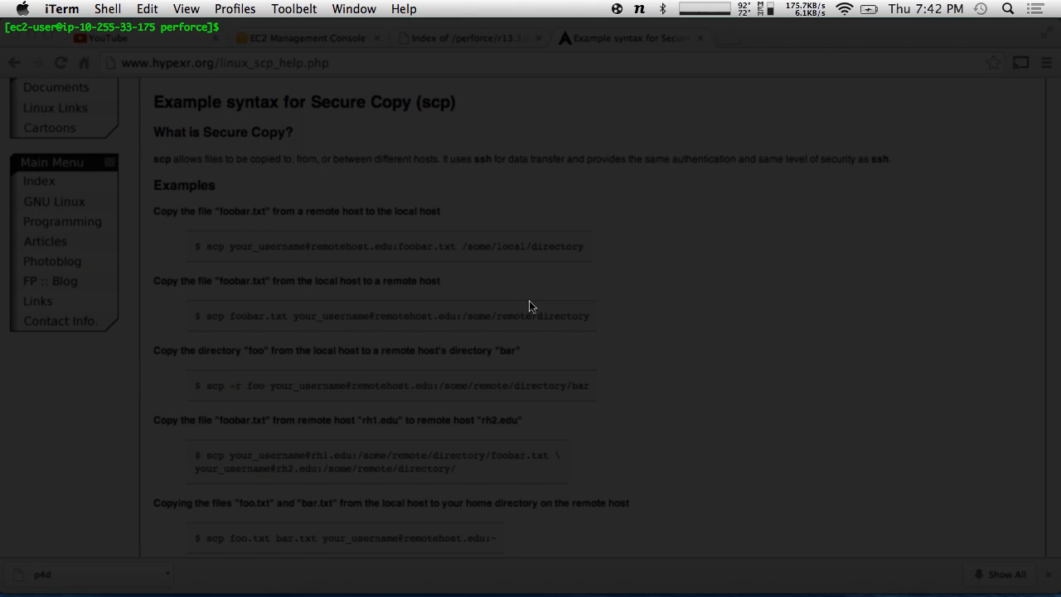
{"action": "type", "text": "exit"}
{"action": "key", "text": "Return"}
- Reattach to the perforce session, detach again, log out of EC2 and hide iTerm
{"action": "type", "text": "s"}
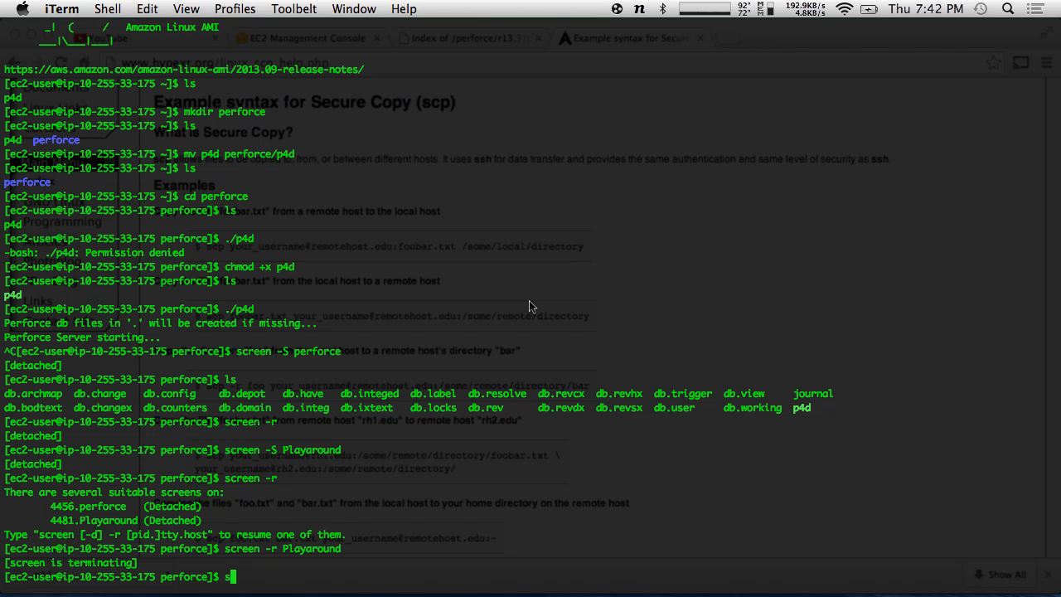
{"action": "type", "text": "creen -r"}
{"action": "key", "text": "Return"}
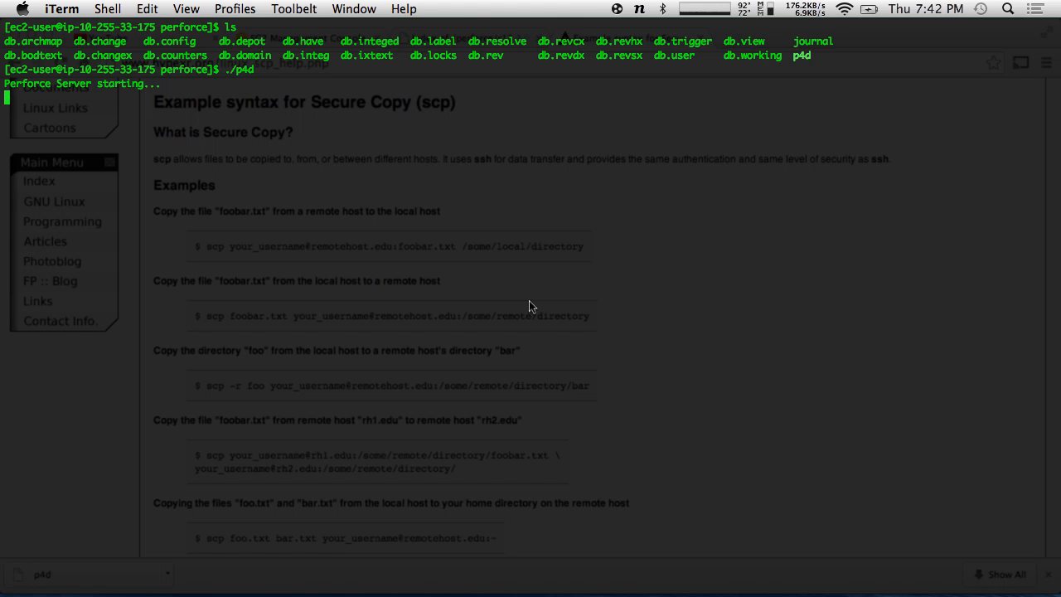
{"action": "key", "text": "ctrl+a"}
{"action": "key", "text": "d"}
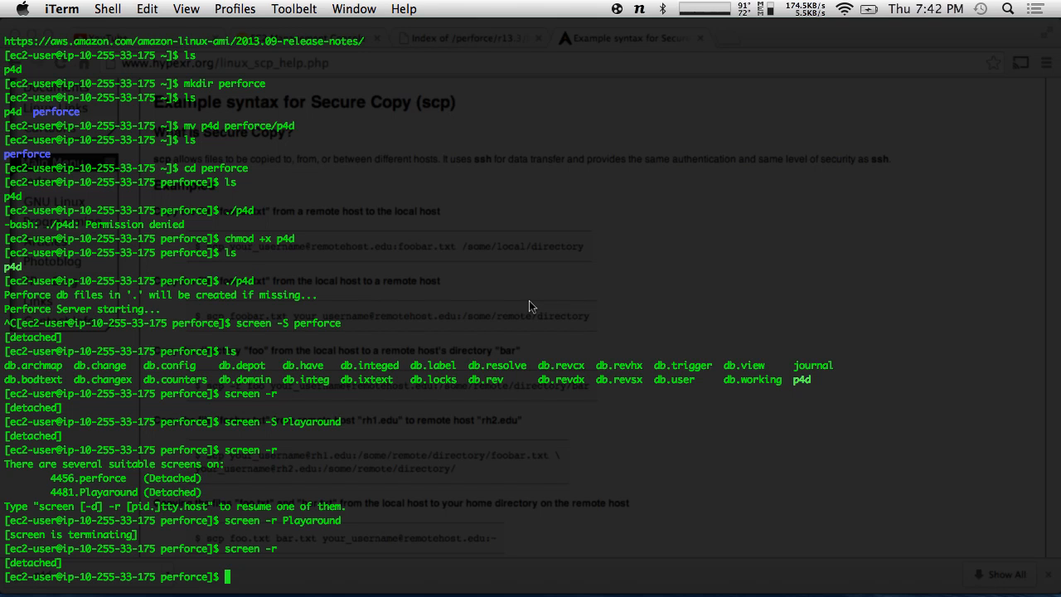
{"action": "type", "text": "exit"}
{"action": "key", "text": "Return"}
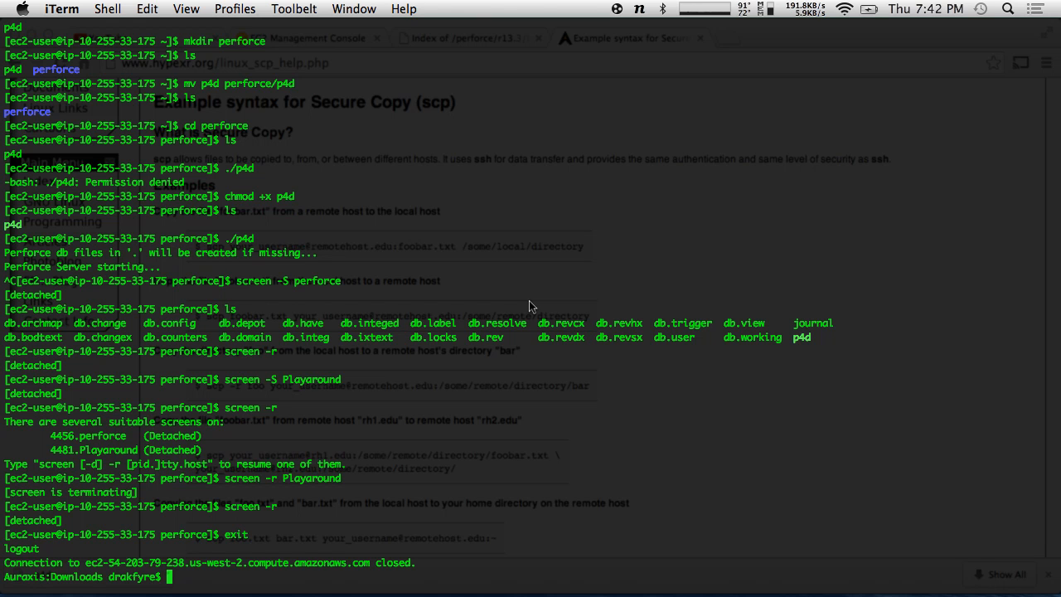
{"action": "key", "text": "super+Tab"}
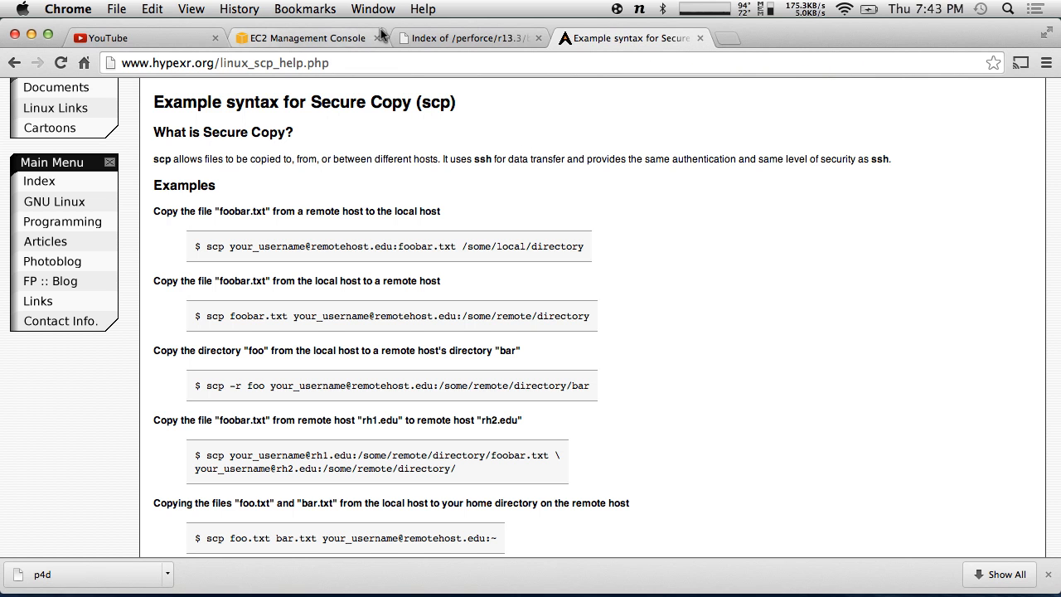
- Open the hidden user Library's Preferences folder in Finder
{"action": "key", "text": "ctrl+Left"}
{"action": "key", "text": "ctrl+Left"}
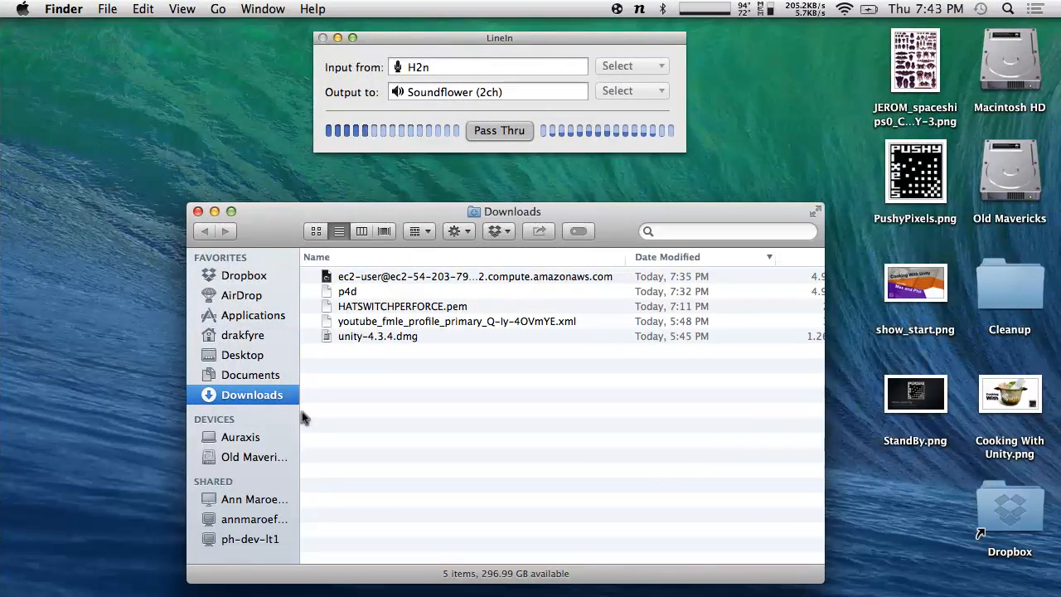
{"action": "left_click", "coordinate": [216, 9]}
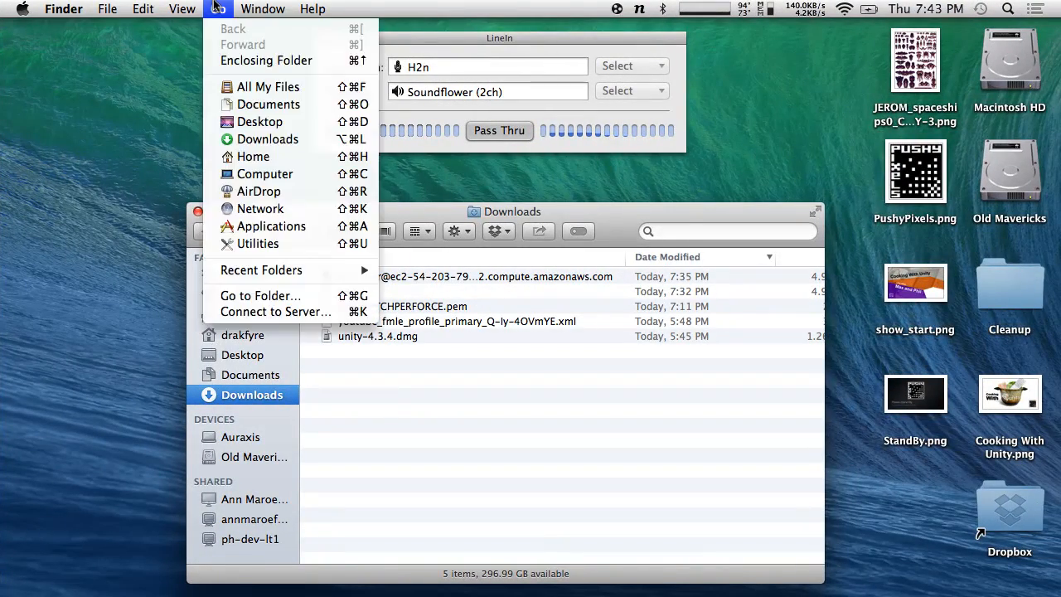
{"action": "left_click", "coordinate": [239, 176], "text": "alt"}
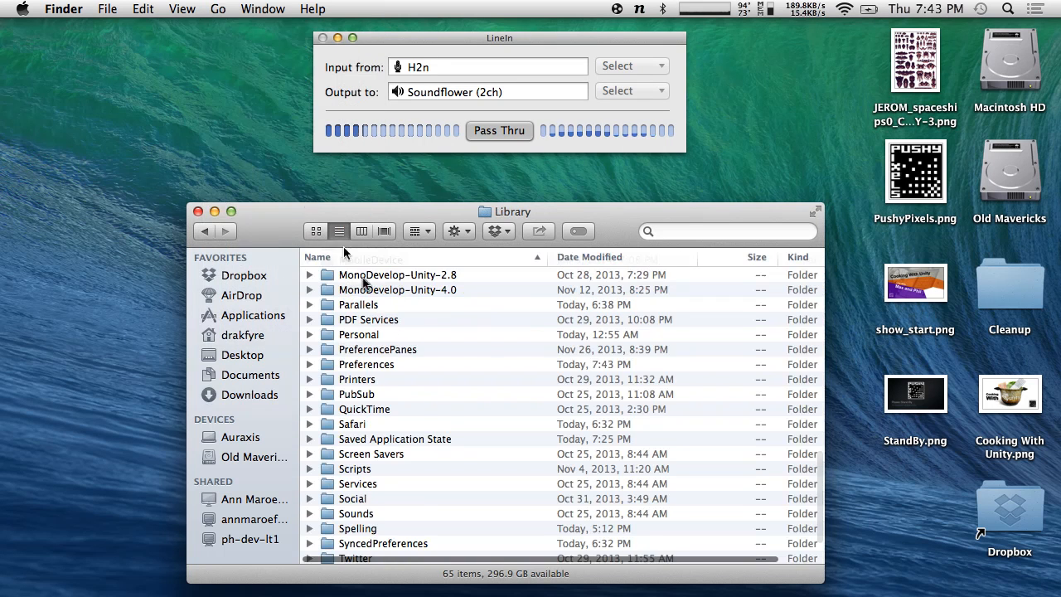
{"action": "scroll", "coordinate": [460, 462], "scroll_direction": "down", "scroll_amount": 1}
{"action": "scroll", "coordinate": [461, 461], "scroll_direction": "up", "scroll_amount": 10}
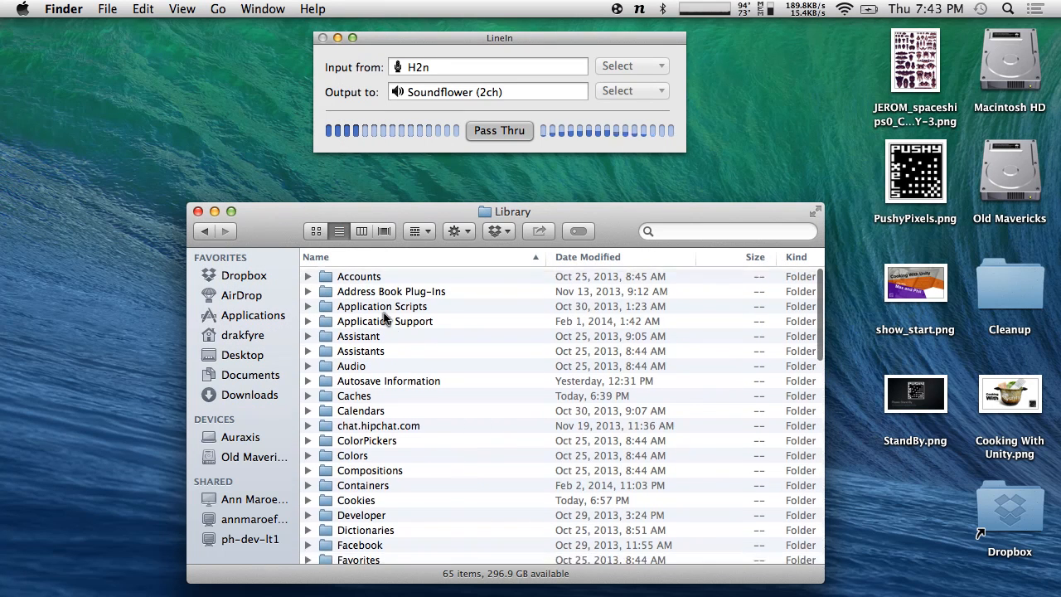
{"action": "scroll", "coordinate": [437, 375], "scroll_direction": "down", "scroll_amount": 3}
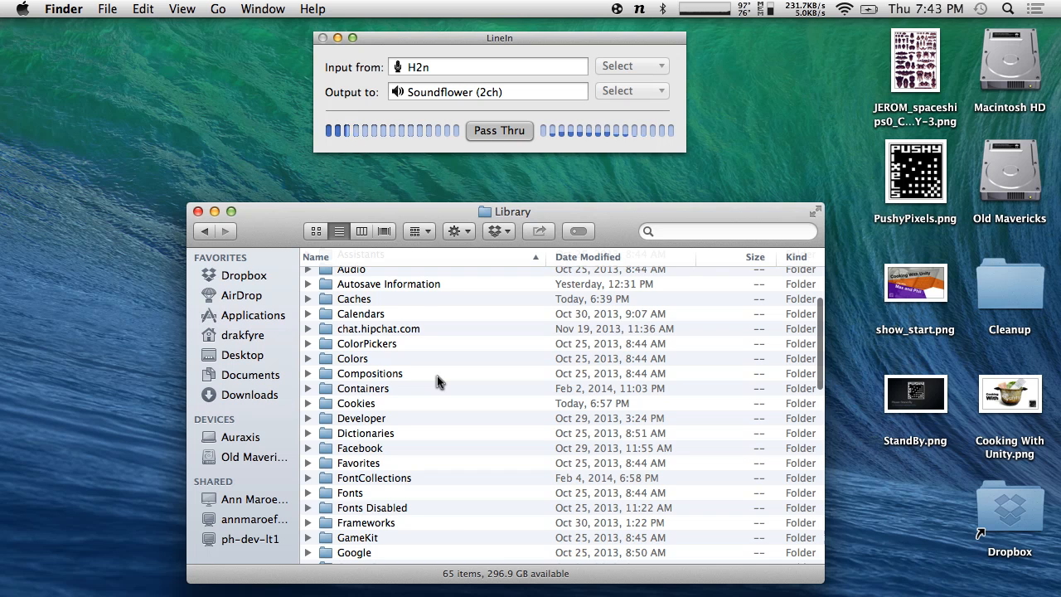
{"action": "type", "text": "pr"}
{"action": "scroll", "coordinate": [415, 493], "scroll_direction": "down", "scroll_amount": 1}
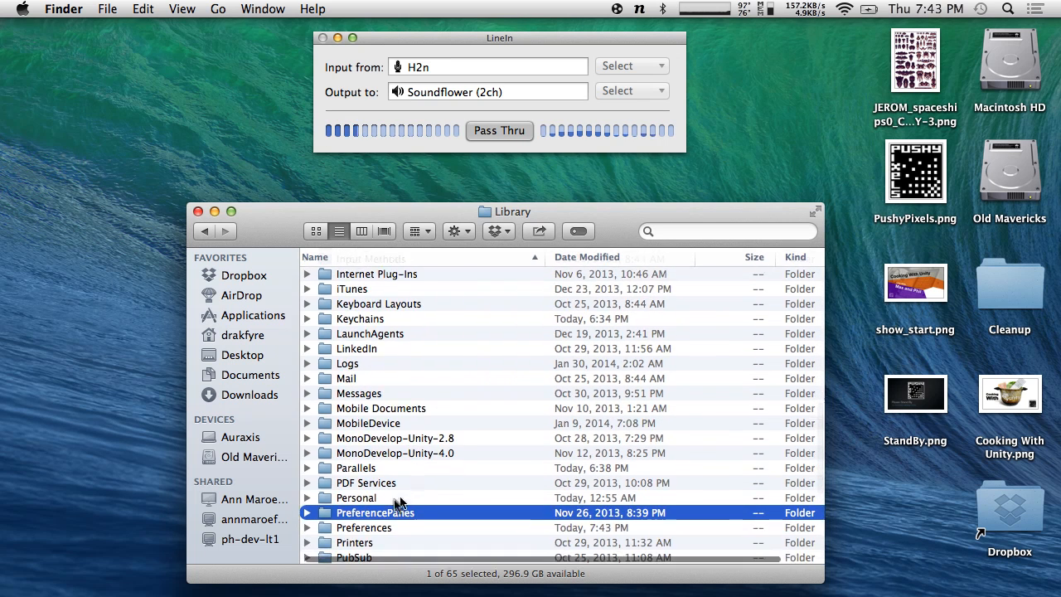
{"action": "double_click", "coordinate": [369, 535]}
- Search Preferences for 'perforce', select the seven com.perforce files and close the window
{"action": "left_click", "coordinate": [725, 231]}
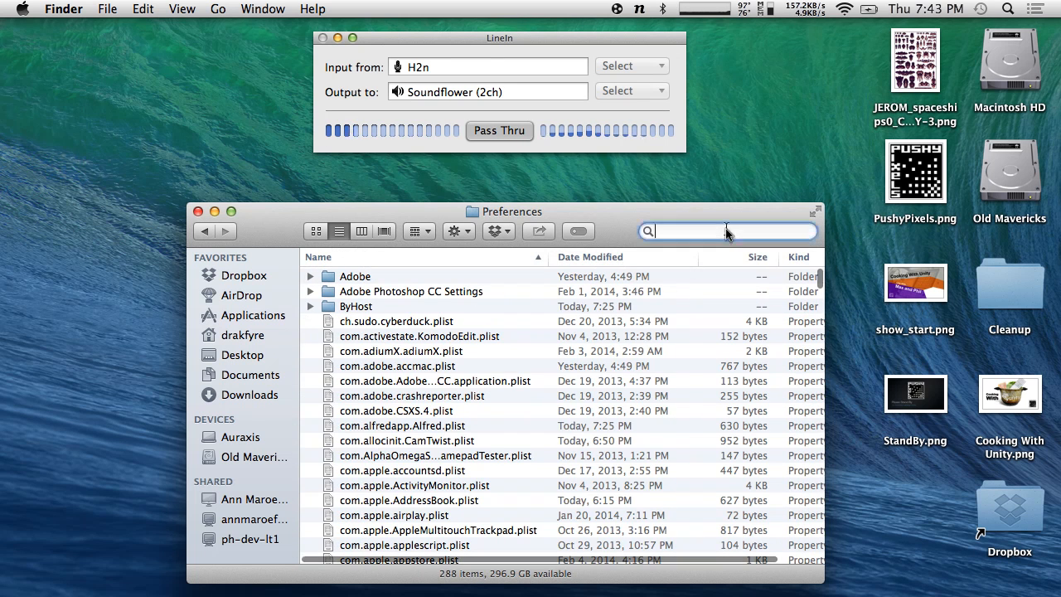
{"action": "type", "text": "p4"}
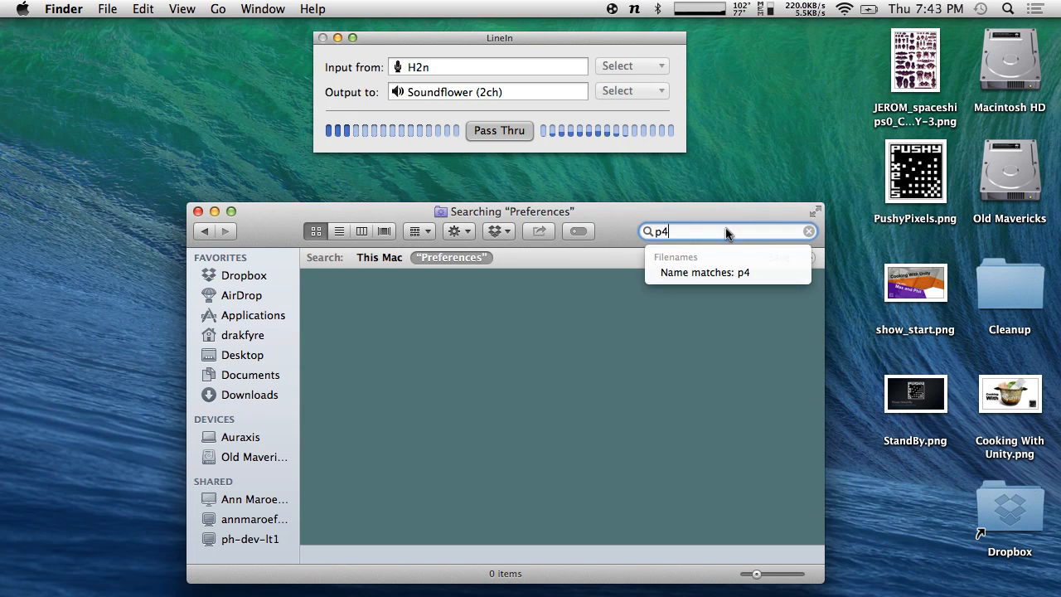
{"action": "key", "text": "BackSpace"}
{"action": "key", "text": "BackSpace"}
{"action": "type", "text": "perforce"}
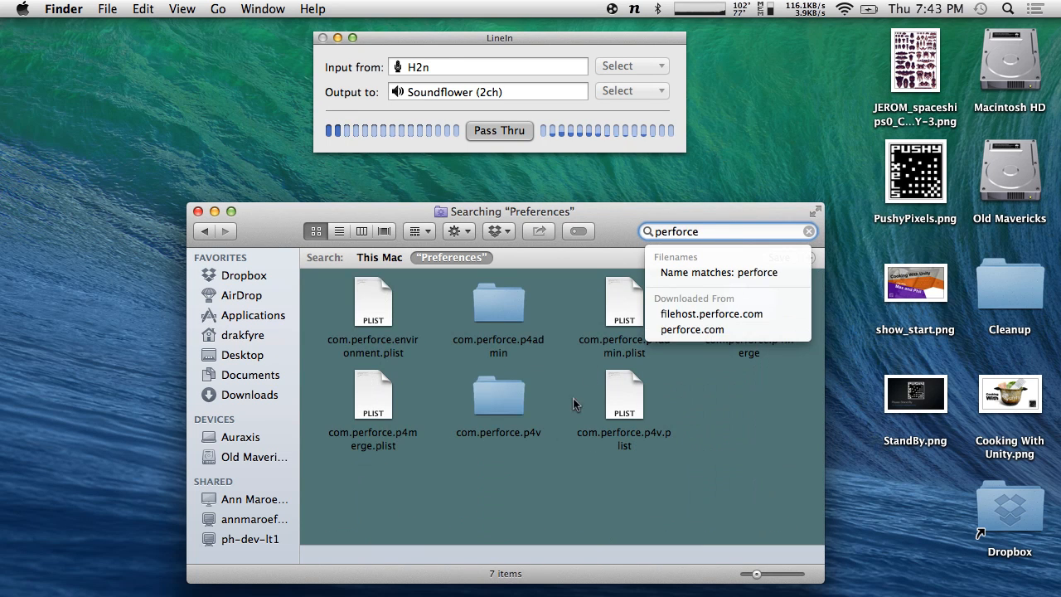
{"action": "left_click", "coordinate": [465, 508]}
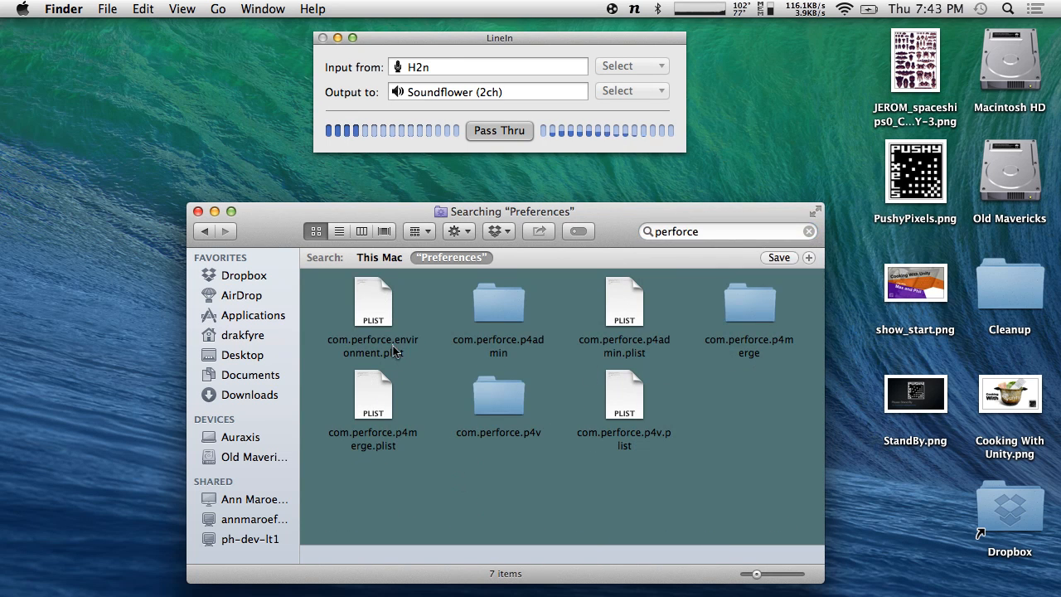
{"action": "left_click_drag", "start_coordinate": [322, 282], "coordinate": [635, 310]}
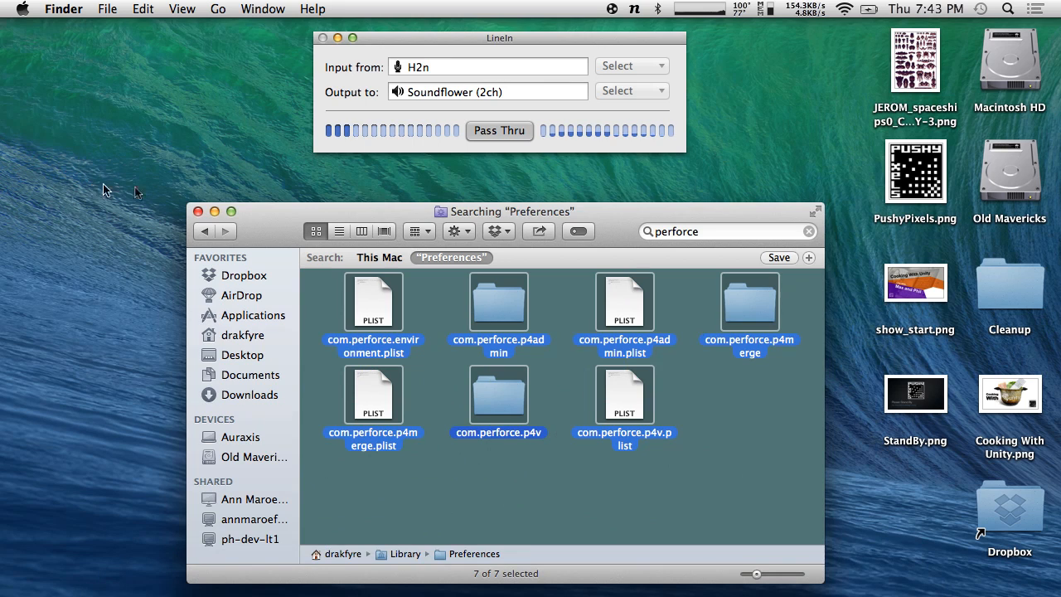
{"action": "left_click", "coordinate": [198, 211]}
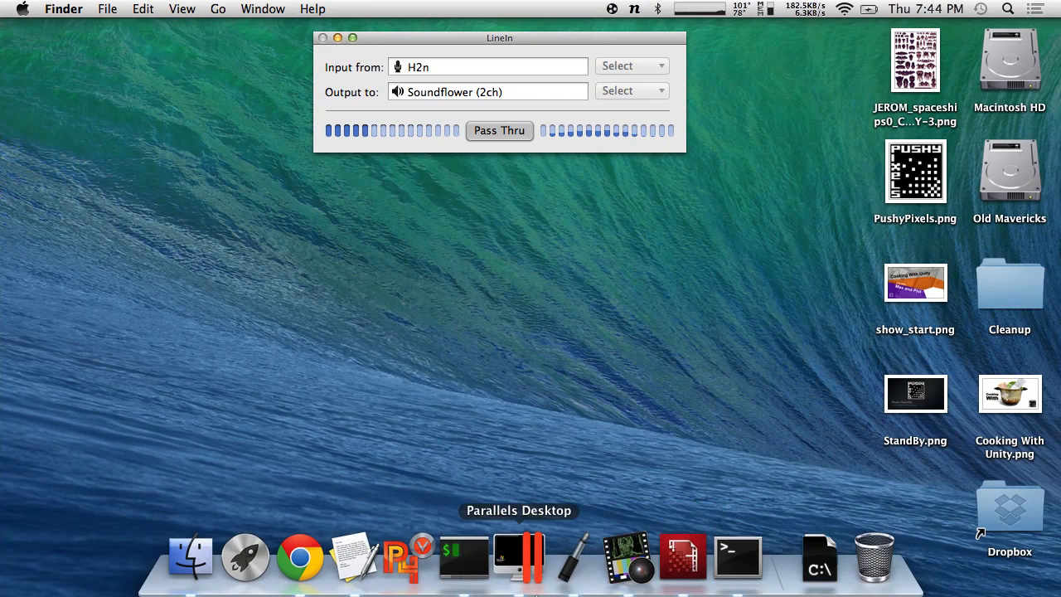
- Launch p4admin.app from Alfred by searching 'p4a'
{"action": "key", "text": "alt+space"}
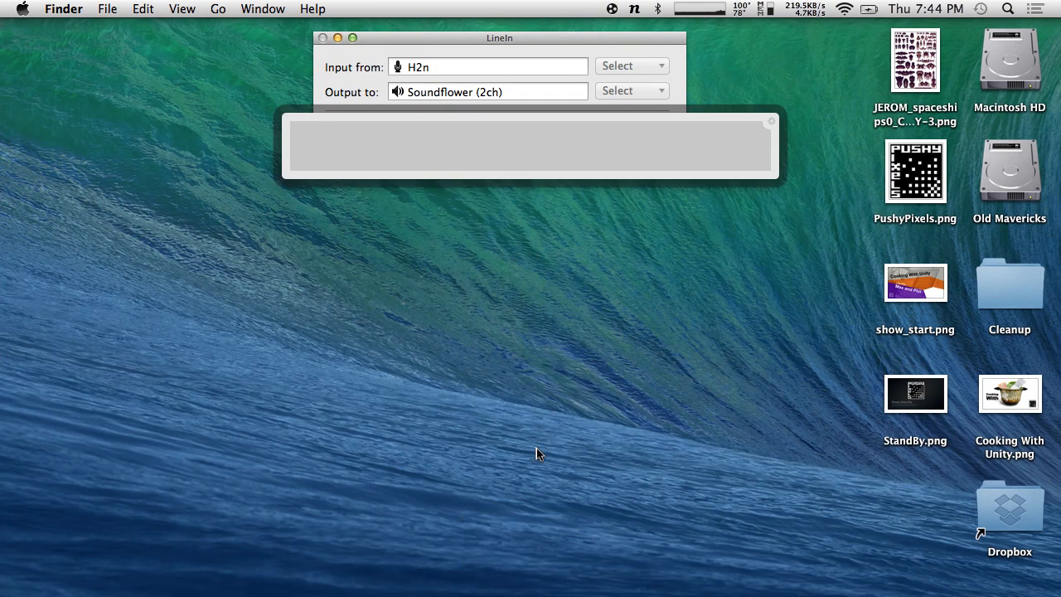
{"action": "type", "text": "p4a"}
{"action": "key", "text": "Down"}
{"action": "key", "text": "Up"}
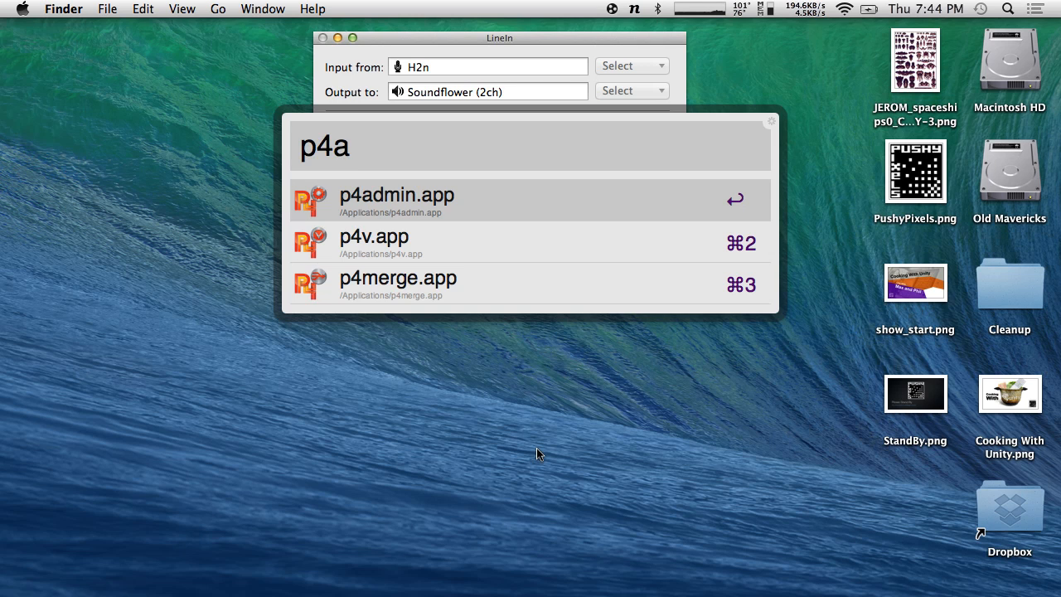
{"action": "key", "text": "Down"}
{"action": "key", "text": "Up"}
{"action": "key", "text": "Down"}
{"action": "key", "text": "Down"}
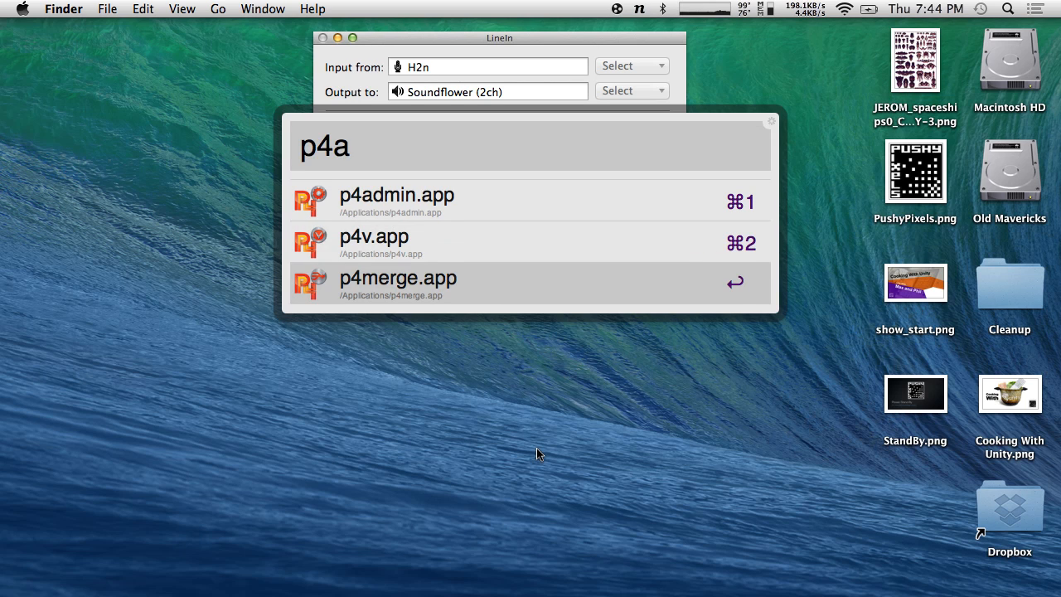
{"action": "key", "text": "Up"}
{"action": "key", "text": "Up"}
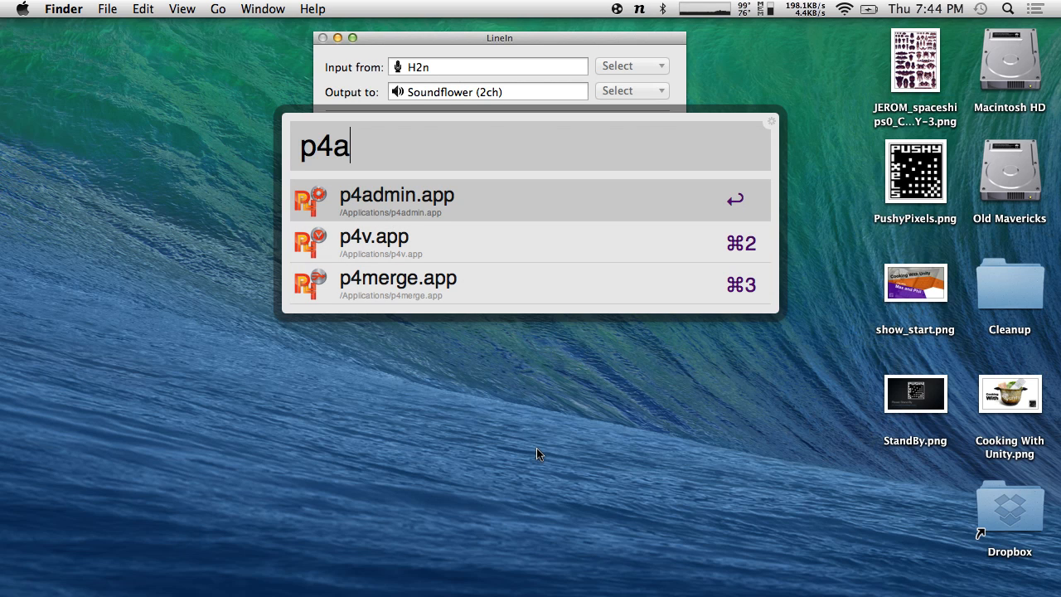
{"action": "key", "text": "Return"}
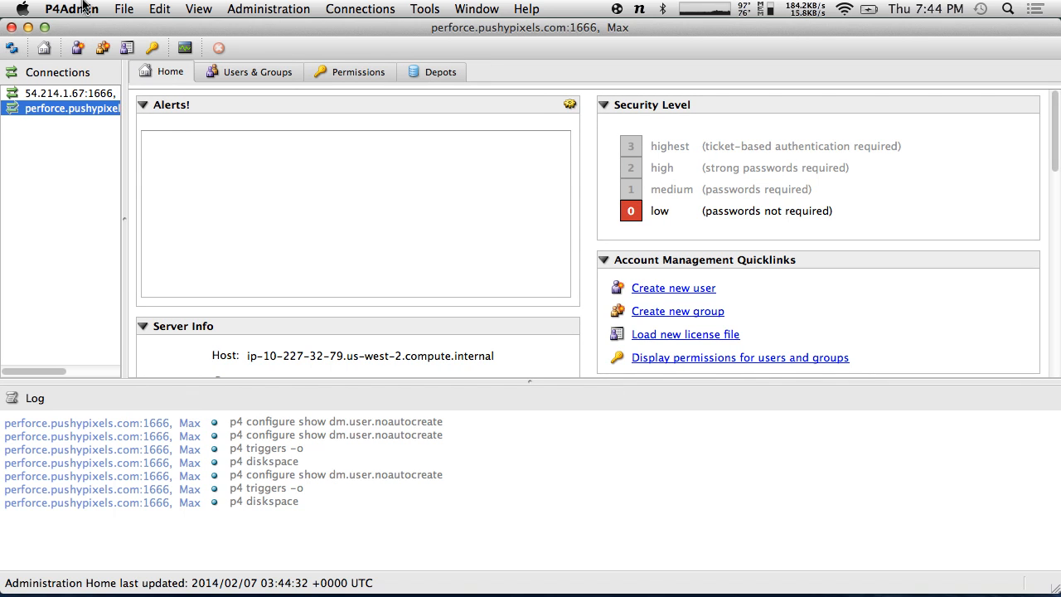
- Start a new server connection from the Connections context menu
{"action": "left_click", "coordinate": [85, 9]}
{"action": "mouse_move", "coordinate": [124, 9]}
{"action": "mouse_move", "coordinate": [140, 29]}
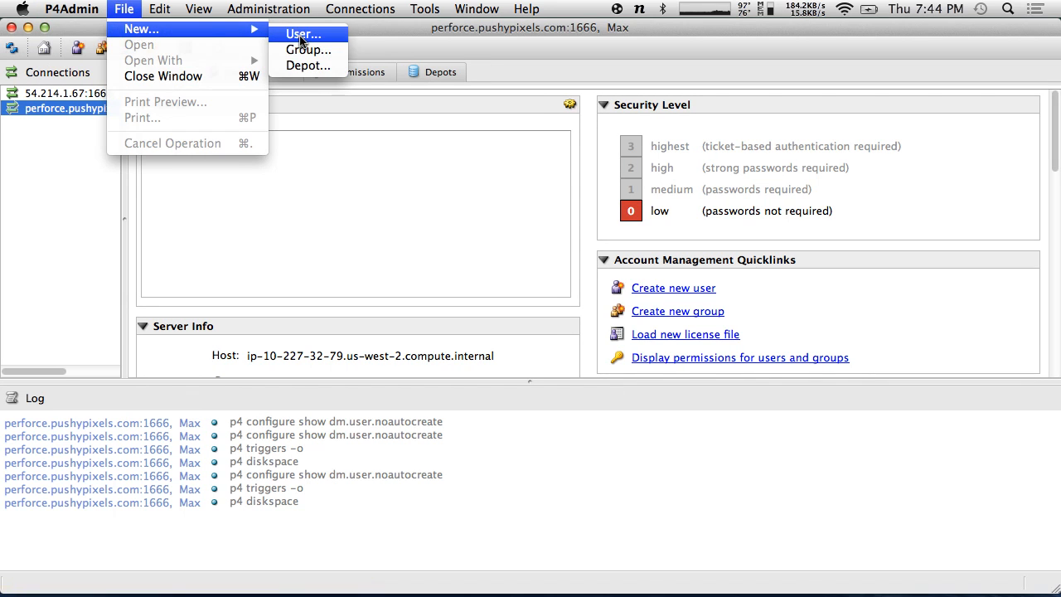
{"action": "left_click", "coordinate": [158, 193]}
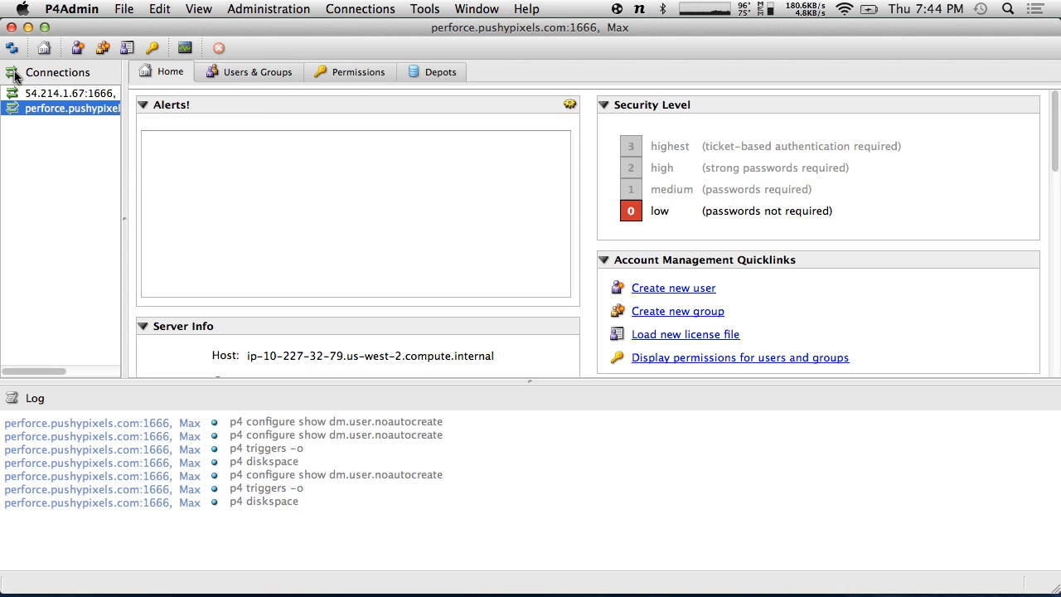
{"action": "right_click", "coordinate": [58, 160]}
{"action": "left_click", "coordinate": [124, 168]}
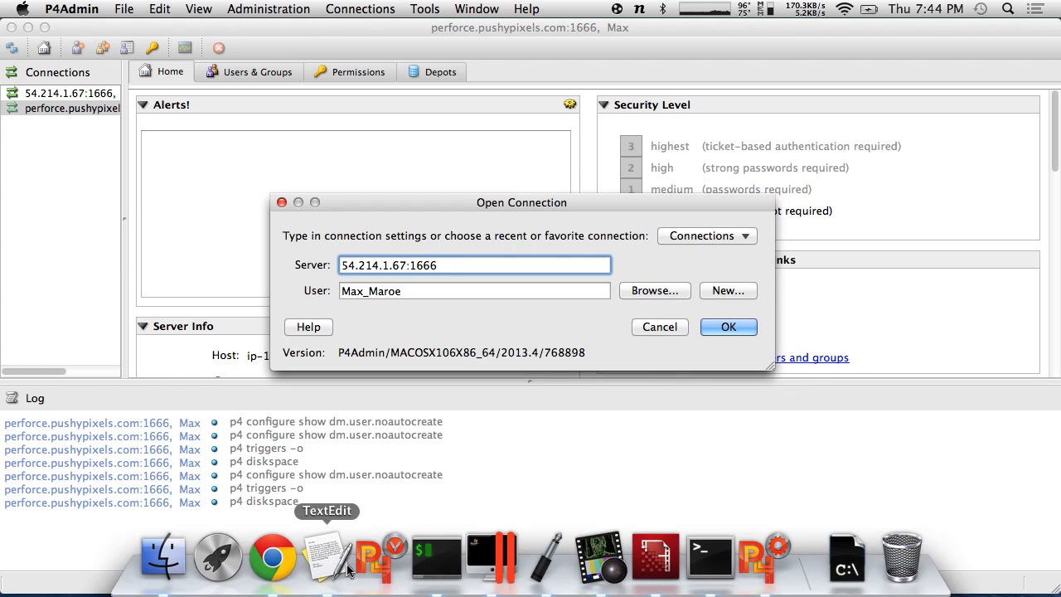
- Copy the EC2 instance's public DNS hostname from Chrome's EC2 instances list
{"action": "left_click", "coordinate": [274, 558]}
{"action": "left_click", "coordinate": [291, 38]}
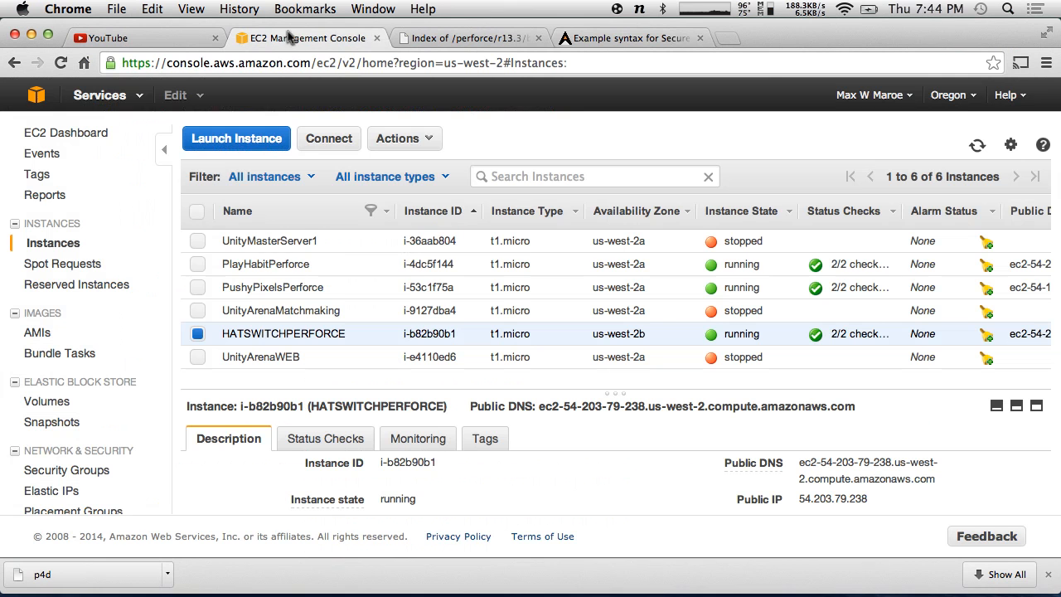
{"action": "scroll", "coordinate": [812, 340], "scroll_direction": "right", "scroll_amount": 10}
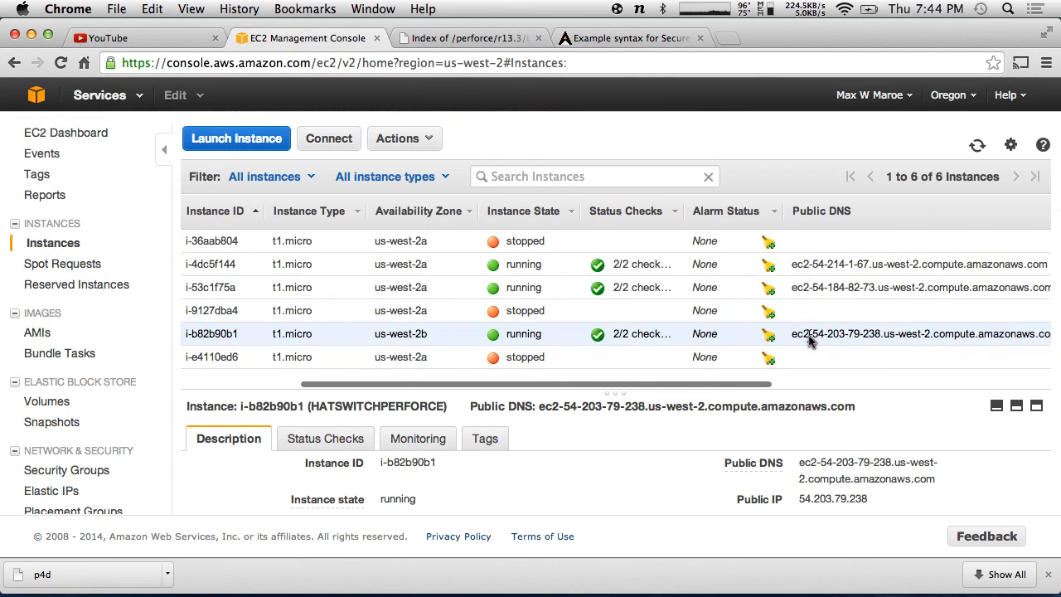
{"action": "left_click_drag", "start_coordinate": [910, 335], "coordinate": [628, 332]}
{"action": "key", "text": "super+c"}
{"action": "key", "text": "super+h"}
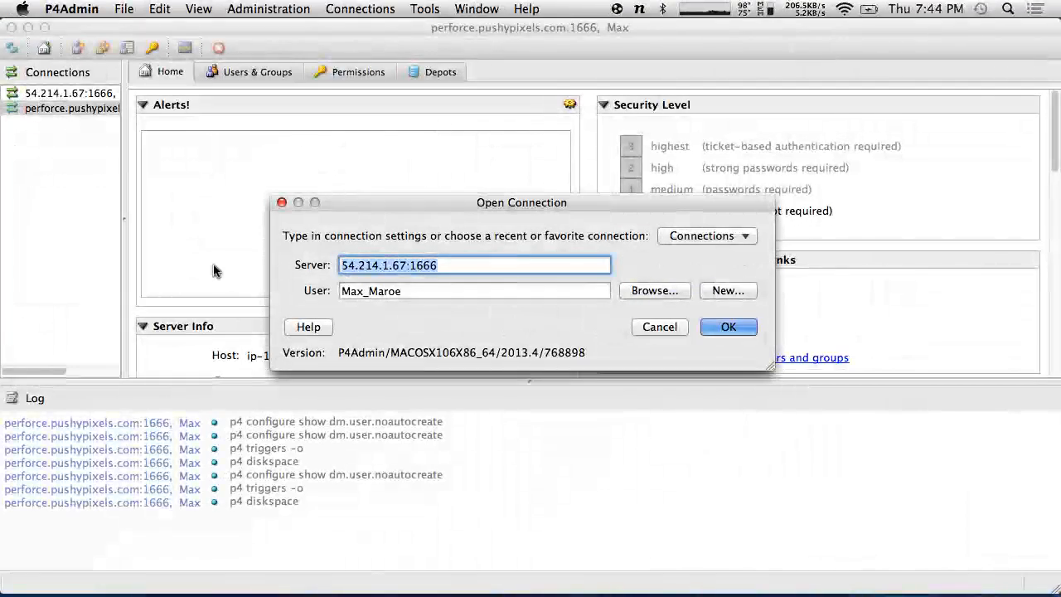
- Set the server to the EC2 hostname on port 1666 with the short user name, and try connecting
{"action": "left_click_drag", "start_coordinate": [409, 265], "coordinate": [355, 265]}
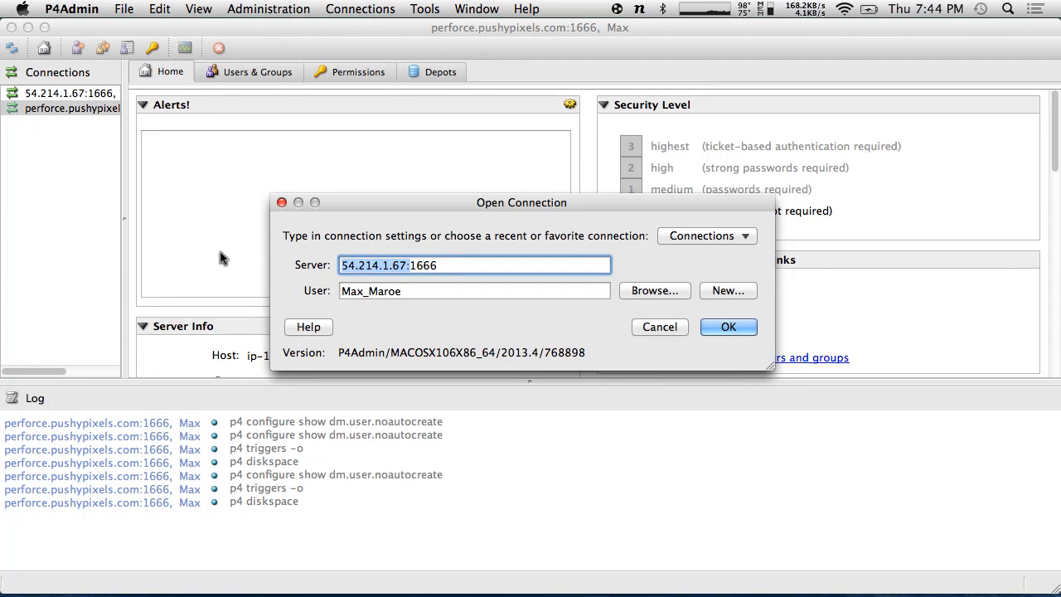
{"action": "key", "text": "super+v"}
{"action": "type", "text": ":"}
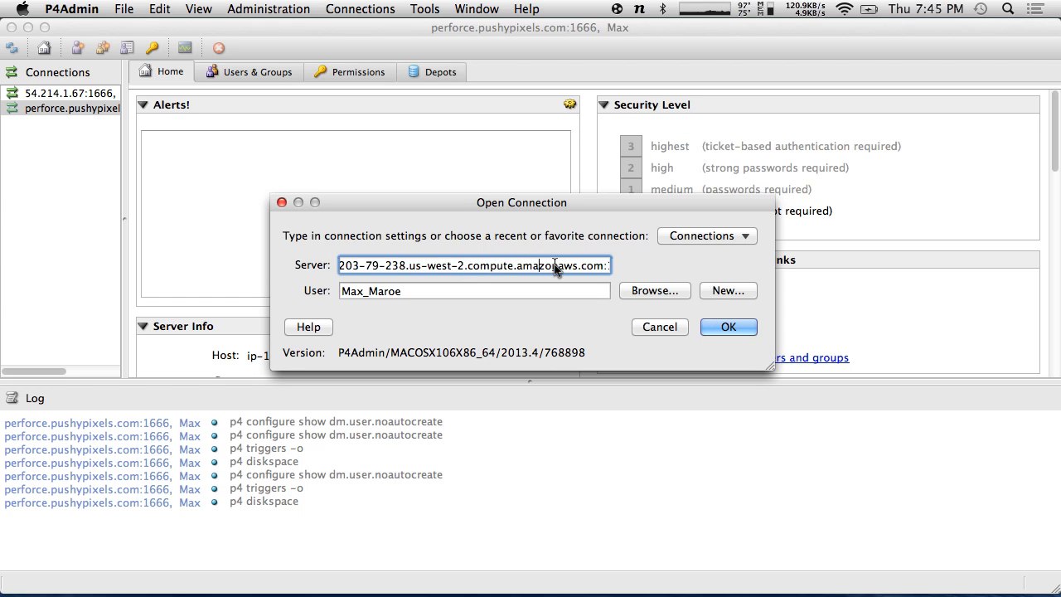
{"action": "type", "text": "1666"}
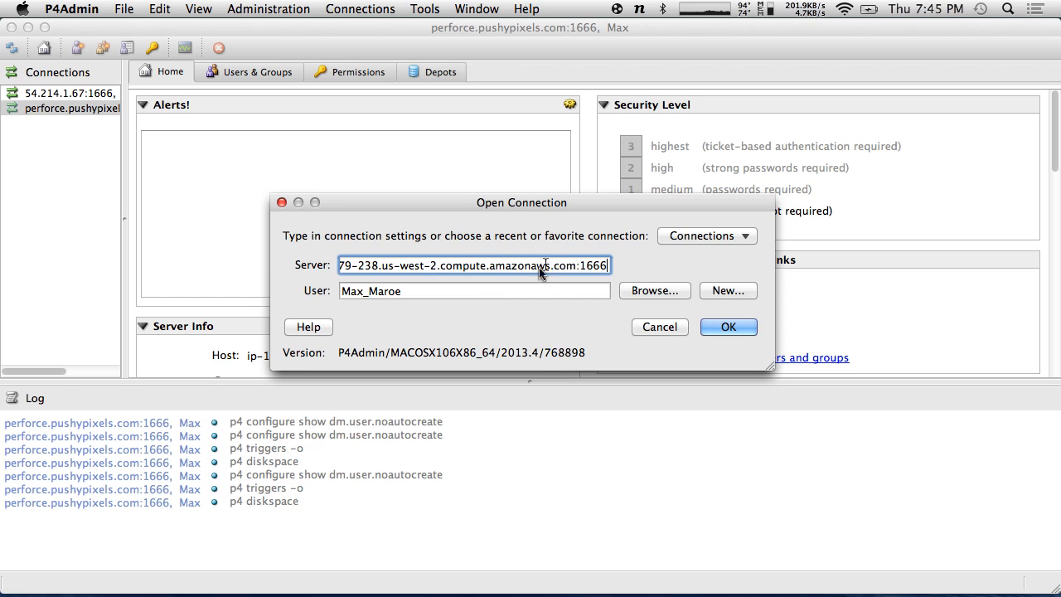
{"action": "key", "text": "Tab"}
{"action": "type", "text": "Max"}
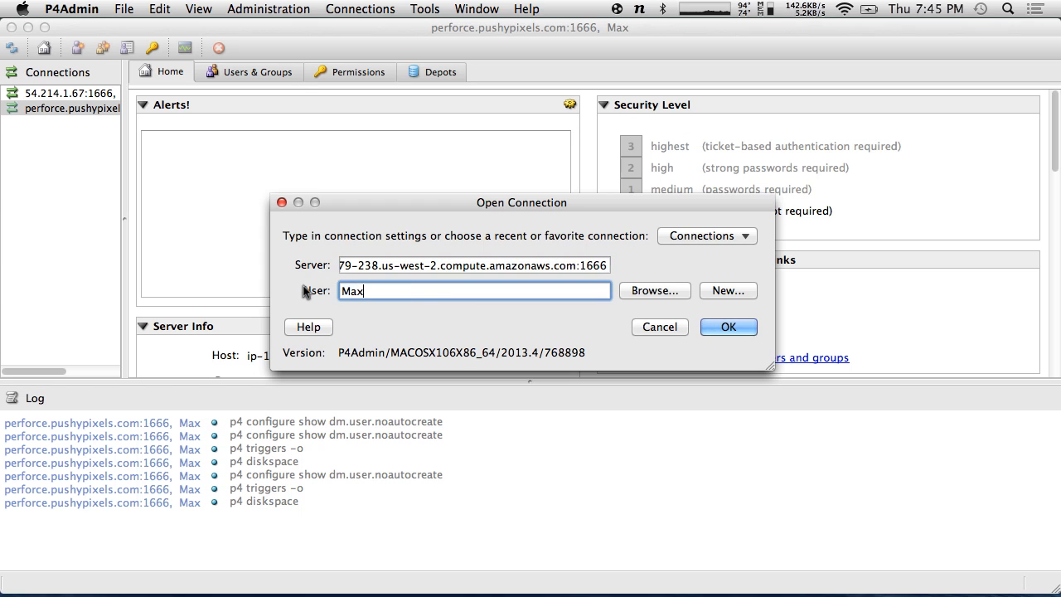
{"action": "left_click", "coordinate": [722, 326]}
{"action": "left_click", "coordinate": [575, 266]}
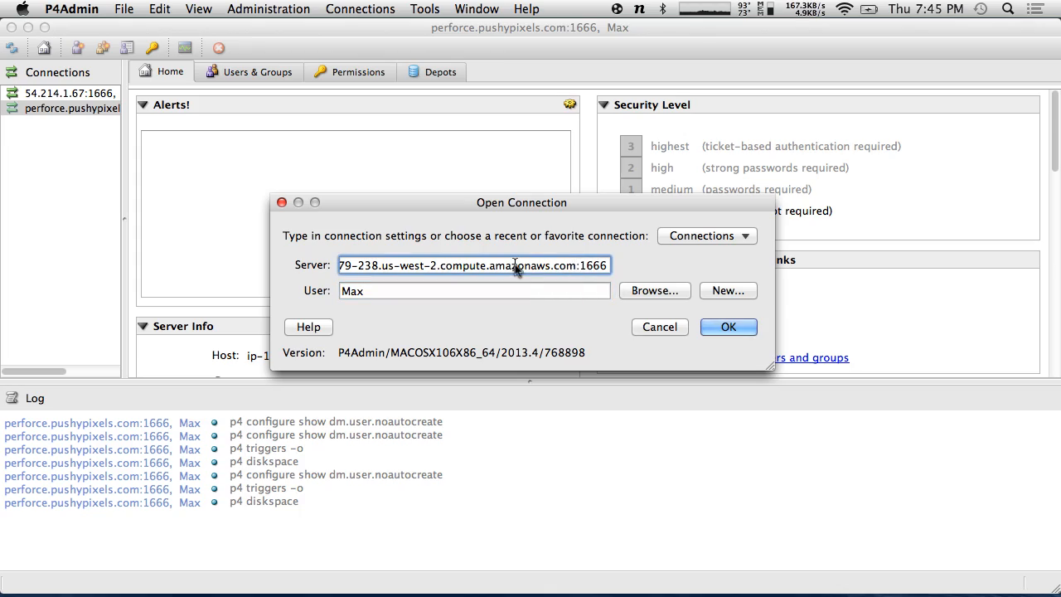
{"action": "key", "text": "ctrl+Right"}
{"action": "key", "text": "ctrl+Right"}
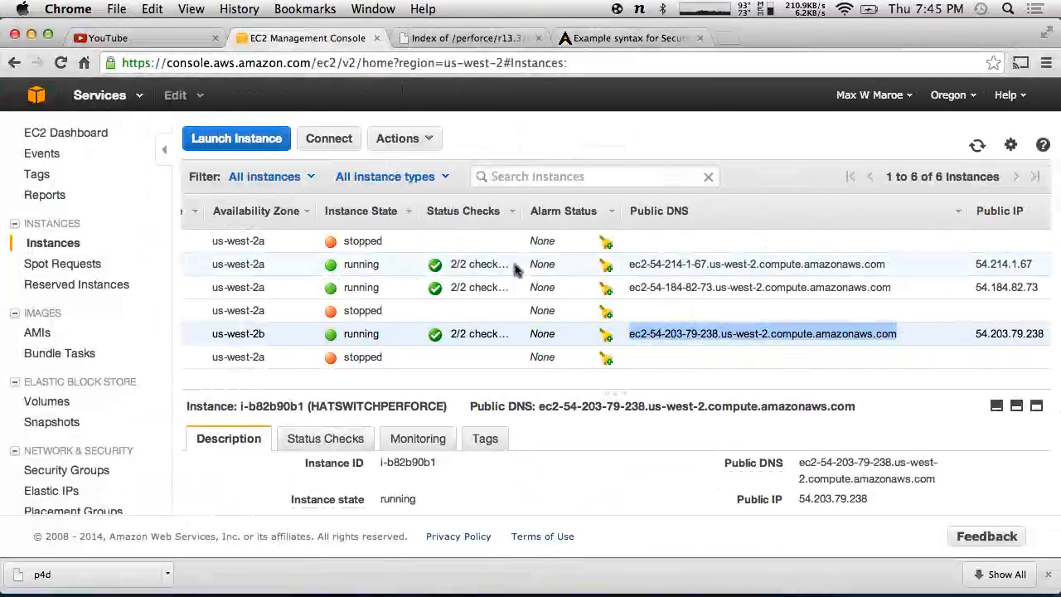
- Go to Security Groups under Network & Security in the EC2 console sidebar
{"action": "key", "text": "ctrl+Left"}
{"action": "key", "text": "ctrl+Left"}
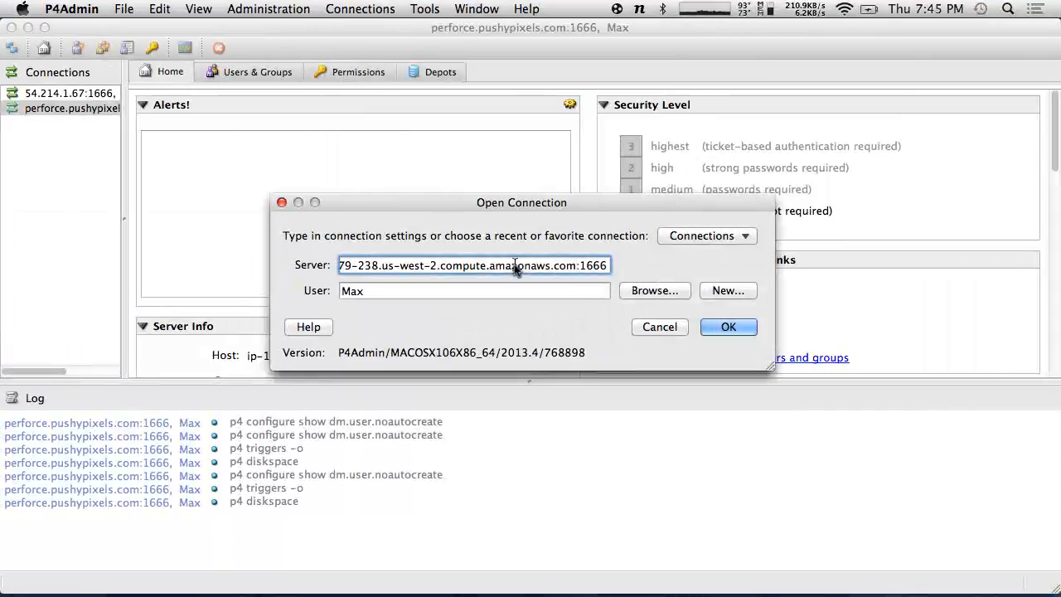
{"action": "key", "text": "ctrl+Right"}
{"action": "key", "text": "ctrl+Right"}
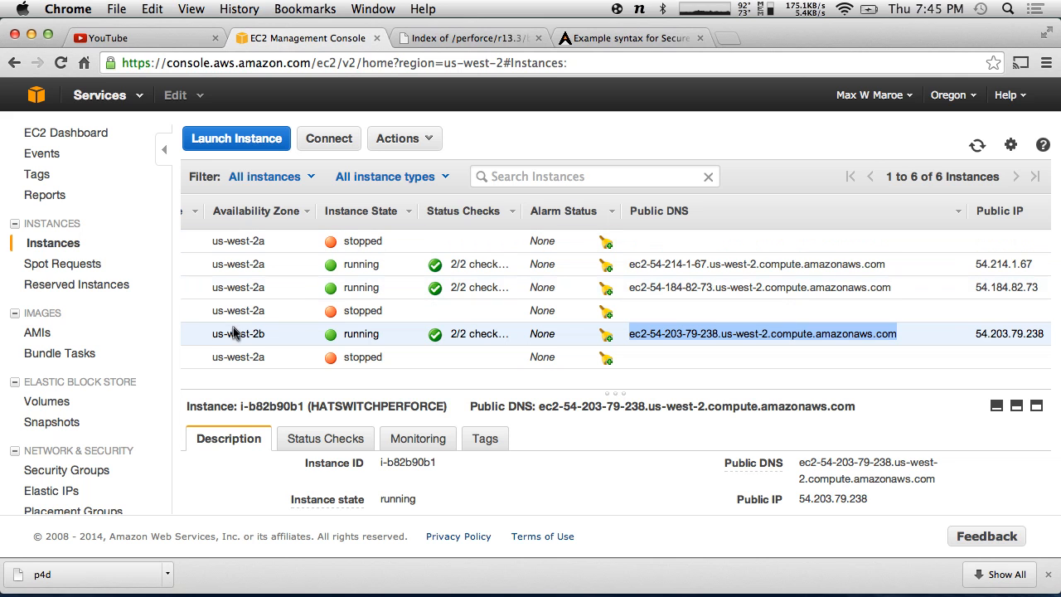
{"action": "scroll", "coordinate": [60, 406], "scroll_direction": "down", "scroll_amount": 2}
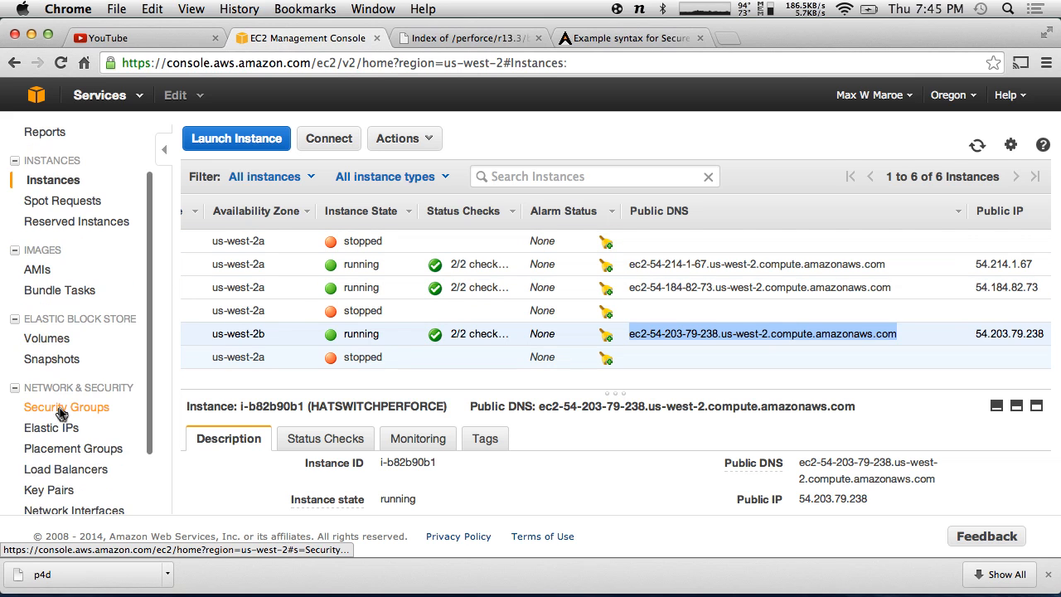
{"action": "scroll", "coordinate": [59, 408], "scroll_direction": "down", "scroll_amount": 2}
{"action": "left_click", "coordinate": [65, 329]}
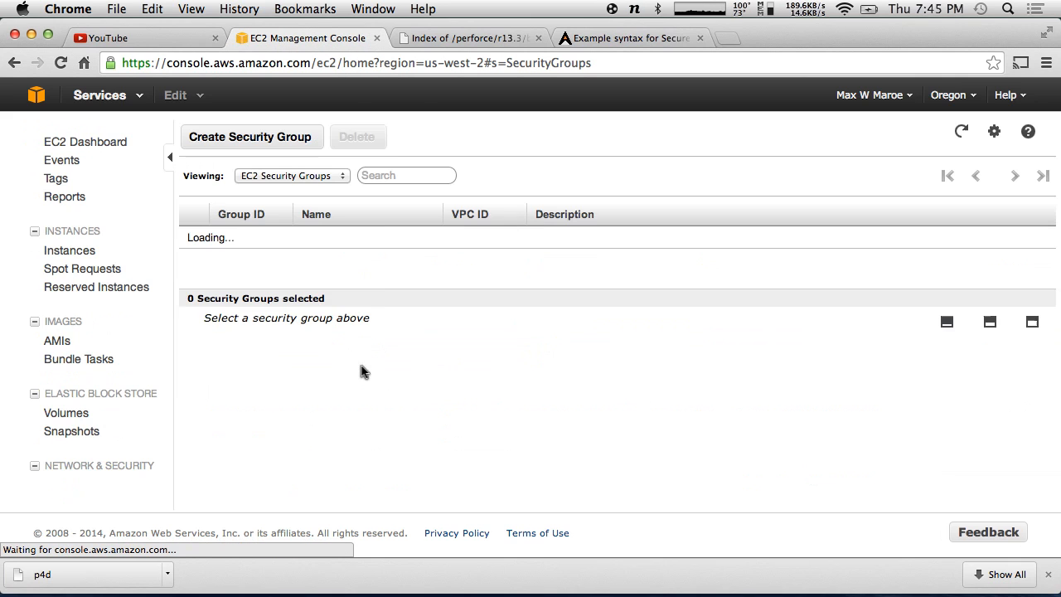
{"action": "scroll", "coordinate": [369, 259], "scroll_direction": "down", "scroll_amount": 2}
- Add an inbound Custom TCP rule for port 1666 to launch-wizard-4 and apply the changes
{"action": "left_click", "coordinate": [370, 257]}
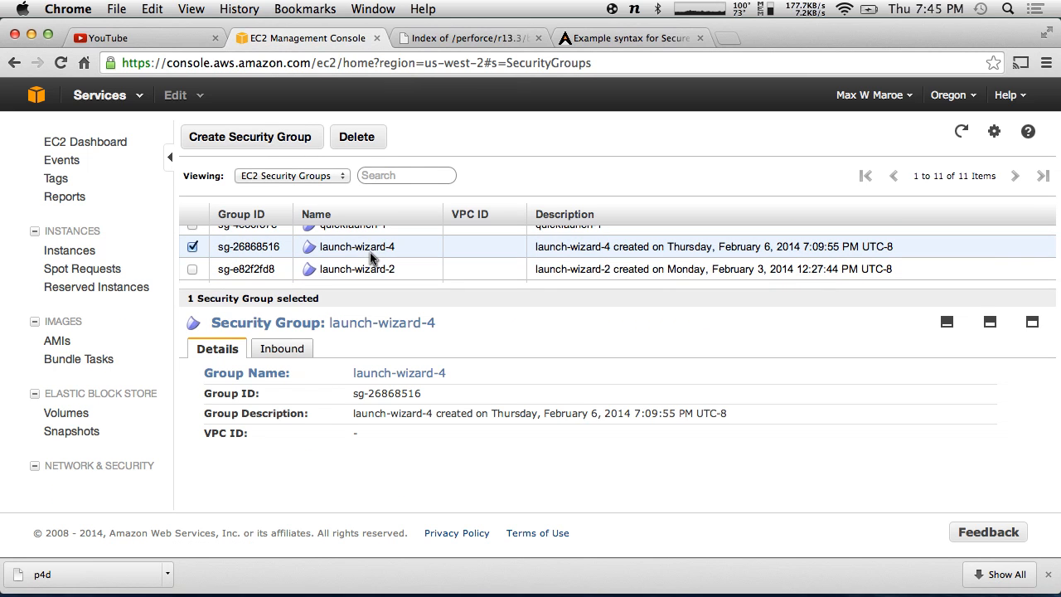
{"action": "left_click", "coordinate": [282, 348]}
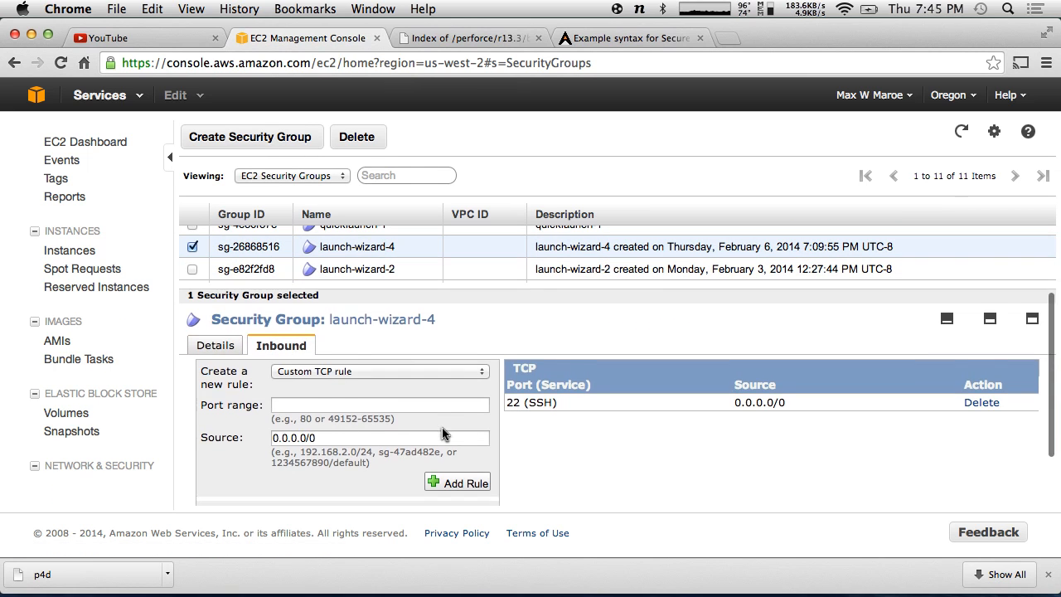
{"action": "left_click", "coordinate": [300, 372]}
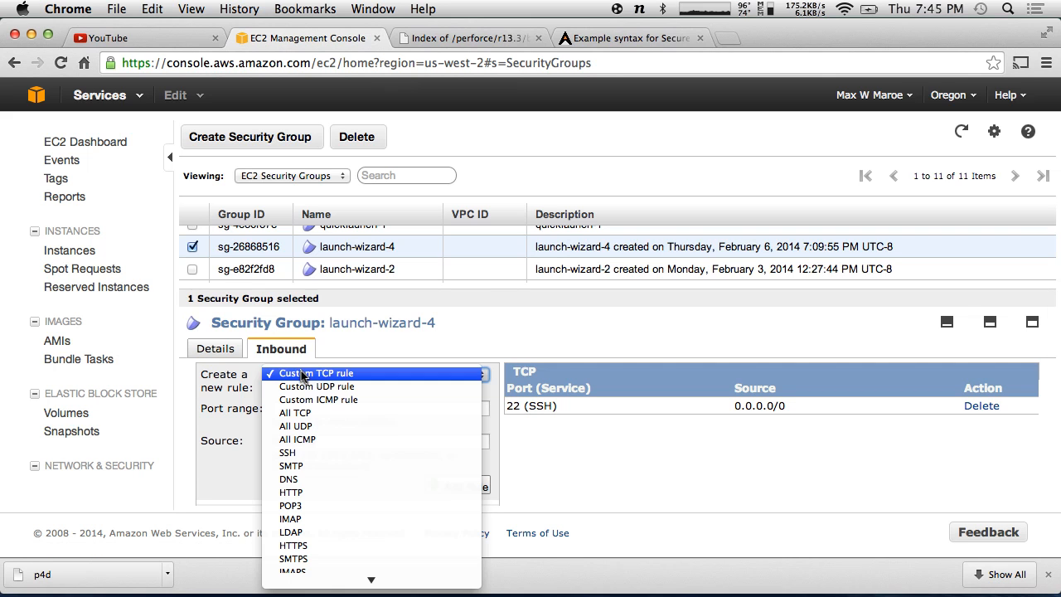
{"action": "left_click", "coordinate": [189, 379]}
{"action": "left_click", "coordinate": [322, 411]}
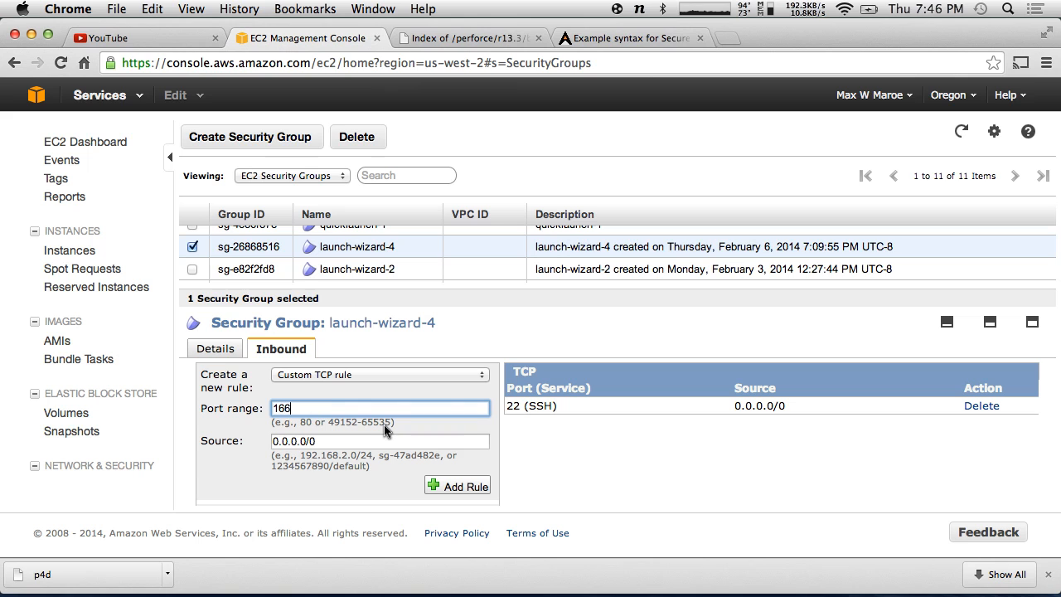
{"action": "type", "text": "1666"}
{"action": "left_click", "coordinate": [464, 487]}
{"action": "scroll", "coordinate": [830, 445], "scroll_direction": "down", "scroll_amount": 2}
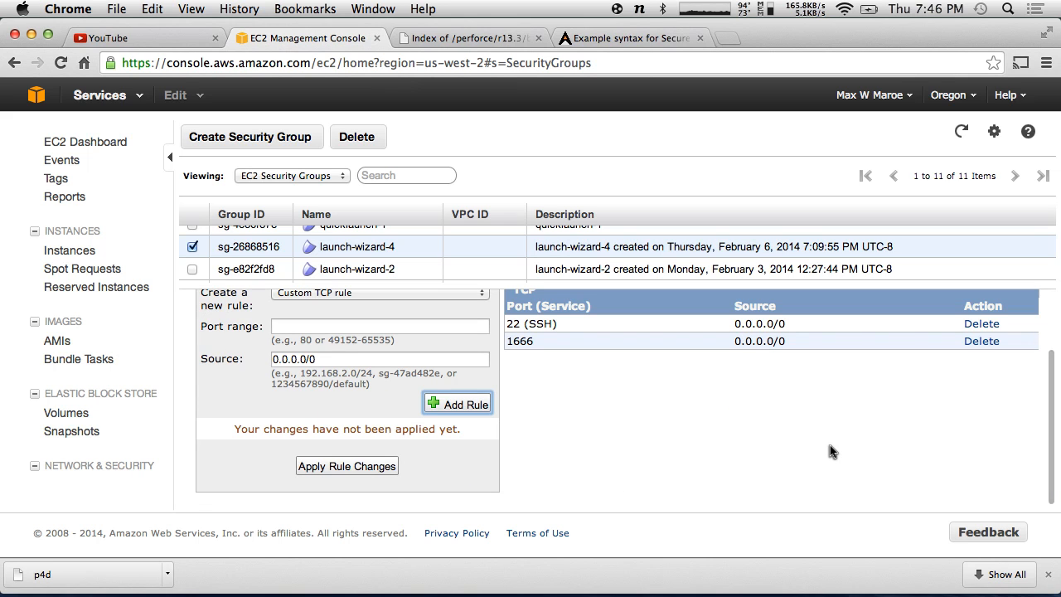
{"action": "left_click", "coordinate": [345, 470]}
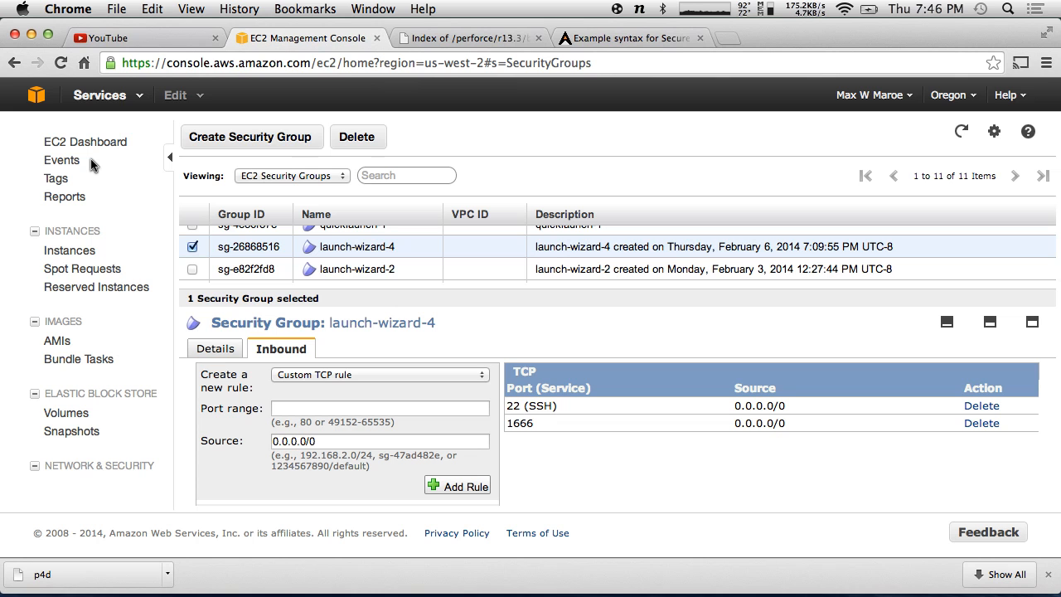
- Back in P4Admin, check the server address and retry the port 1666 connection, which reports the user doesn't exist
{"action": "key", "text": "ctrl+Right"}
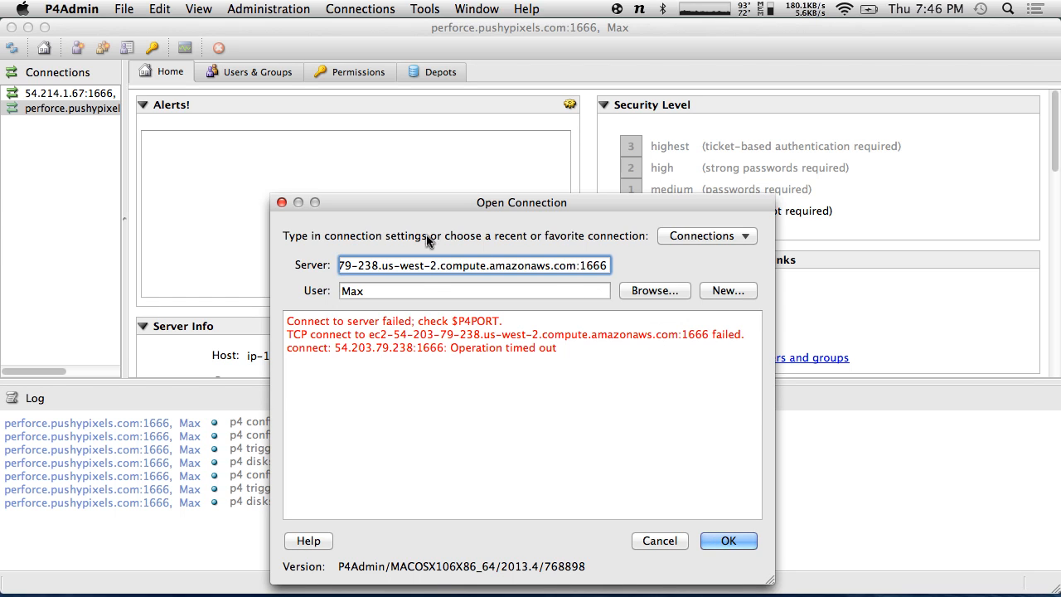
{"action": "left_click_drag", "start_coordinate": [418, 273], "coordinate": [220, 262]}
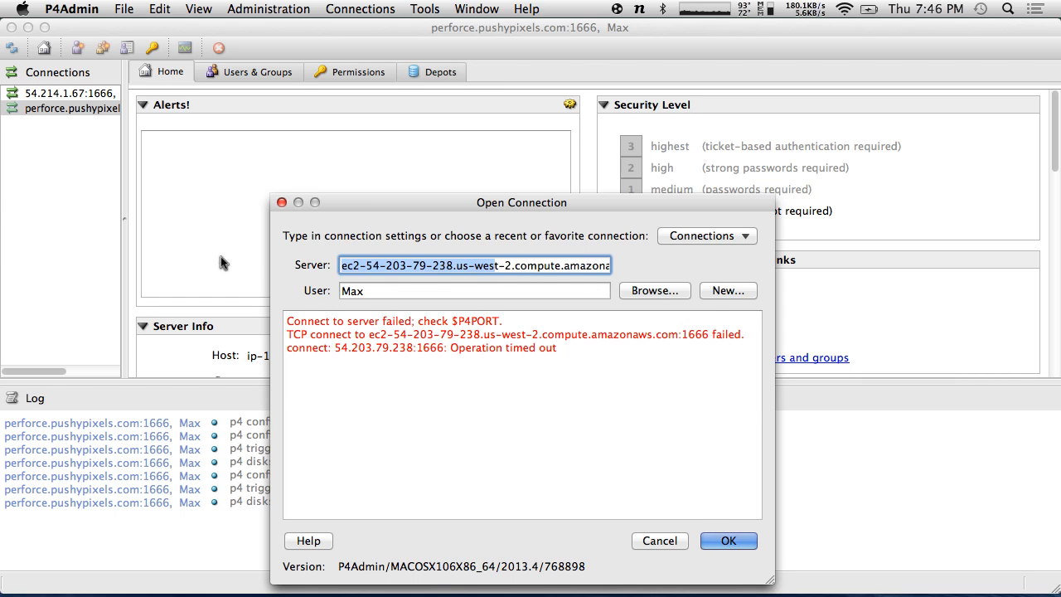
{"action": "left_click", "coordinate": [585, 266]}
{"action": "left_click_drag", "start_coordinate": [561, 266], "coordinate": [721, 267]}
{"action": "left_click", "coordinate": [572, 265]}
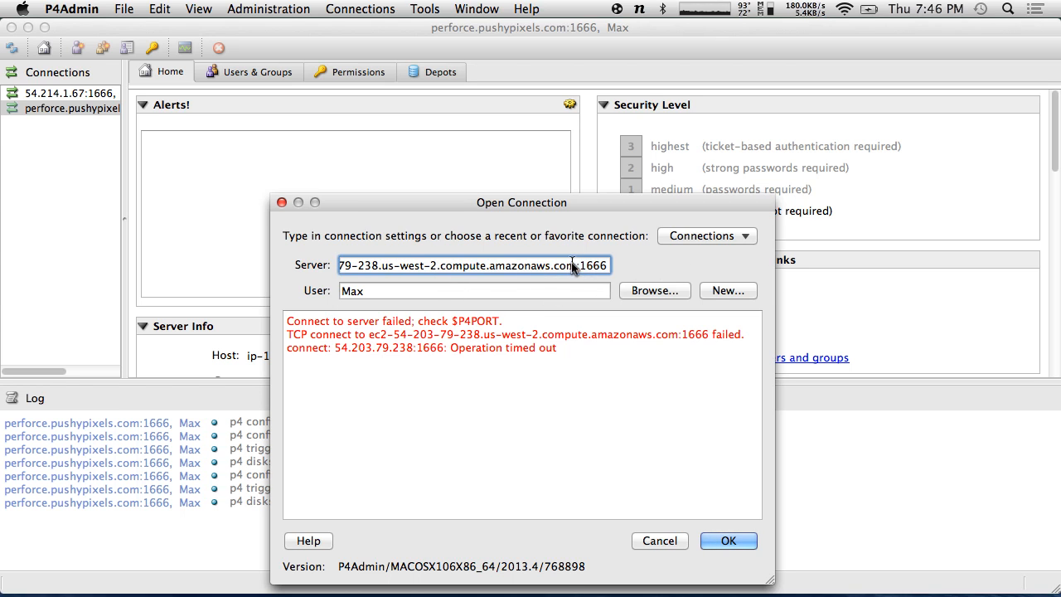
{"action": "left_click", "coordinate": [728, 540]}
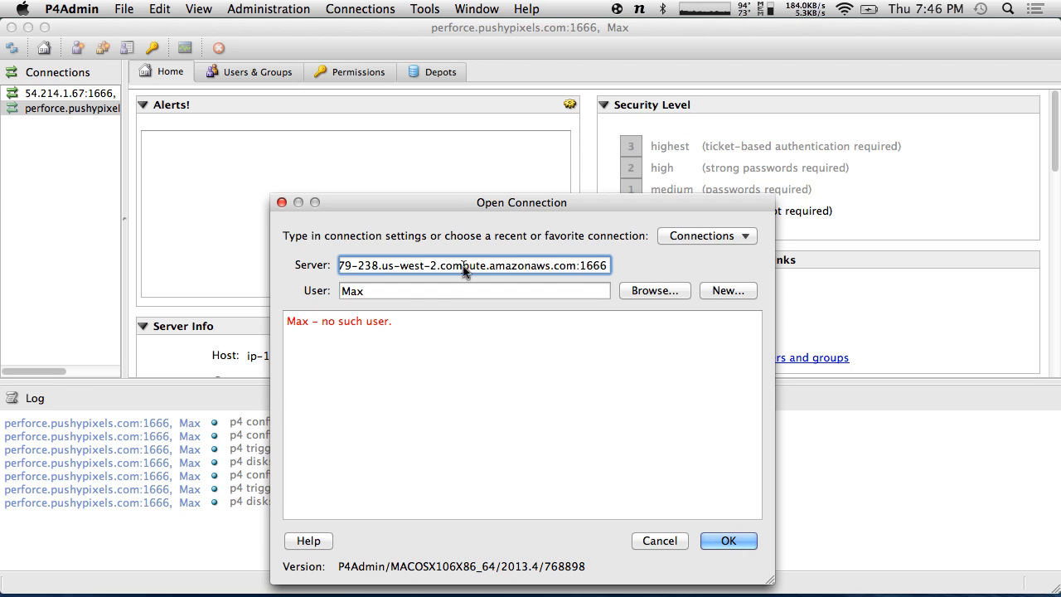
{"action": "key", "text": "Tab"}
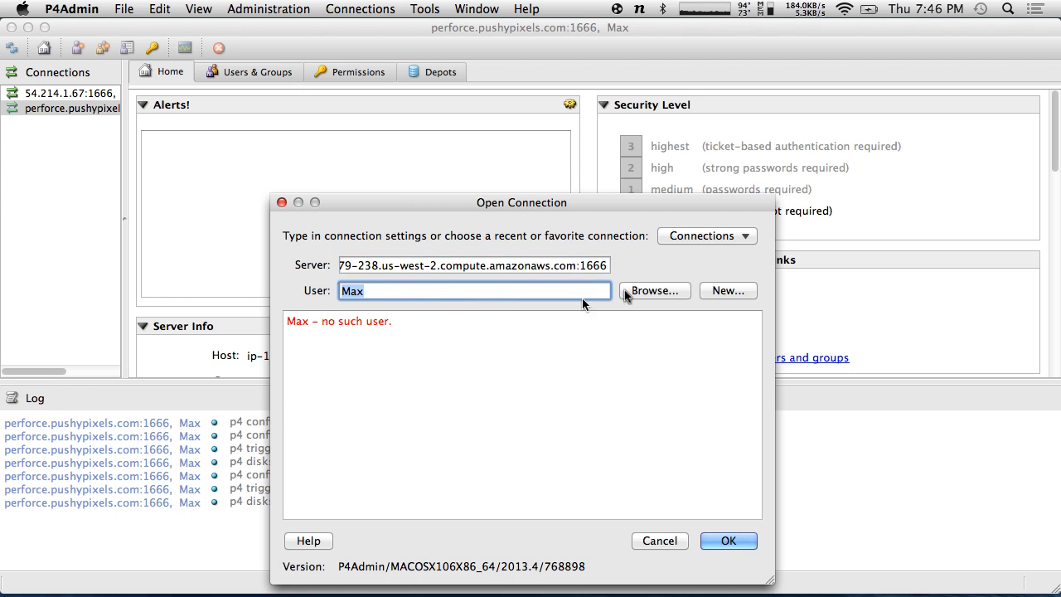
- Start a new server user, entering its user name, full name and password twice
{"action": "left_click", "coordinate": [718, 292]}
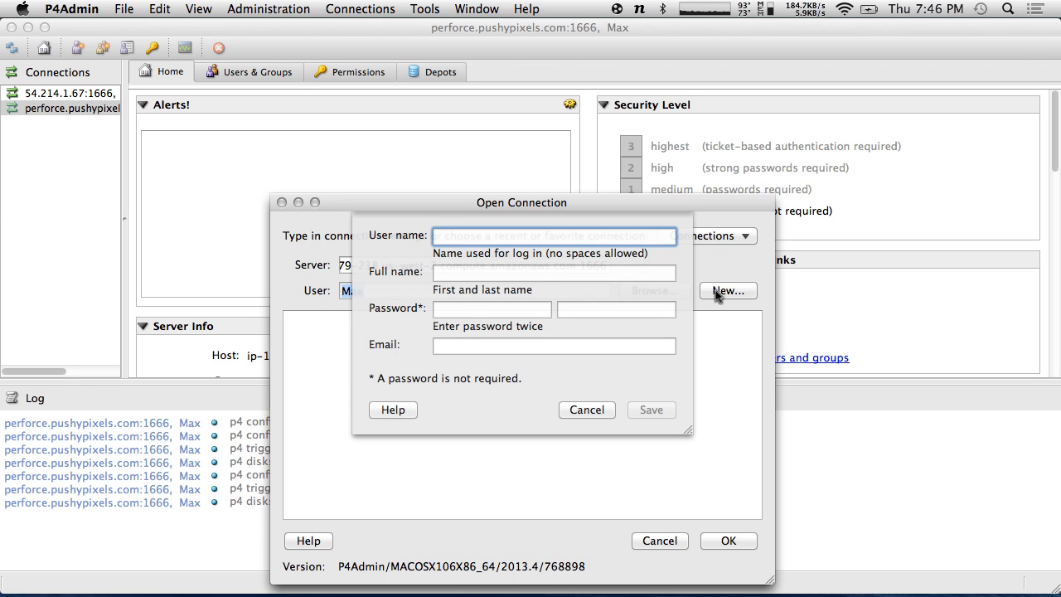
{"action": "type", "text": "Max"}
{"action": "key", "text": "Tab"}
{"action": "type", "text": "Maximili"}
{"action": "key", "text": "Tab"}
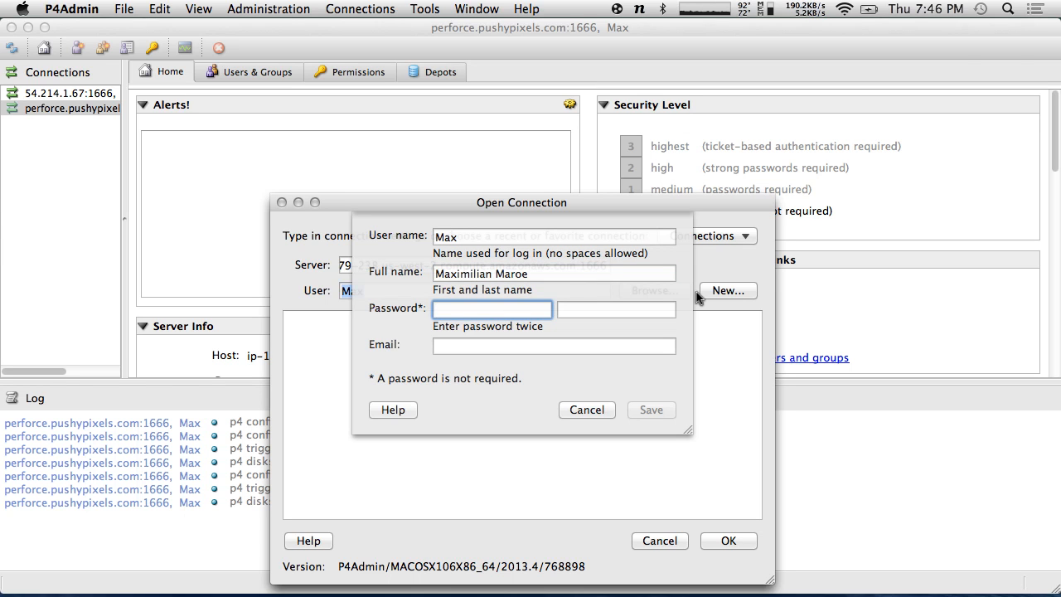
{"action": "type", "text": "•••••••"}
{"action": "key", "text": "Tab"}
{"action": "type", "text": "•••••••"}
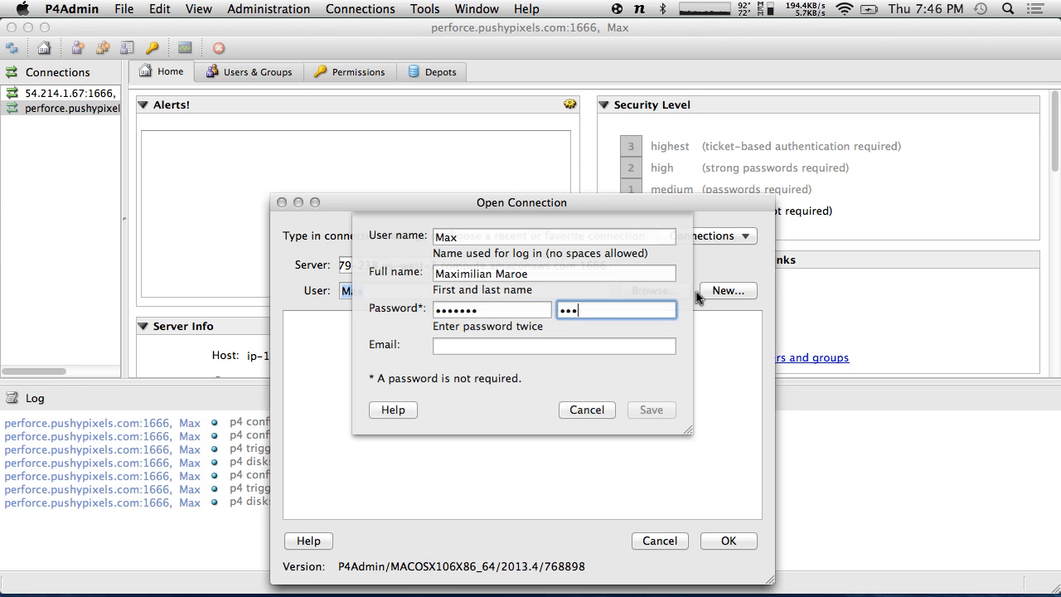
- Fill in the user's e-mail address and save the new user
{"action": "left_click", "coordinate": [512, 343]}
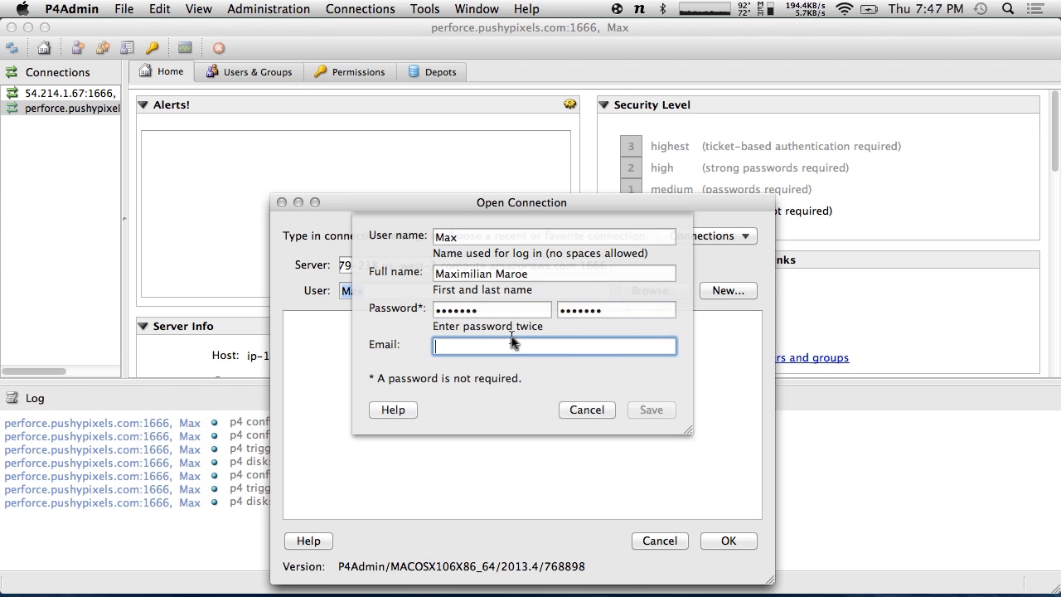
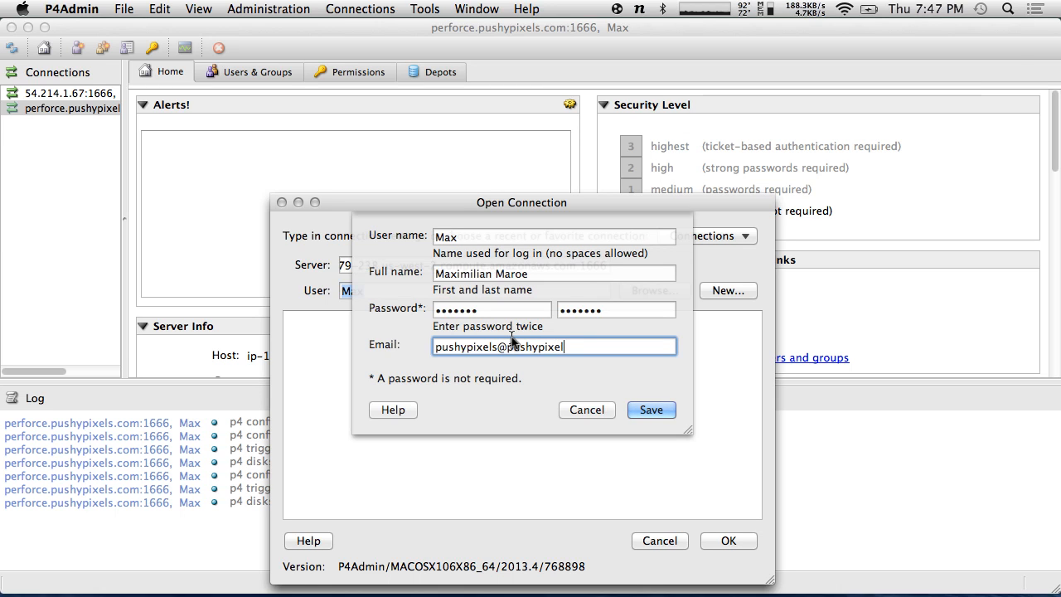
{"action": "left_click", "coordinate": [650, 409]}
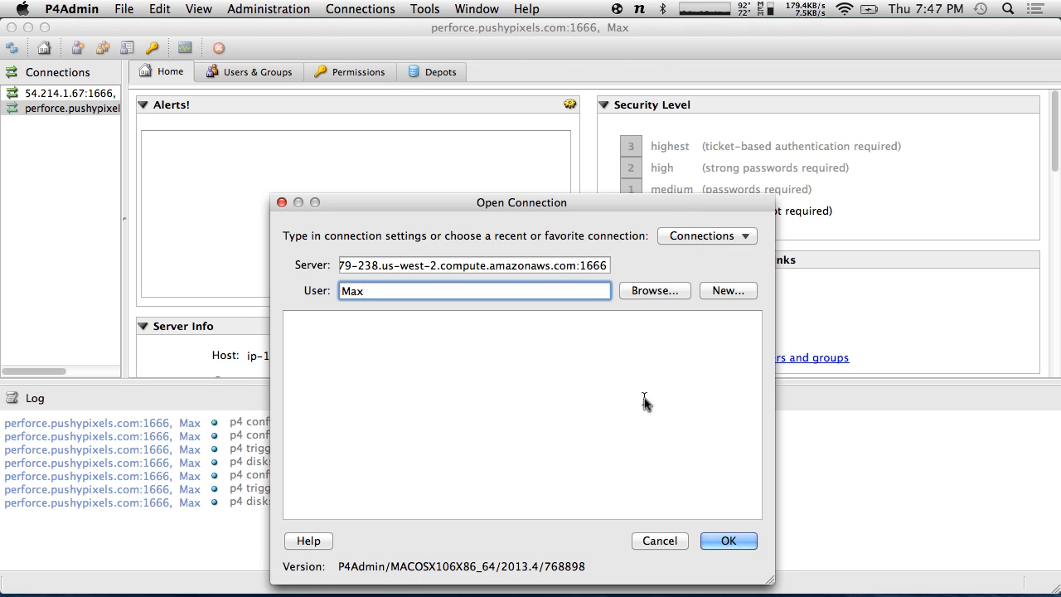
- Connect to the EC2 server on port 1666 and accept becoming its sole superuser
{"action": "left_click", "coordinate": [728, 540]}
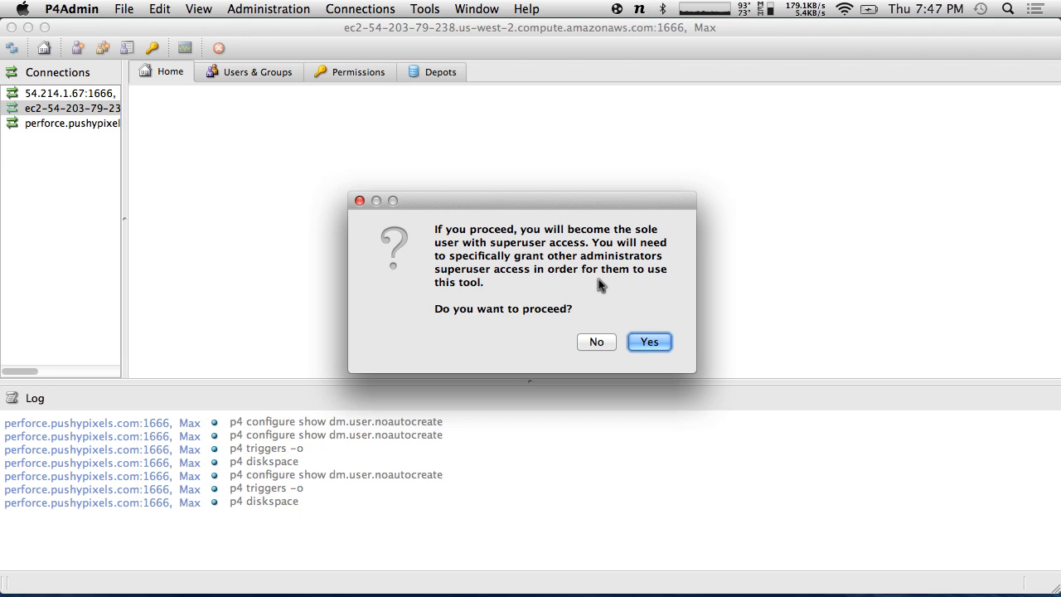
{"action": "left_click", "coordinate": [651, 343]}
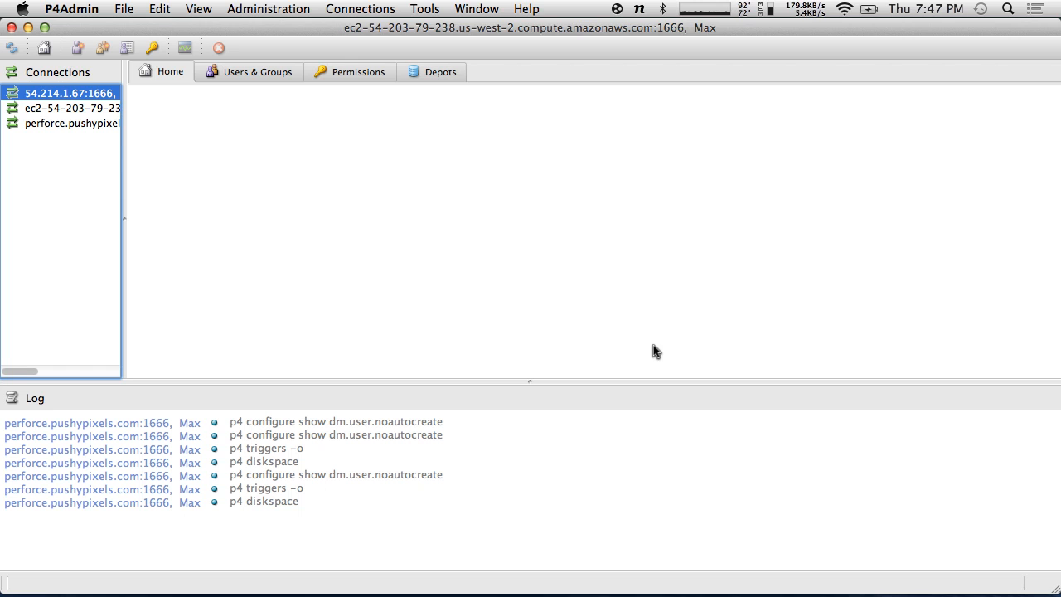
- Look over the Users & Groups and Permissions views, then open the new user's Edit User form
{"action": "left_click", "coordinate": [270, 73]}
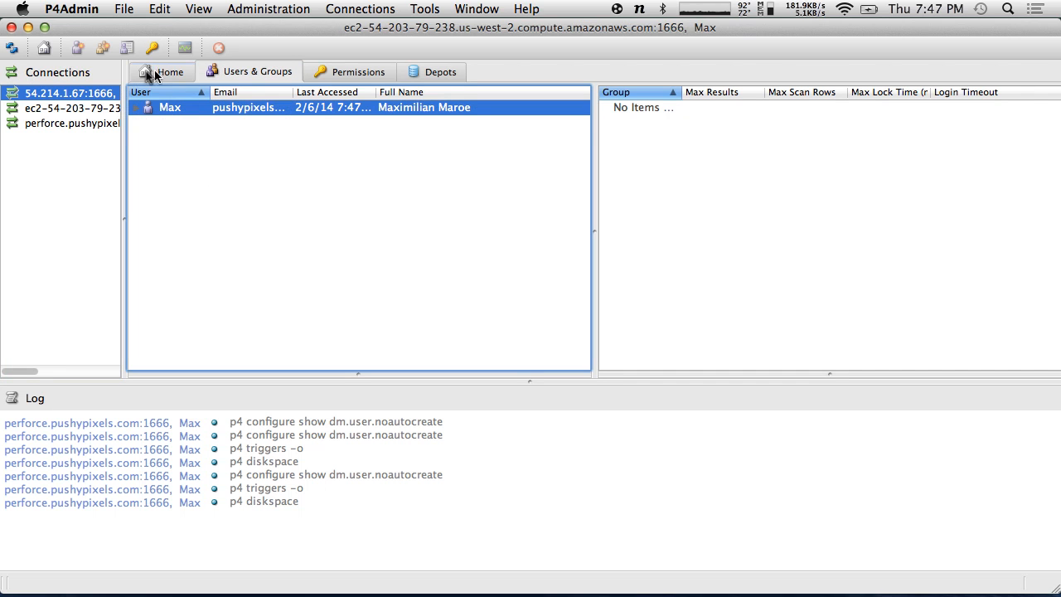
{"action": "left_click", "coordinate": [334, 75]}
{"action": "left_click", "coordinate": [266, 70]}
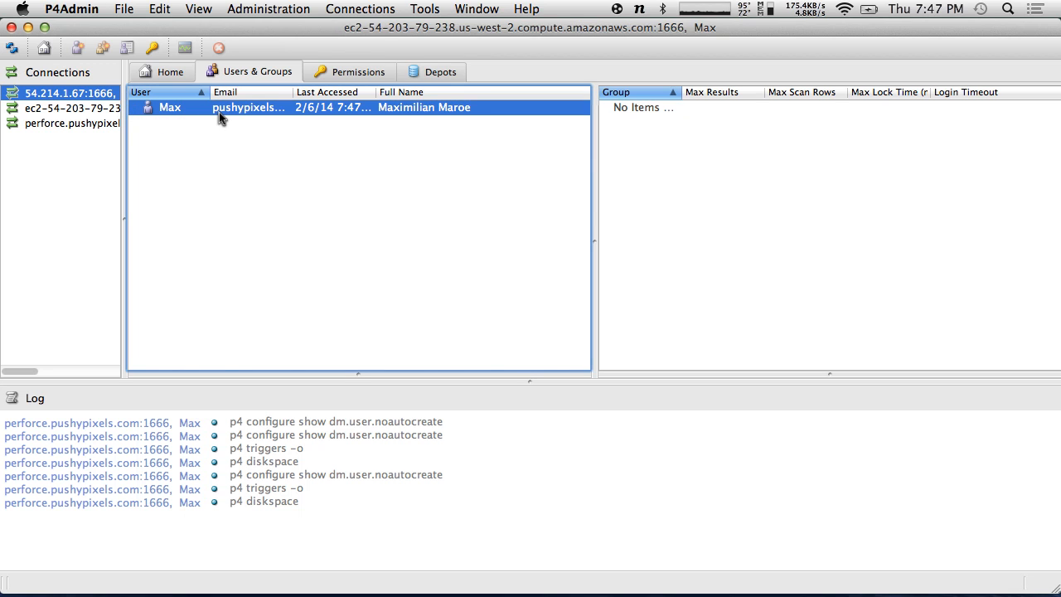
{"action": "left_click", "coordinate": [354, 73]}
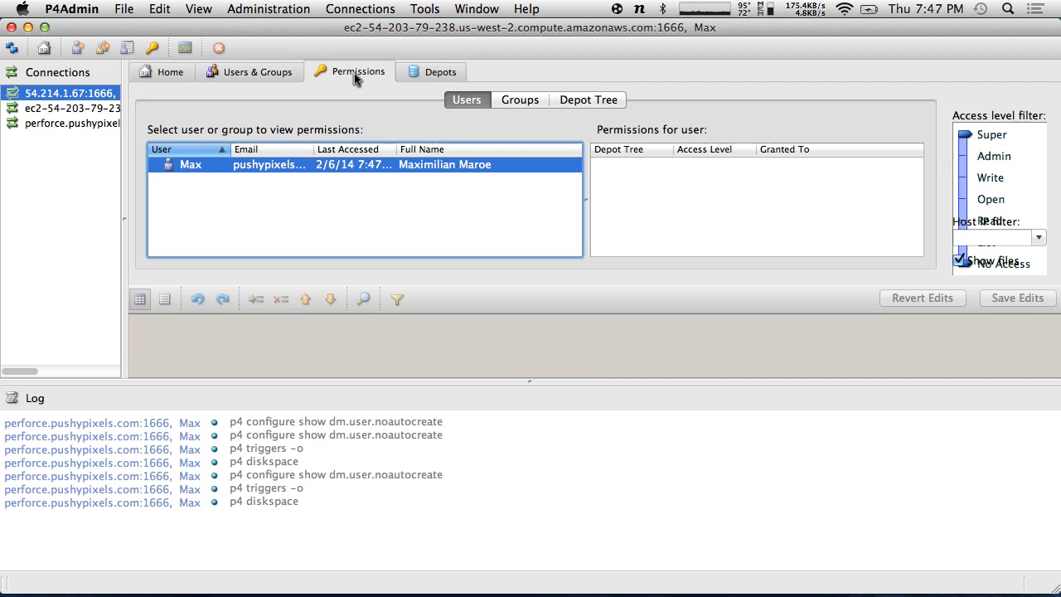
{"action": "left_click", "coordinate": [258, 68]}
{"action": "right_click", "coordinate": [245, 116]}
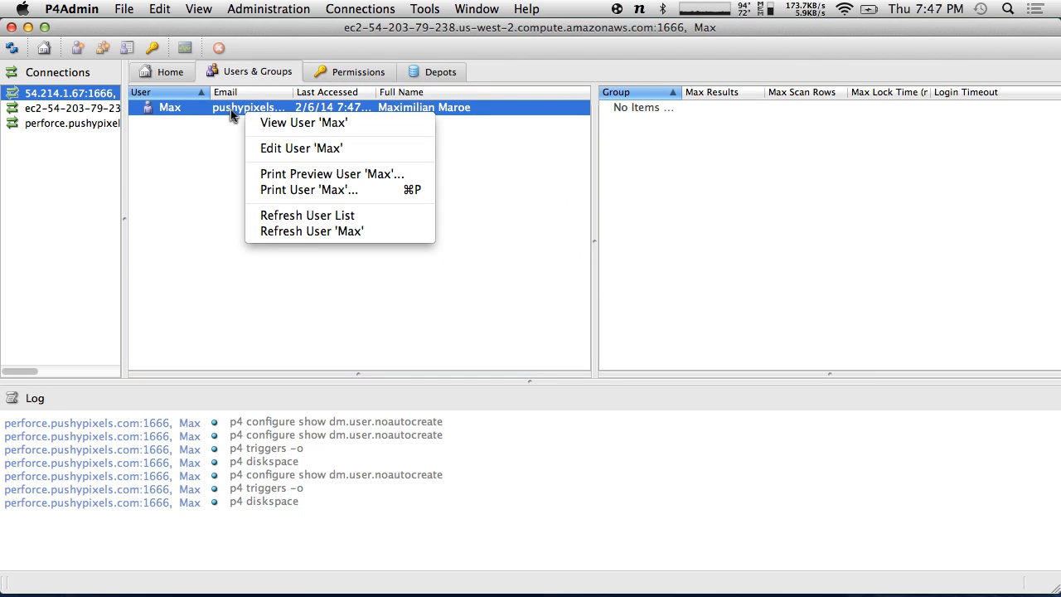
{"action": "left_click", "coordinate": [276, 149]}
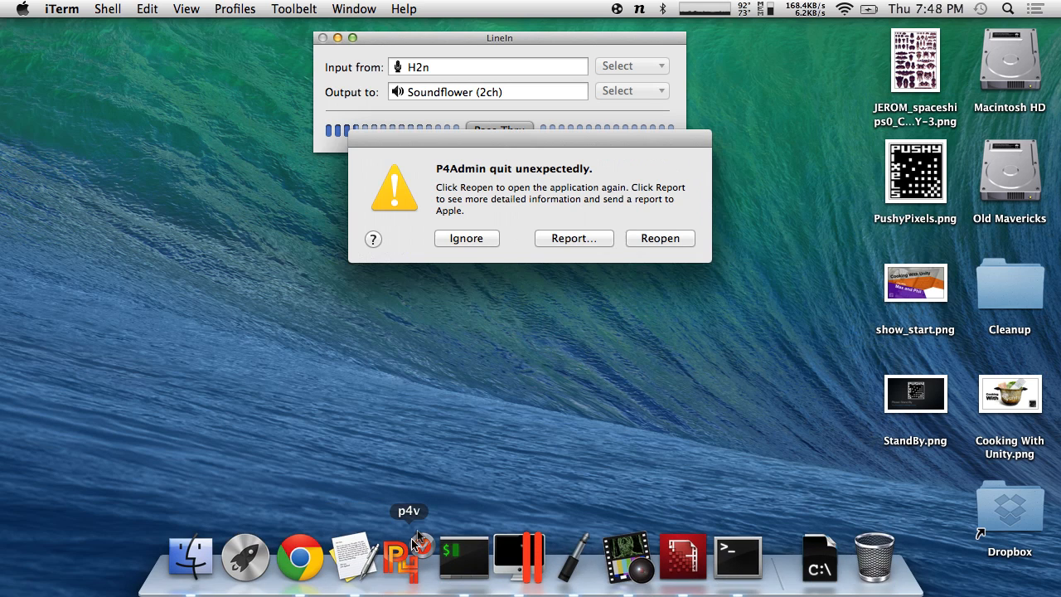
- Ignore the crash report, relaunch p4admin.app via Alfred, and select the perforce.pushypixels.com connection
{"action": "left_click", "coordinate": [479, 246]}
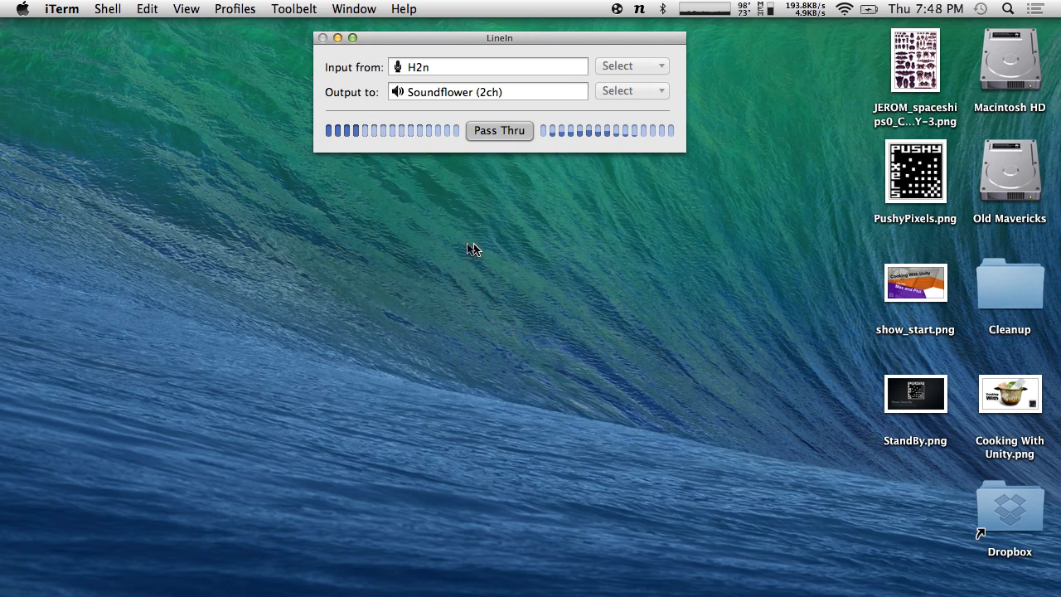
{"action": "type", "text": "a"}
{"action": "key", "text": "BackSpace"}
{"action": "type", "text": "p4"}
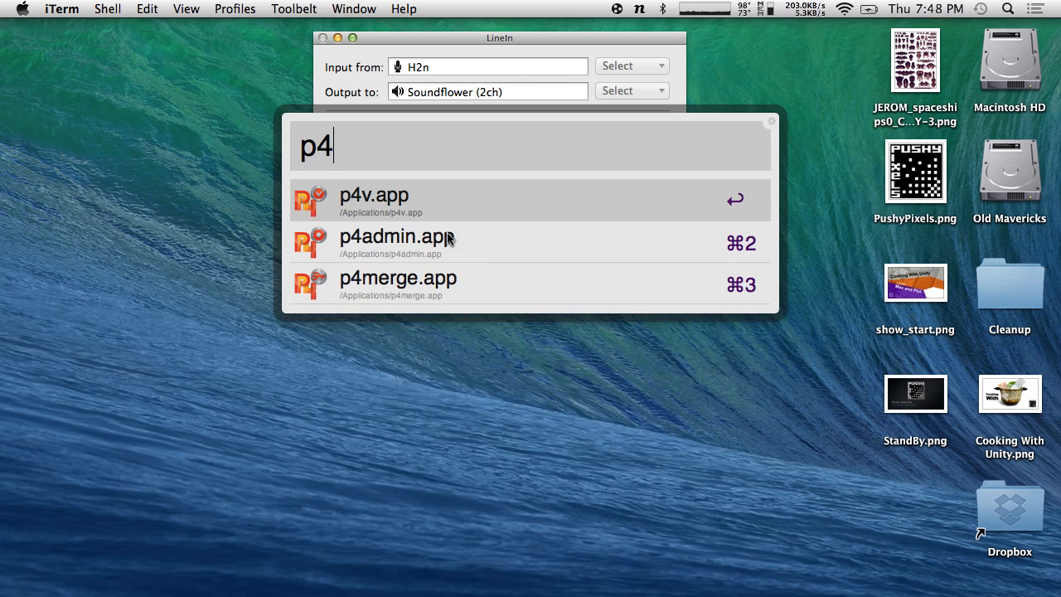
{"action": "left_click", "coordinate": [447, 239]}
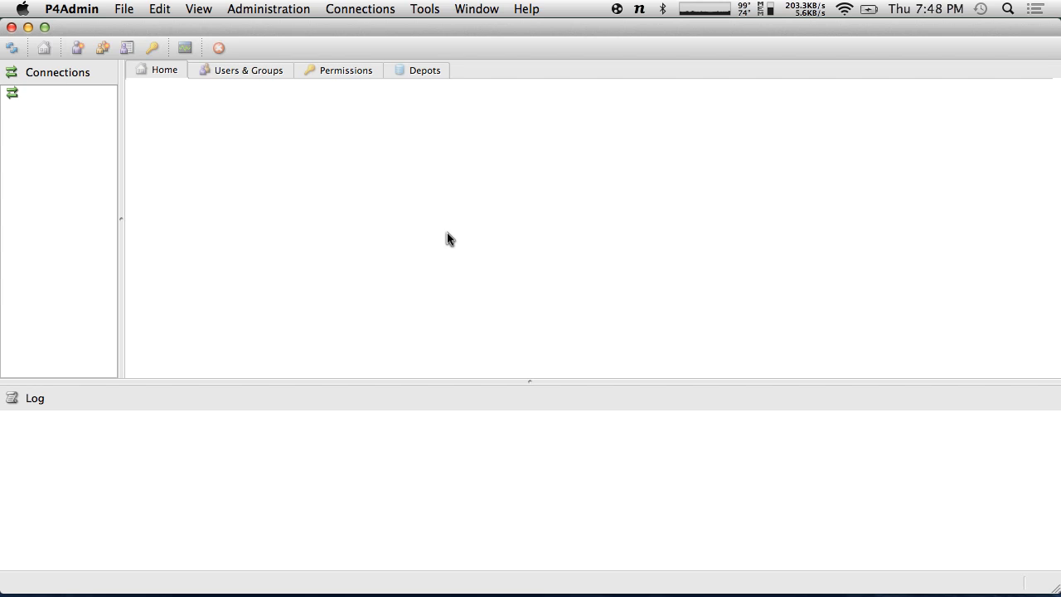
{"action": "left_click", "coordinate": [48, 111]}
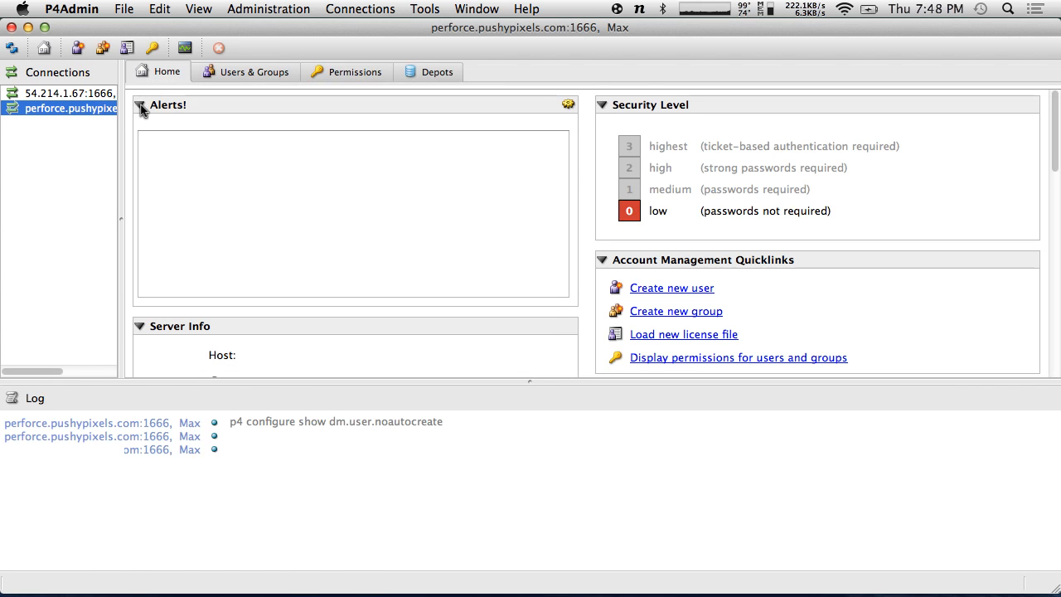
- Use Open Connection... from the Connections panel to reconnect on port 1666, accepting sole-superuser access
{"action": "left_click", "coordinate": [129, 4]}
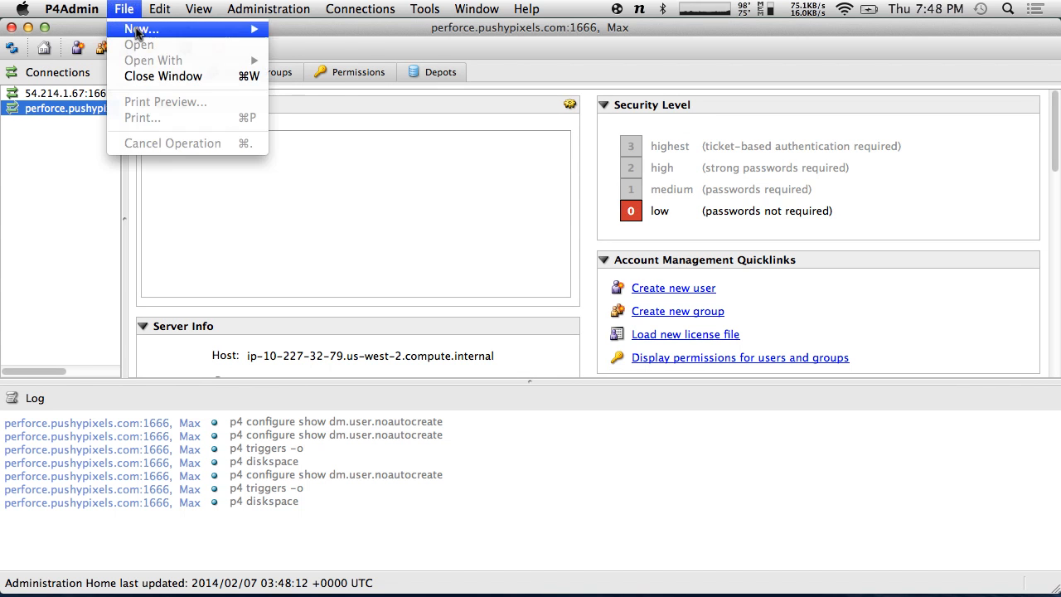
{"action": "left_click", "coordinate": [99, 4]}
{"action": "right_click", "coordinate": [52, 229]}
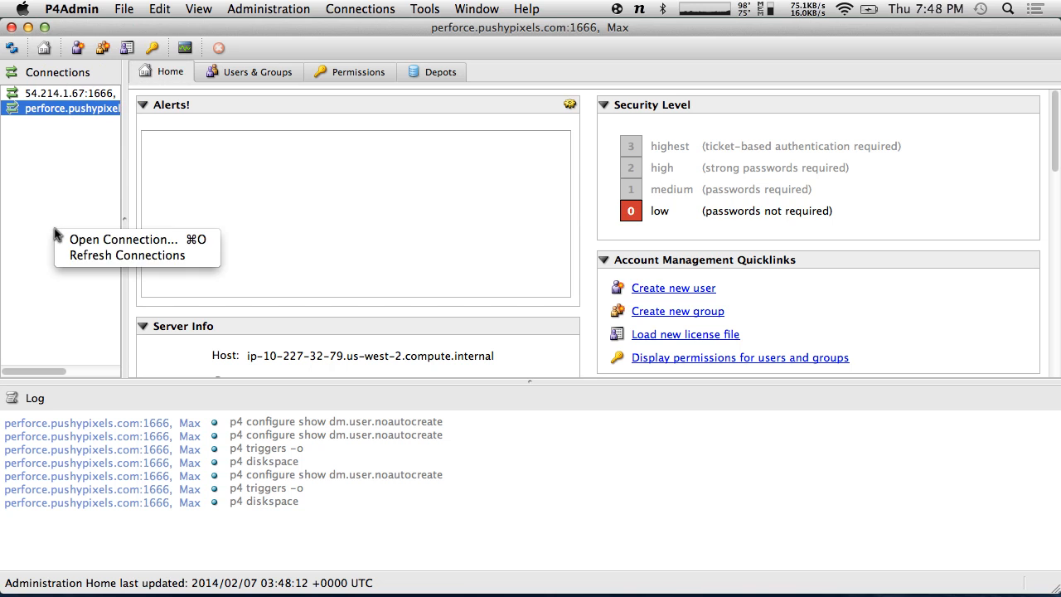
{"action": "left_click", "coordinate": [103, 249]}
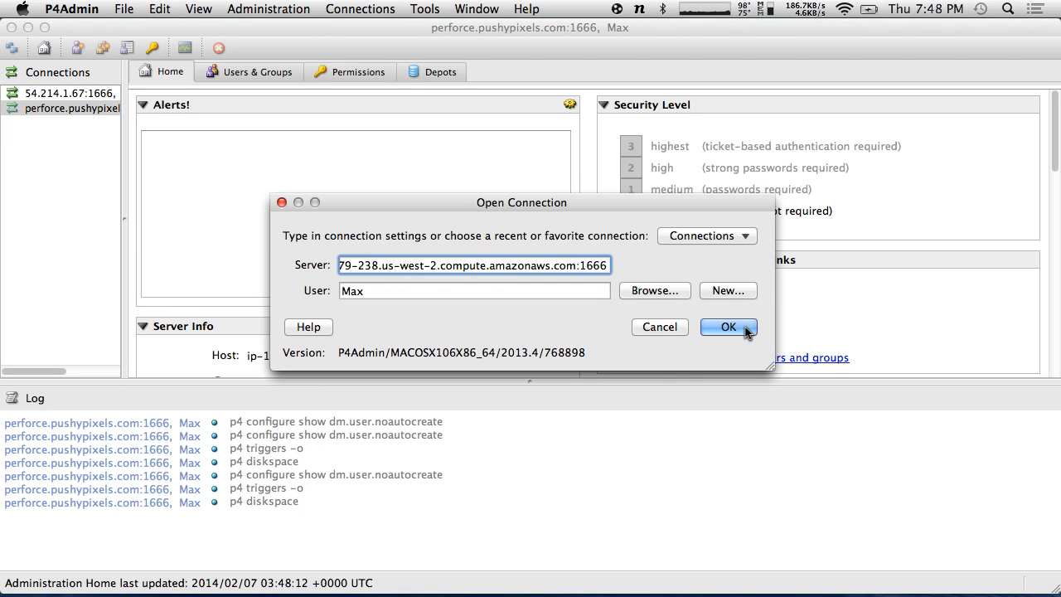
{"action": "left_click", "coordinate": [745, 330]}
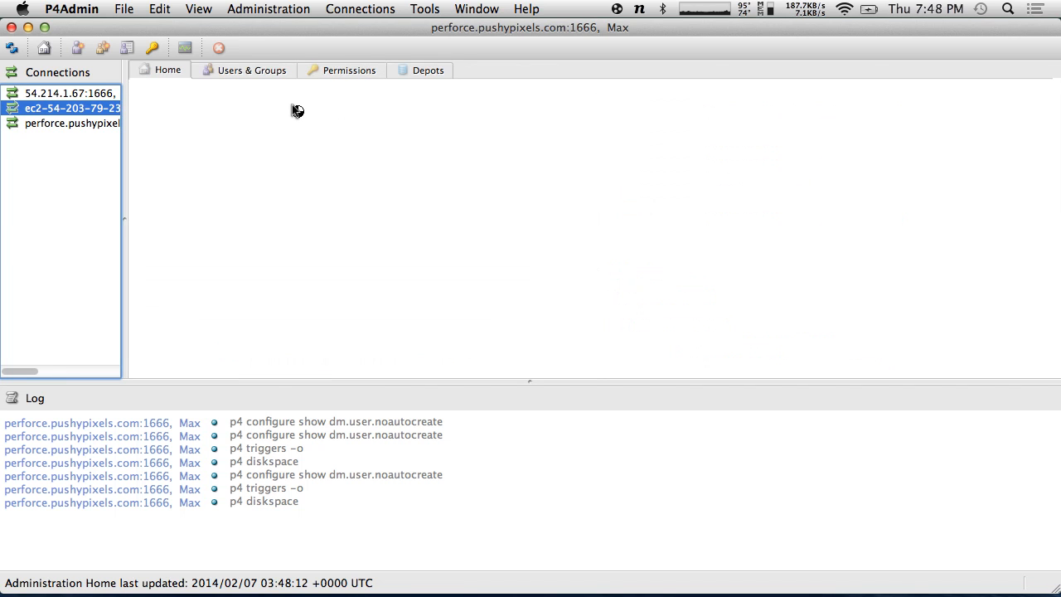
{"action": "left_click", "coordinate": [649, 343]}
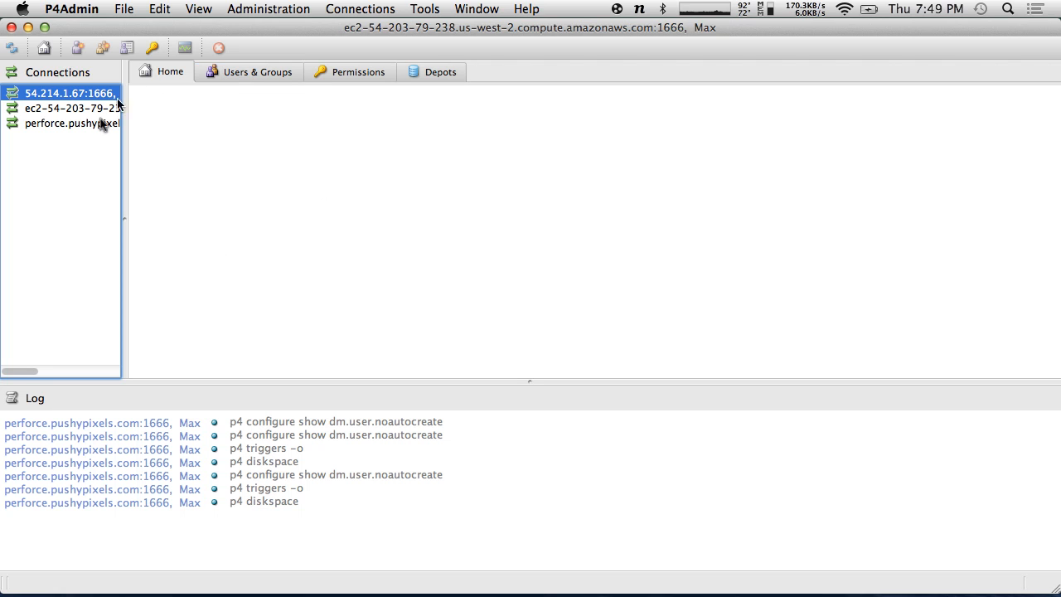
{"action": "left_click", "coordinate": [79, 108]}
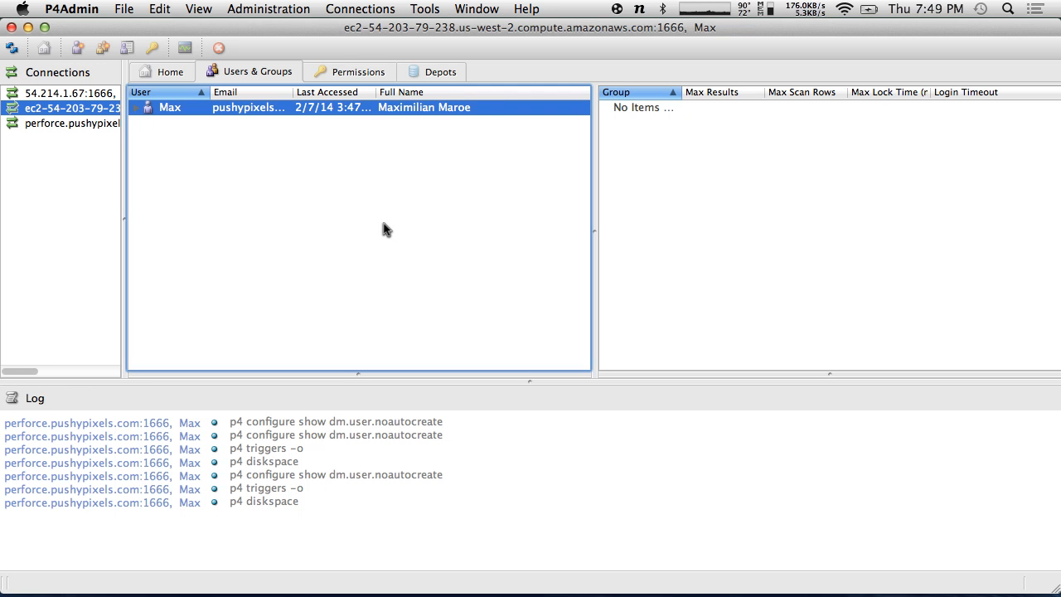
- SSH into the EC2 host, reattach the Perforce session with screen -r, then exit
{"action": "key", "text": "super+Tab"}
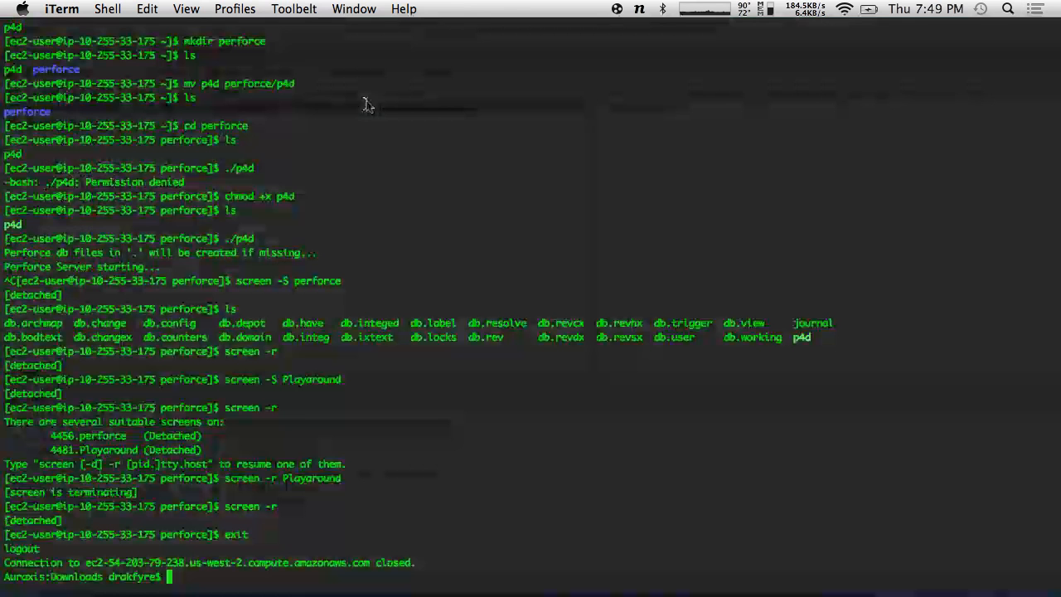
{"action": "key", "text": "Up"}
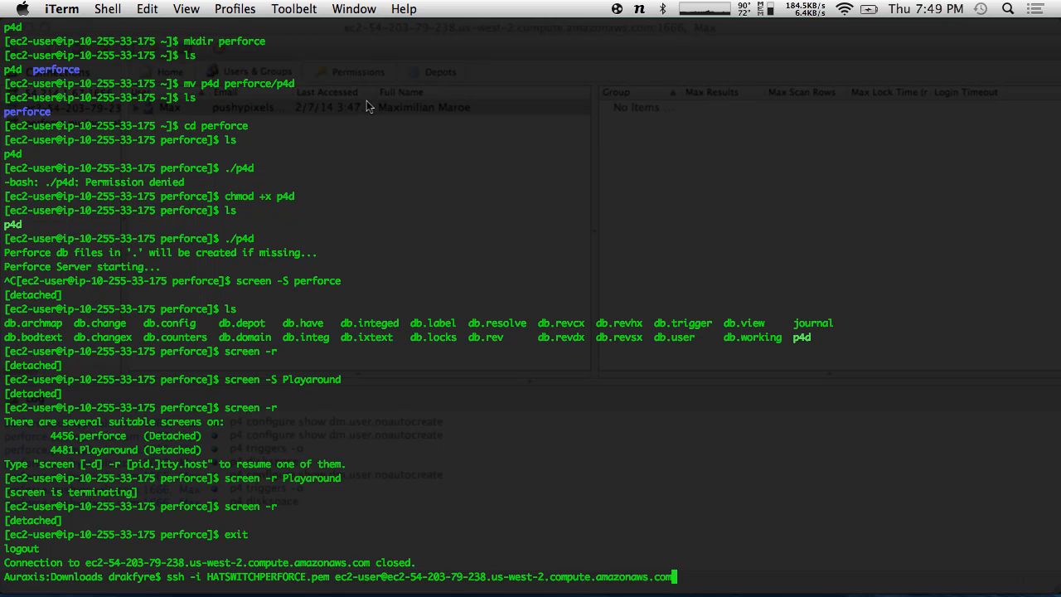
{"action": "key", "text": "Return"}
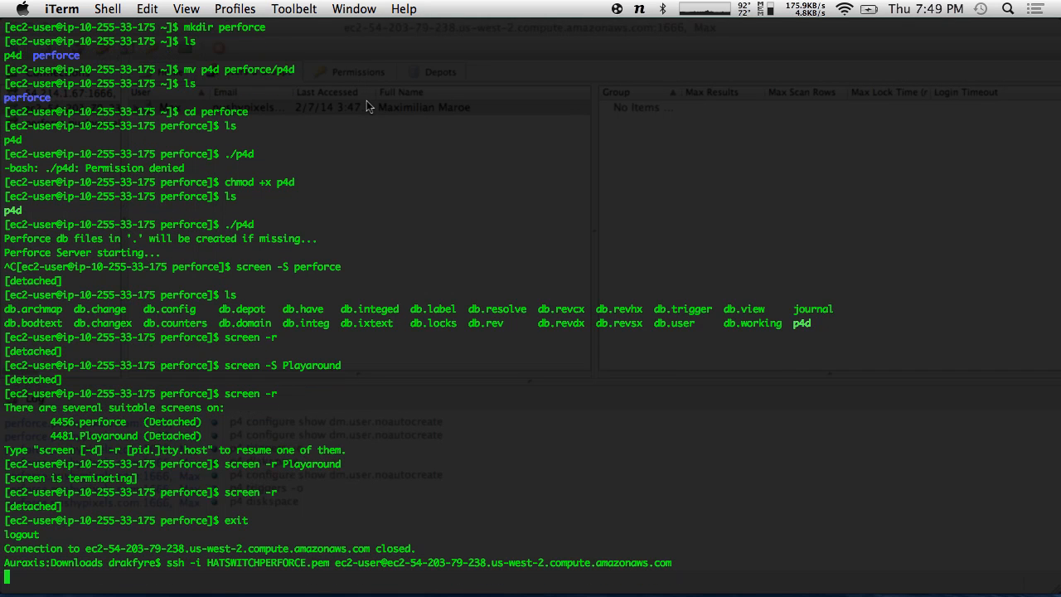
{"action": "type", "text": "screen -"}
{"action": "type", "text": "r"}
{"action": "key", "text": "Return"}
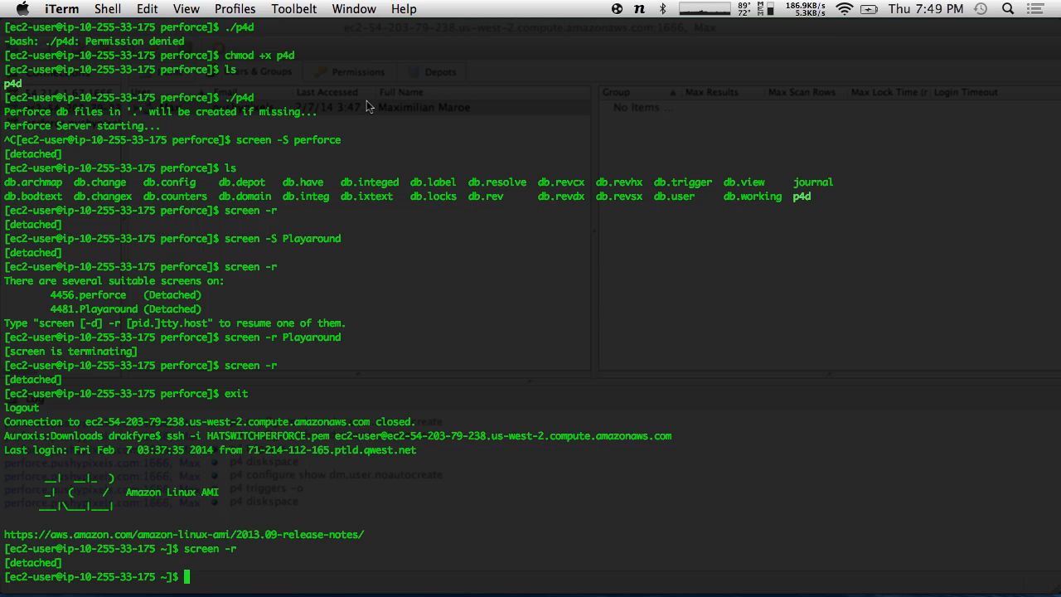
{"action": "type", "text": "exit"}
{"action": "key", "text": "Return"}
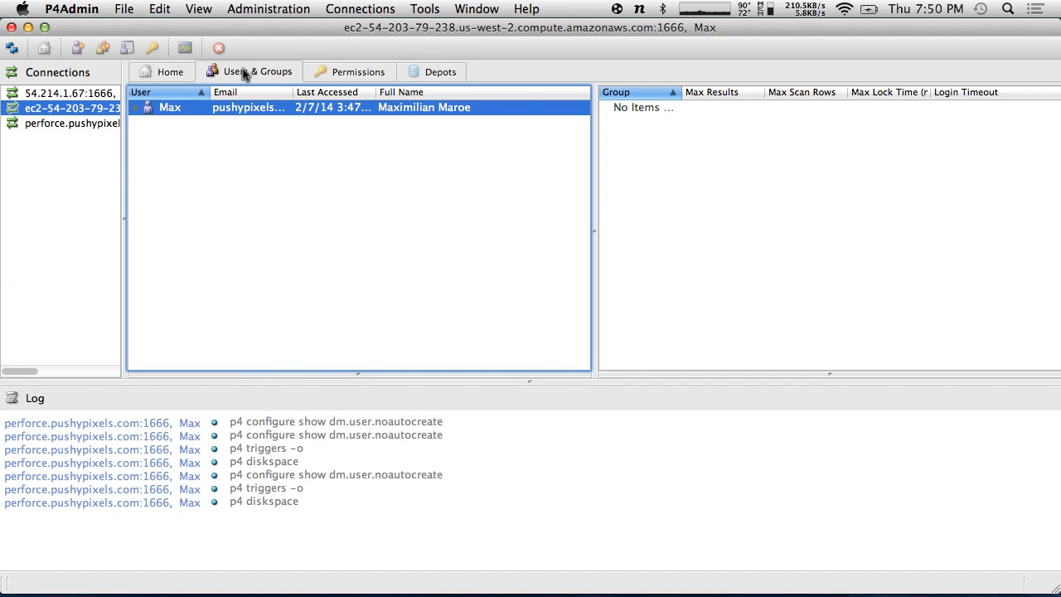
- Quit P4Admin and launch P4V from the app launcher
{"action": "left_click", "coordinate": [358, 9]}
{"action": "left_click", "coordinate": [71, 9]}
{"action": "left_click", "coordinate": [96, 163]}
{"action": "key", "text": "alt+space"}
{"action": "type", "text": "p4"}
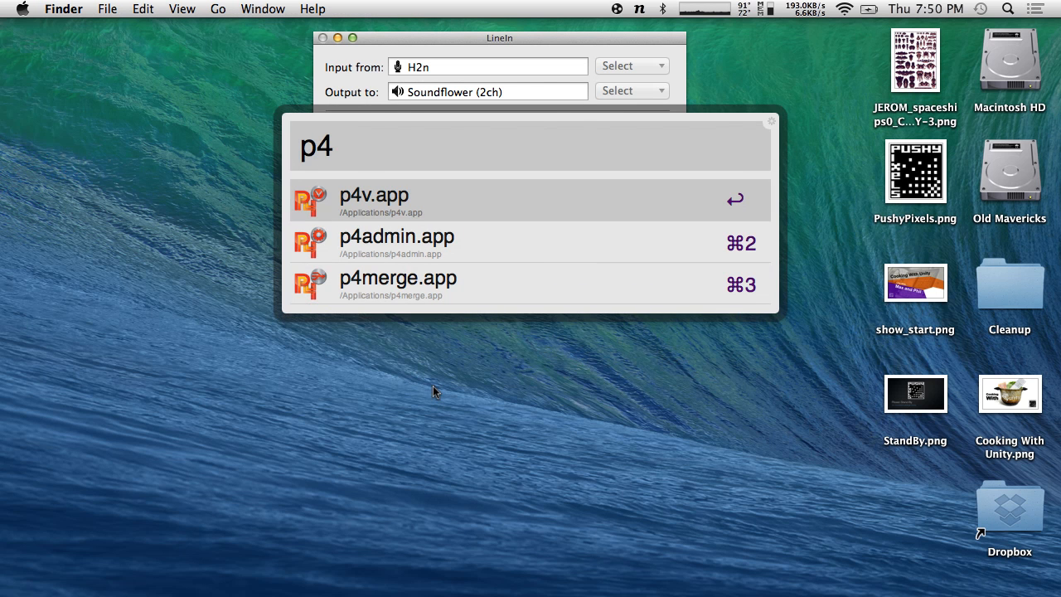
{"action": "key", "text": "Return"}
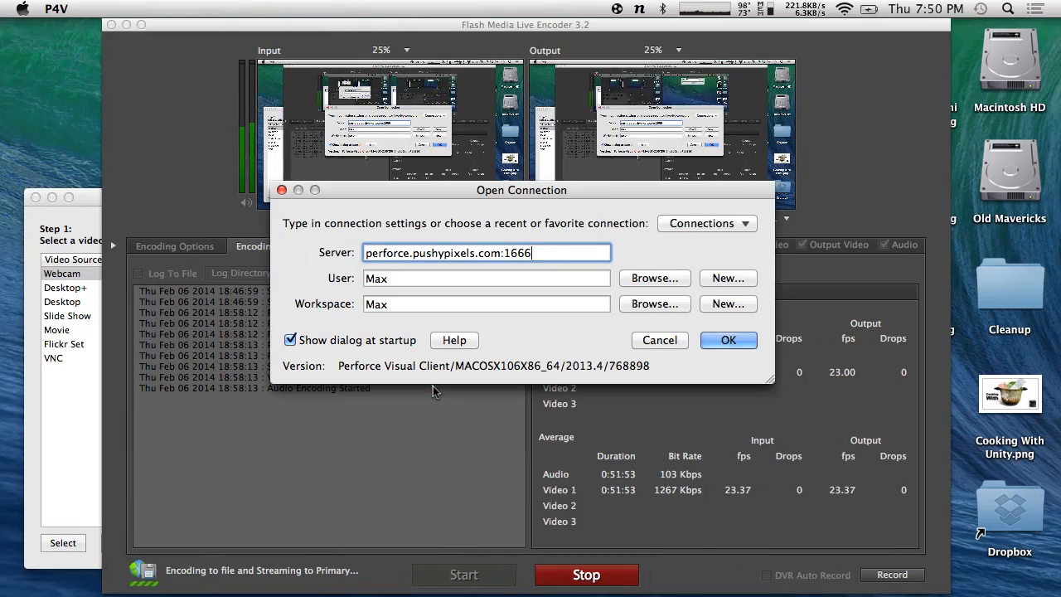
- Connect P4V to the EC2 amazonaws hostname with an empty workspace field
{"action": "key", "text": "ctrl+Left"}
{"action": "left_click_drag", "start_coordinate": [419, 195], "coordinate": [378, 213]}
{"action": "left_click", "coordinate": [460, 270]}
{"action": "left_click_drag", "start_coordinate": [462, 270], "coordinate": [136, 259]}
{"action": "key", "text": "super+v"}
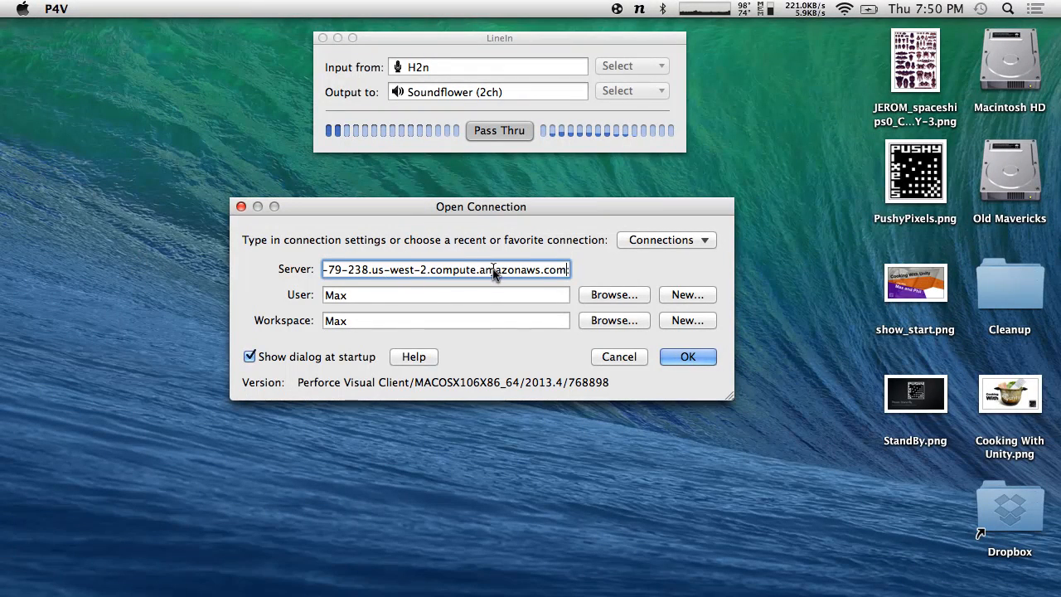
{"action": "left_click", "coordinate": [475, 300]}
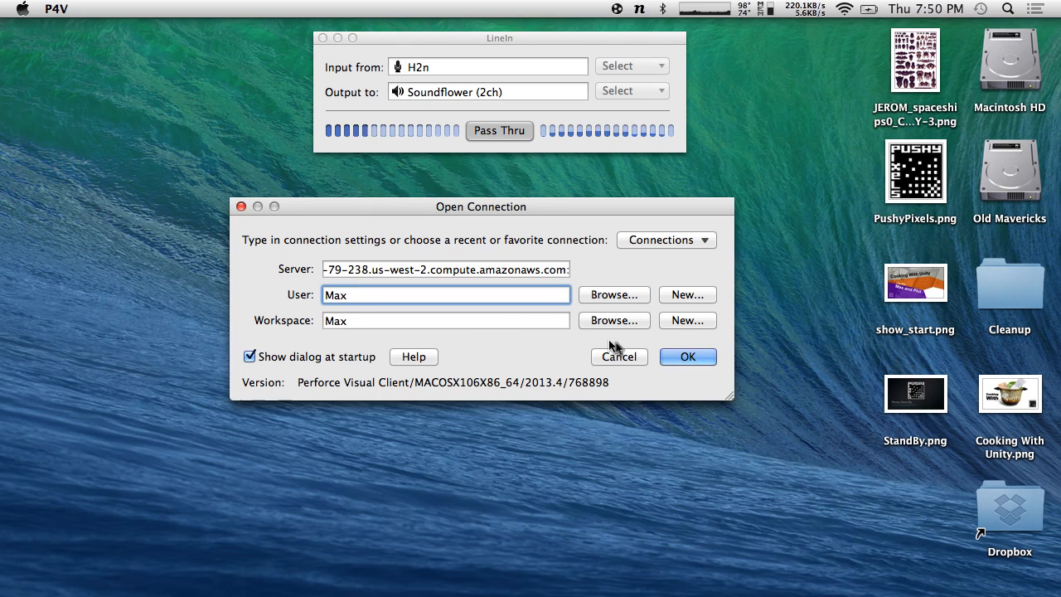
{"action": "left_click", "coordinate": [690, 356]}
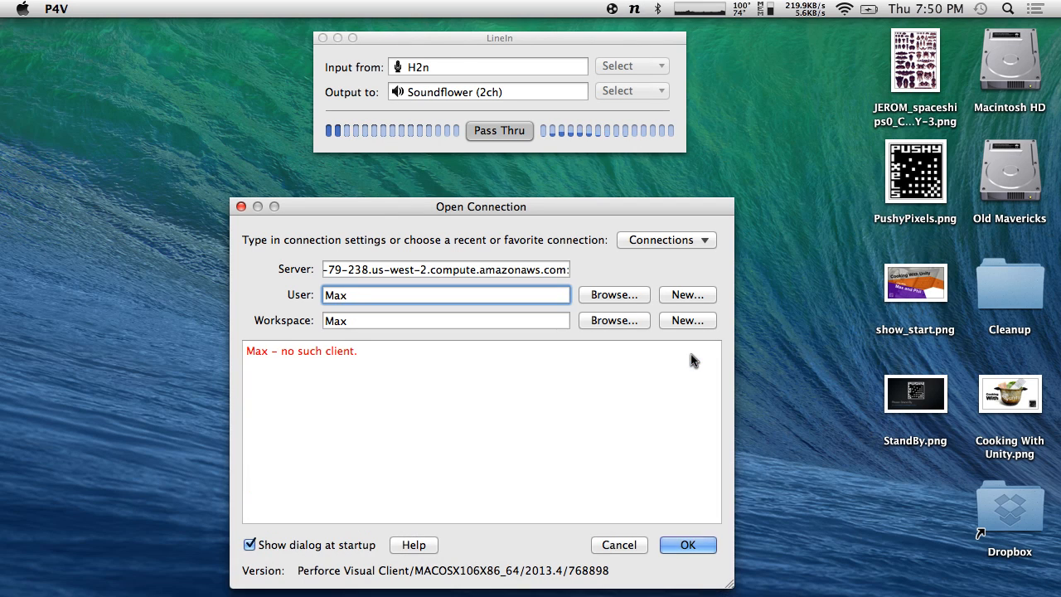
{"action": "key", "text": "Tab"}
{"action": "key", "text": "BackSpace"}
{"action": "left_click", "coordinate": [705, 547]}
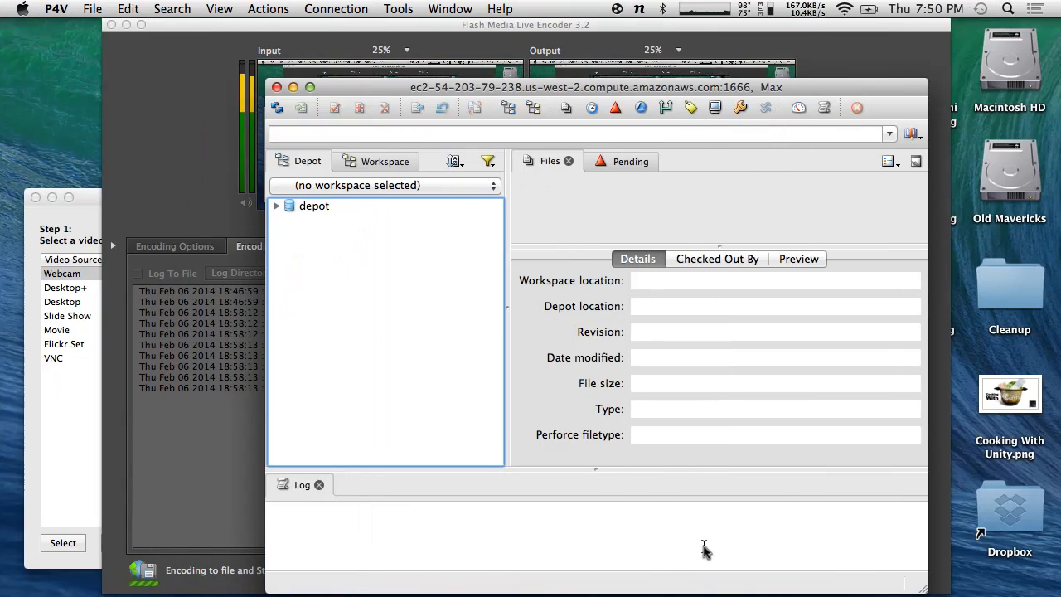
- Maximize P4V, select the depot, and list all workspaces with the owner filter cleared
{"action": "left_click_drag", "start_coordinate": [355, 95], "coordinate": [181, 62]}
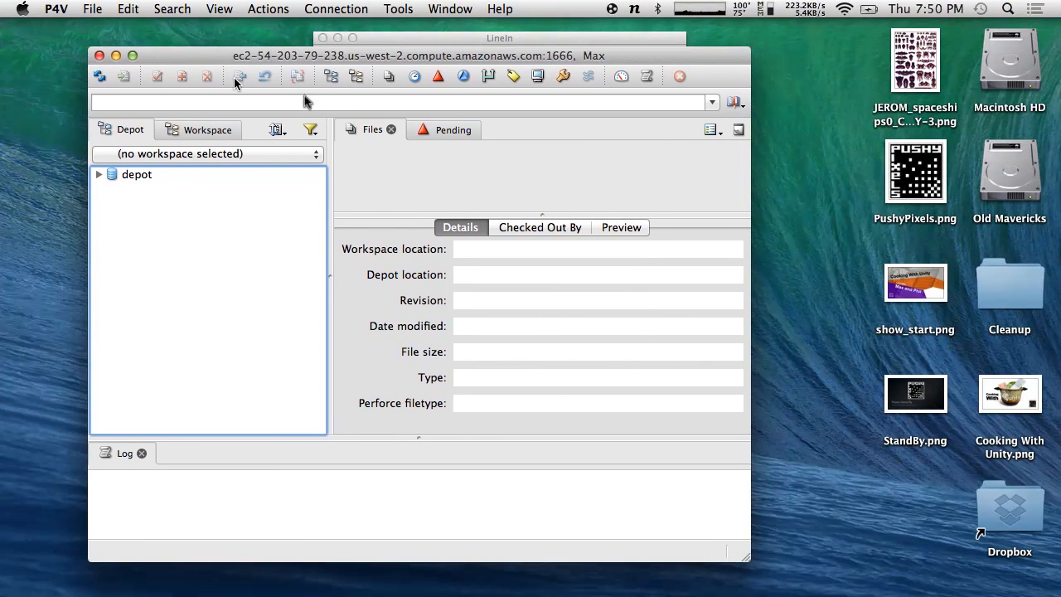
{"action": "left_click", "coordinate": [132, 55]}
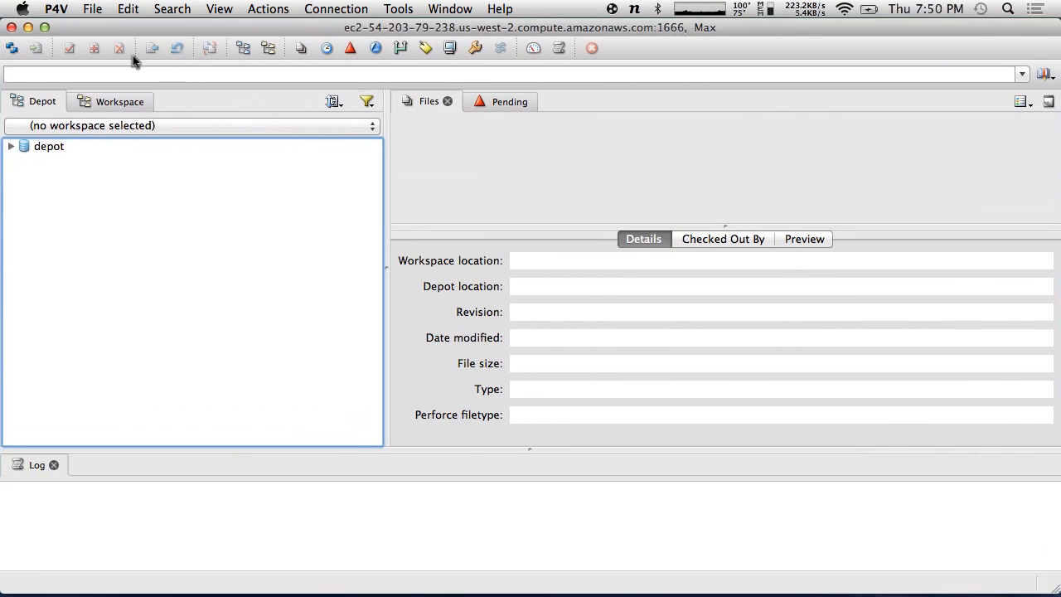
{"action": "left_click", "coordinate": [42, 146]}
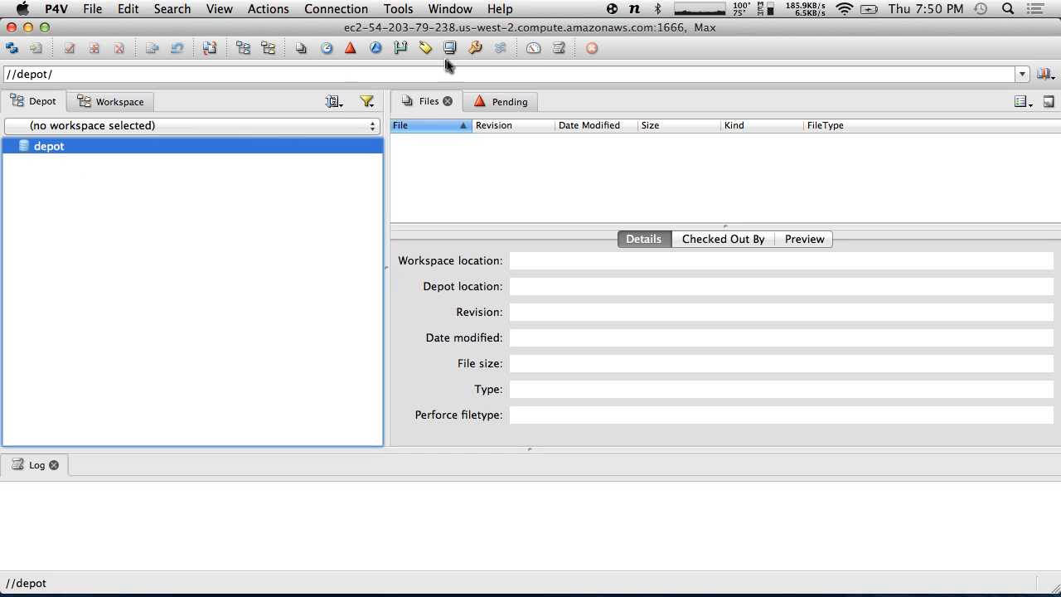
{"action": "left_click", "coordinate": [336, 9]}
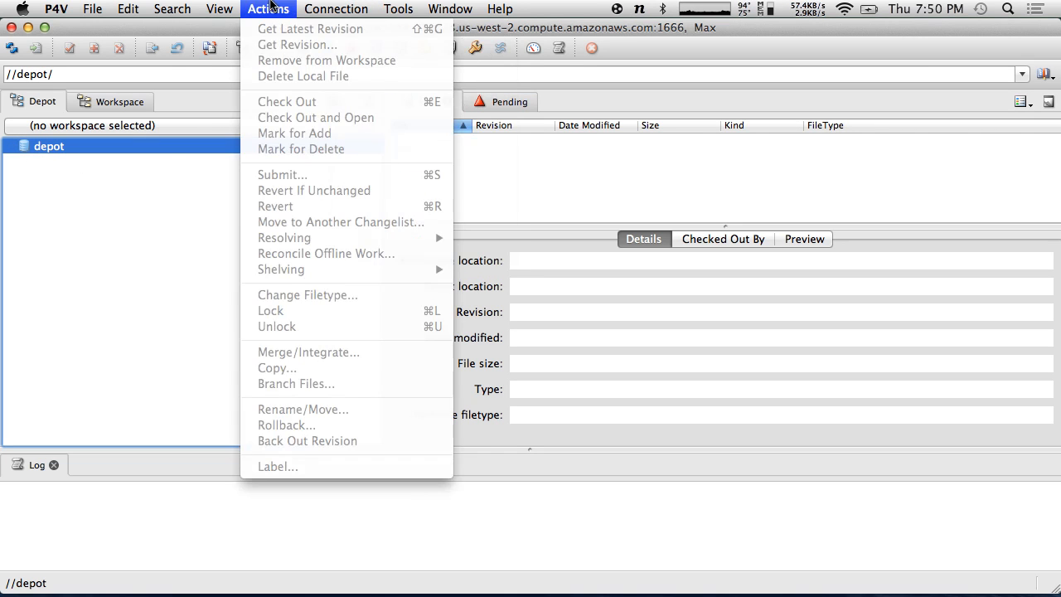
{"action": "left_click", "coordinate": [220, 9]}
{"action": "left_click", "coordinate": [268, 8]}
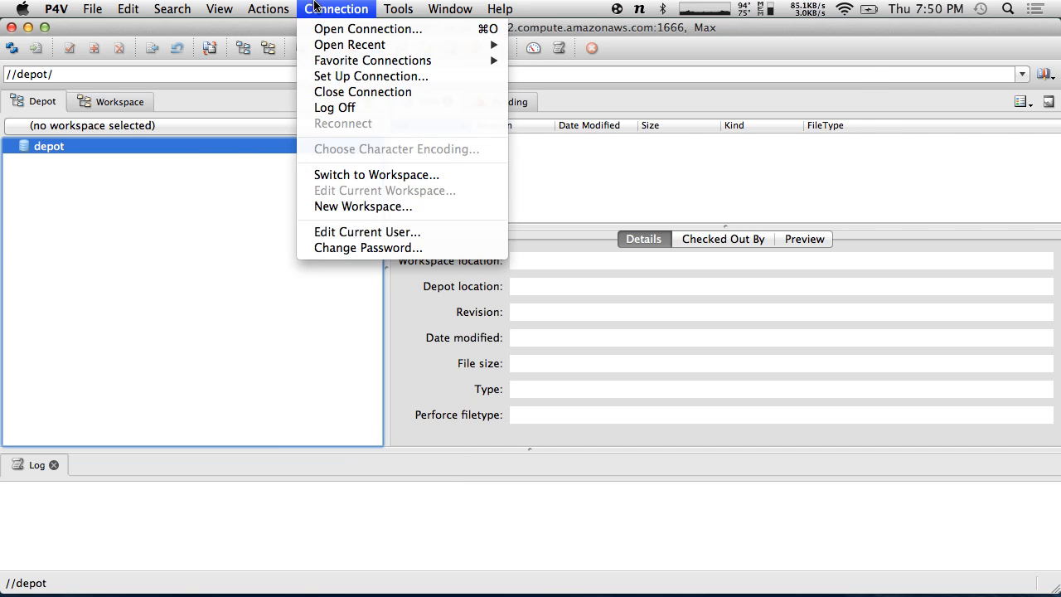
{"action": "mouse_move", "coordinate": [445, 4]}
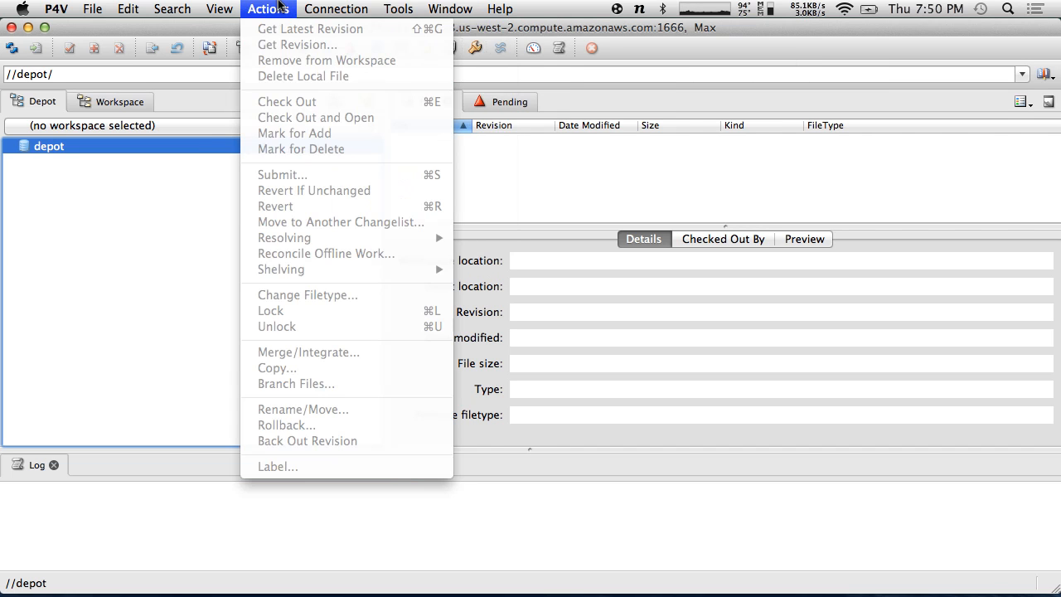
{"action": "mouse_move", "coordinate": [406, 4]}
{"action": "mouse_move", "coordinate": [219, 9]}
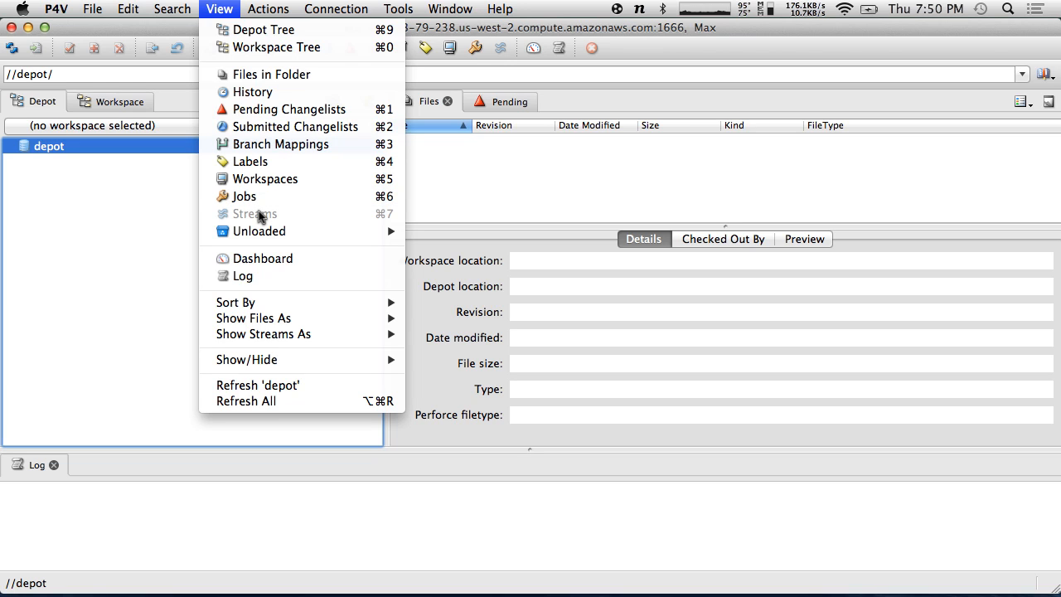
{"action": "left_click", "coordinate": [262, 179]}
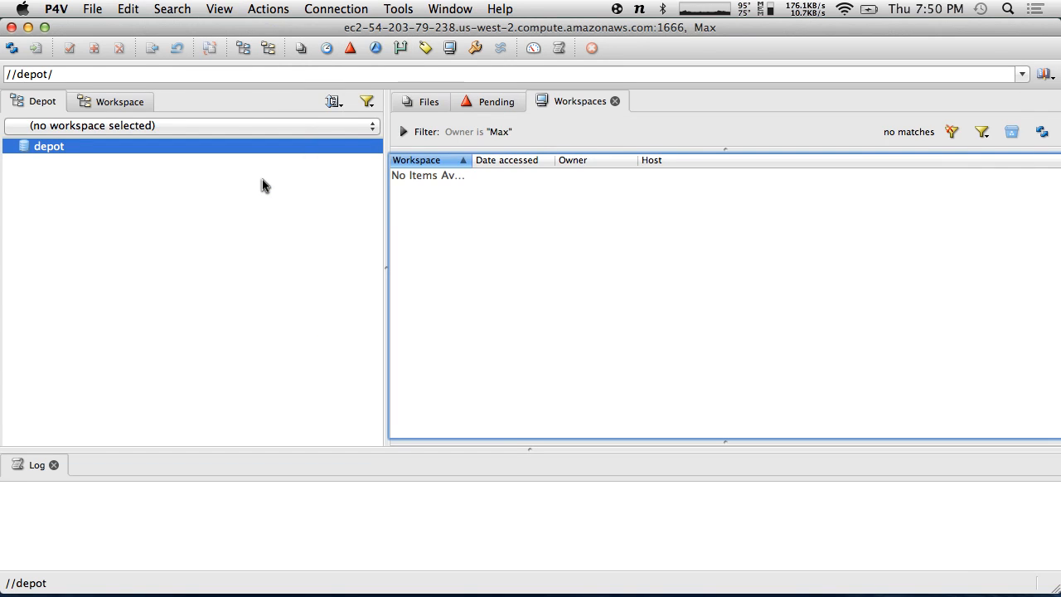
{"action": "left_click", "coordinate": [951, 132]}
- Return to iTerm and SSH back into the EC2 host
{"action": "left_click", "coordinate": [90, 9]}
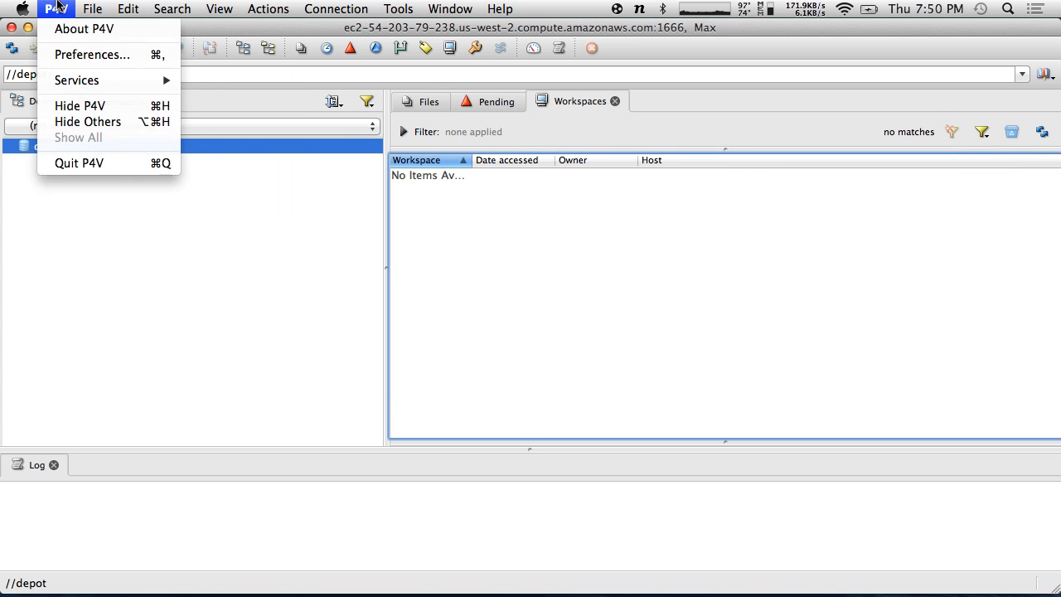
{"action": "left_click", "coordinate": [81, 163]}
{"action": "key", "text": "Up"}
{"action": "key", "text": "Return"}
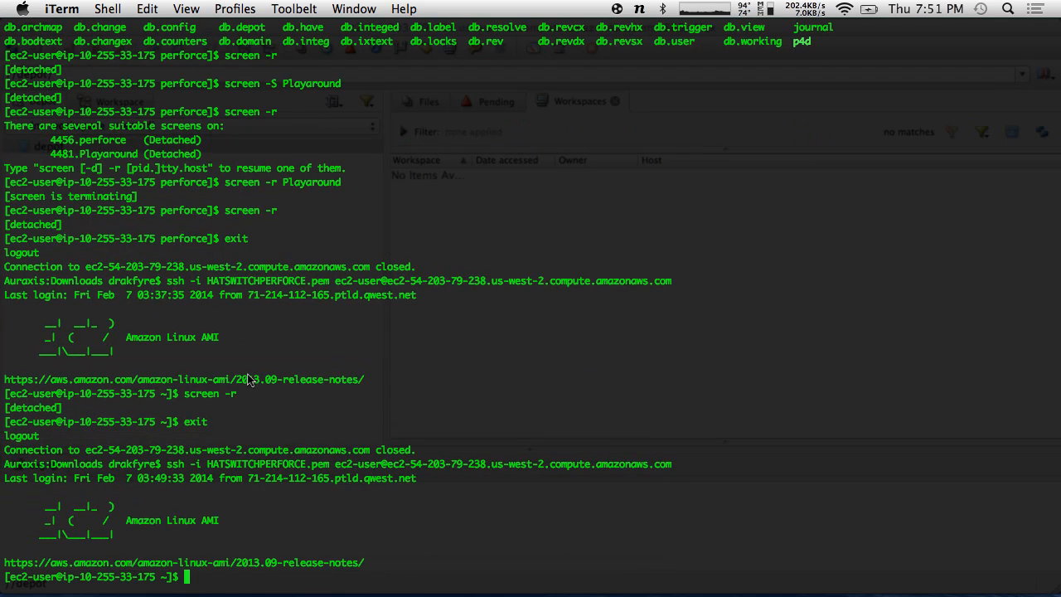
- Reattach the Perforce screen session with screen -r, detach with Ctrl-A D, and log out
{"action": "type", "text": "screen -"}
{"action": "key", "text": "BackSpace"}
{"action": "type", "text": "r"}
{"action": "key", "text": "Return"}
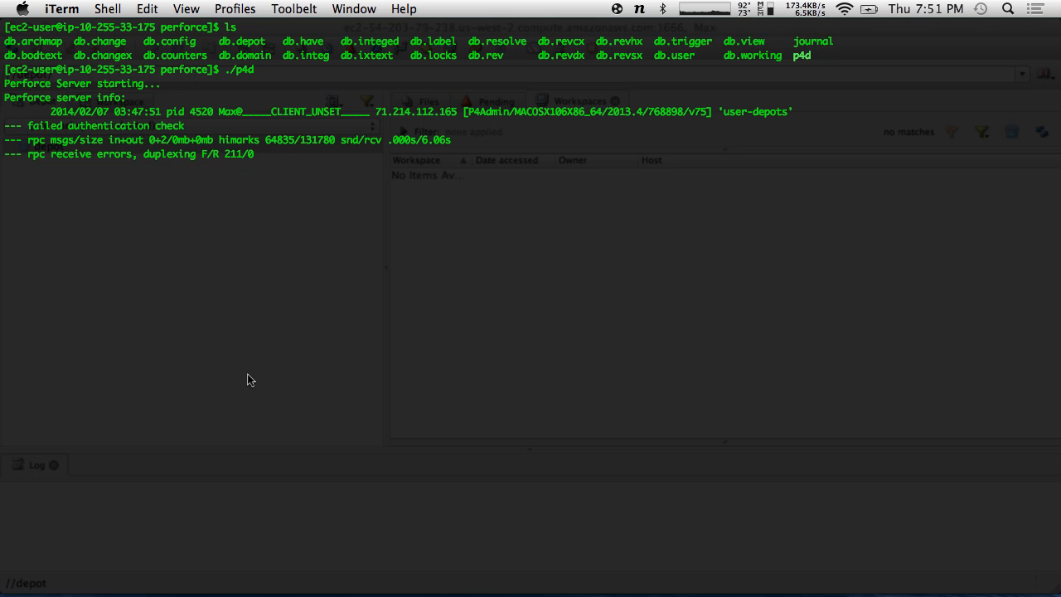
{"action": "key", "text": "ctrl+a"}
{"action": "key", "text": "d"}
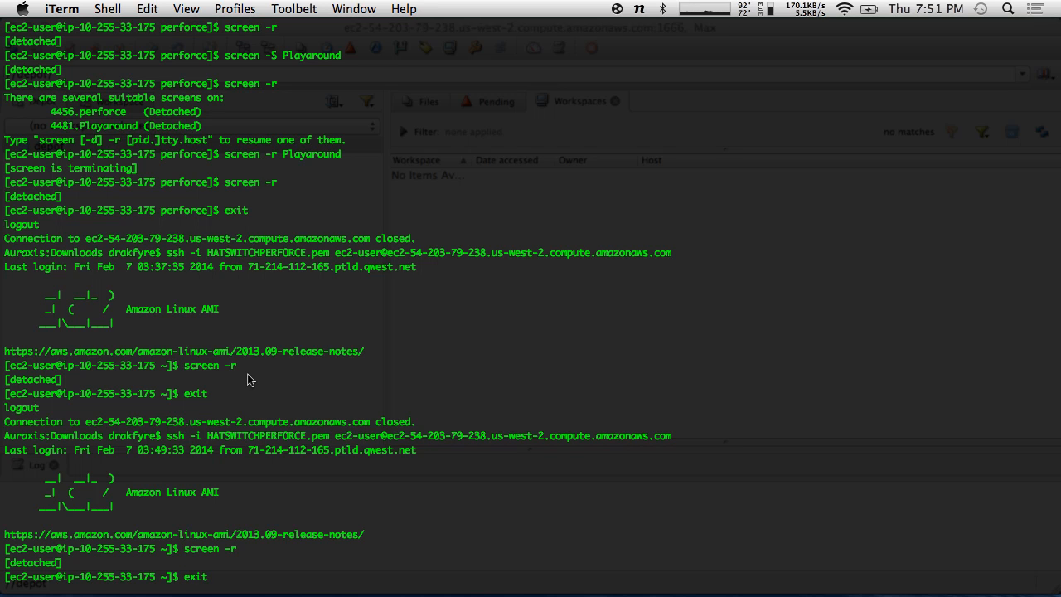
{"action": "key", "text": "Return"}
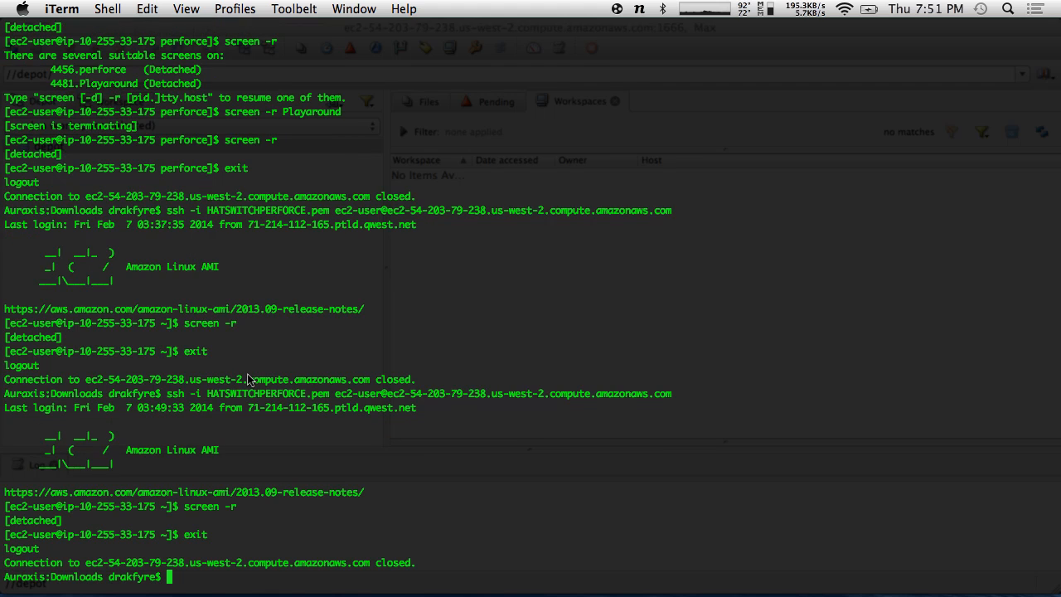
{"action": "key", "text": "super+Tab"}
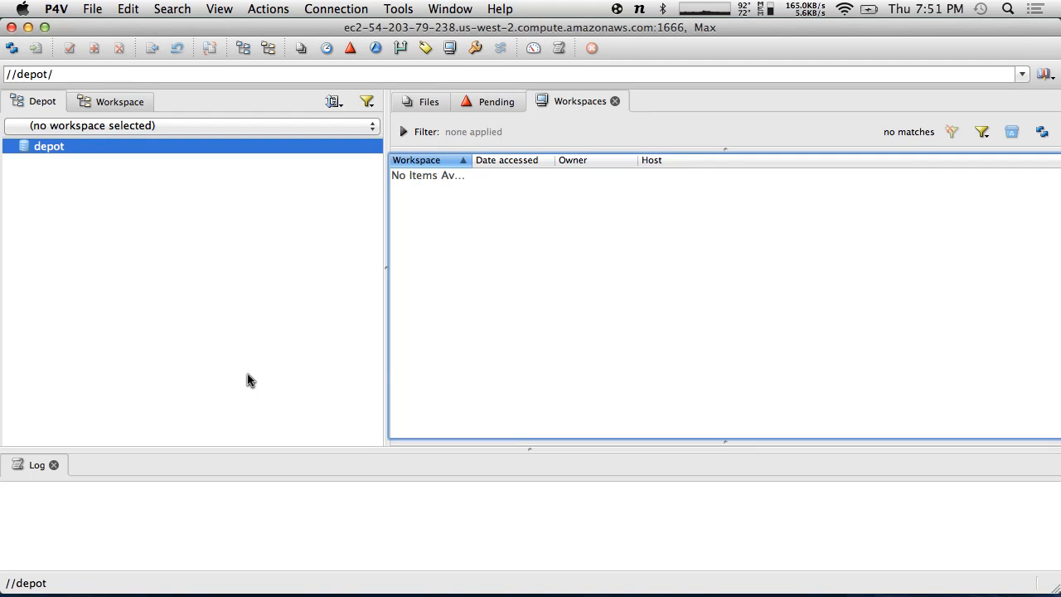
- Quit P4V
{"action": "left_click", "coordinate": [56, 8]}
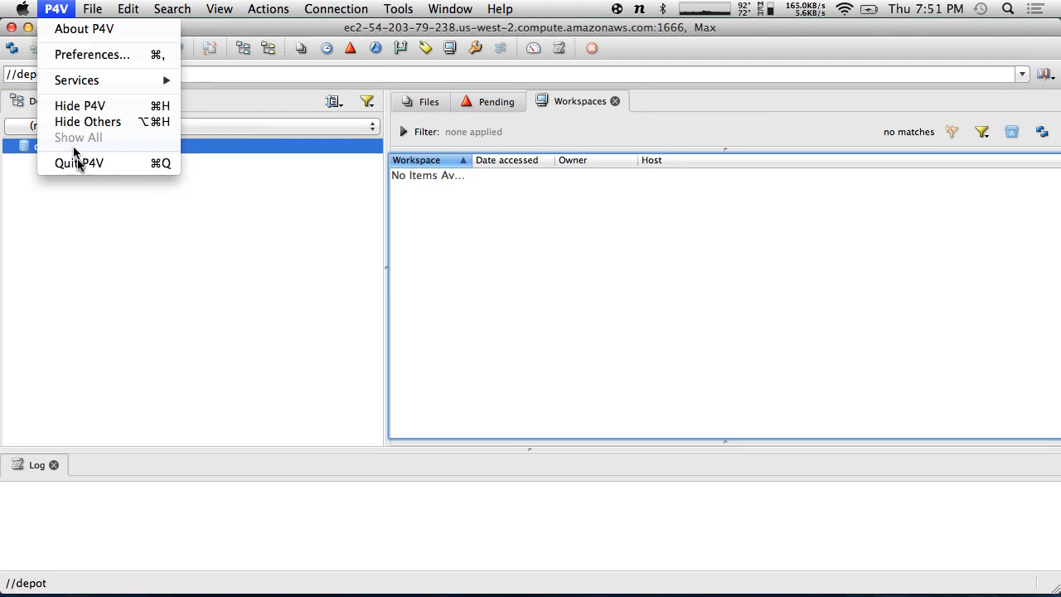
{"action": "left_click", "coordinate": [80, 163]}
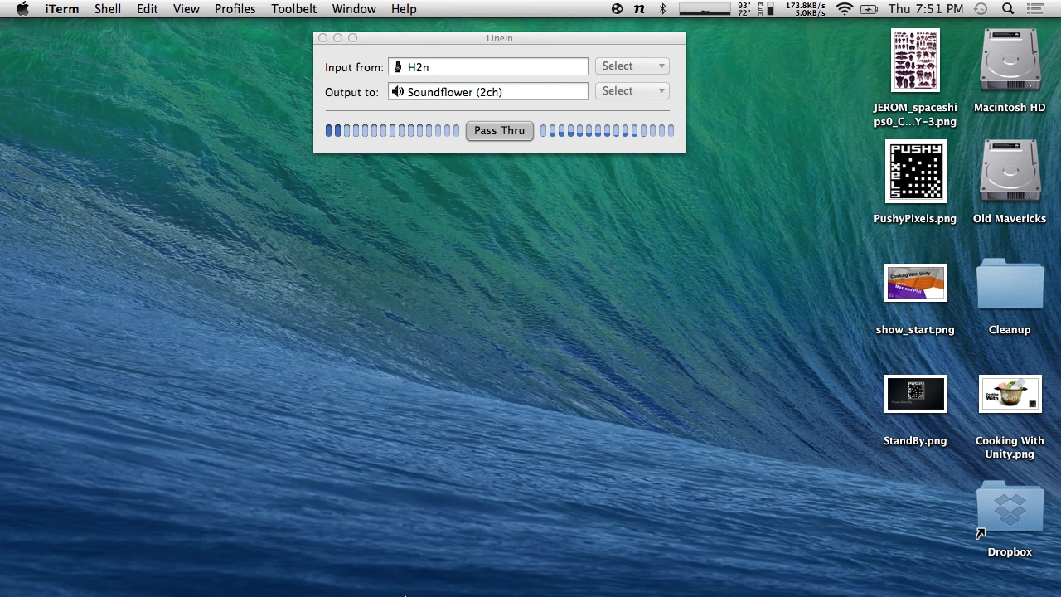
{"action": "mouse_move", "coordinate": [533, 580]}
{"action": "mouse_move", "coordinate": [494, 593]}
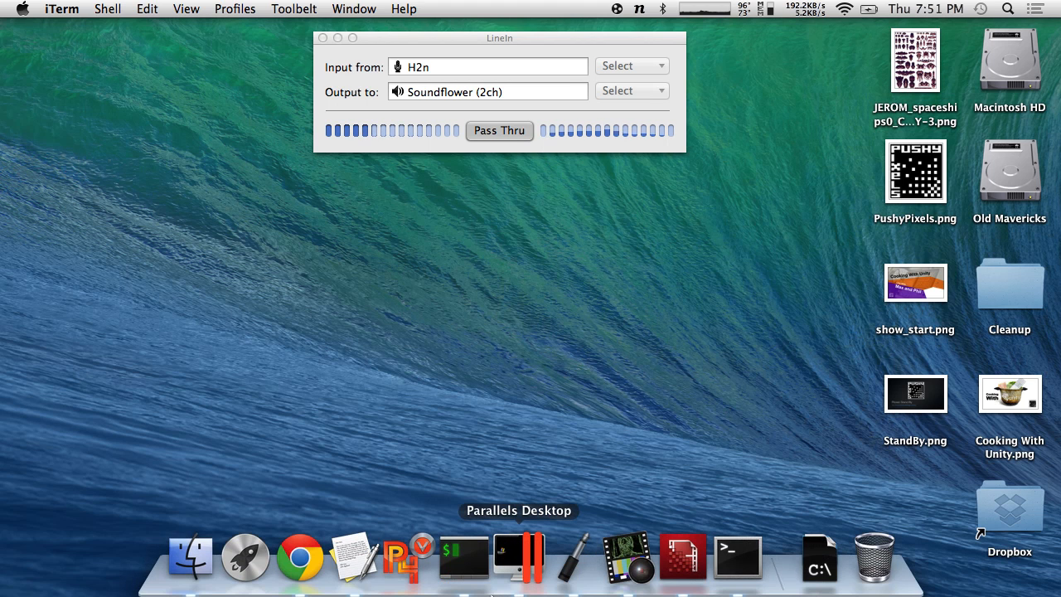
- Launch p4admin.app and connect to the ec2 server connection
{"action": "key", "text": "alt+space"}
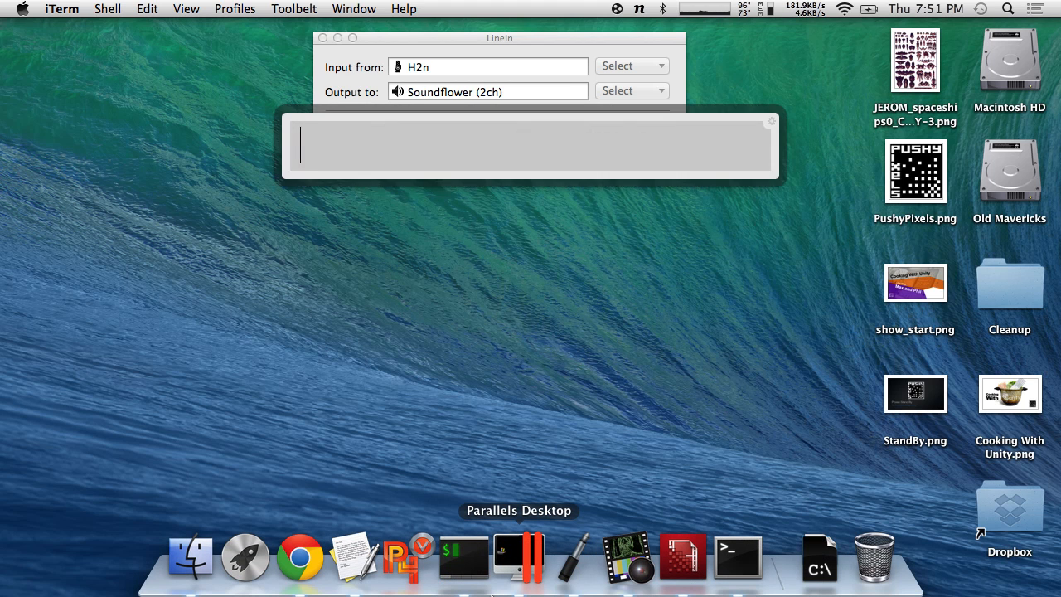
{"action": "type", "text": "p4a"}
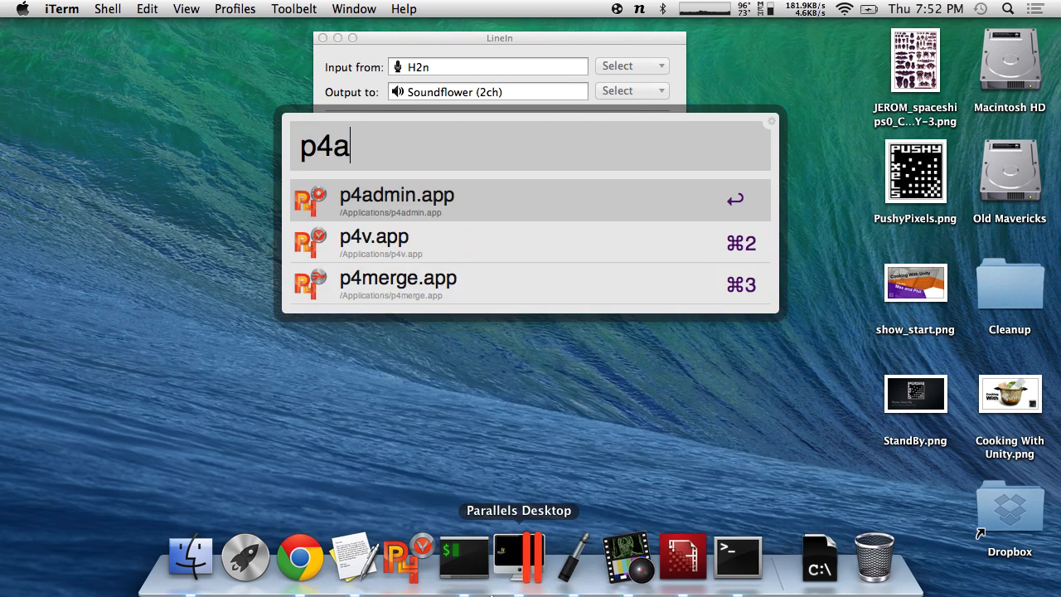
{"action": "key", "text": "Return"}
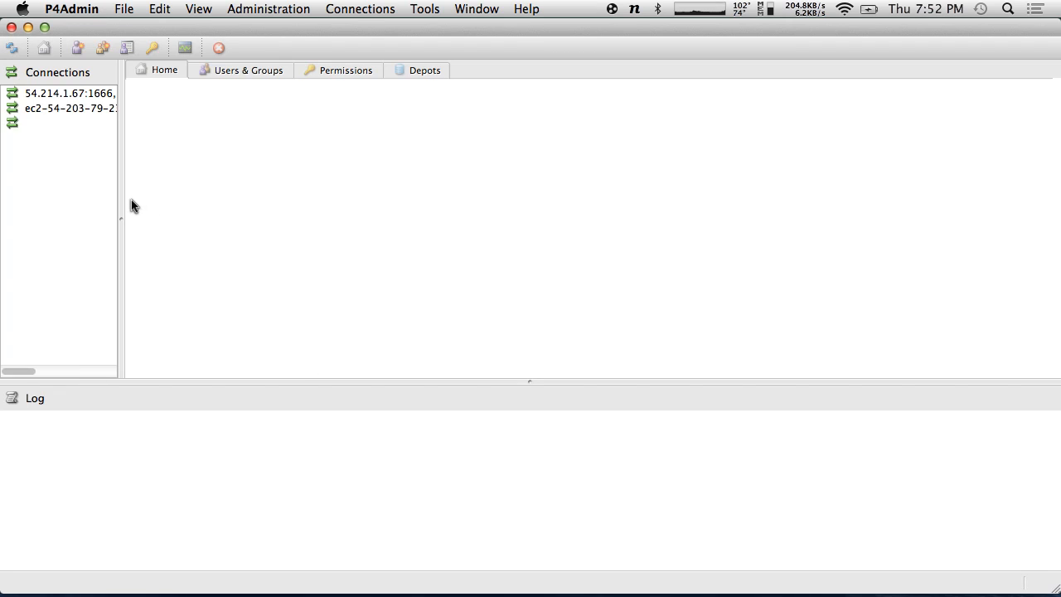
{"action": "double_click", "coordinate": [72, 110]}
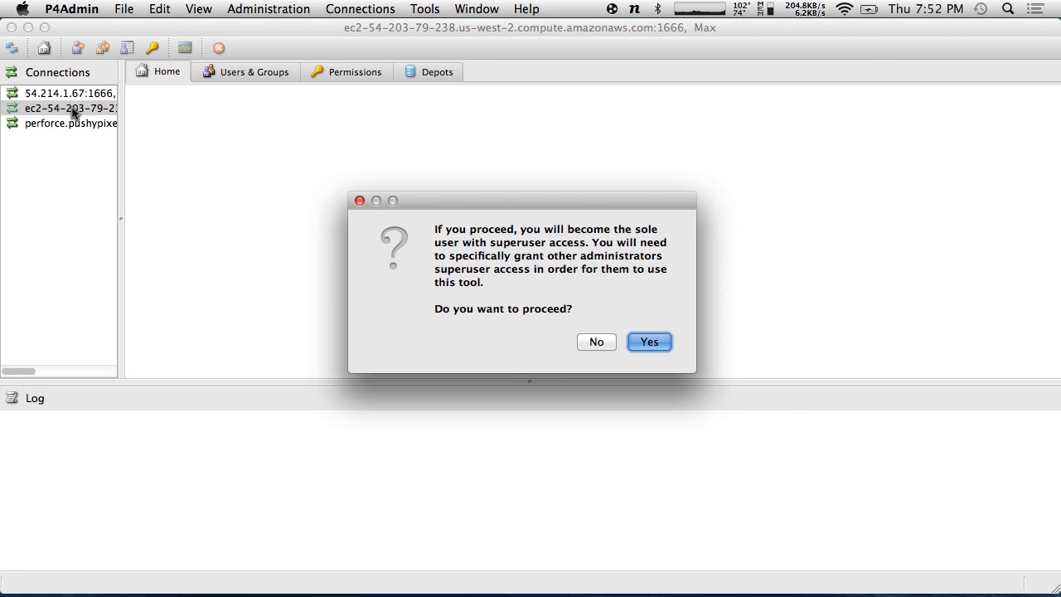
- Accept sole superuser access and review the Max user under Users & Groups
{"action": "left_click", "coordinate": [649, 343]}
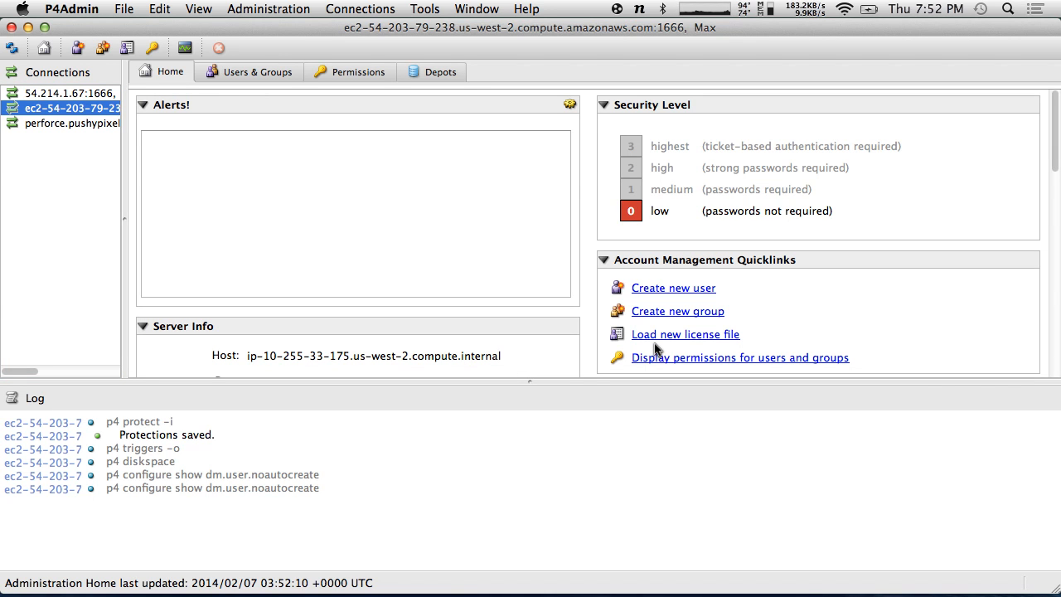
{"action": "left_click", "coordinate": [271, 72]}
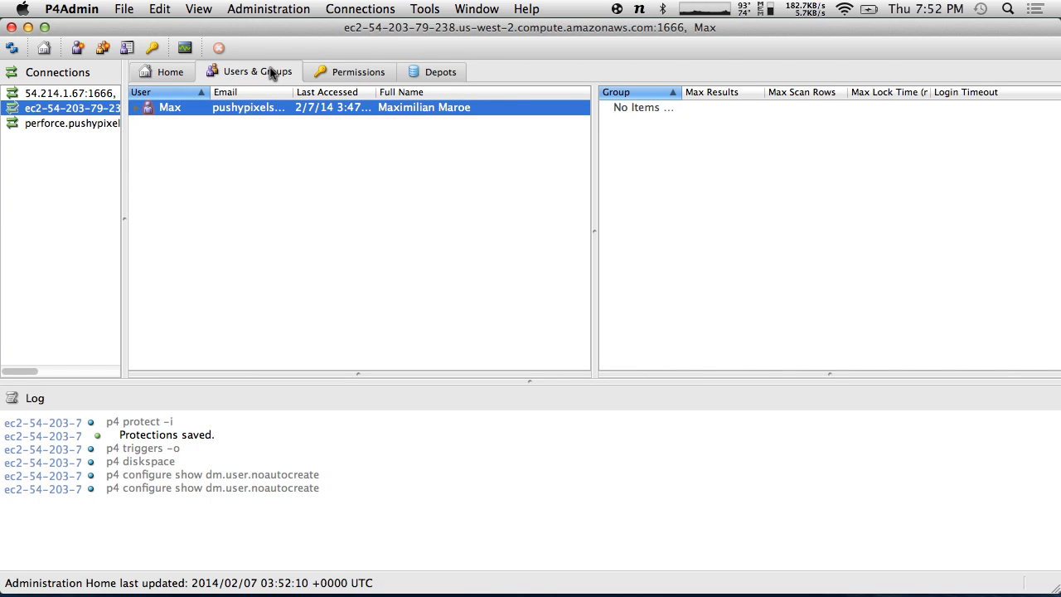
{"action": "left_click", "coordinate": [167, 111]}
{"action": "left_click", "coordinate": [167, 126]}
{"action": "left_click", "coordinate": [147, 108]}
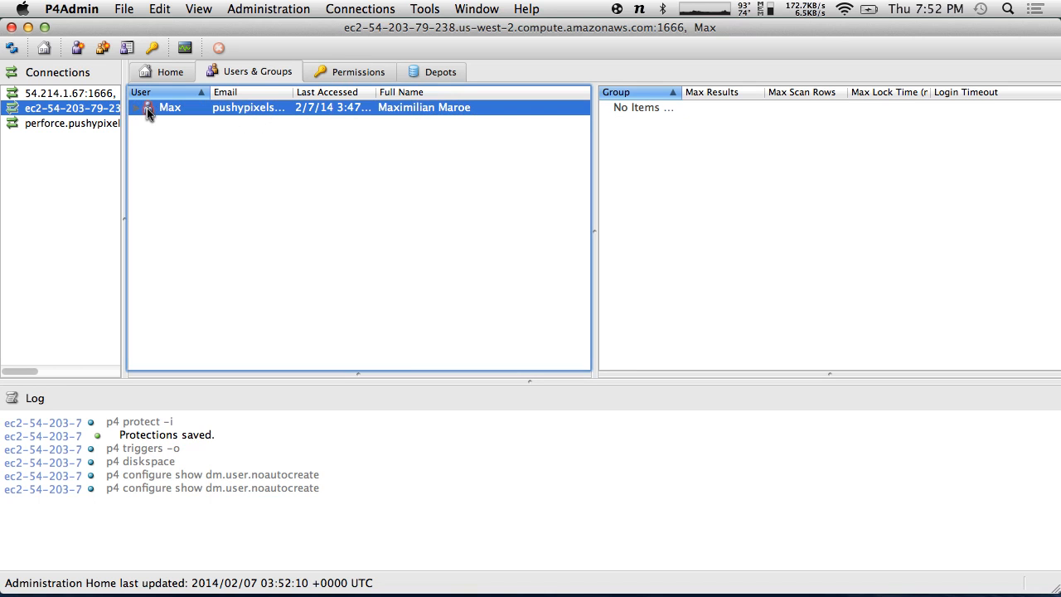
- Check Permissions, then bring up the actions menu for the default depot in Depots
{"action": "left_click", "coordinate": [360, 73]}
{"action": "left_click", "coordinate": [440, 72]}
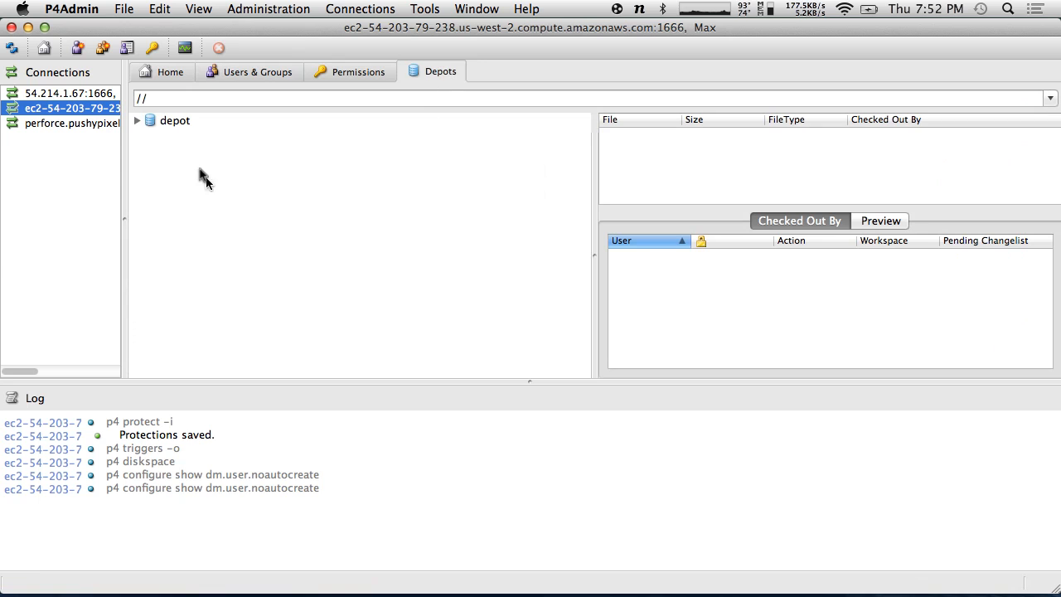
{"action": "left_click", "coordinate": [177, 120]}
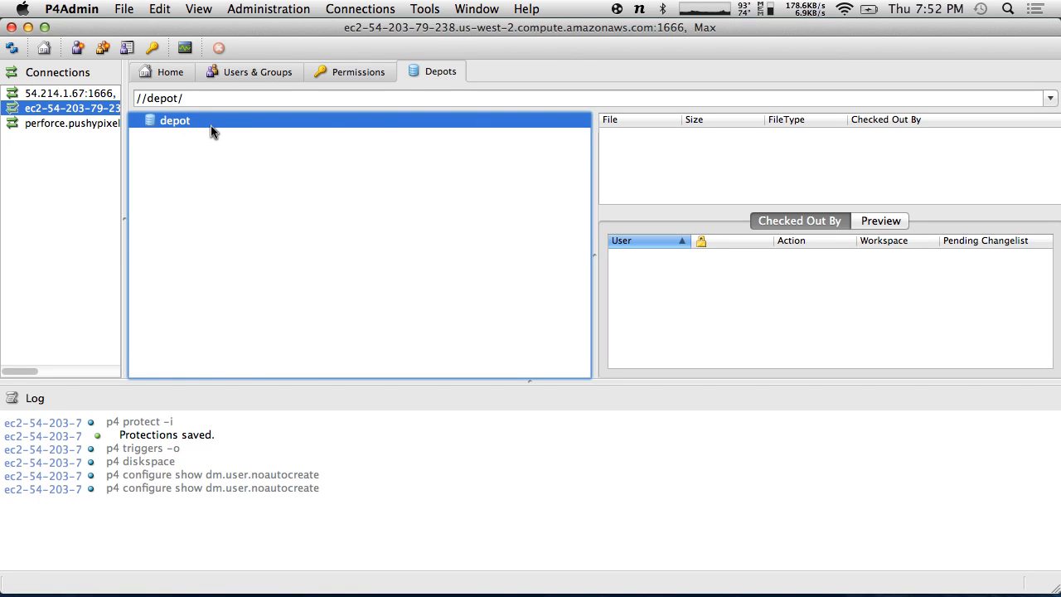
{"action": "right_click", "coordinate": [210, 125]}
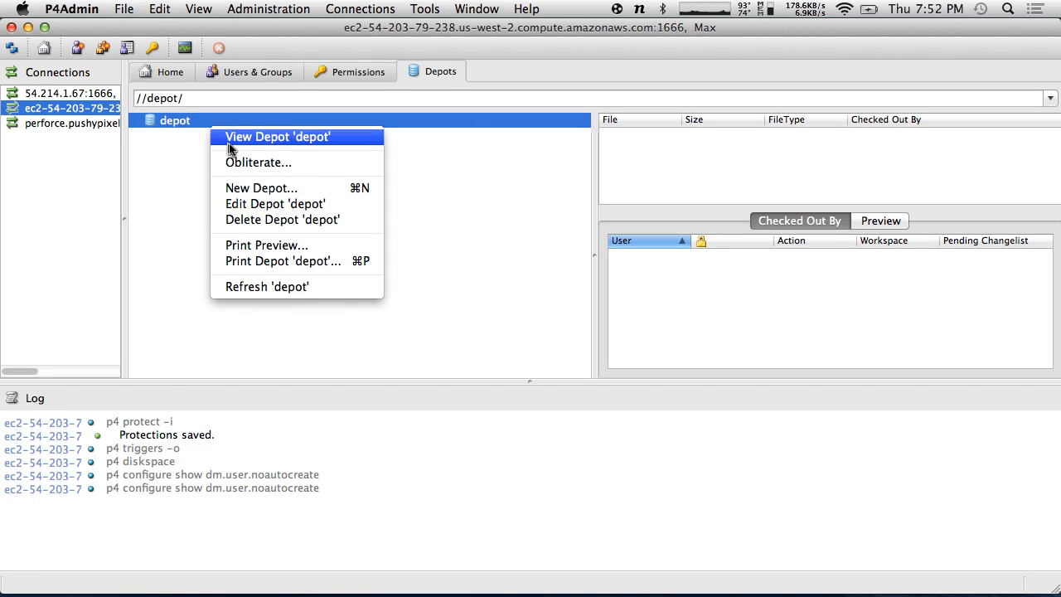
- Obliterate all revisions of //depot/..., confirming it and dismissing the no-files-affected result
{"action": "left_click", "coordinate": [241, 163]}
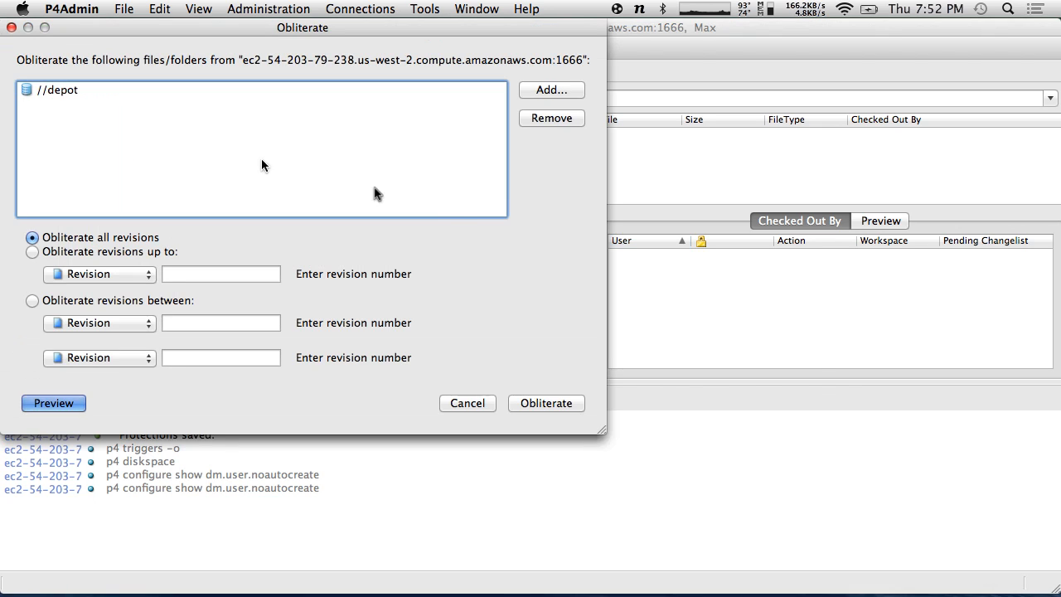
{"action": "left_click", "coordinate": [539, 406]}
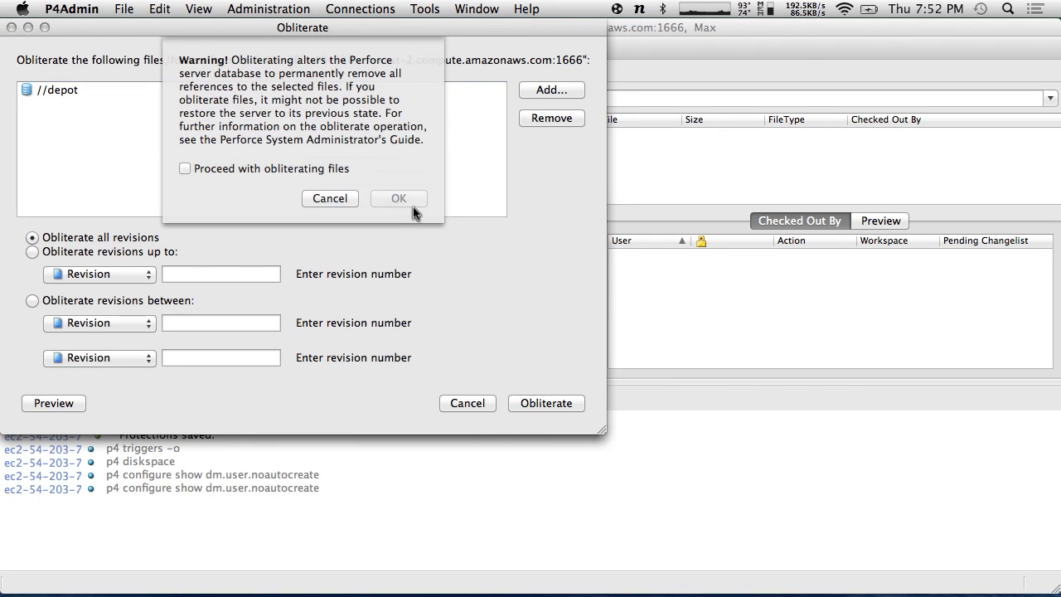
{"action": "left_click", "coordinate": [287, 171]}
{"action": "left_click", "coordinate": [399, 199]}
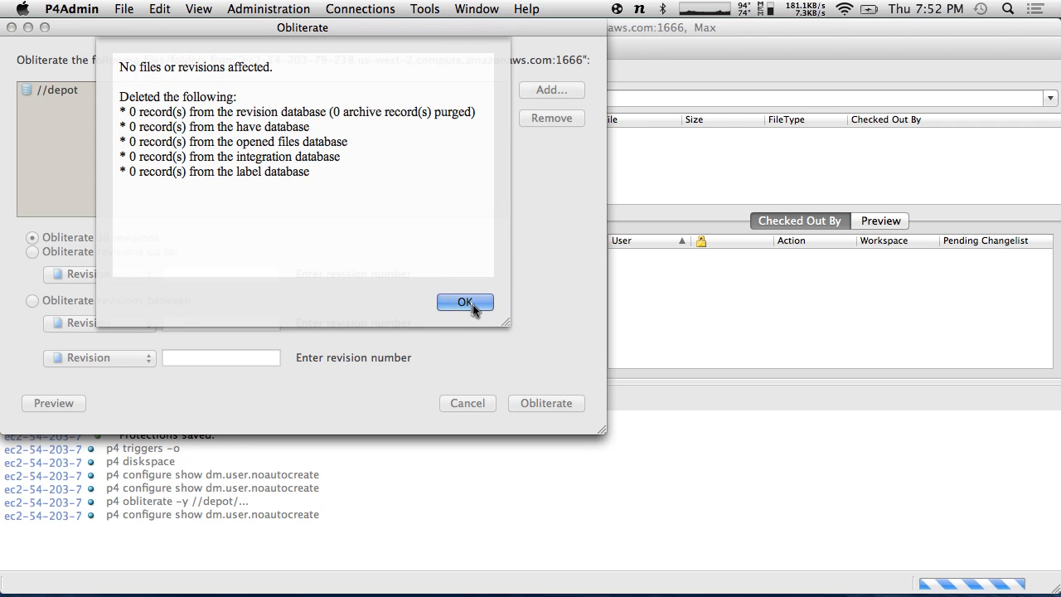
{"action": "left_click", "coordinate": [472, 303]}
- Reselect the default depot and close its actions menu without choosing anything
{"action": "left_click", "coordinate": [247, 206]}
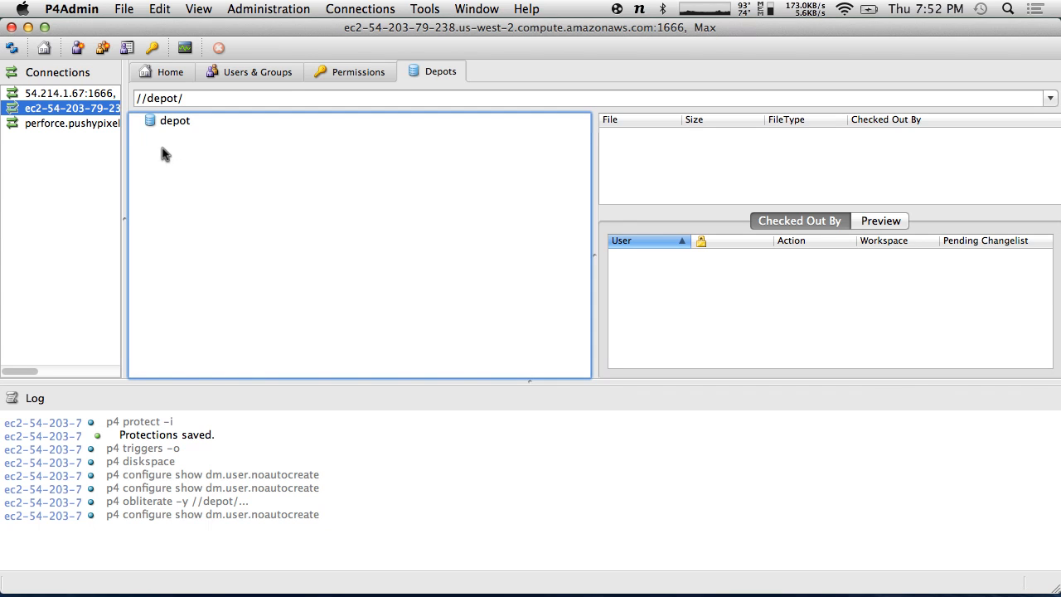
{"action": "left_click", "coordinate": [152, 120]}
{"action": "left_click", "coordinate": [210, 222]}
{"action": "right_click", "coordinate": [182, 125]}
{"action": "left_click", "coordinate": [165, 142]}
{"action": "left_click", "coordinate": [73, 177]}
{"action": "left_click", "coordinate": [199, 180]}
{"action": "left_click", "coordinate": [159, 8]}
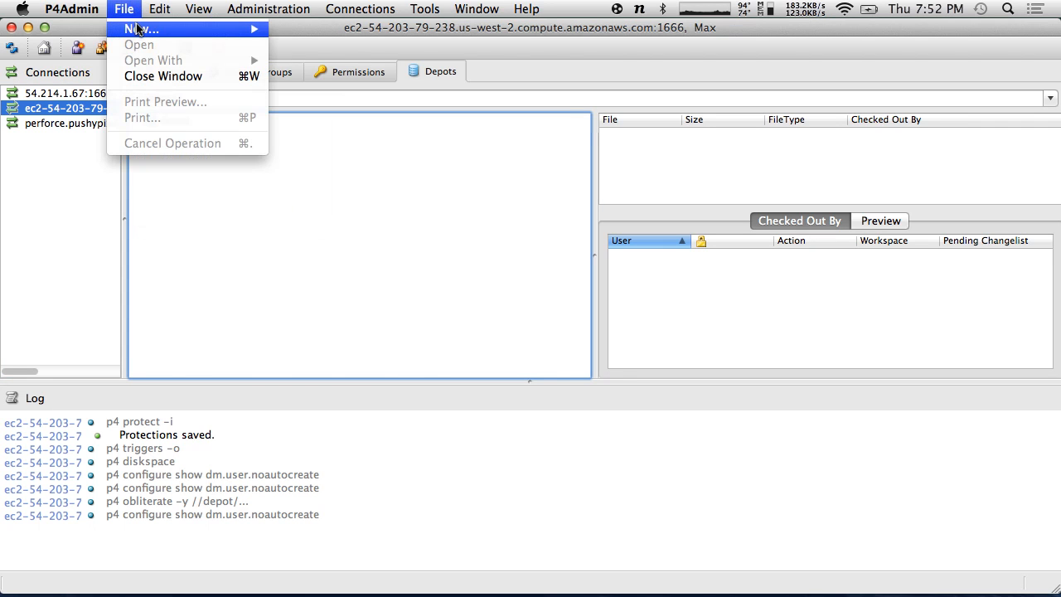
- Create a new local depot named HatswitchTest and save it
{"action": "mouse_move", "coordinate": [138, 29]}
{"action": "left_click", "coordinate": [323, 64]}
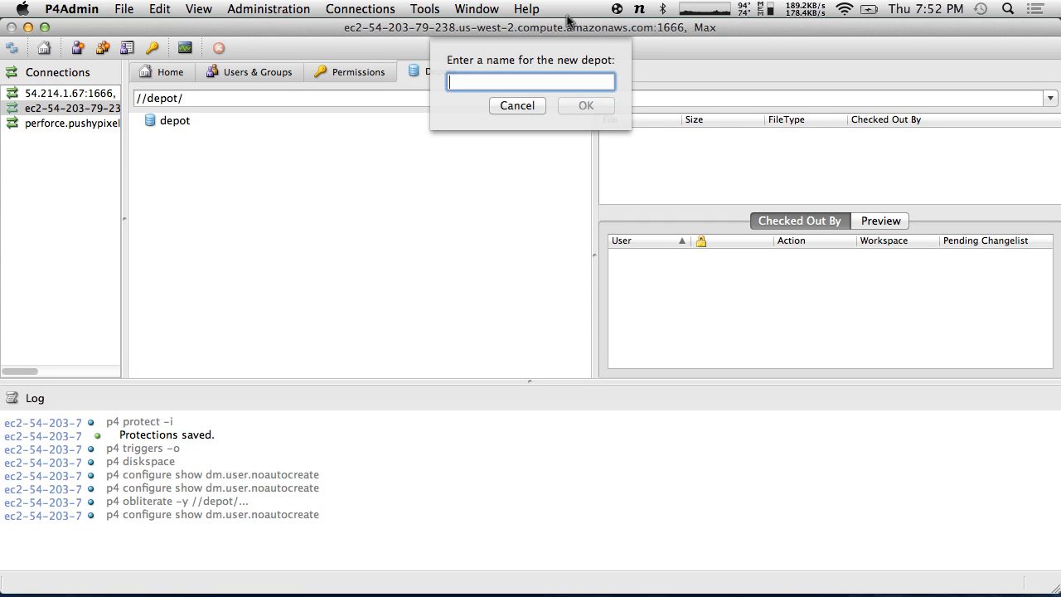
{"action": "type", "text": "HatswitchTest"}
{"action": "key", "text": "Return"}
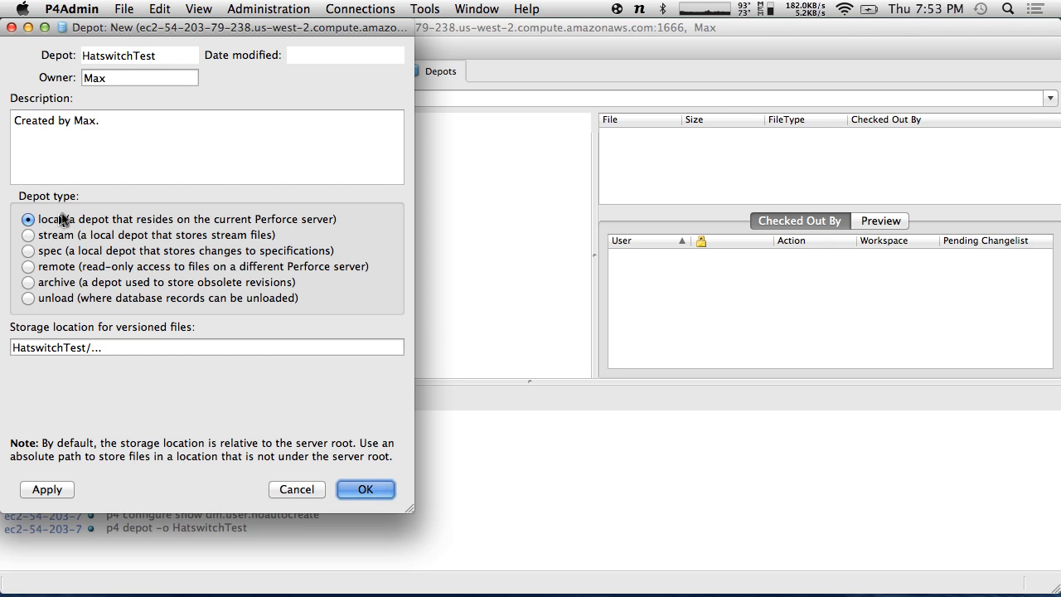
{"action": "left_click", "coordinate": [375, 493]}
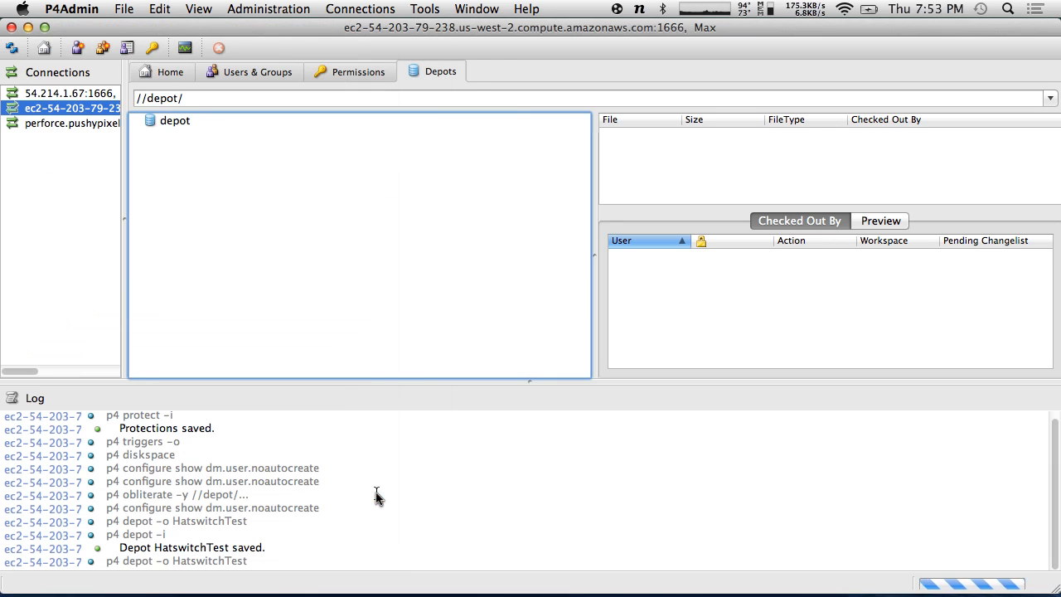
- Delete the default depot 'depot', confirming with Yes
{"action": "left_click", "coordinate": [165, 120]}
{"action": "right_click", "coordinate": [163, 122]}
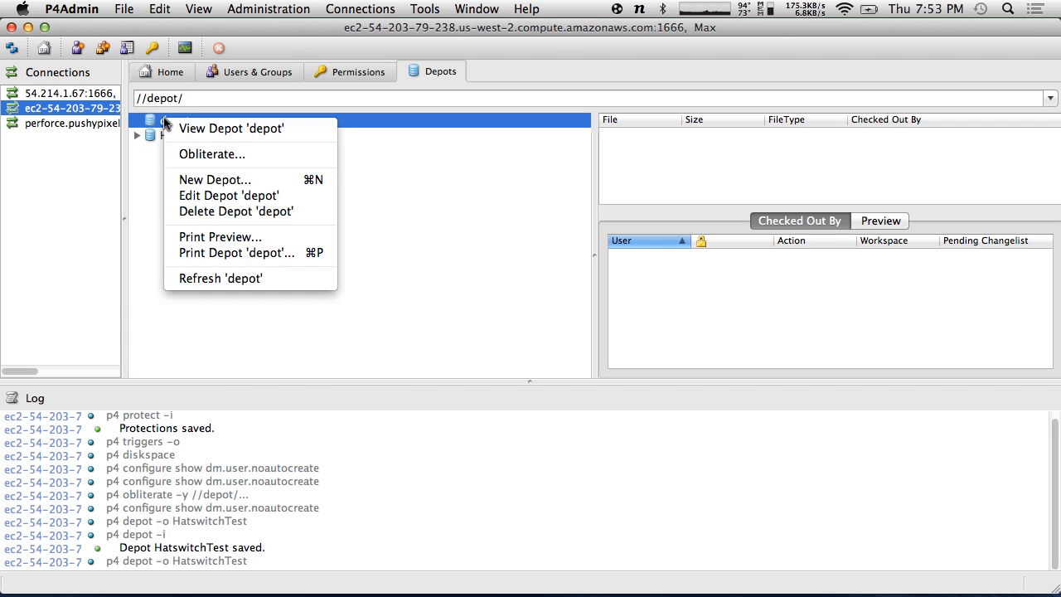
{"action": "left_click", "coordinate": [236, 210]}
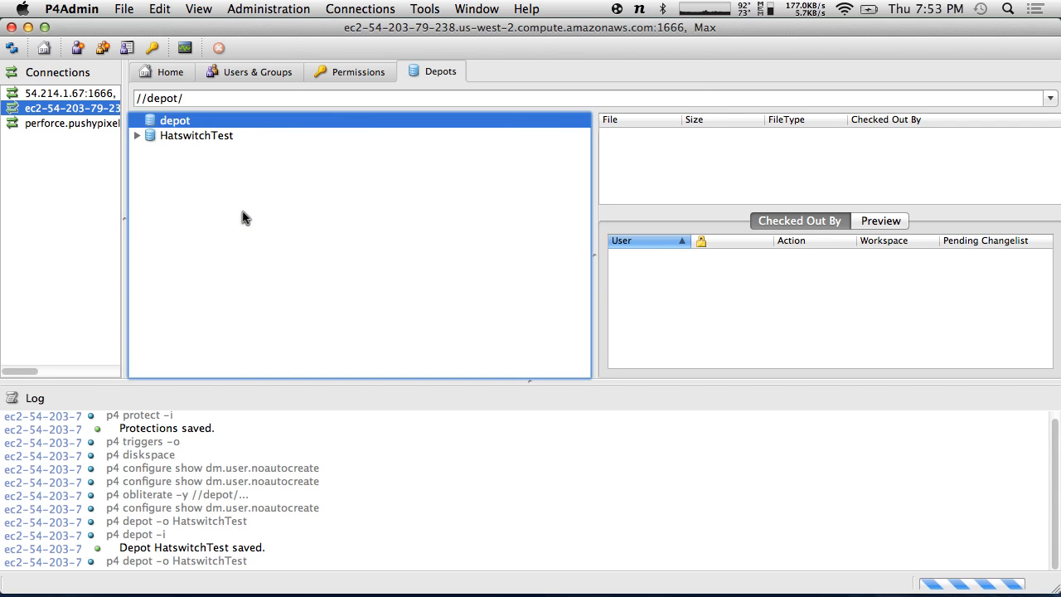
{"action": "left_click", "coordinate": [663, 130]}
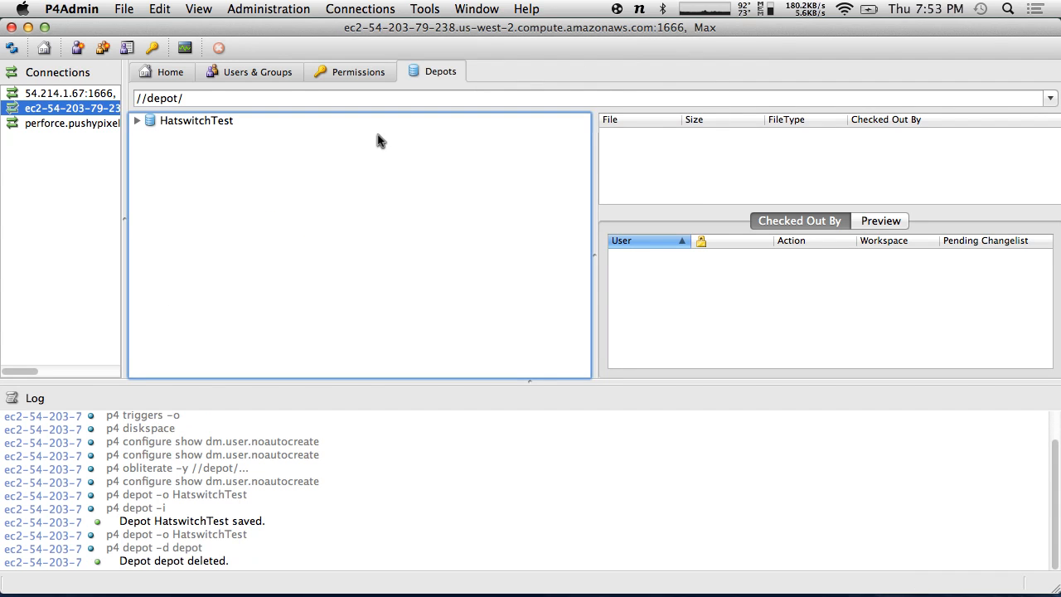
- Check the HatswitchTest depot and Users & Groups, then quit P4Admin
{"action": "left_click", "coordinate": [136, 120]}
{"action": "left_click", "coordinate": [147, 120]}
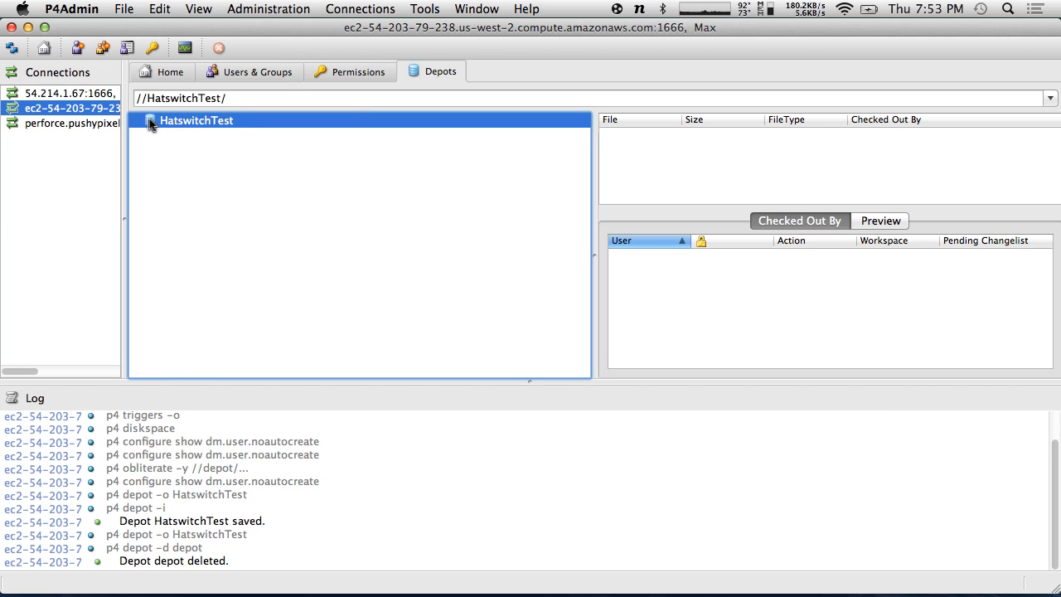
{"action": "left_click", "coordinate": [198, 166]}
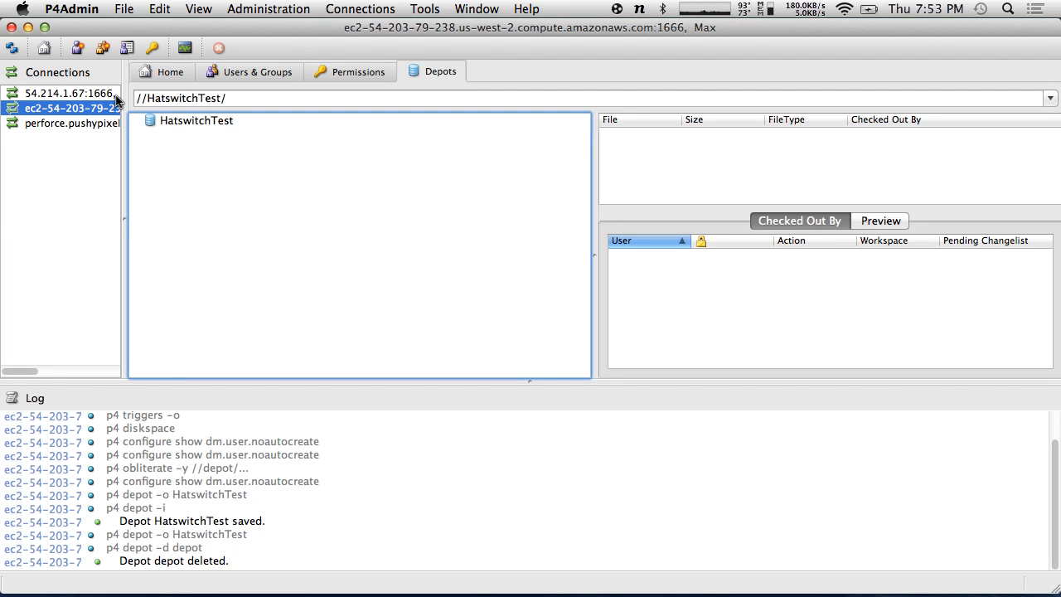
{"action": "left_click", "coordinate": [276, 71]}
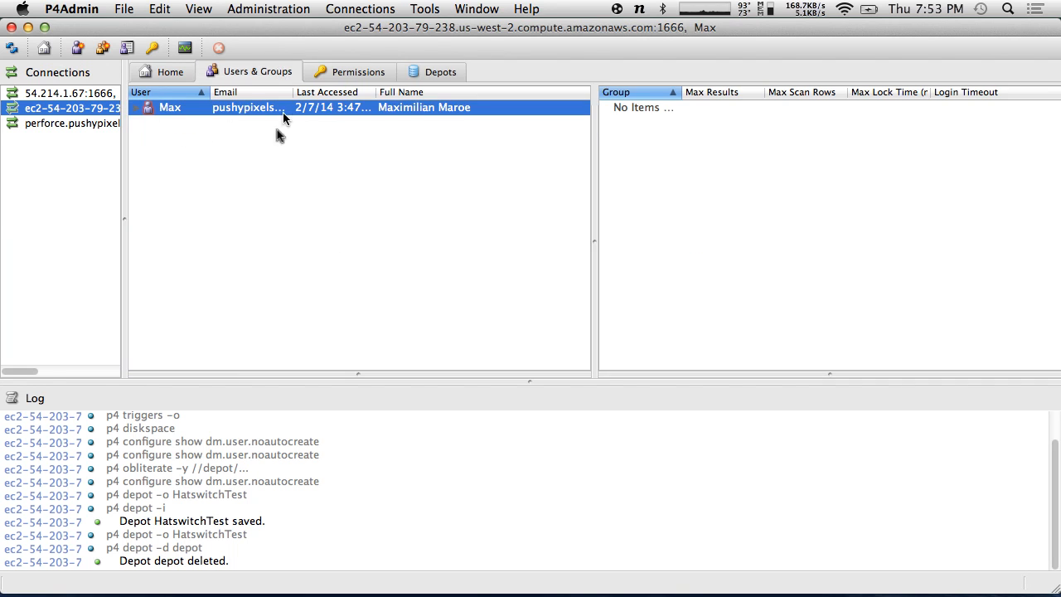
{"action": "left_click", "coordinate": [259, 172]}
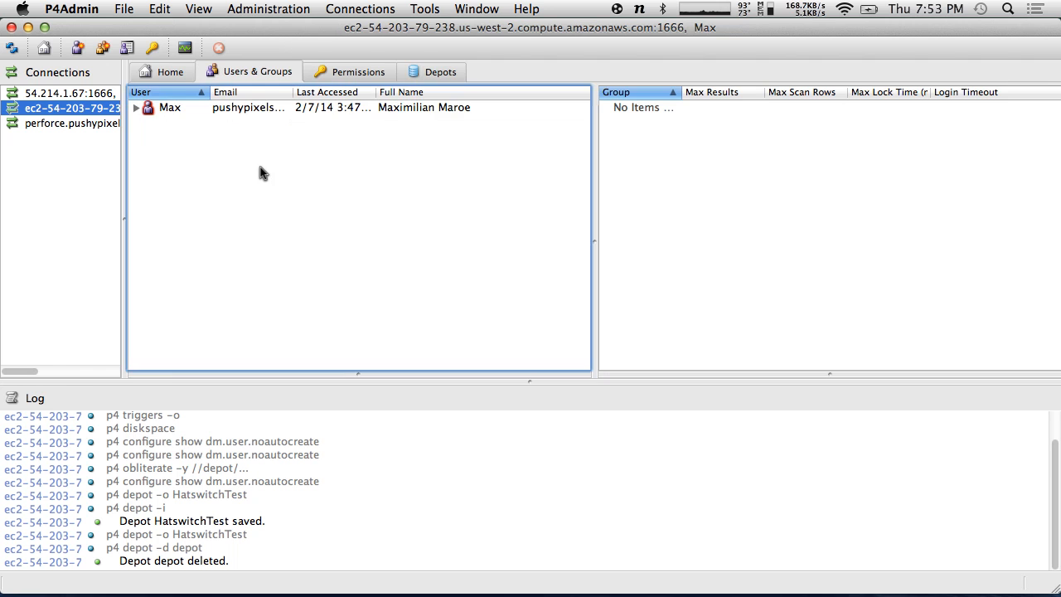
{"action": "left_click", "coordinate": [71, 8]}
{"action": "left_click", "coordinate": [93, 164]}
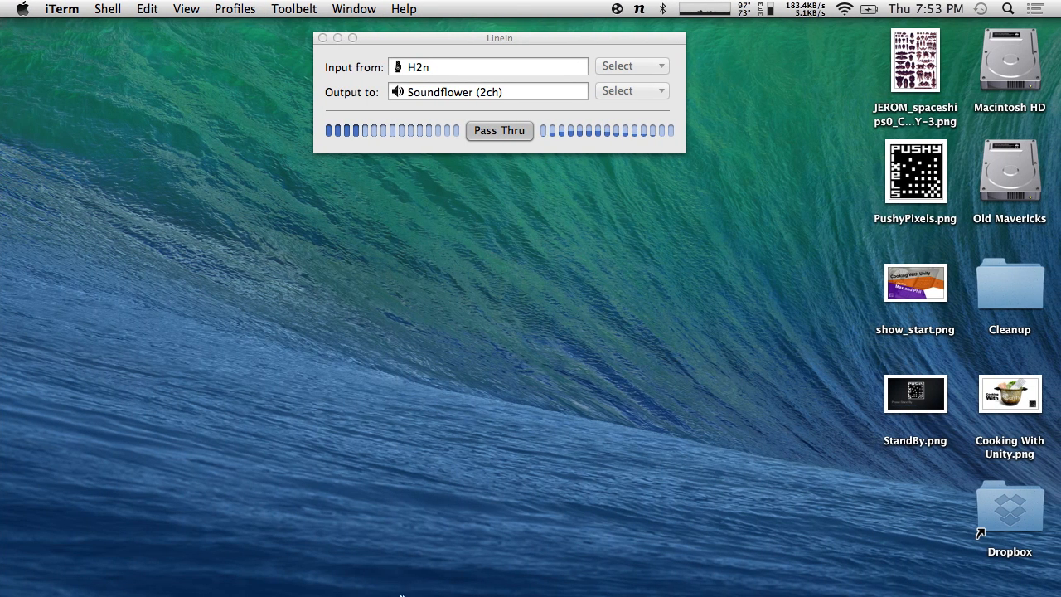
- Launch P4V from the app launcher by searching 'p4'
{"action": "key", "text": "alt+space"}
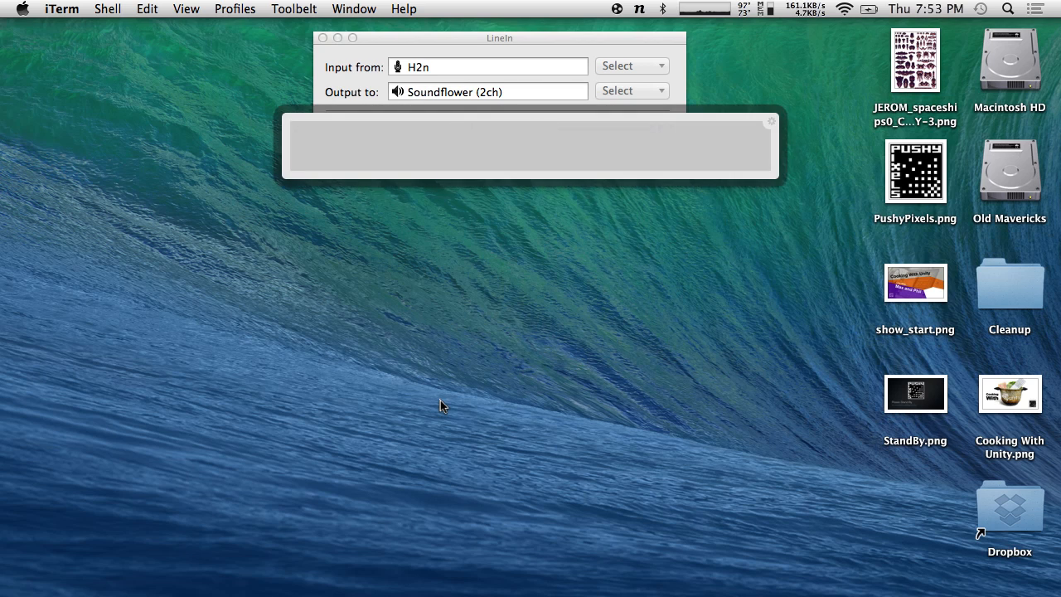
{"action": "type", "text": "p4"}
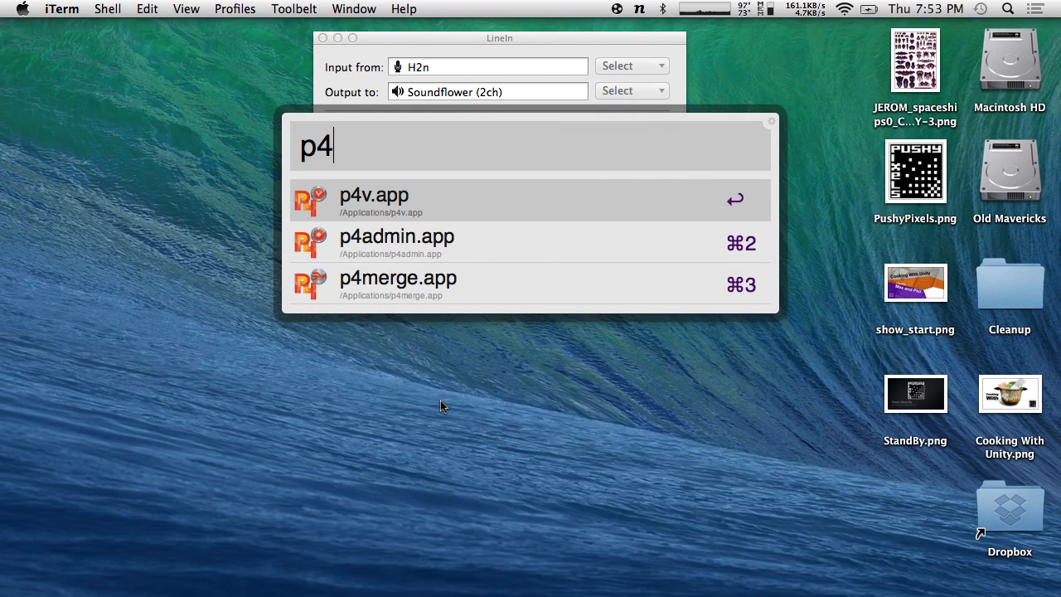
{"action": "key", "text": "Return"}
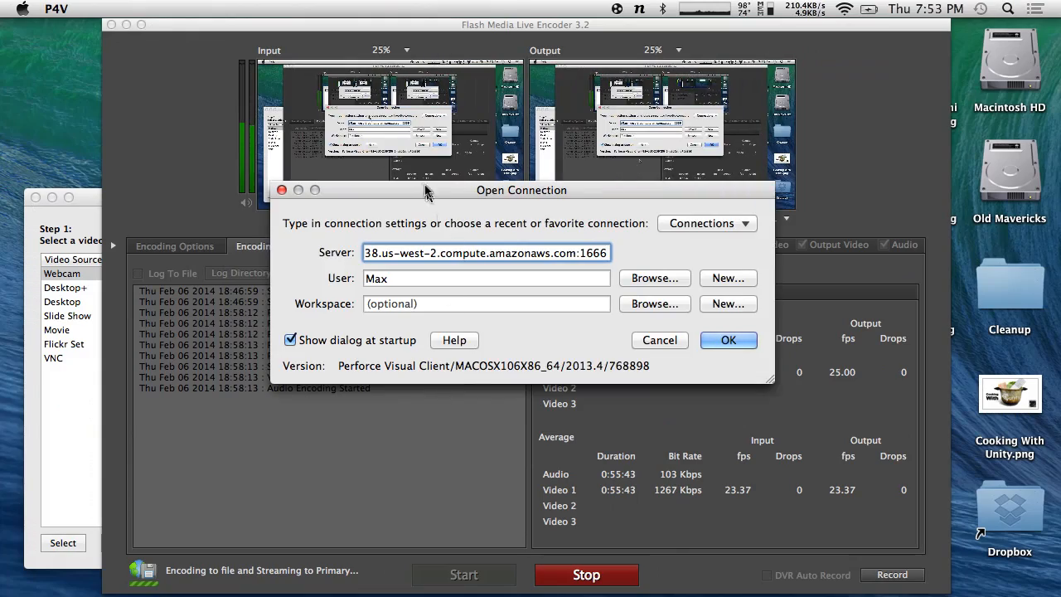
- Return to P4V's desktop Space and move the Open Connection dialog to screen centre
{"action": "left_click_drag", "start_coordinate": [424, 188], "coordinate": [1, 278]}
{"action": "key", "text": "ctrl+Left"}
{"action": "key", "text": "ctrl+Right"}
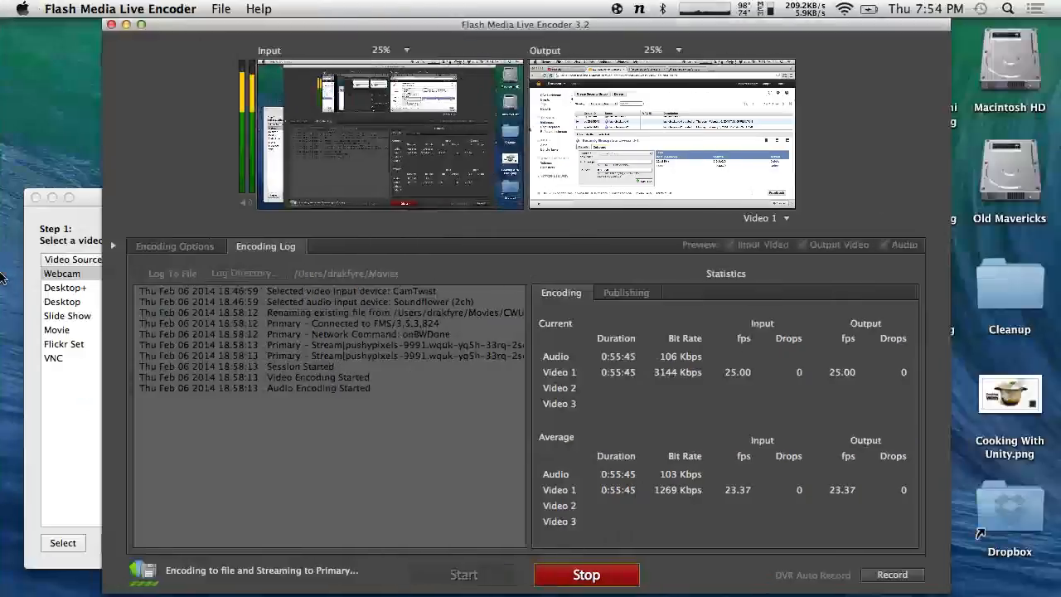
{"action": "key", "text": "ctrl+Right"}
{"action": "key", "text": "ctrl+Left"}
{"action": "key", "text": "ctrl+Left"}
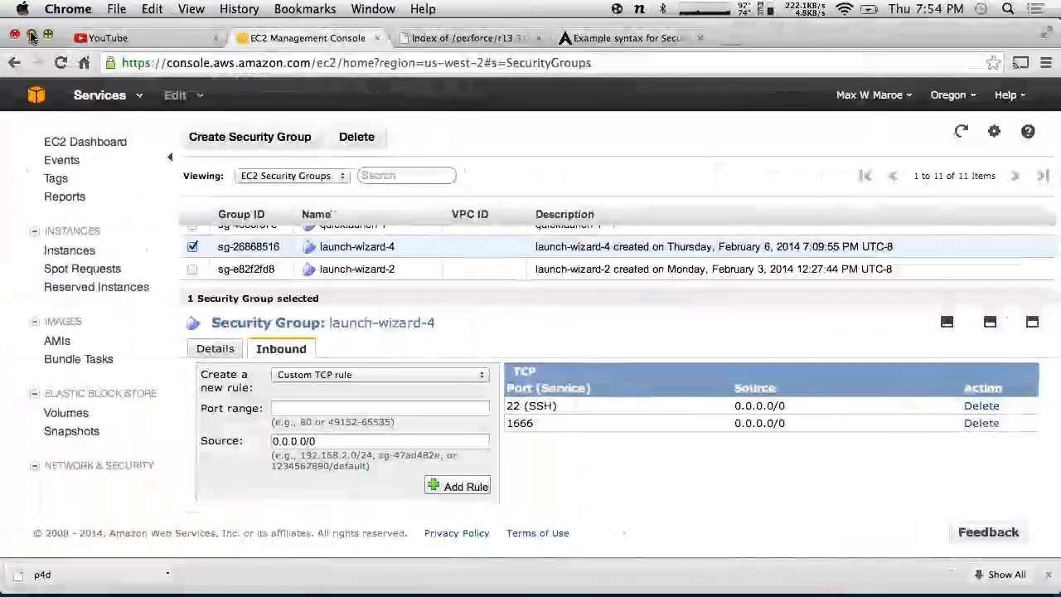
{"action": "key", "text": "ctrl+Left"}
{"action": "left_click_drag", "start_coordinate": [124, 33], "coordinate": [316, 231]}
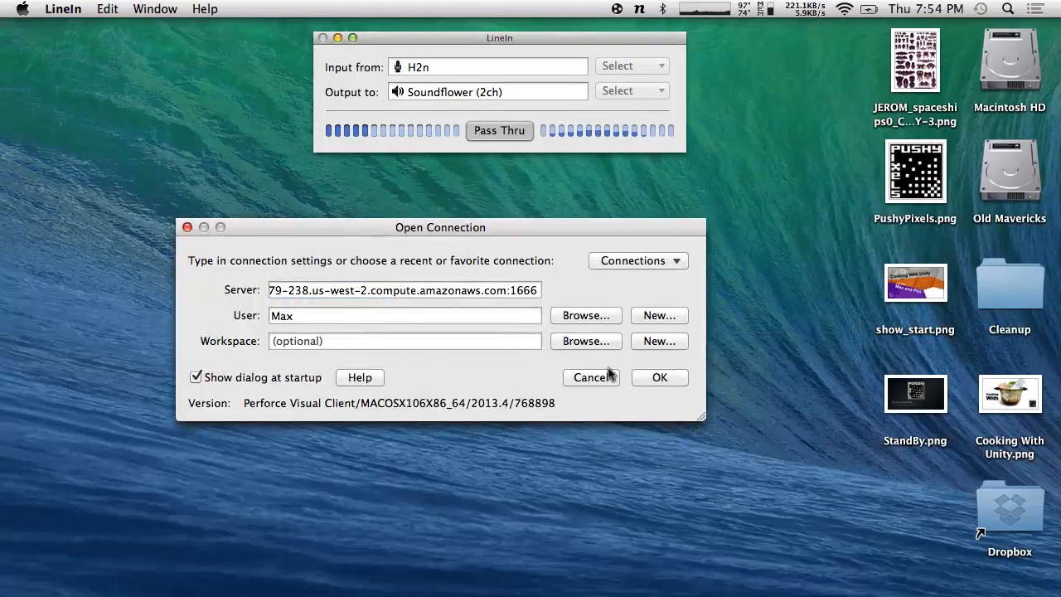
- Connect to the EC2 server on port 1666 and select the HatswitchTest depot
{"action": "left_click", "coordinate": [670, 378]}
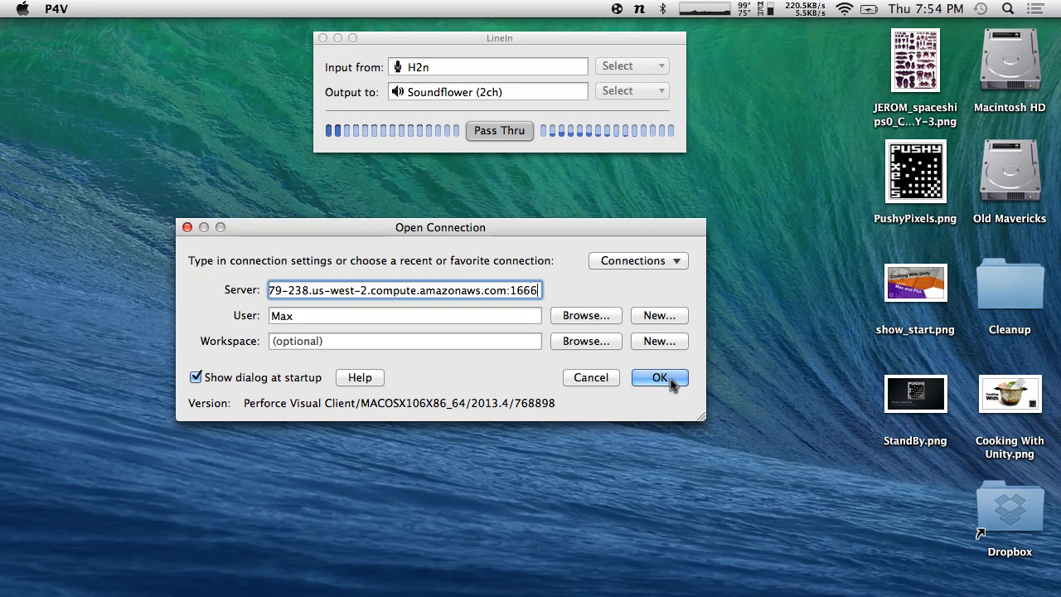
{"action": "left_click", "coordinate": [670, 379]}
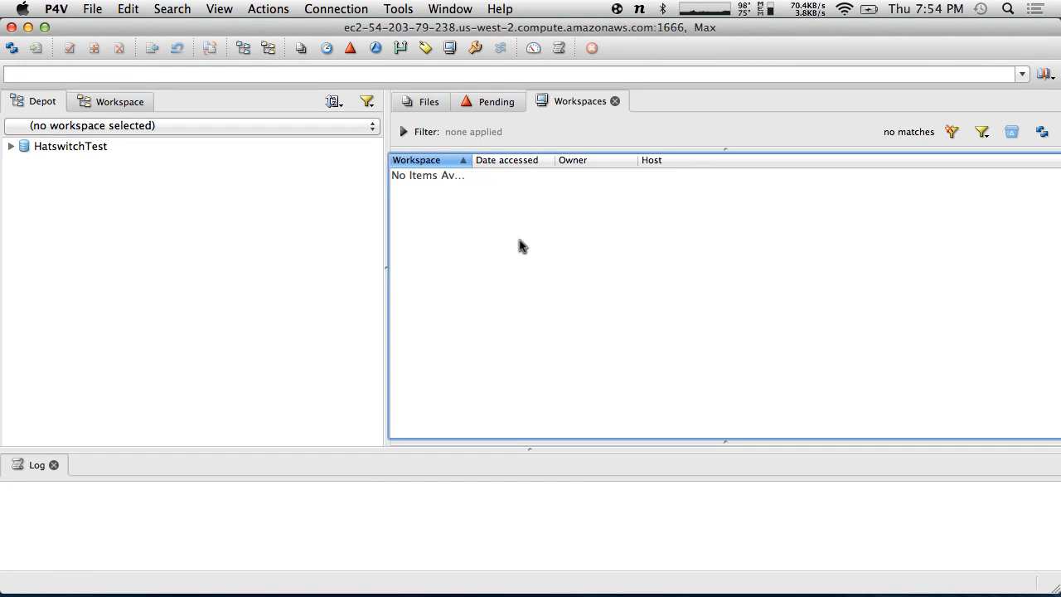
{"action": "left_click", "coordinate": [17, 149]}
- Show the Workspaces tab and bring up the context menu on its empty list
{"action": "left_click", "coordinate": [580, 197]}
{"action": "left_click", "coordinate": [502, 102]}
{"action": "left_click", "coordinate": [553, 102]}
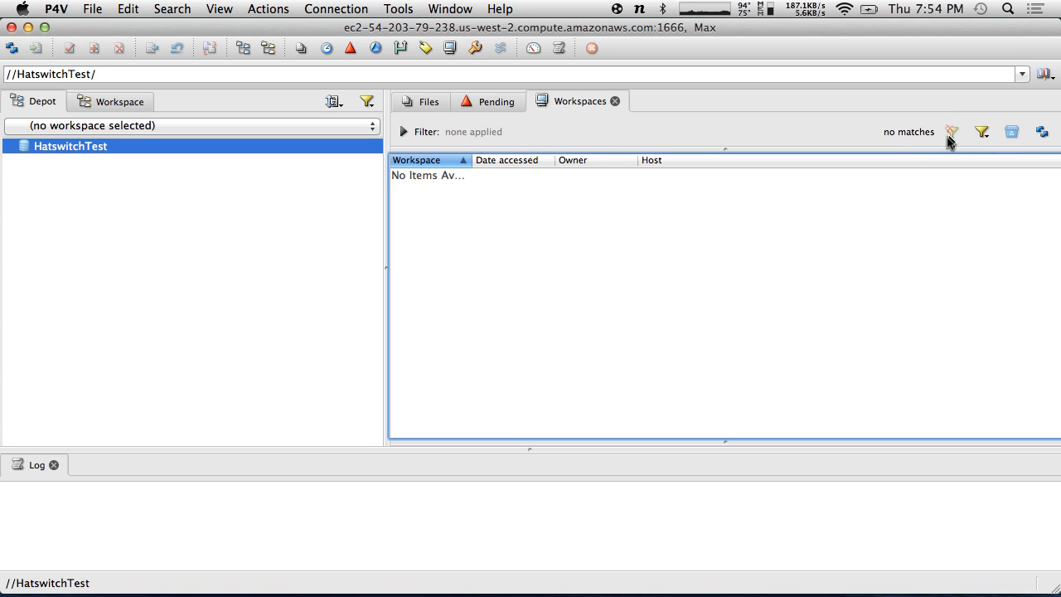
{"action": "right_click", "coordinate": [549, 228]}
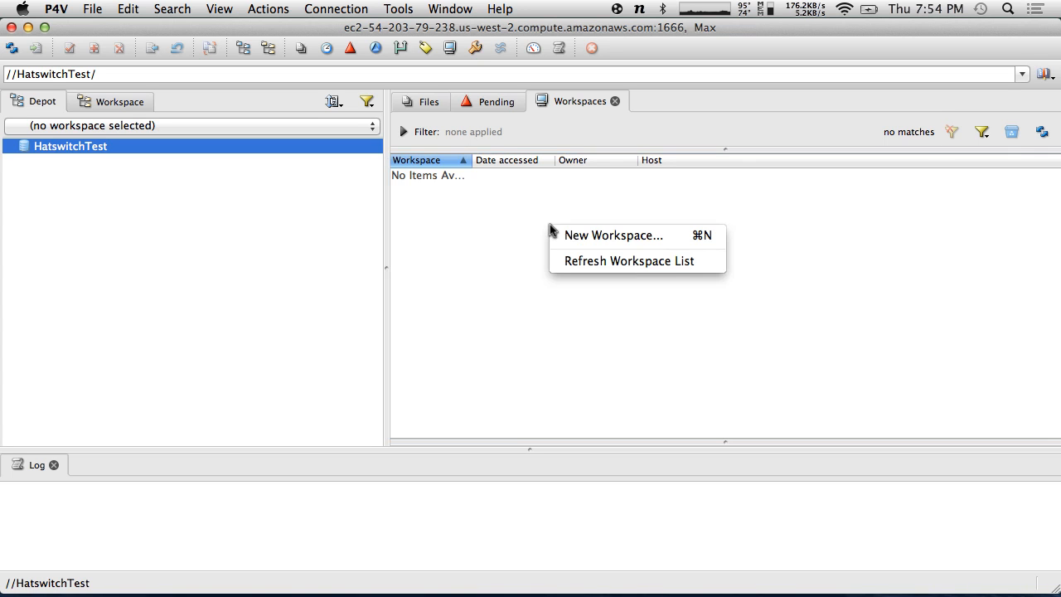
- Create a new workspace renamed after the user and save it
{"action": "left_click", "coordinate": [581, 235]}
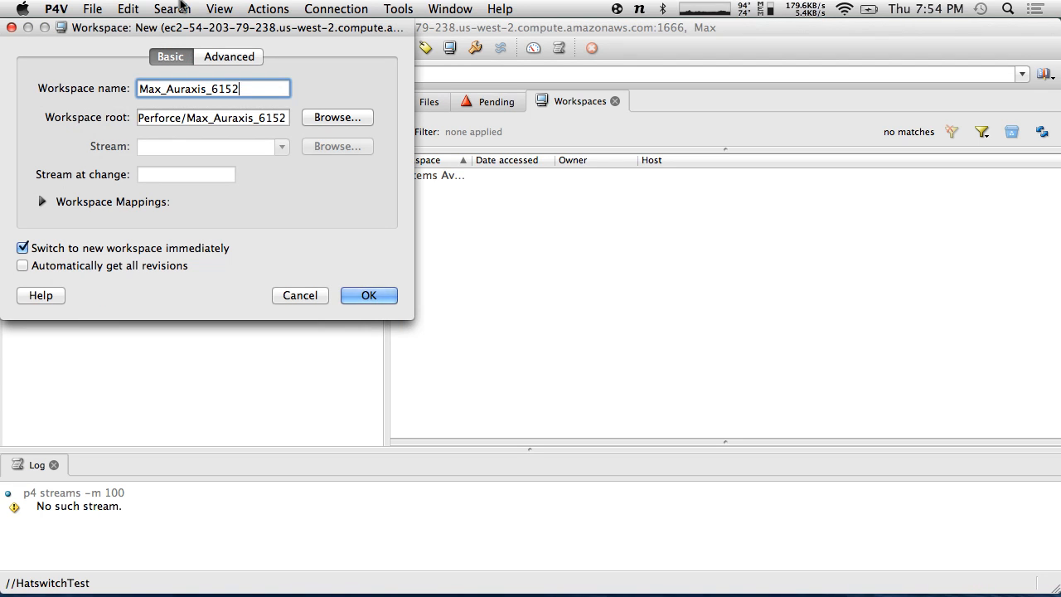
{"action": "left_click_drag", "start_coordinate": [277, 88], "coordinate": [0, 86]}
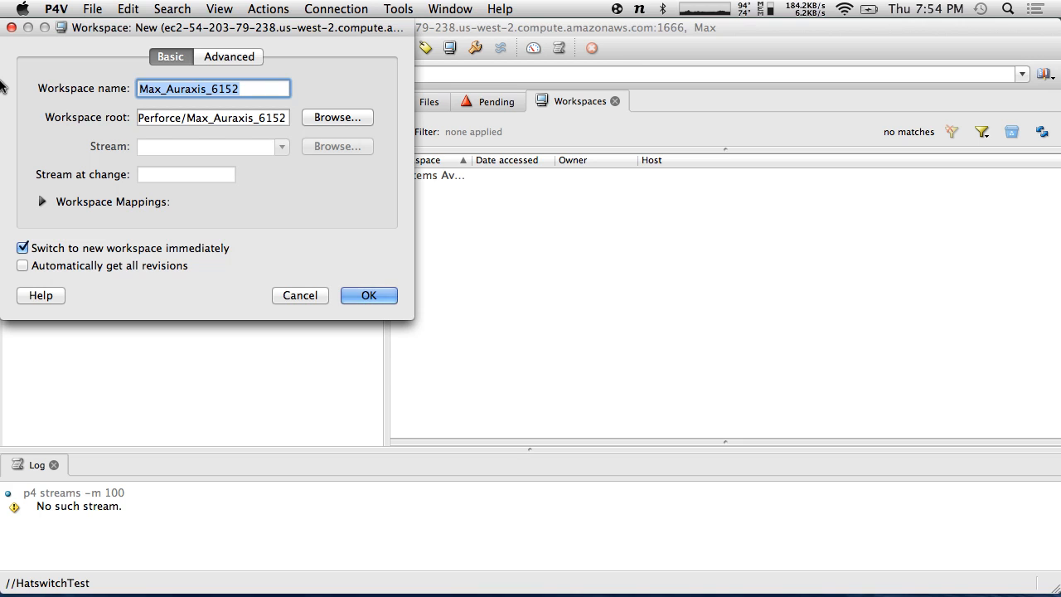
{"action": "type", "text": "Max"}
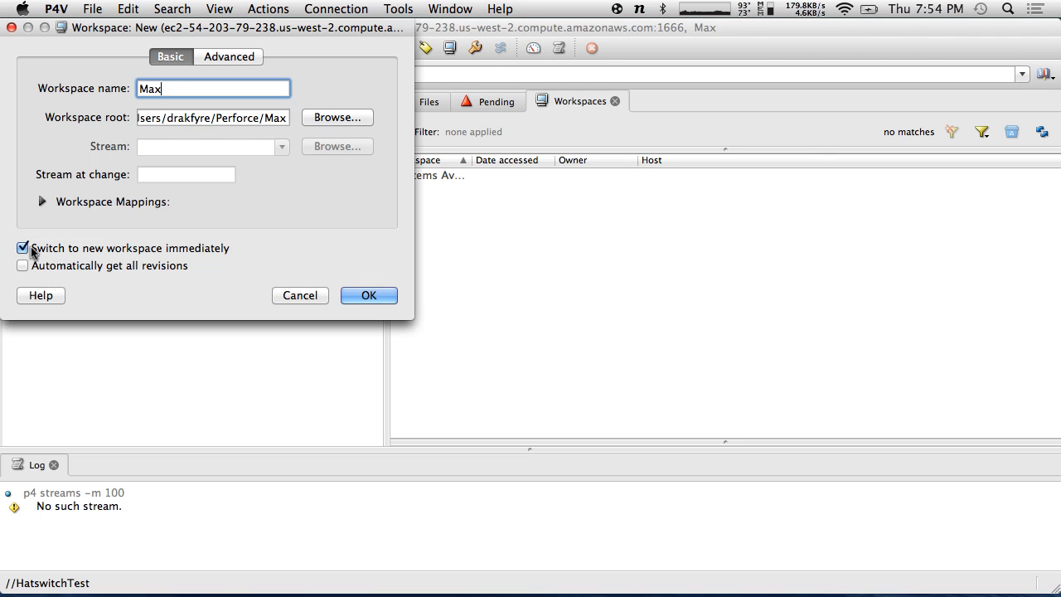
{"action": "left_click", "coordinate": [42, 201]}
{"action": "left_click", "coordinate": [42, 201]}
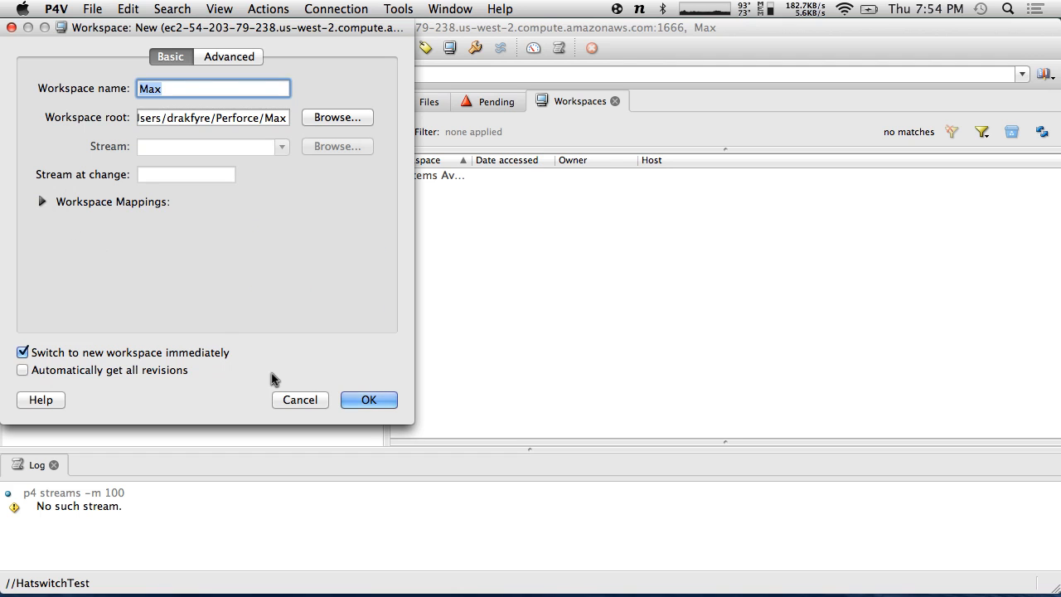
{"action": "left_click", "coordinate": [373, 399]}
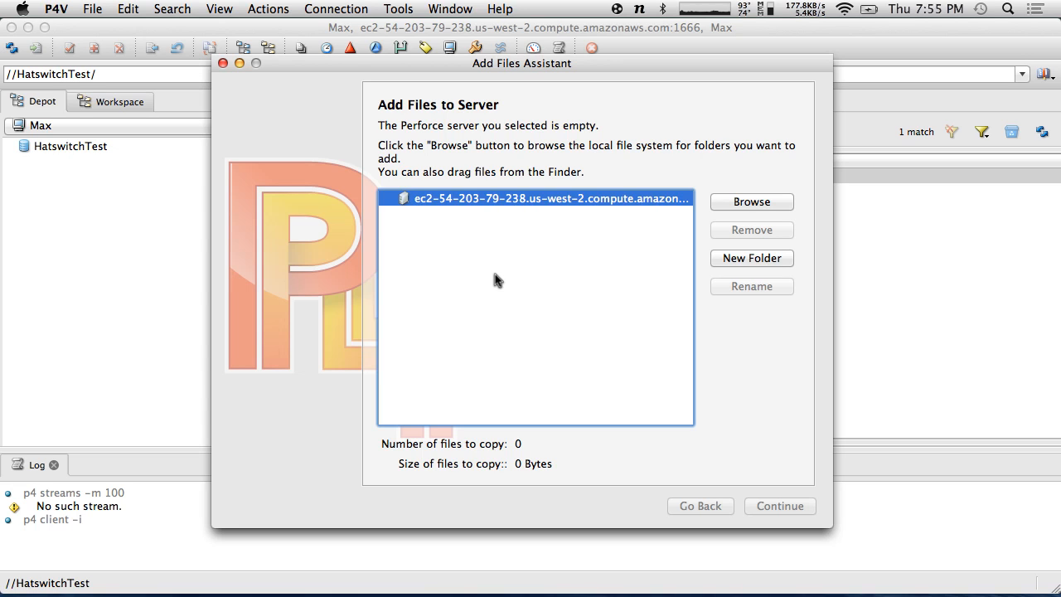
- Cancel the Add Files Assistant, confirm with Yes, and clear the workspace row selection
{"action": "left_click", "coordinate": [223, 63]}
{"action": "left_click", "coordinate": [649, 157]}
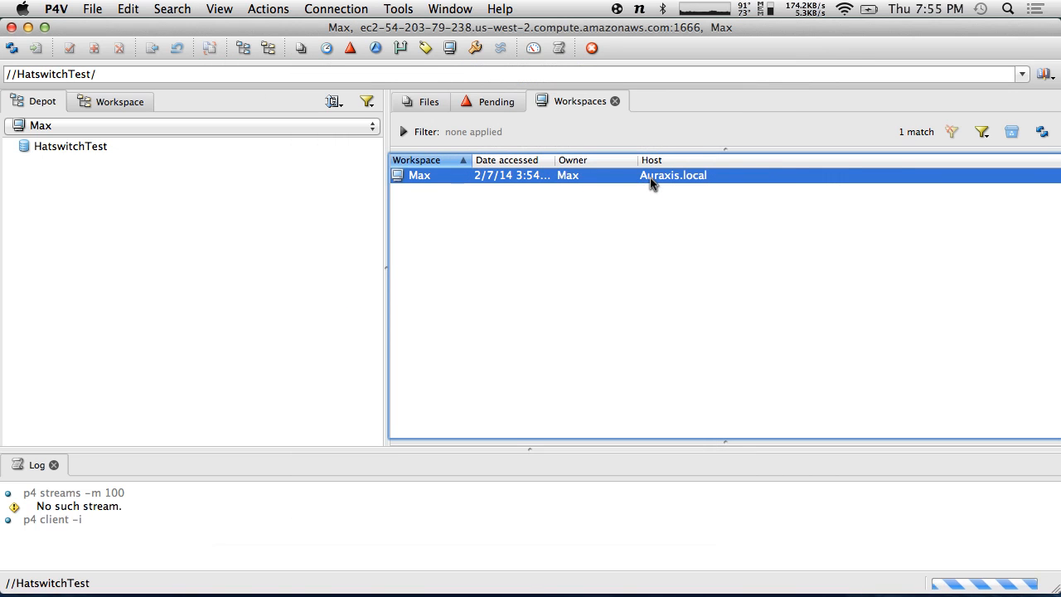
{"action": "left_click", "coordinate": [457, 213]}
- Open the new workspace via View Workspace and switch it to Edit in an enlarged window
{"action": "left_click", "coordinate": [440, 175]}
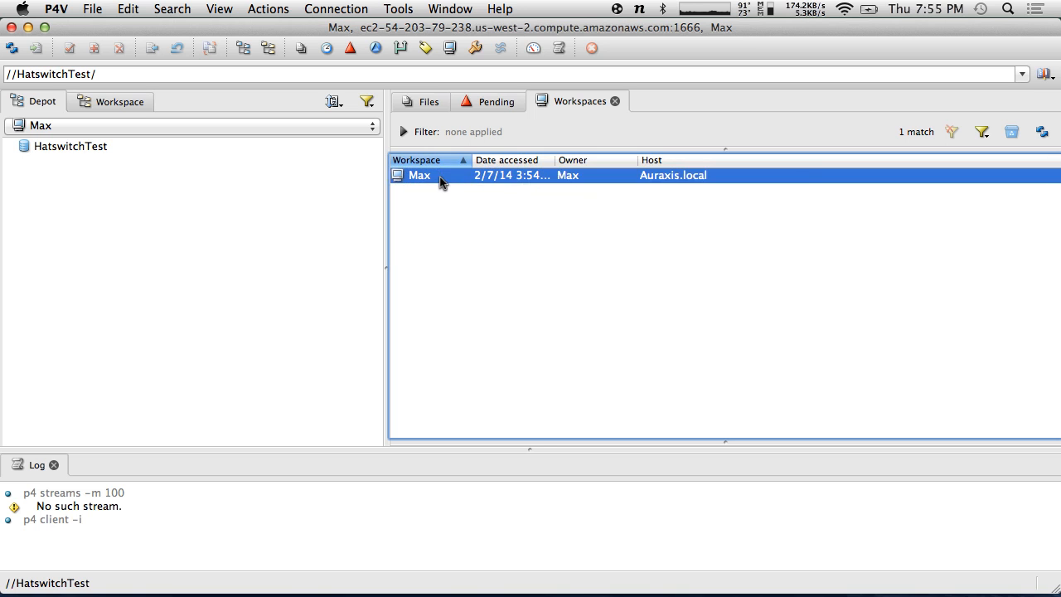
{"action": "right_click", "coordinate": [440, 177]}
{"action": "left_click", "coordinate": [497, 187]}
{"action": "left_click_drag", "start_coordinate": [490, 400], "coordinate": [687, 537]}
{"action": "left_click", "coordinate": [647, 519]}
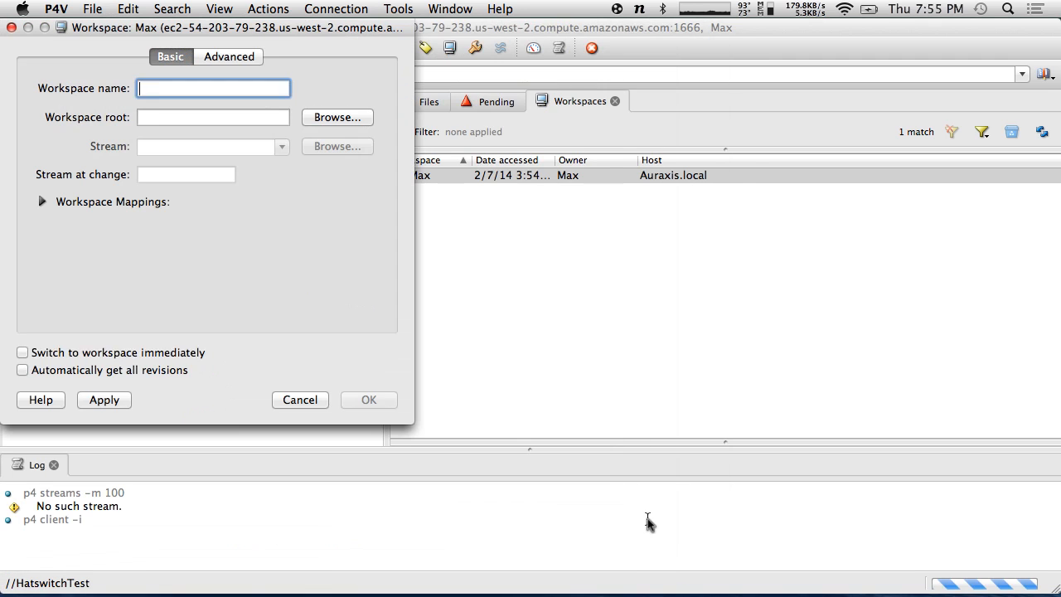
{"action": "left_click_drag", "start_coordinate": [407, 417], "coordinate": [637, 545]}
- Expand Workspace Mappings to show the HatswitchTest depot and focus the Workspace root field
{"action": "left_click", "coordinate": [42, 202]}
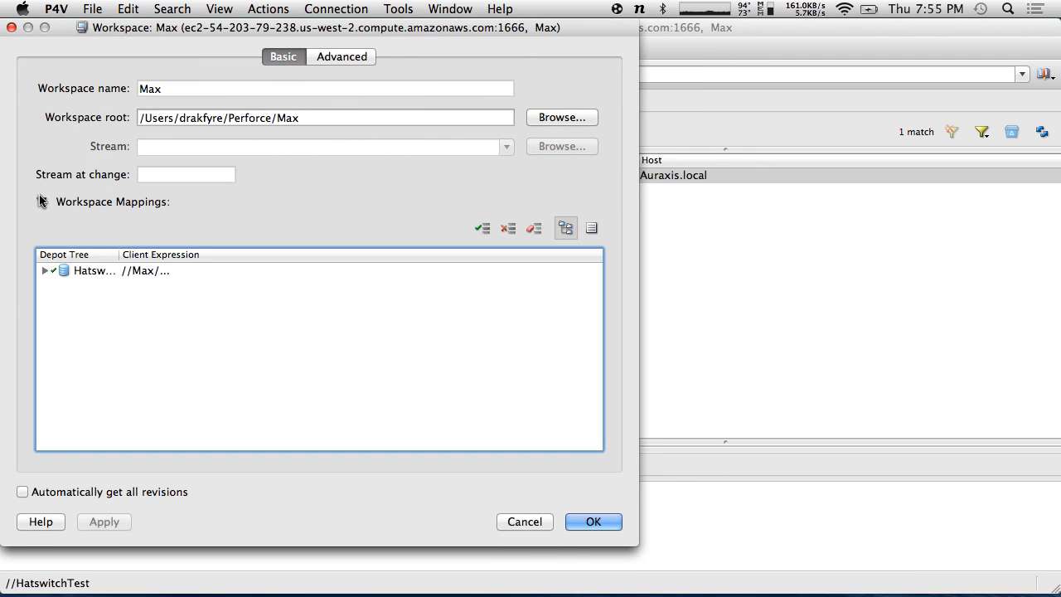
{"action": "left_click_drag", "start_coordinate": [120, 256], "coordinate": [189, 255]}
{"action": "left_click", "coordinate": [44, 271]}
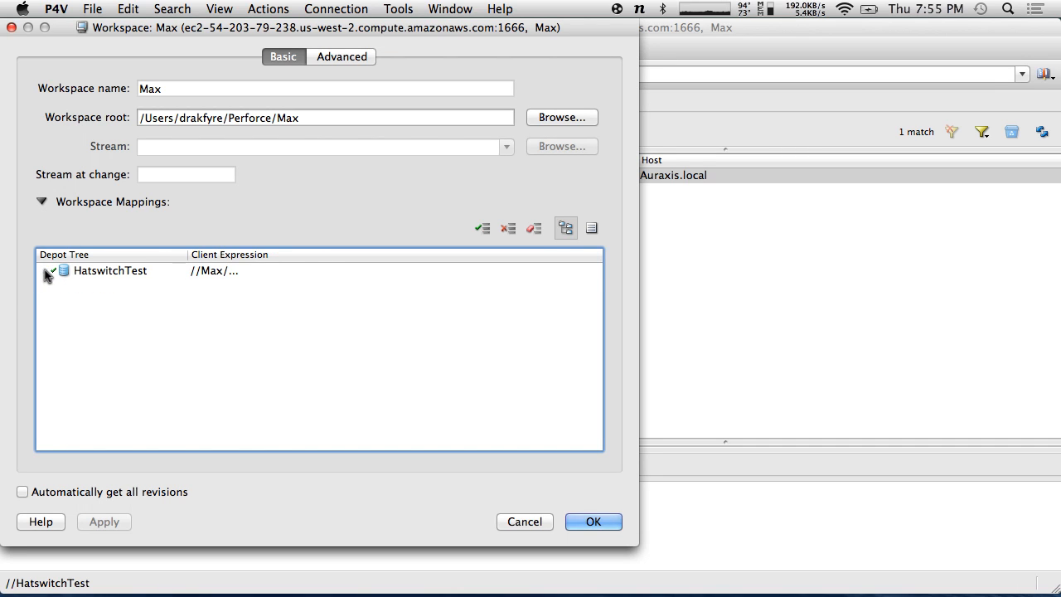
{"action": "left_click", "coordinate": [124, 273]}
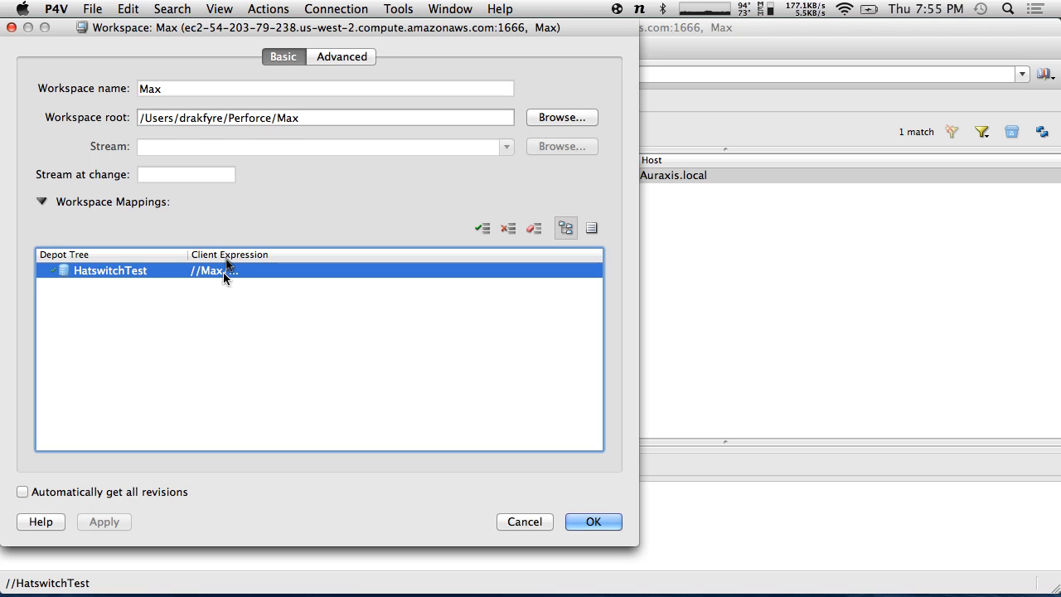
{"action": "left_click", "coordinate": [356, 119]}
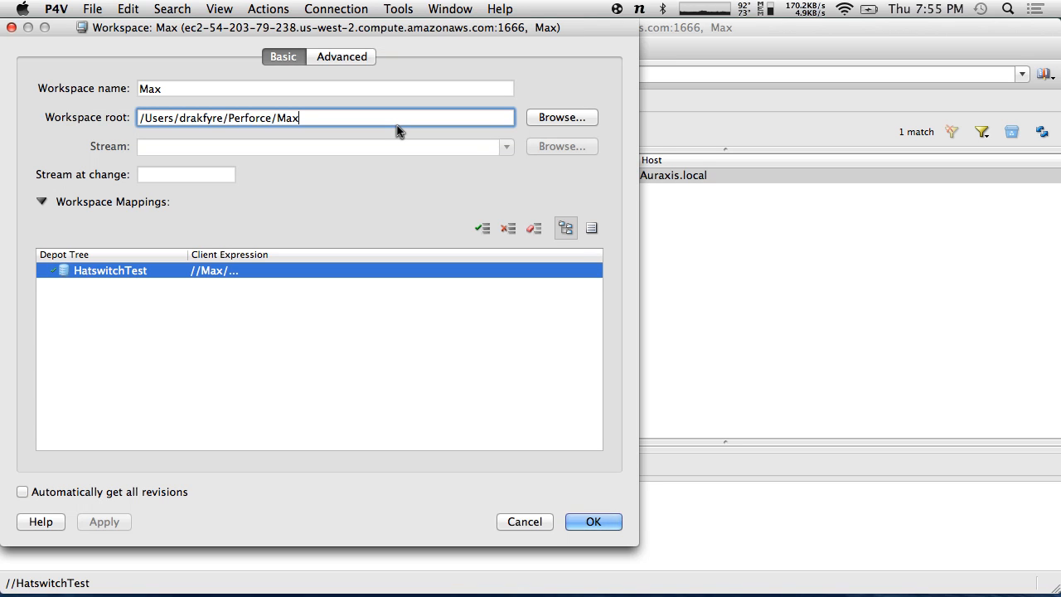
- Delete the last folder from the Workspace root path
{"action": "left_click", "coordinate": [224, 87]}
{"action": "left_click", "coordinate": [318, 117]}
{"action": "key", "text": "BackSpace"}
{"action": "key", "text": "BackSpace"}
{"action": "key", "text": "BackSpace"}
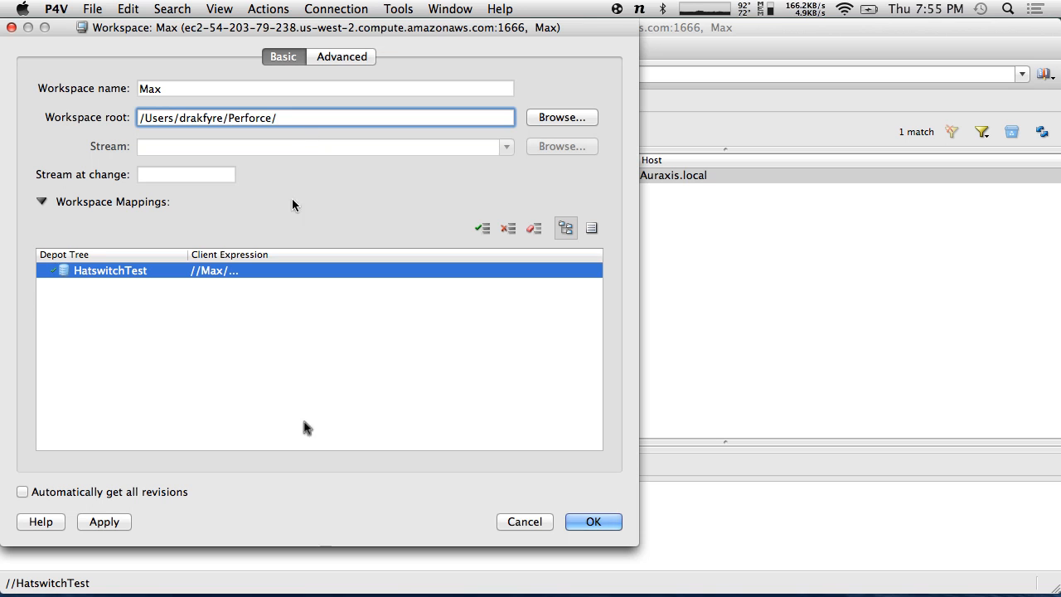
- Browse the Perforce folder and its Unity project in Finder, then select 'Perforce' in the root path
{"action": "mouse_move", "coordinate": [279, 590]}
{"action": "left_click", "coordinate": [163, 560]}
{"action": "scroll", "coordinate": [381, 365], "scroll_direction": "down", "scroll_amount": 1}
{"action": "scroll", "coordinate": [379, 367], "scroll_direction": "up", "scroll_amount": 1}
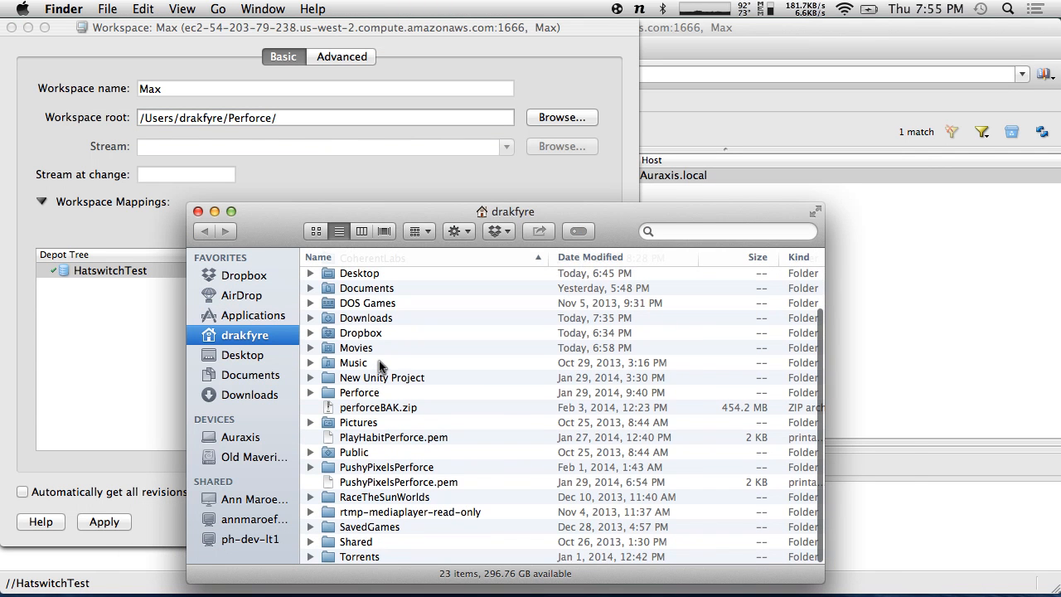
{"action": "double_click", "coordinate": [336, 393]}
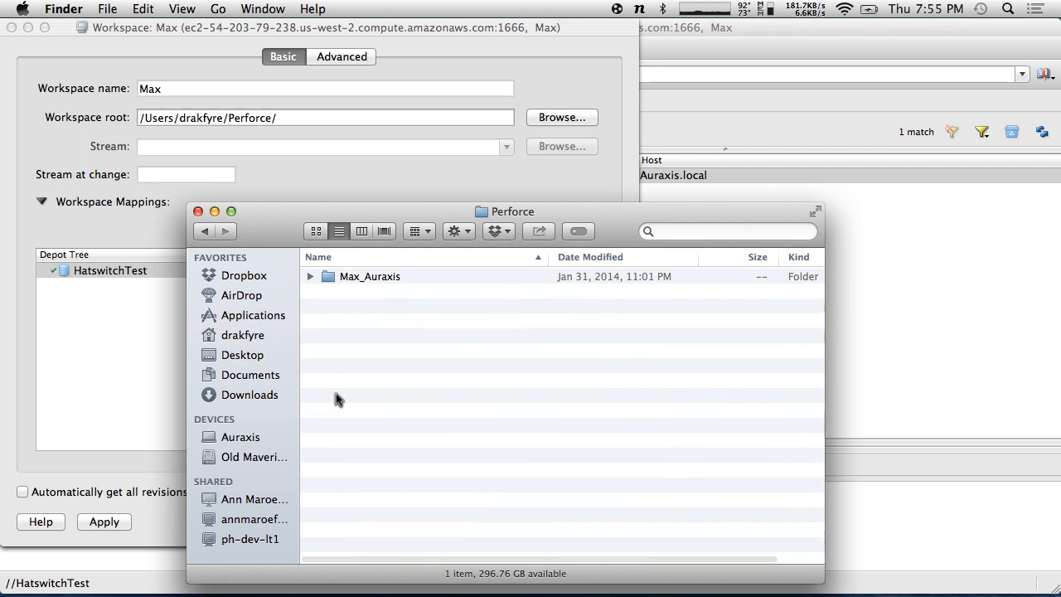
{"action": "double_click", "coordinate": [323, 278]}
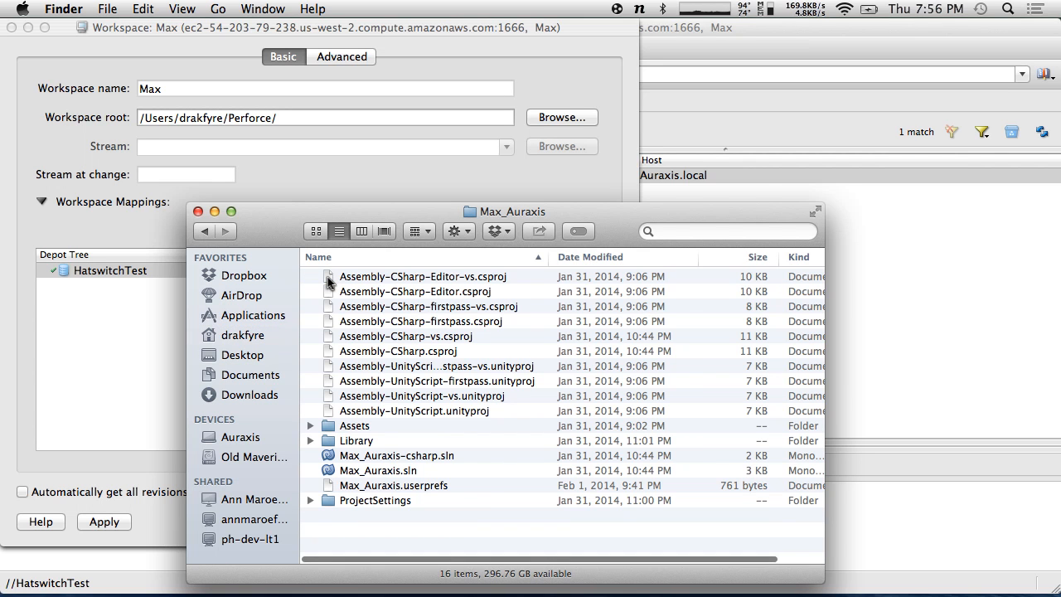
{"action": "left_click", "coordinate": [201, 232]}
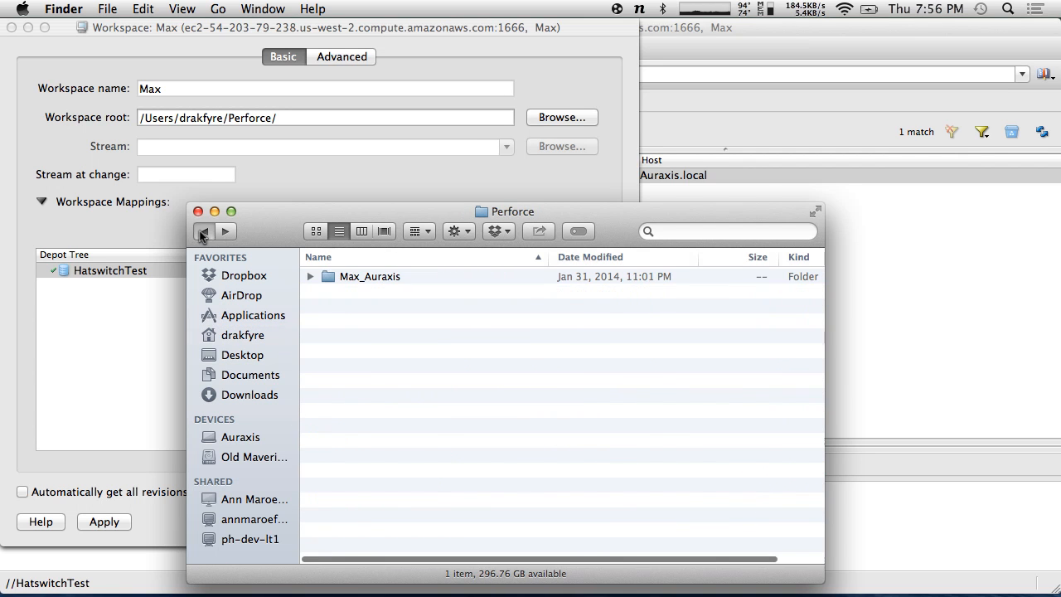
{"action": "left_click", "coordinate": [203, 232]}
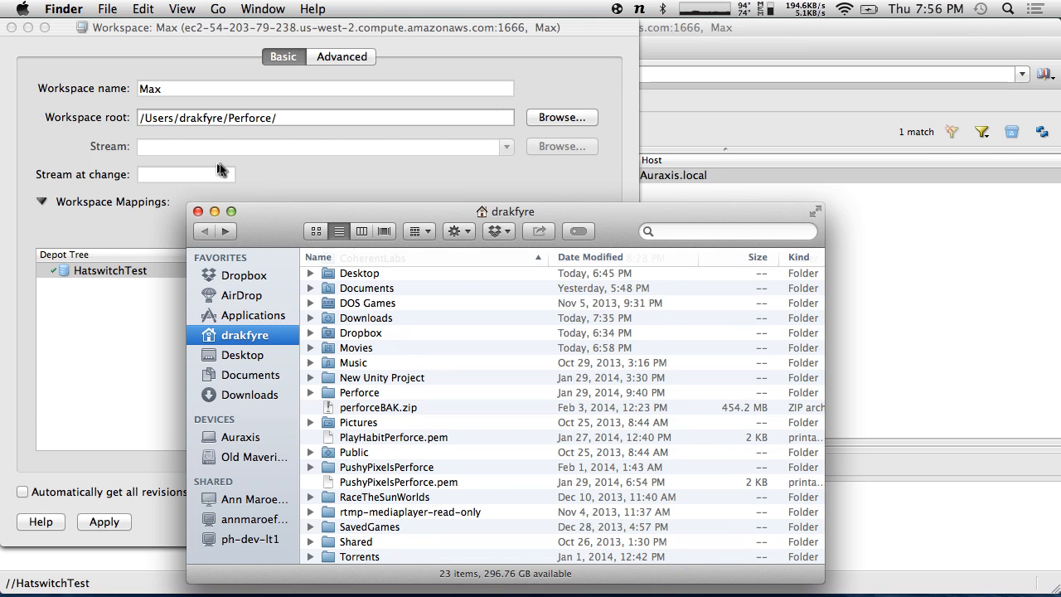
{"action": "left_click", "coordinate": [296, 118]}
{"action": "left_click_drag", "start_coordinate": [295, 118], "coordinate": [227, 118]}
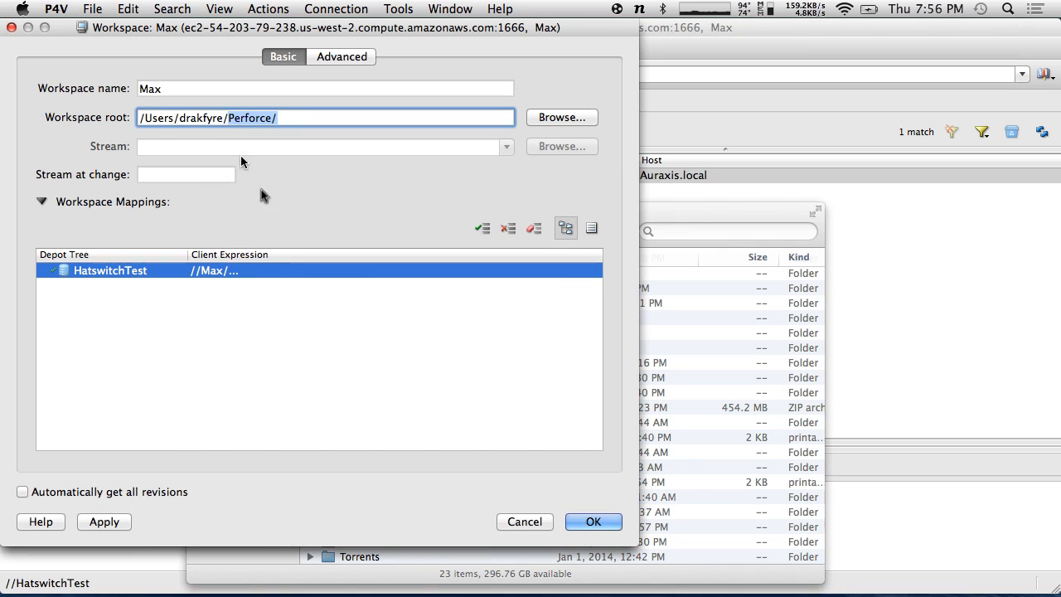
- Change the Workspace root to end in the HatswitchPerforce folder
{"action": "key", "text": "Right"}
{"action": "key", "text": "BackSpace"}
{"action": "key", "text": "BackSpace"}
{"action": "key", "text": "BackSpace"}
{"action": "key", "text": "BackSpace"}
{"action": "key", "text": "BackSpace"}
{"action": "key", "text": "BackSpace"}
{"action": "key", "text": "BackSpace"}
{"action": "key", "text": "BackSpace"}
{"action": "key", "text": "BackSpace"}
{"action": "type", "text": "HatswitchPerforce"}
{"action": "left_click", "coordinate": [251, 89]}
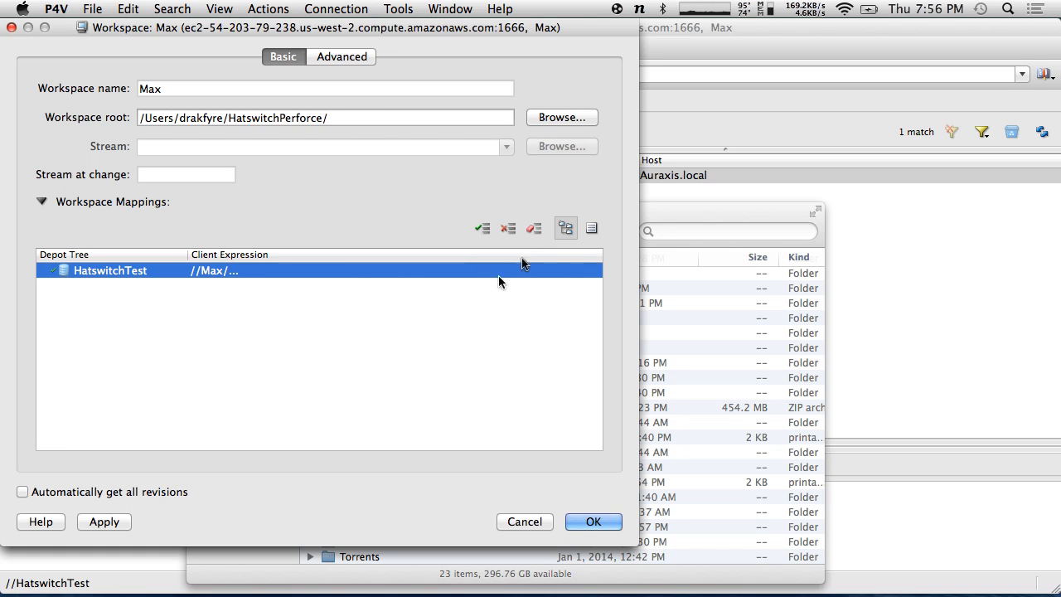
- Show the mappings as editable text and separate depot and client paths with a tab
{"action": "left_click", "coordinate": [590, 229]}
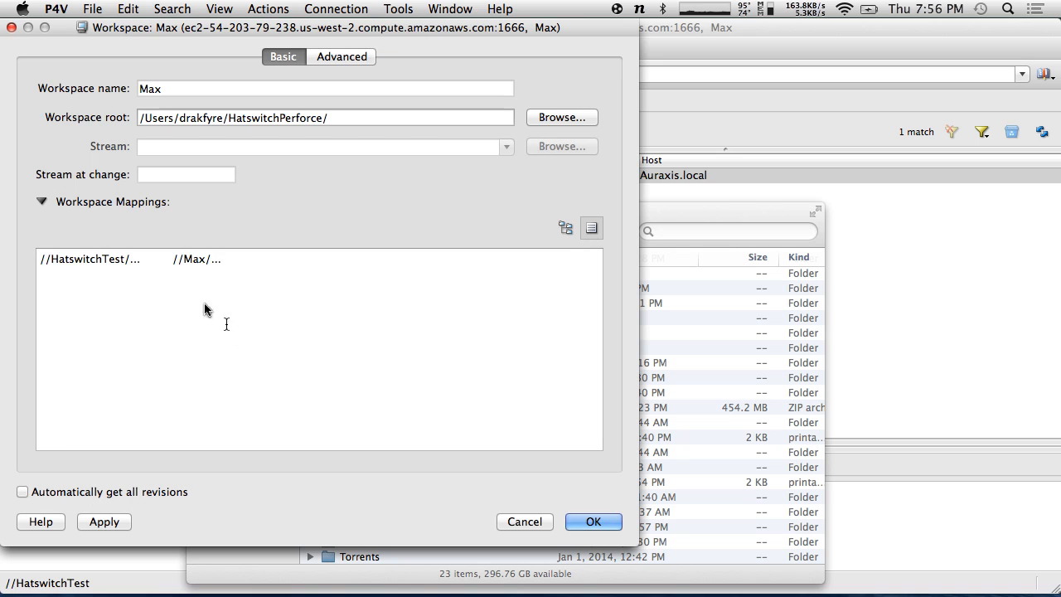
{"action": "left_click", "coordinate": [172, 259]}
{"action": "key", "text": "BackSpace"}
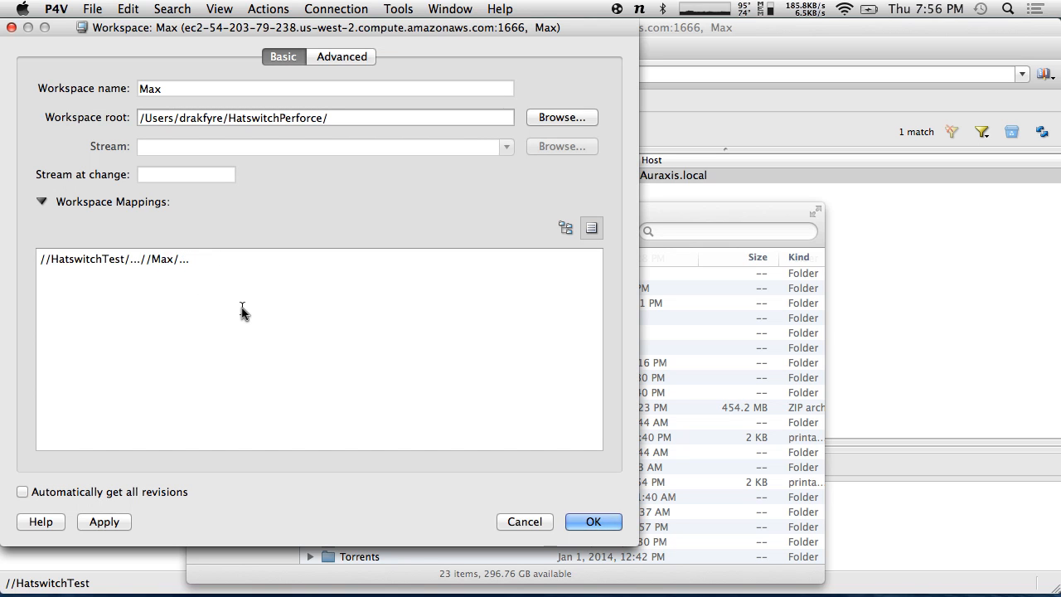
{"action": "key", "text": "Tab"}
- Add an exclusion line -//HatswitchTest/Library/... mapped to the workspace's Library/ path
{"action": "key", "text": "Return"}
{"action": "type", "text": "-"}
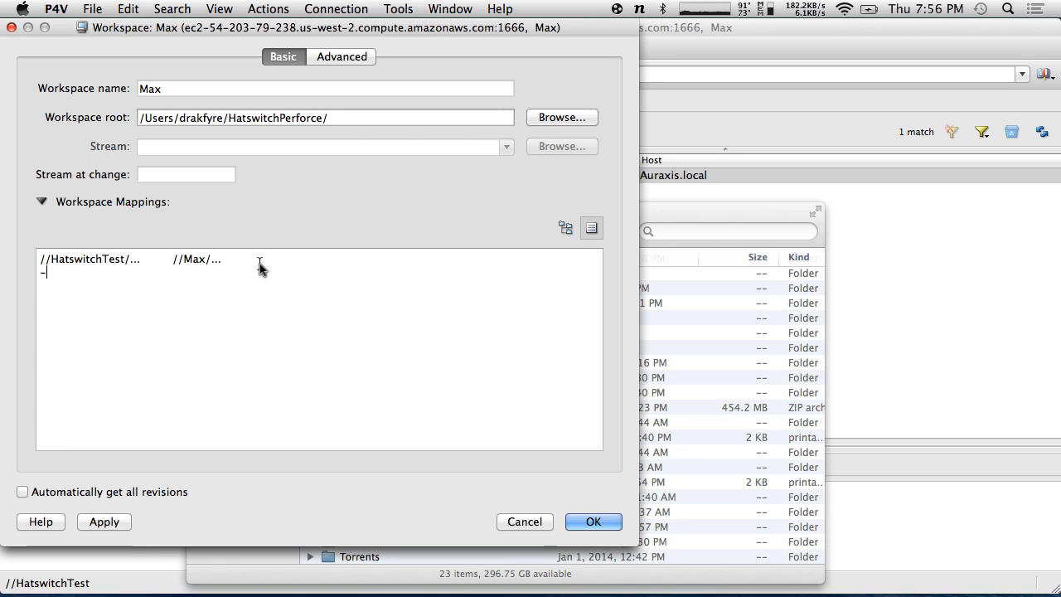
{"action": "left_click_drag", "start_coordinate": [260, 265], "coordinate": [68, 276]}
{"action": "key", "text": "super+c"}
{"action": "key", "text": "super+v"}
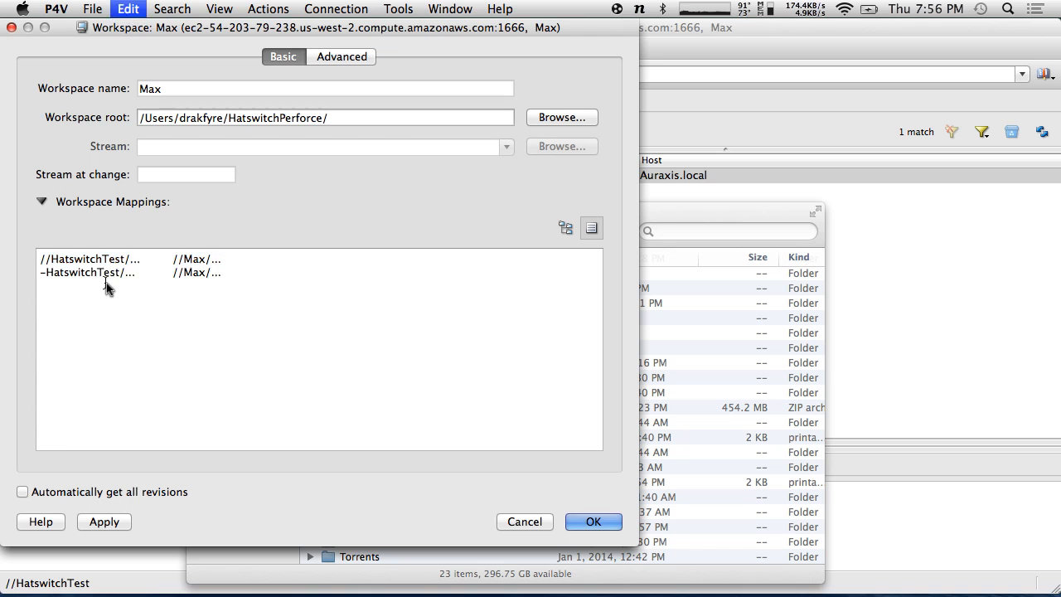
{"action": "left_click", "coordinate": [47, 274]}
{"action": "type", "text": "//"}
{"action": "type", "text": "Library"}
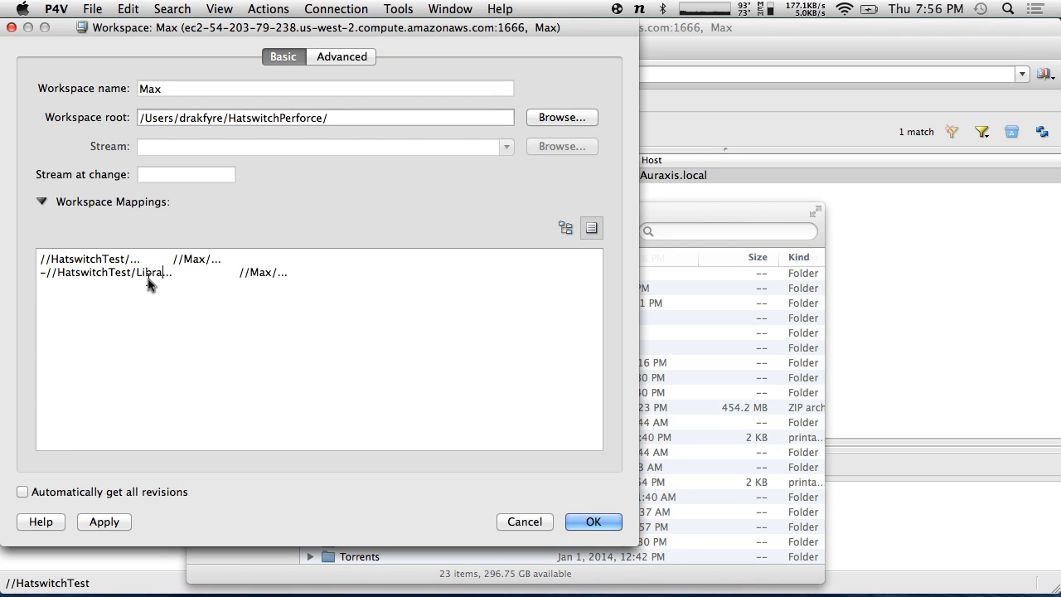
{"action": "type", "text": "/"}
{"action": "left_click", "coordinate": [276, 271]}
{"action": "type", "text": "Library/"}
- Add a third line excluding -//HatswitchTest/Temp/... with its matching workspace path
{"action": "left_click", "coordinate": [371, 282]}
{"action": "type", "text": "-//Hast"}
{"action": "key", "text": "BackSpace"}
{"action": "key", "text": "BackSpace"}
{"action": "type", "text": "tswitchTest/Lib"}
{"action": "key", "text": "BackSpace"}
{"action": "key", "text": "BackSpace"}
{"action": "key", "text": "BackSpace"}
{"action": "type", "text": "Temp"}
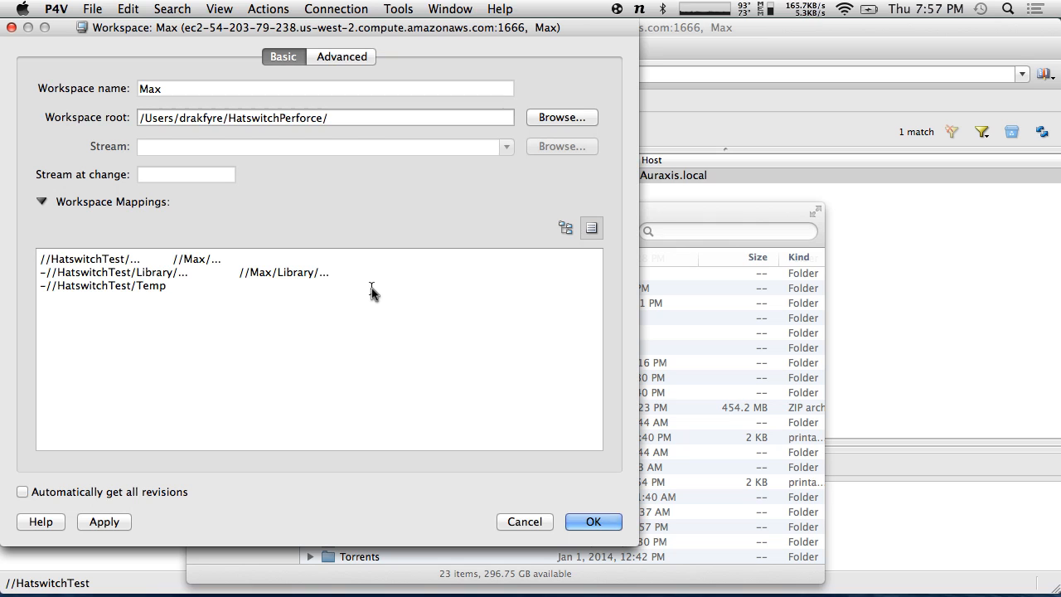
{"action": "type", "text": "/..."}
{"action": "left_click_drag", "start_coordinate": [352, 273], "coordinate": [235, 274]}
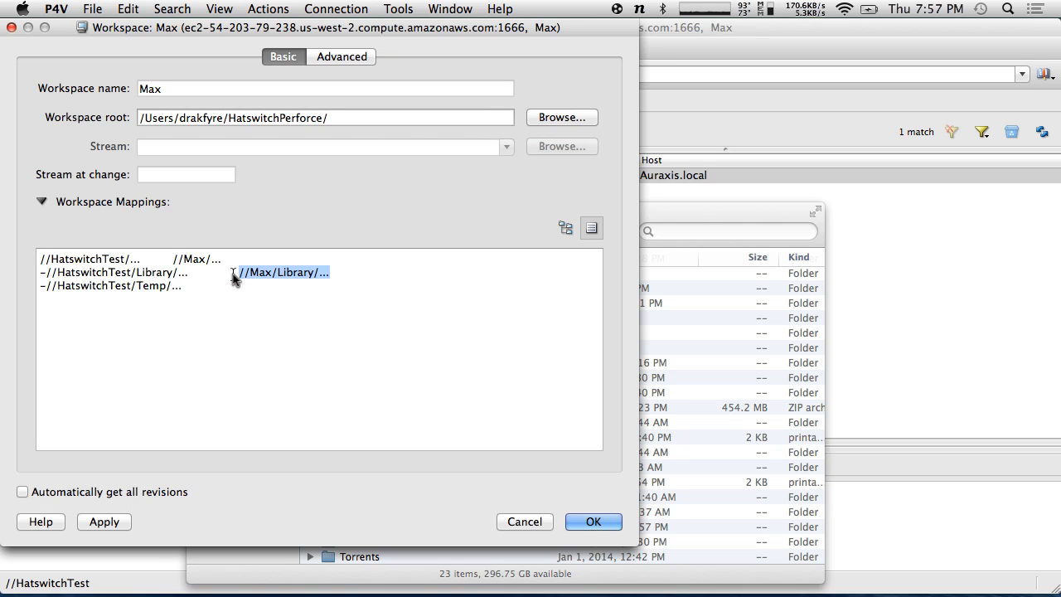
{"action": "left_click", "coordinate": [270, 282]}
{"action": "key", "text": "ctrl+v"}
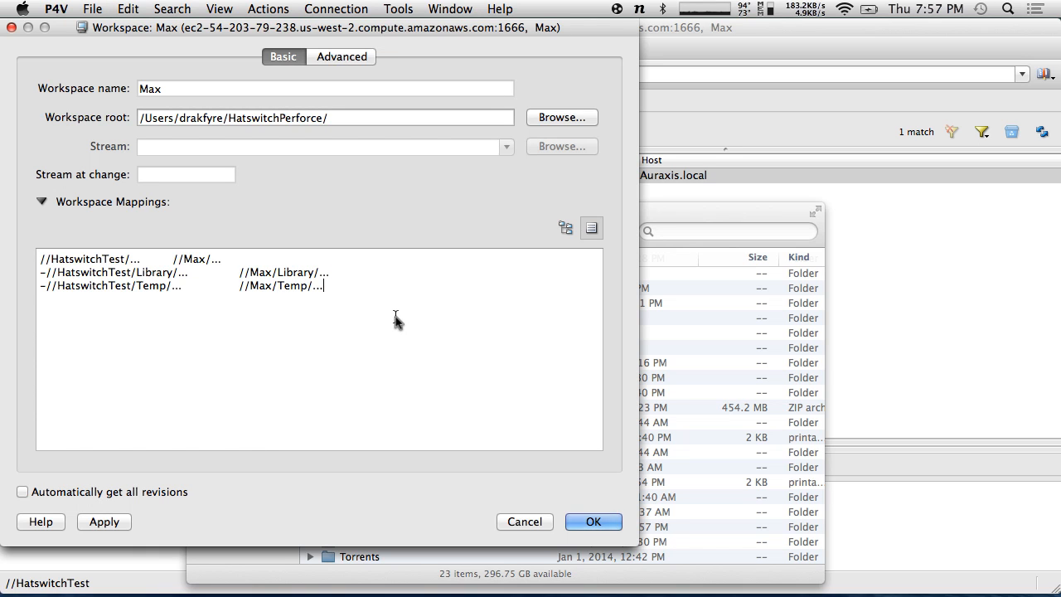
- Insert a mapping line excluding -//HatswitchTest/*.* mapped to the workspace root's *.* files
{"action": "left_click", "coordinate": [258, 259]}
{"action": "key", "text": "Return"}
{"action": "type", "text": "-"}
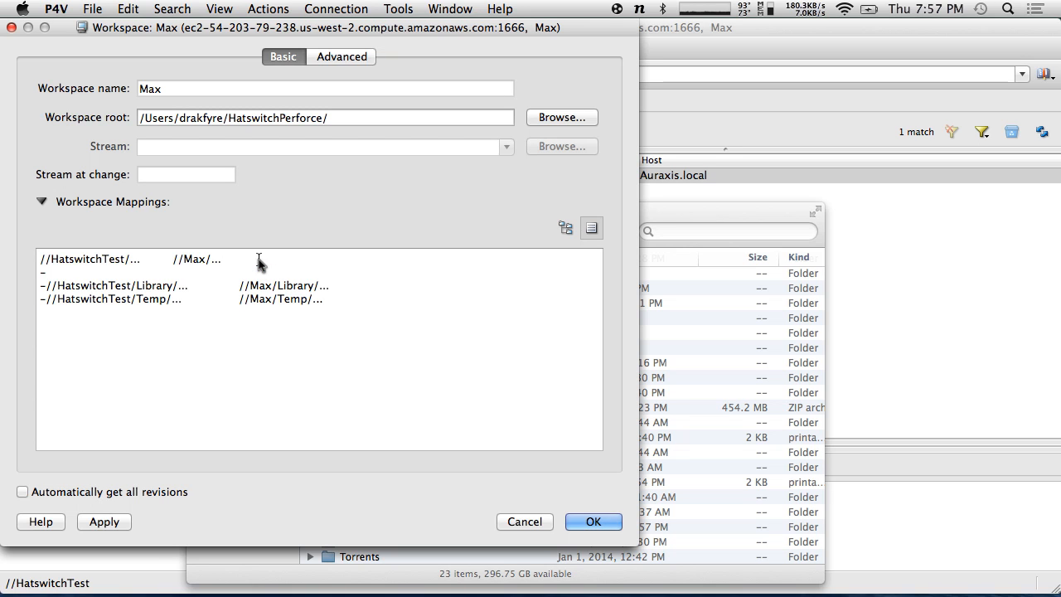
{"action": "type", "text": "//"}
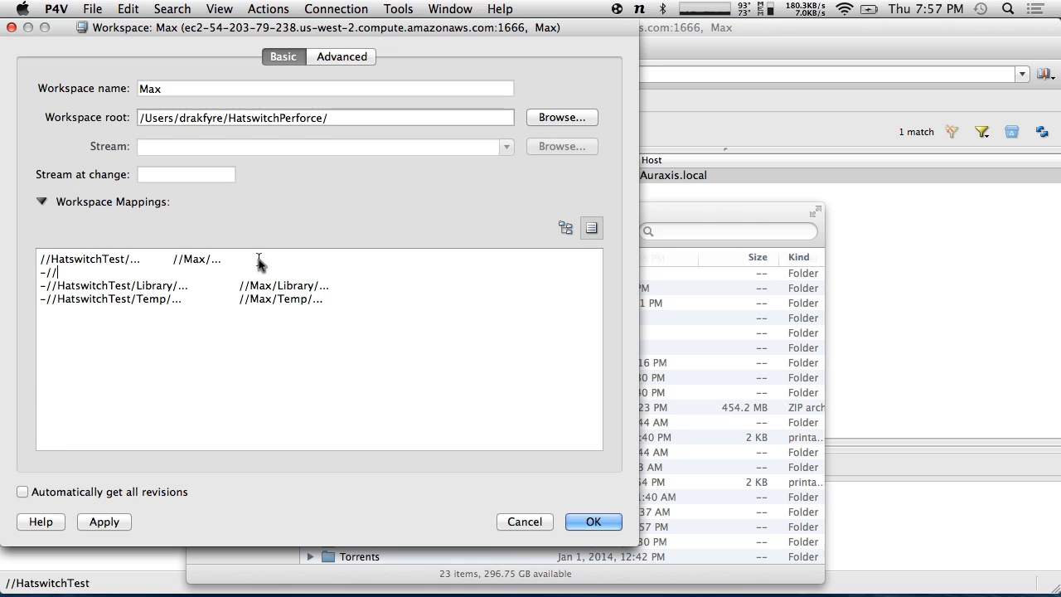
{"action": "type", "text": "HatswitchTest/*"}
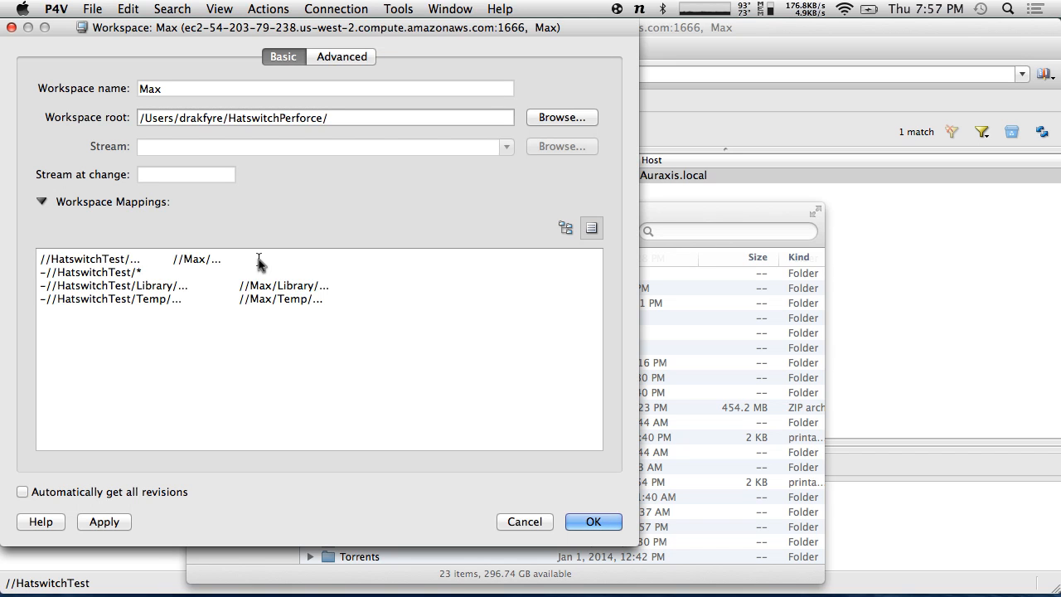
{"action": "key", "text": "BackSpace"}
{"action": "key", "text": "Tab"}
{"action": "type", "text": "//"}
{"action": "key", "text": "BackSpace"}
{"action": "key", "text": "BackSpace"}
{"action": "key", "text": "BackSpace"}
{"action": "key", "text": "BackSpace"}
{"action": "type", "text": "*.*"}
{"action": "key", "text": "Tab"}
{"action": "type", "text": "//ma"}
{"action": "key", "text": "BackSpace"}
{"action": "key", "text": "BackSpace"}
{"action": "type", "text": "Max/*.*"}
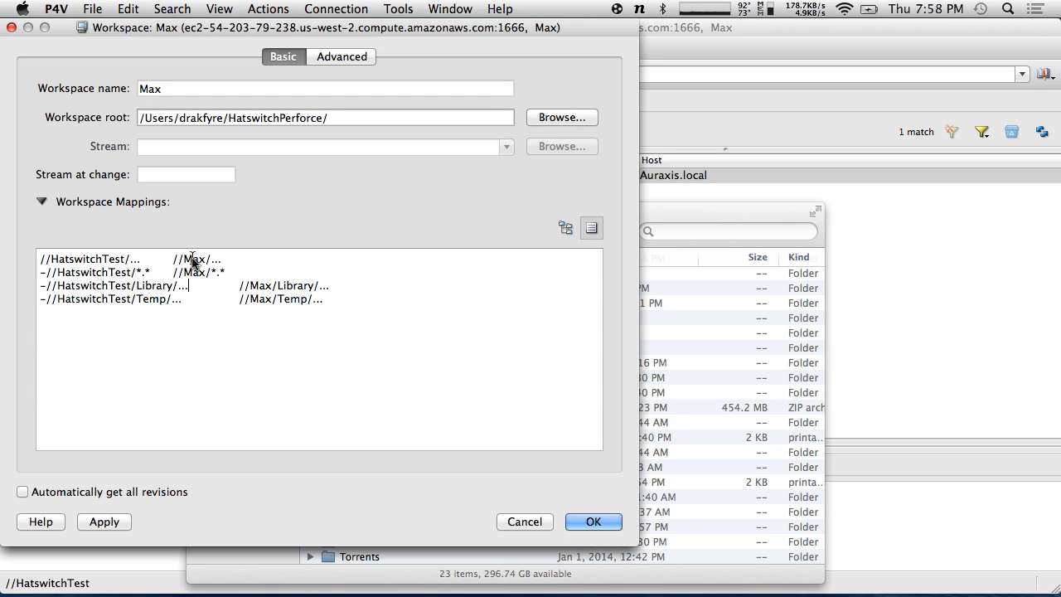
{"action": "key", "text": "Down"}
- Save the workspace choosing Do Not Copy, minimize P4V, and bring up the app launcher
{"action": "left_click", "coordinate": [592, 521]}
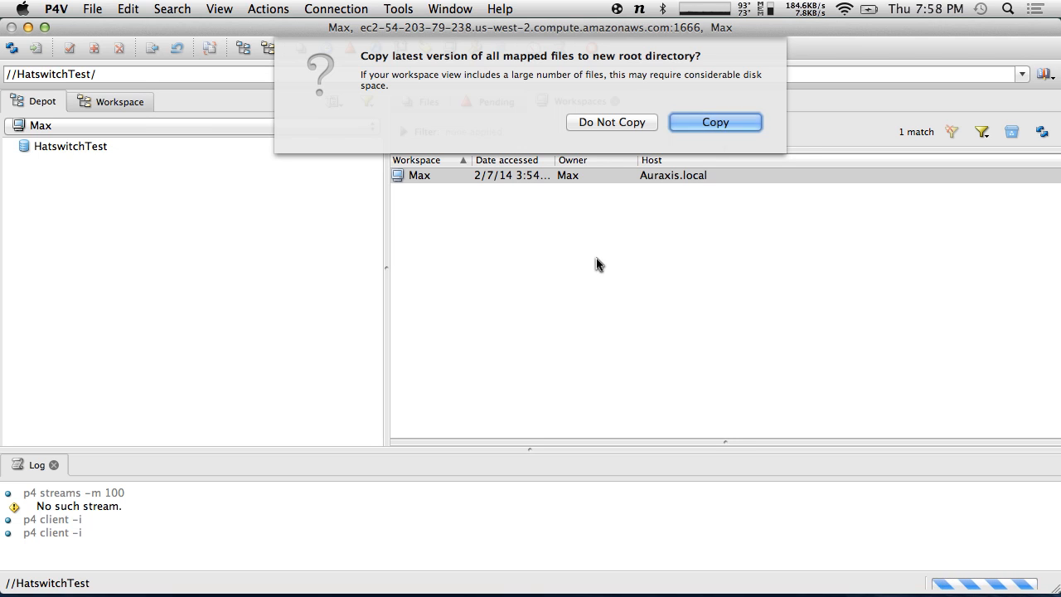
{"action": "left_click", "coordinate": [629, 123]}
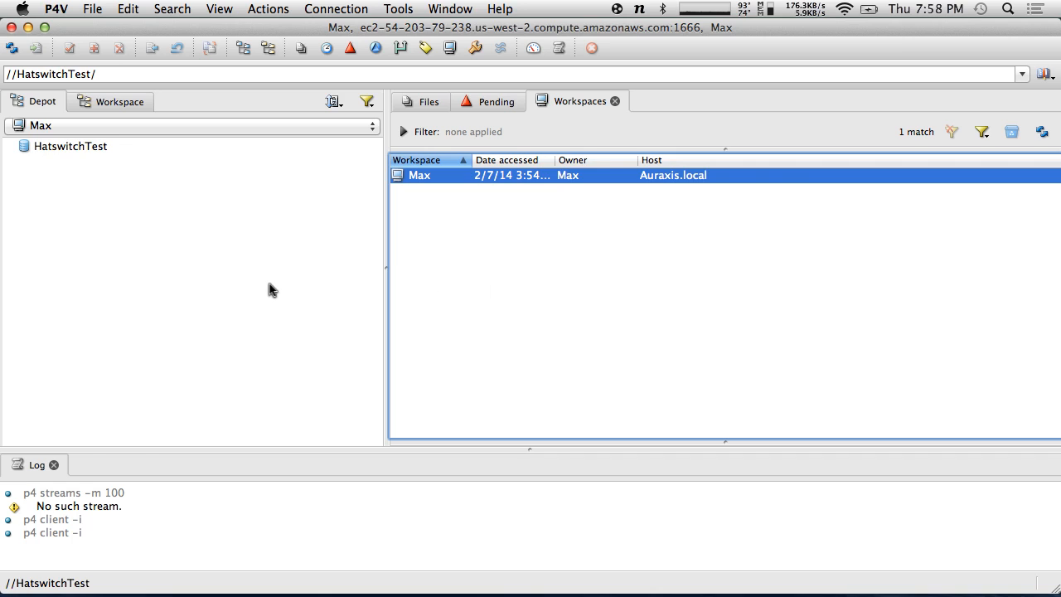
{"action": "left_click", "coordinate": [28, 28]}
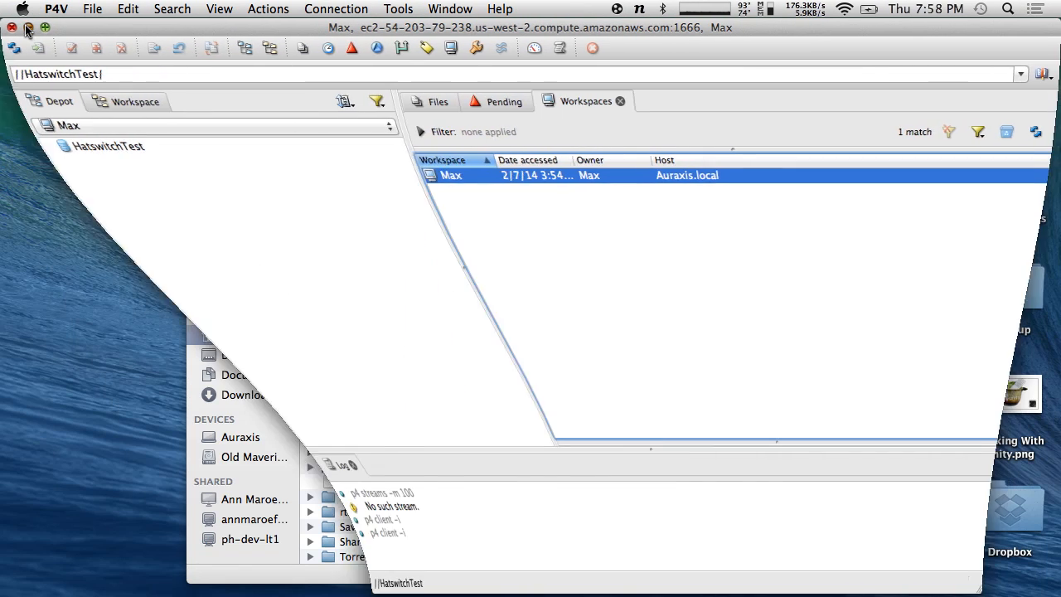
{"action": "key", "text": "alt+space"}
- Launch Unity by searching 'uni' and switch to creating a new project
{"action": "type", "text": "uni"}
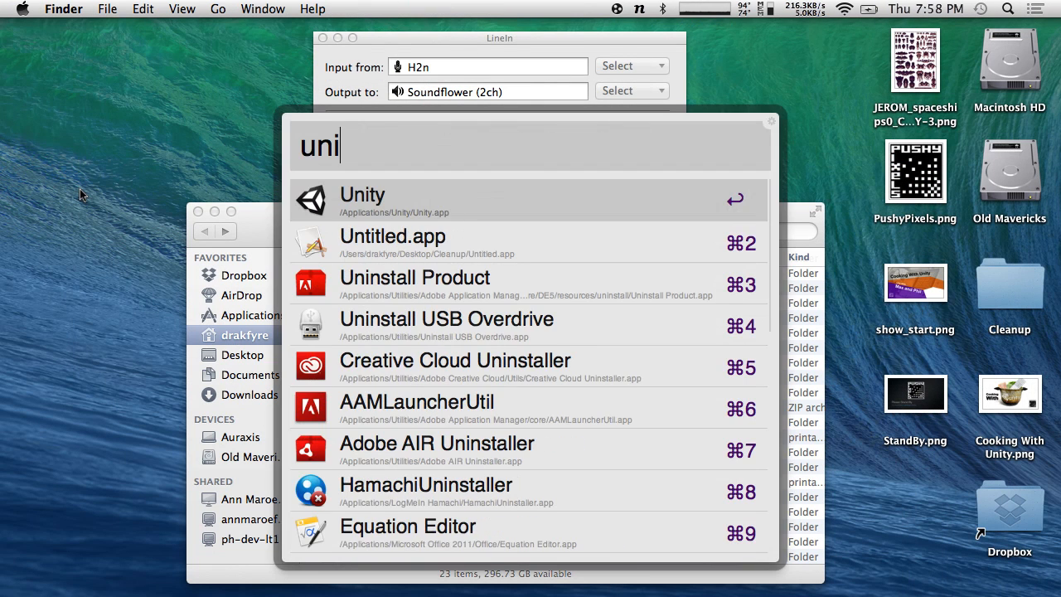
{"action": "key", "text": "Return"}
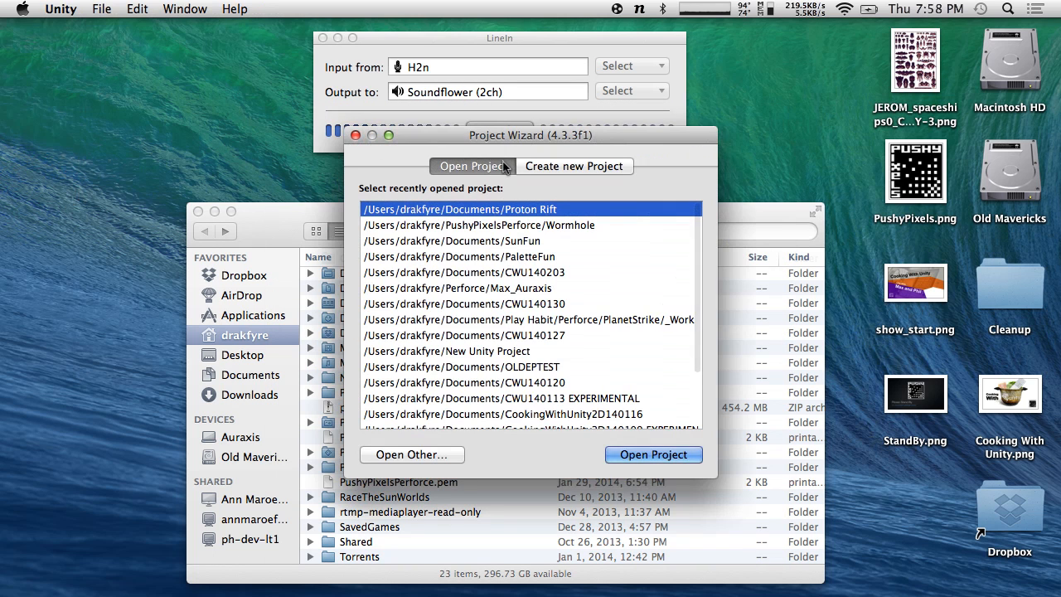
{"action": "left_click", "coordinate": [579, 165]}
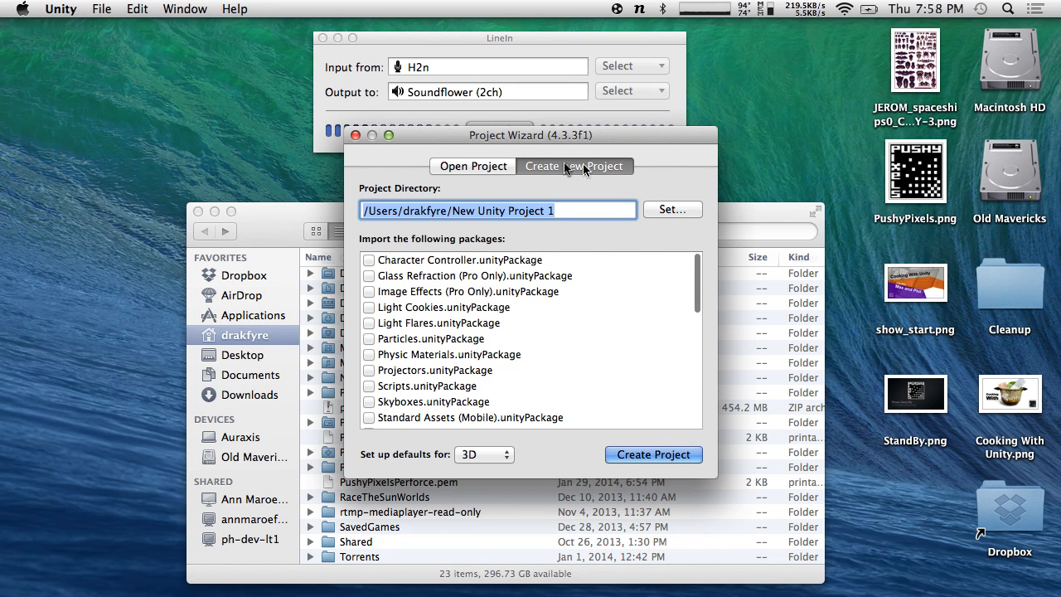
{"action": "left_click_drag", "start_coordinate": [479, 138], "coordinate": [166, 62]}
- Name the new 3D project HatswitchPerforce in the home folder and create it
{"action": "left_click_drag", "start_coordinate": [253, 137], "coordinate": [138, 141]}
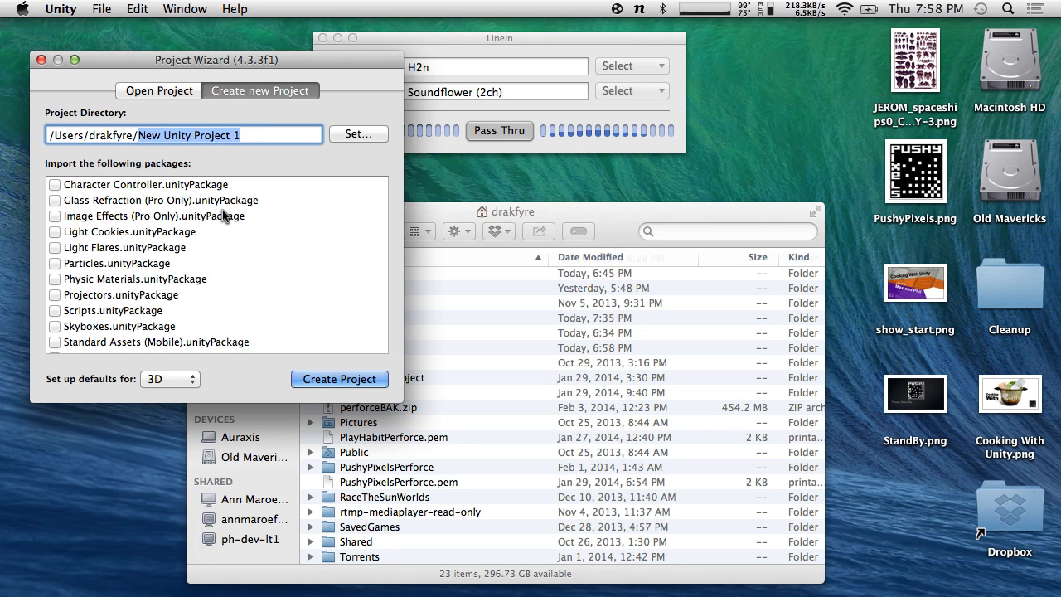
{"action": "left_click", "coordinate": [507, 380]}
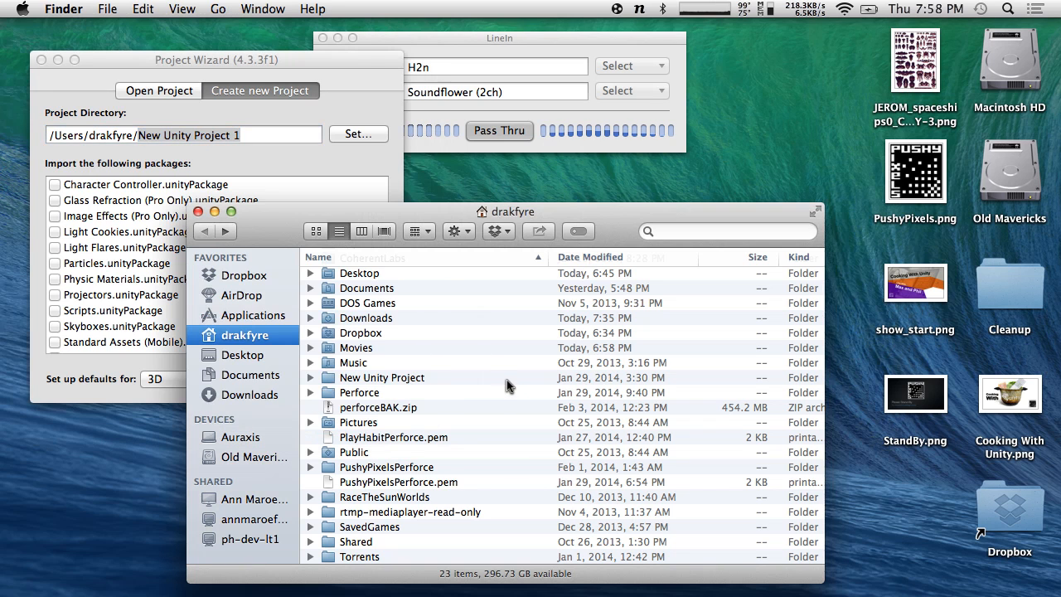
{"action": "left_click", "coordinate": [257, 140]}
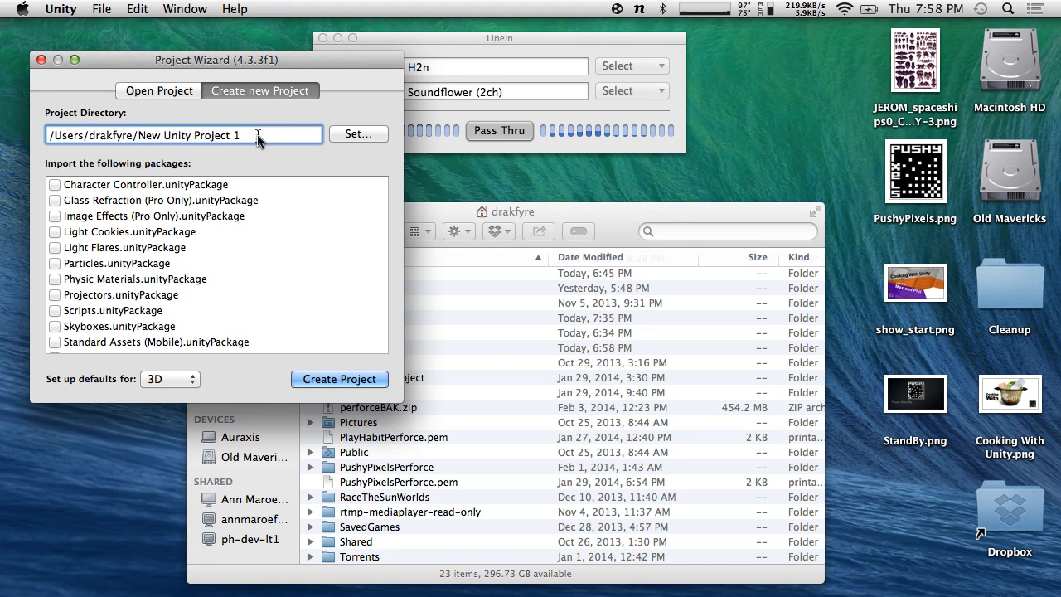
{"action": "left_click", "coordinate": [369, 132]}
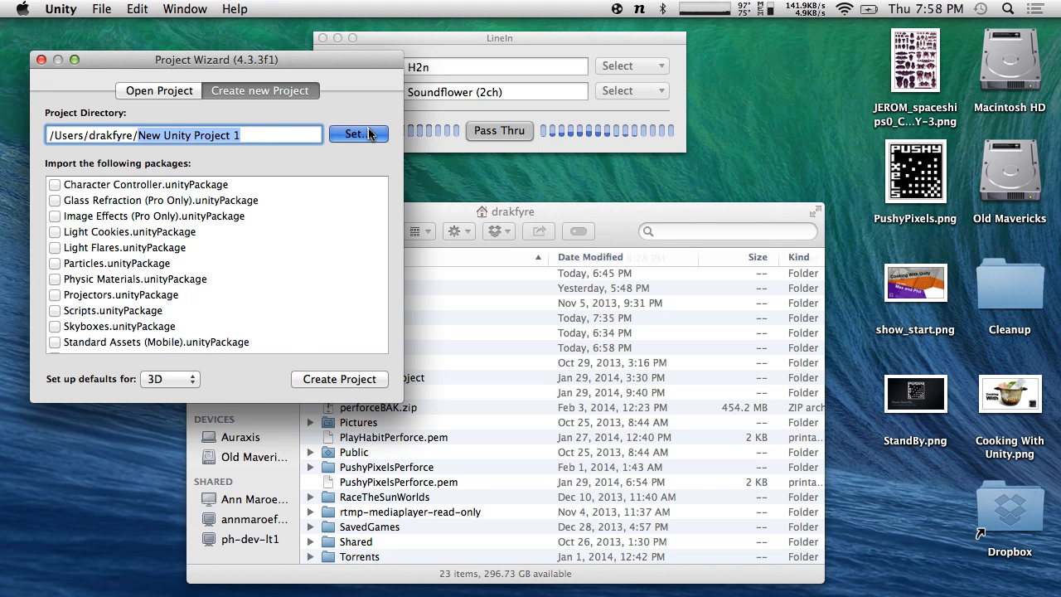
{"action": "scroll", "coordinate": [343, 301], "scroll_direction": "down", "scroll_amount": 15}
{"action": "scroll", "coordinate": [329, 386], "scroll_direction": "up", "scroll_amount": 15}
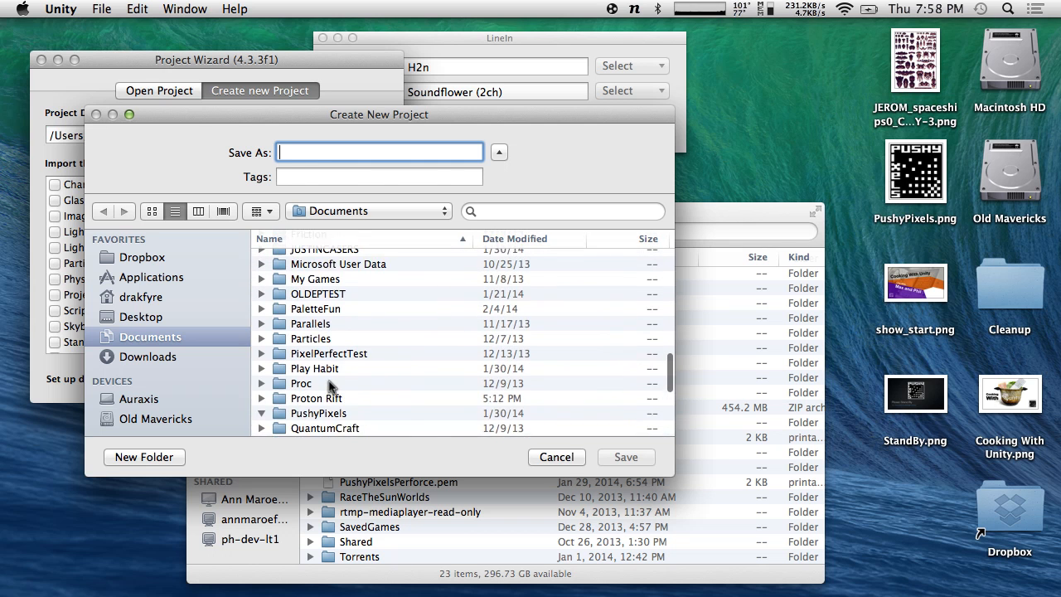
{"action": "left_click", "coordinate": [561, 451]}
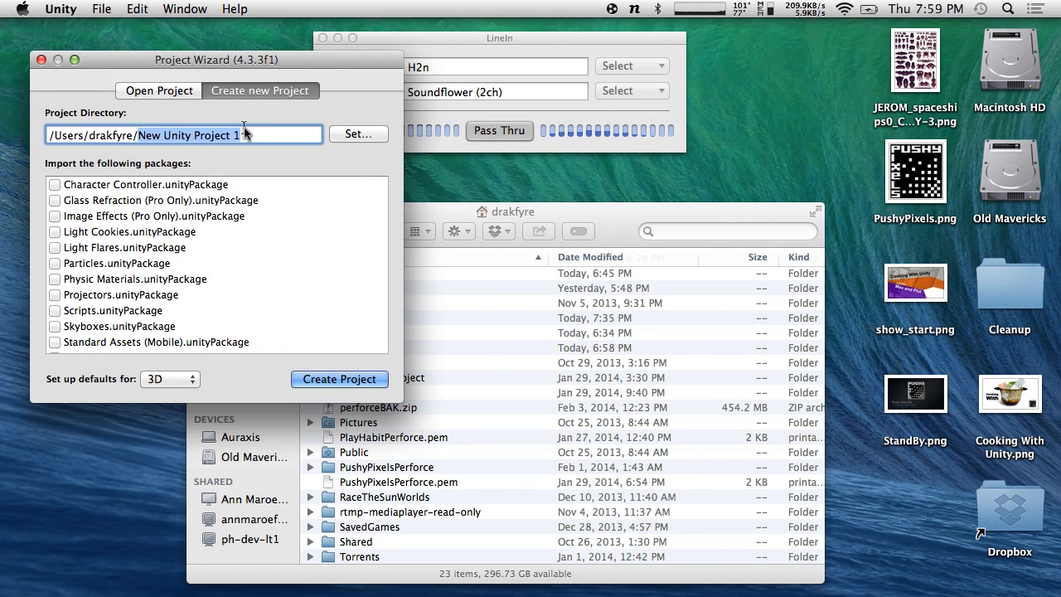
{"action": "type", "text": "Hatswitch"}
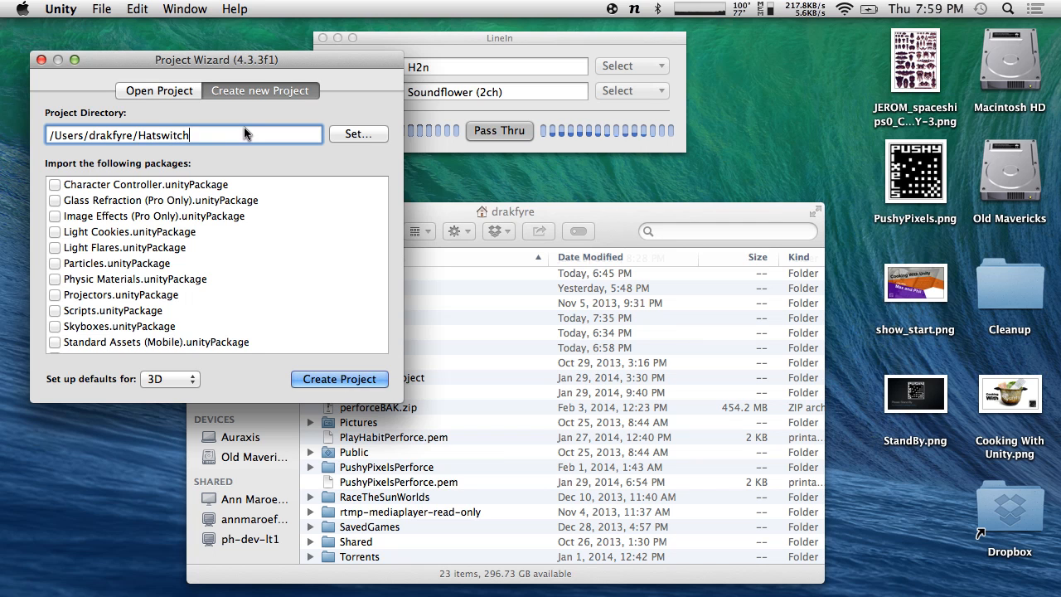
{"action": "type", "text": "Perforce"}
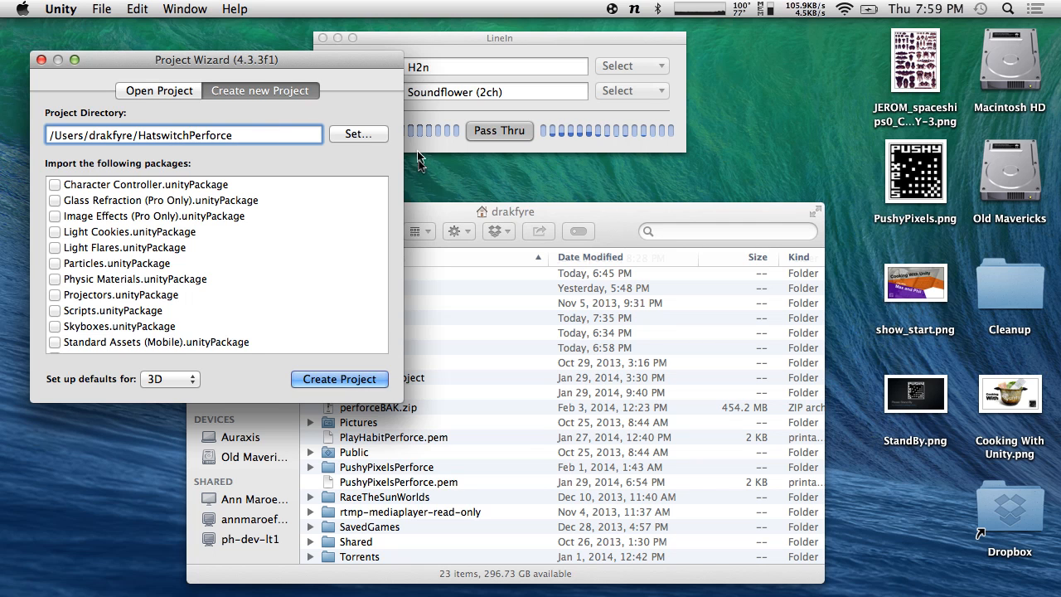
{"action": "left_click", "coordinate": [530, 468]}
{"action": "scroll", "coordinate": [514, 461], "scroll_direction": "up", "scroll_amount": 3}
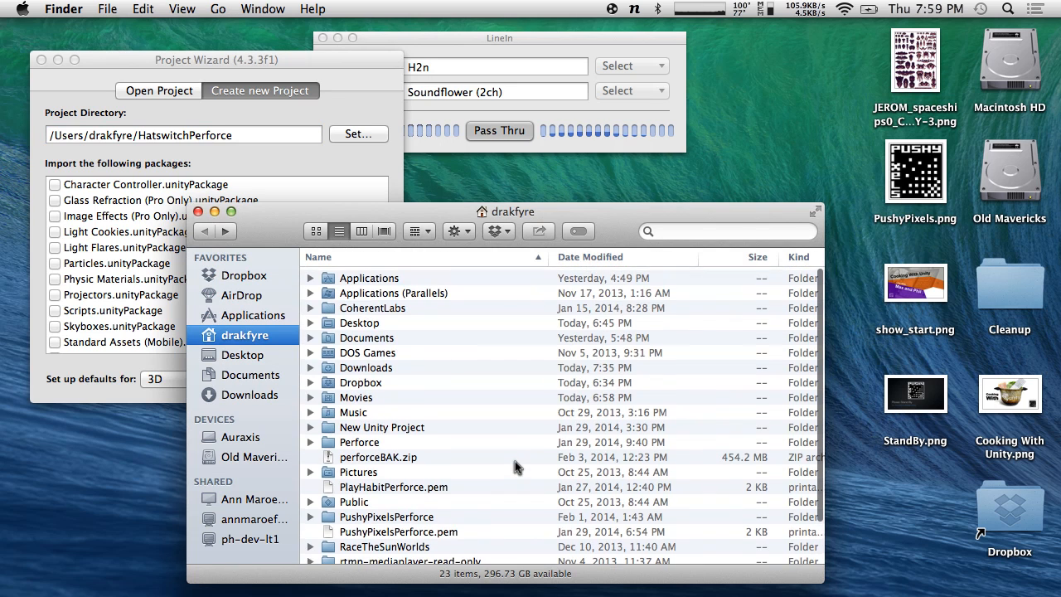
{"action": "scroll", "coordinate": [460, 417], "scroll_direction": "down", "scroll_amount": 3}
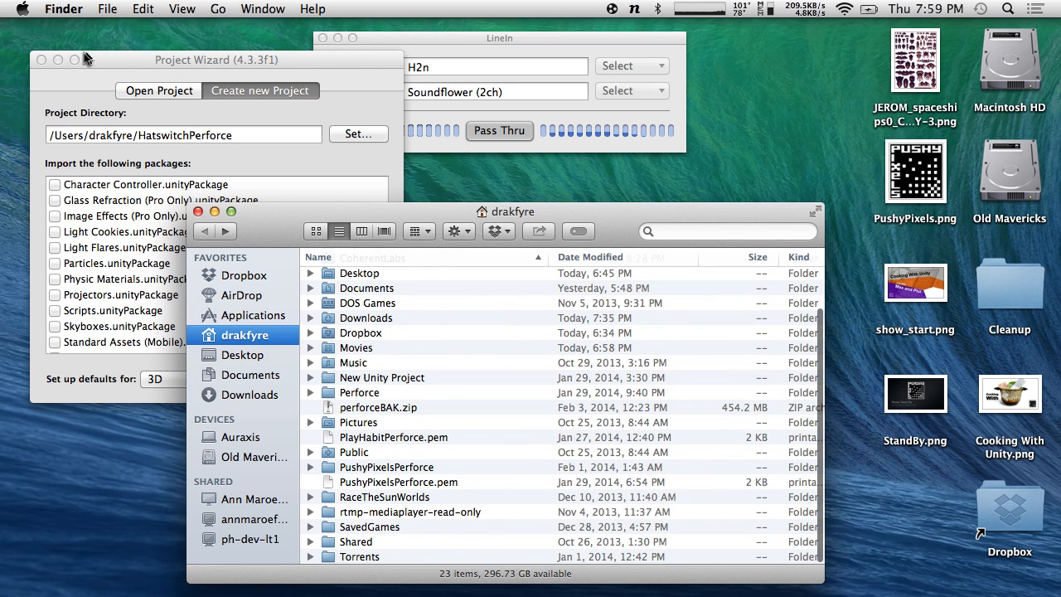
{"action": "left_click", "coordinate": [80, 61]}
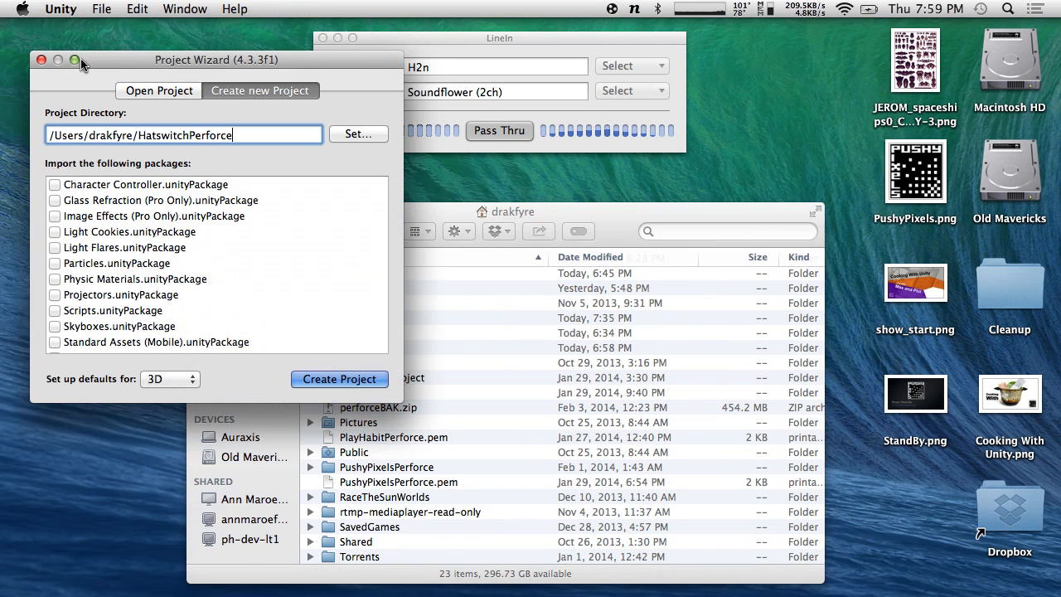
{"action": "left_click", "coordinate": [335, 380]}
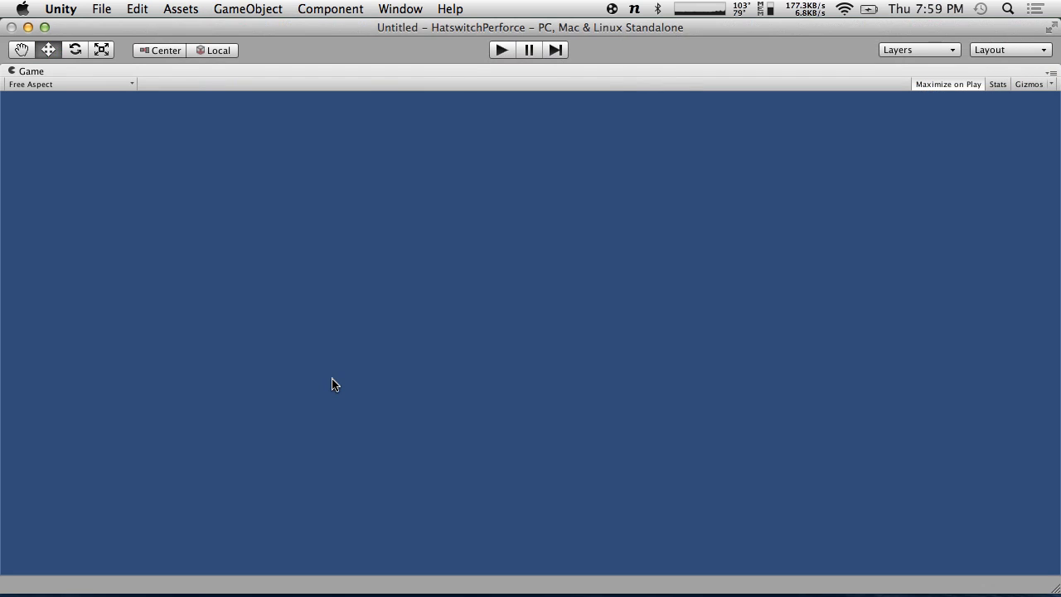
- Accept both Revert All Window Layouts warnings so HatswitchPerforce opens in the default editor layout
{"action": "left_click", "coordinate": [953, 85]}
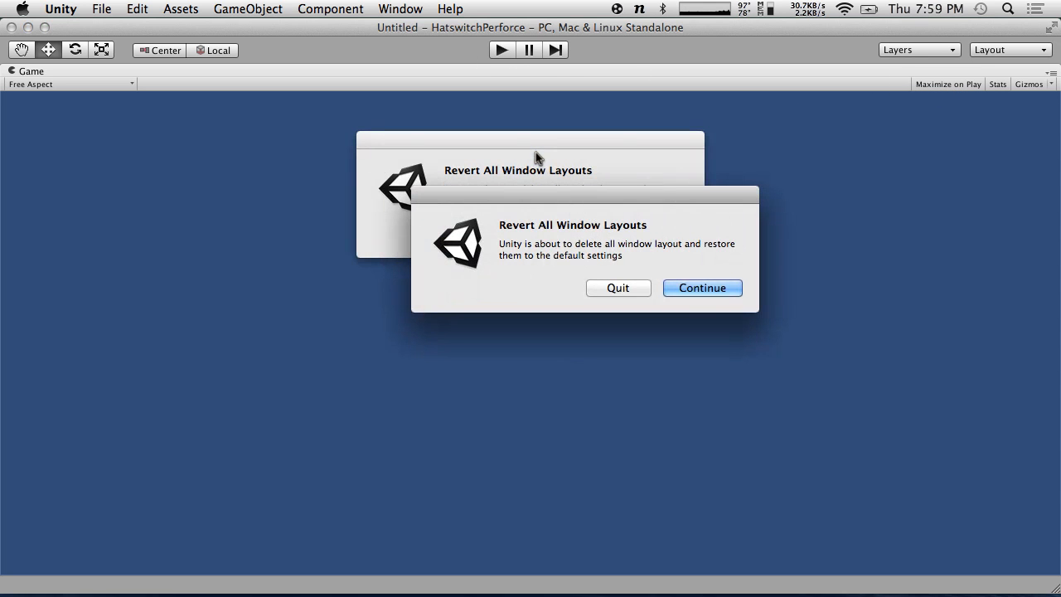
{"action": "left_click_drag", "start_coordinate": [576, 200], "coordinate": [549, 303]}
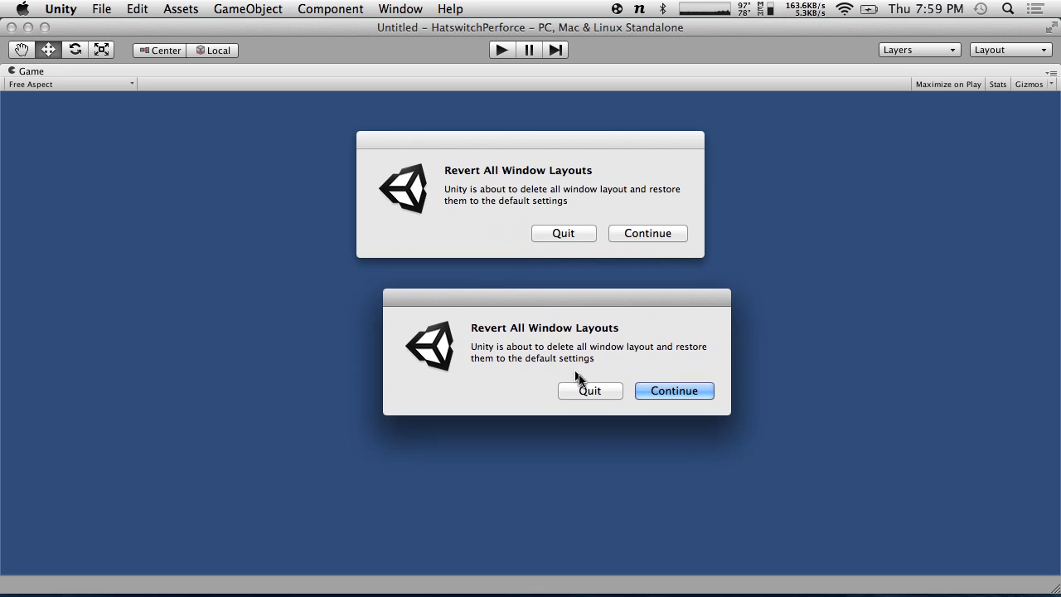
{"action": "left_click", "coordinate": [667, 391]}
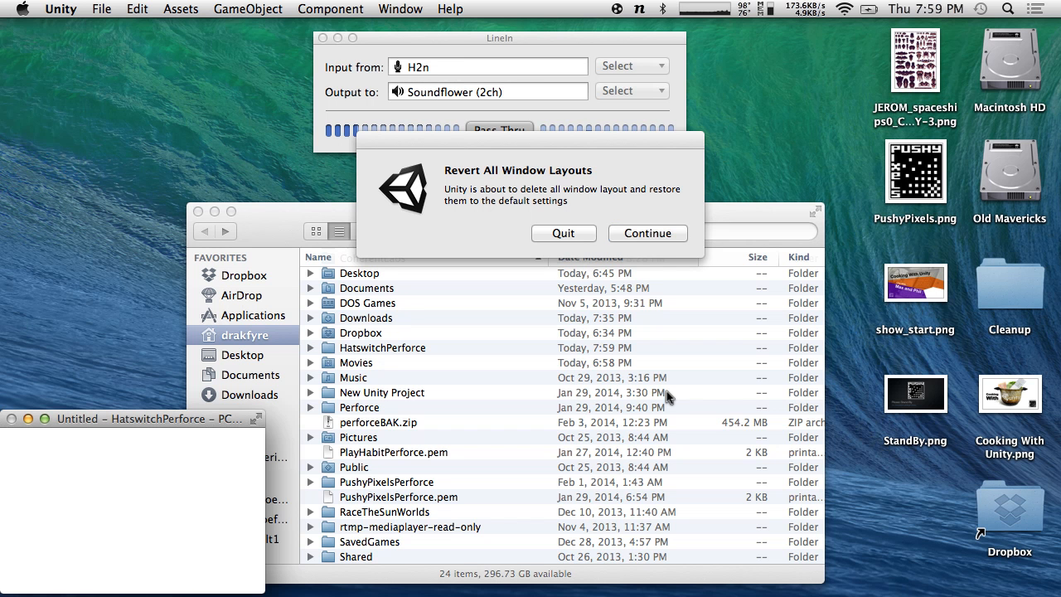
{"action": "left_click", "coordinate": [661, 239]}
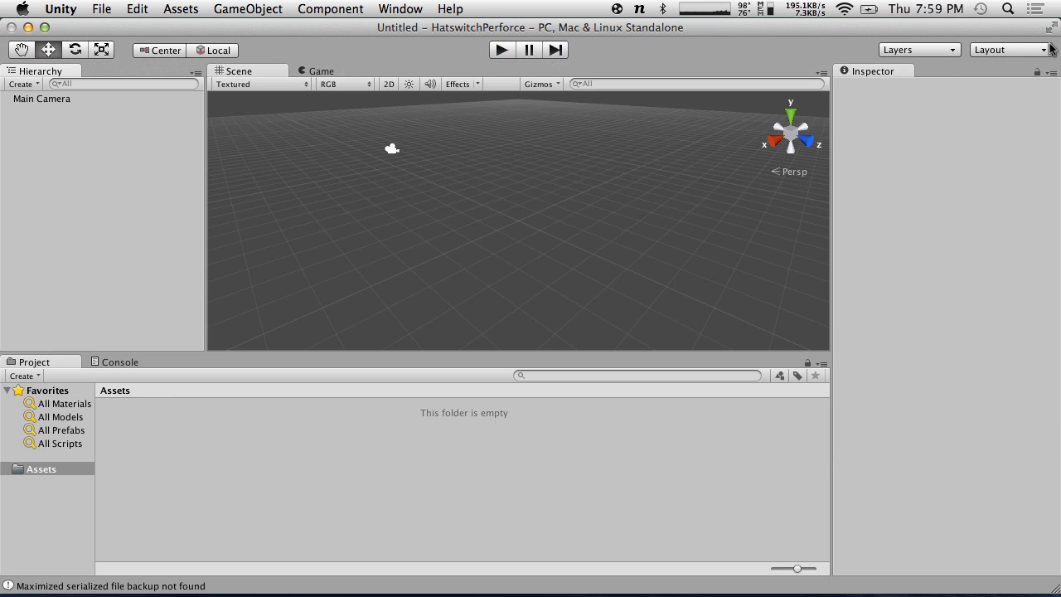
{"action": "left_click", "coordinate": [1028, 51]}
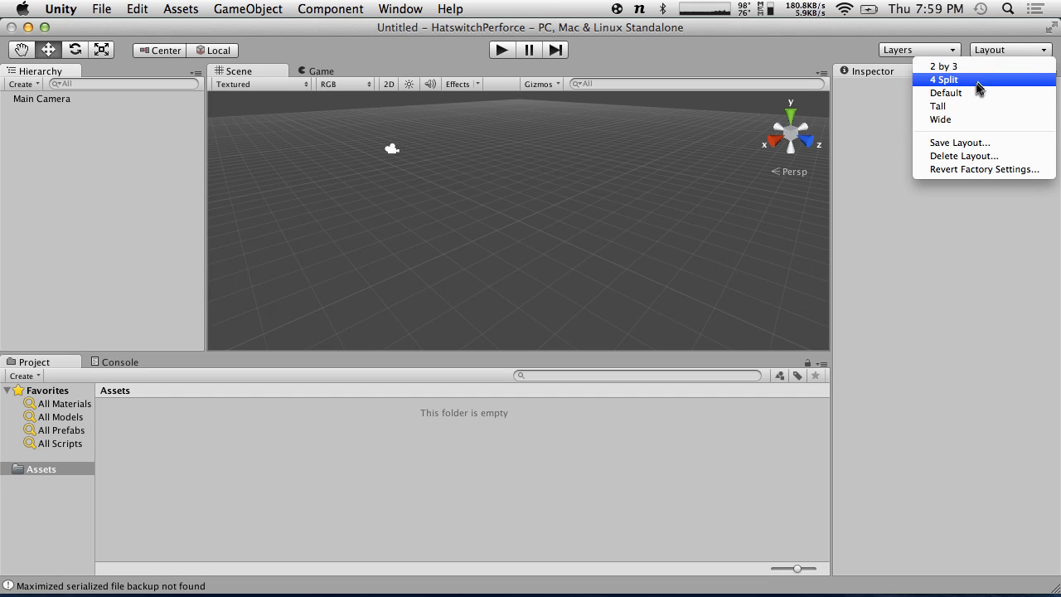
- Switch Unity to the Wide layout and show a widened one-column Project panel
{"action": "left_click", "coordinate": [964, 121]}
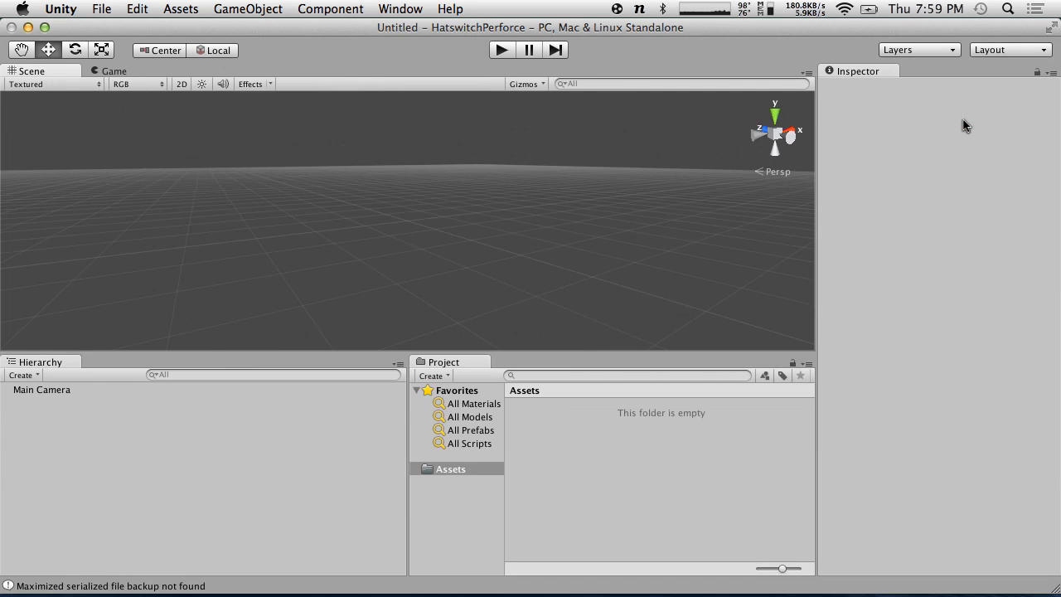
{"action": "left_click", "coordinate": [803, 376]}
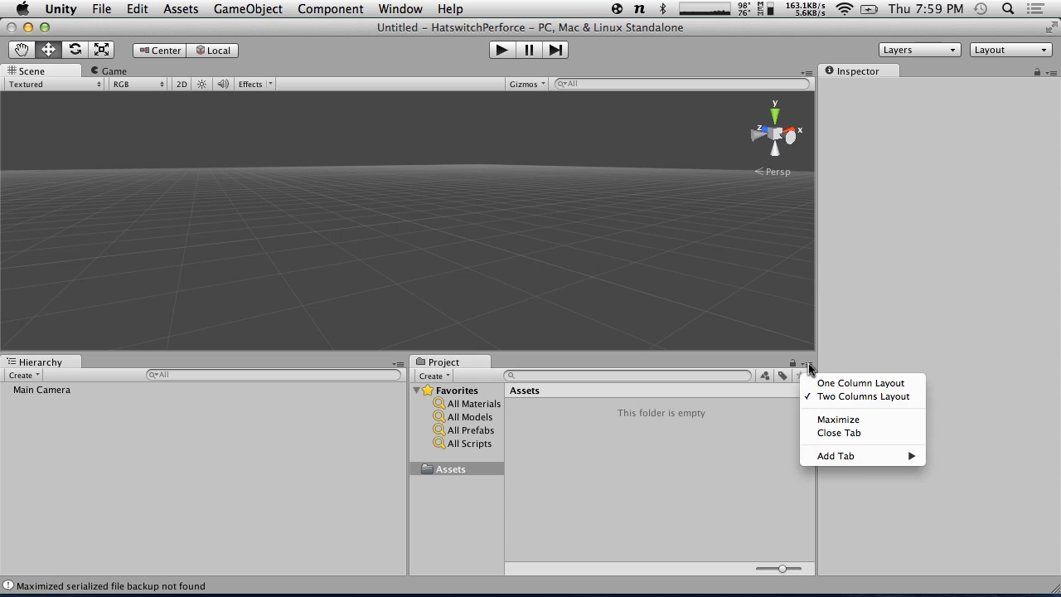
{"action": "left_click", "coordinate": [838, 379]}
{"action": "left_click_drag", "start_coordinate": [406, 426], "coordinate": [370, 444]}
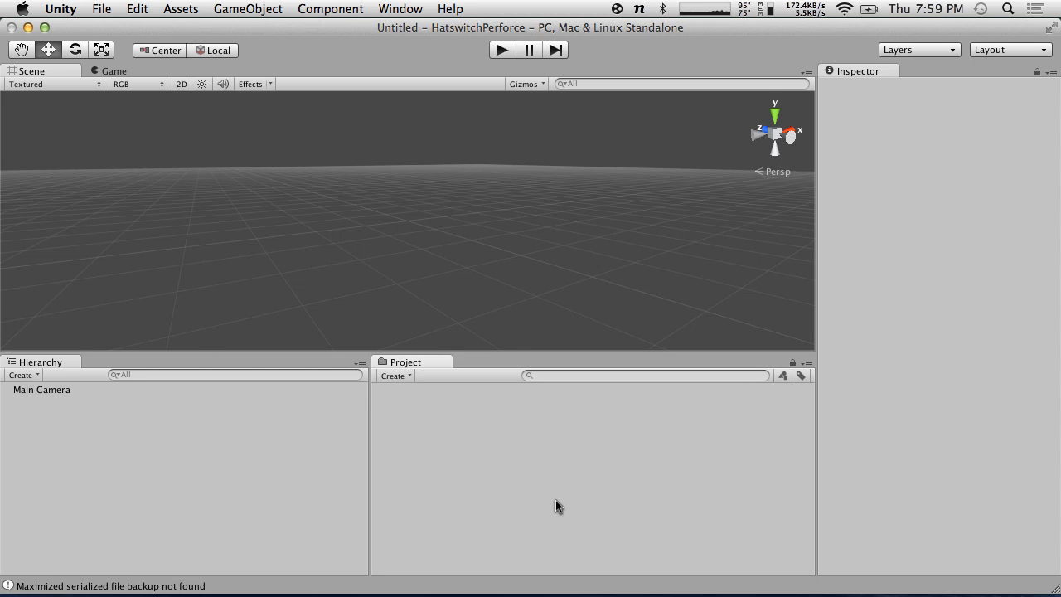
- Create a new C# script in the Project panel named Temp
{"action": "left_click", "coordinate": [394, 375]}
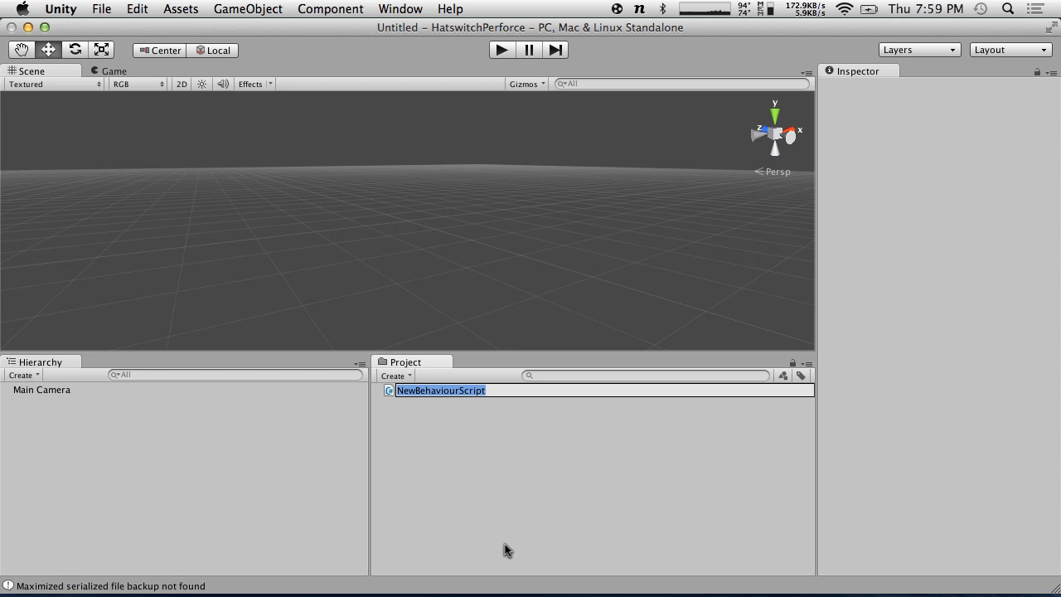
{"action": "type", "text": "Temp"}
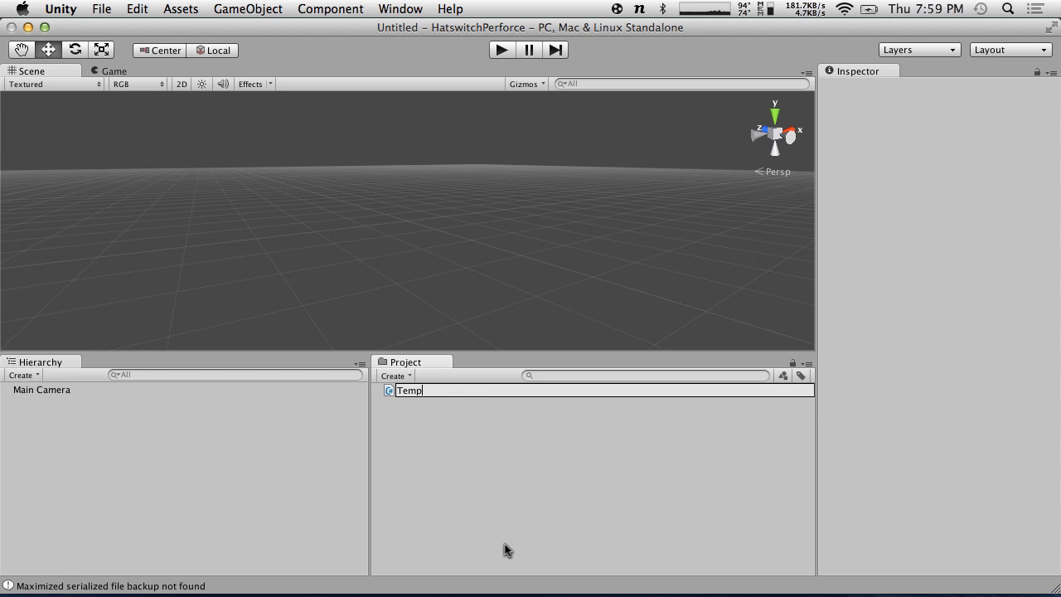
{"action": "key", "text": "Return"}
- Save the open scene as TestLevel, then quit Unity
{"action": "left_click", "coordinate": [124, 8]}
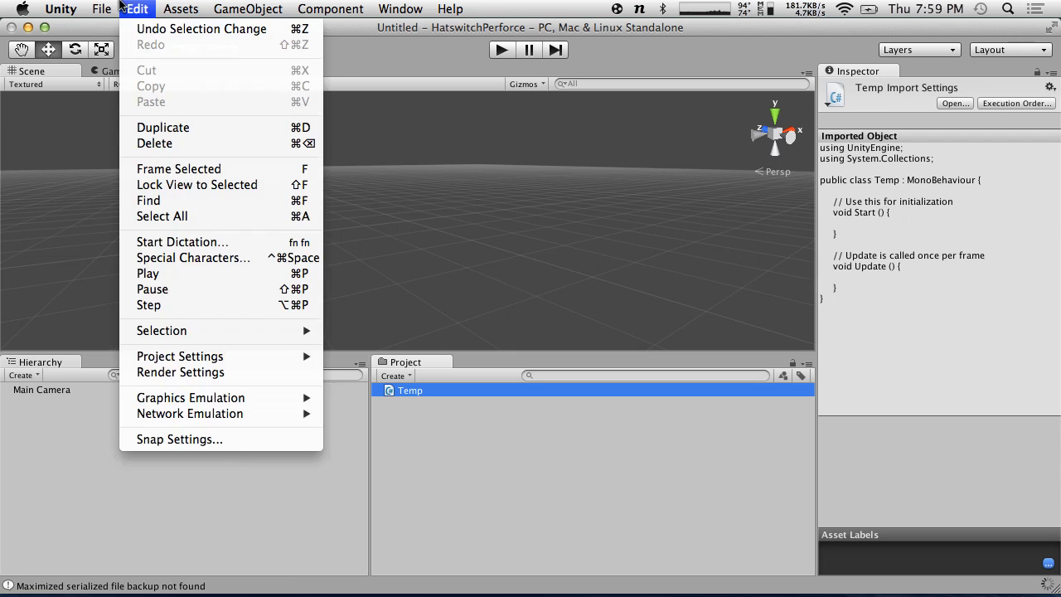
{"action": "mouse_move", "coordinate": [101, 9]}
{"action": "left_click", "coordinate": [125, 71]}
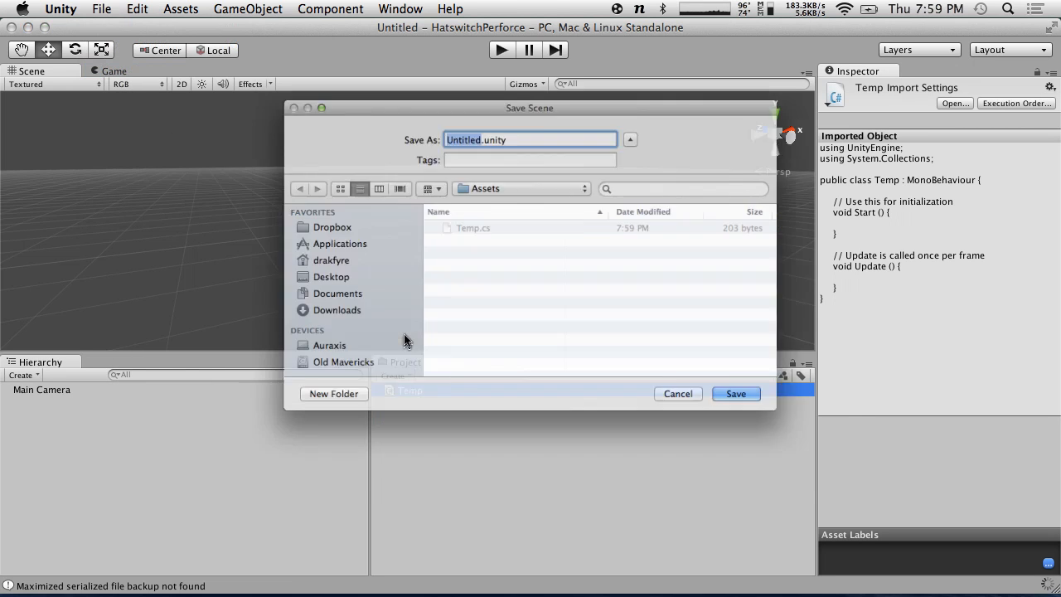
{"action": "type", "text": "TestLevel"}
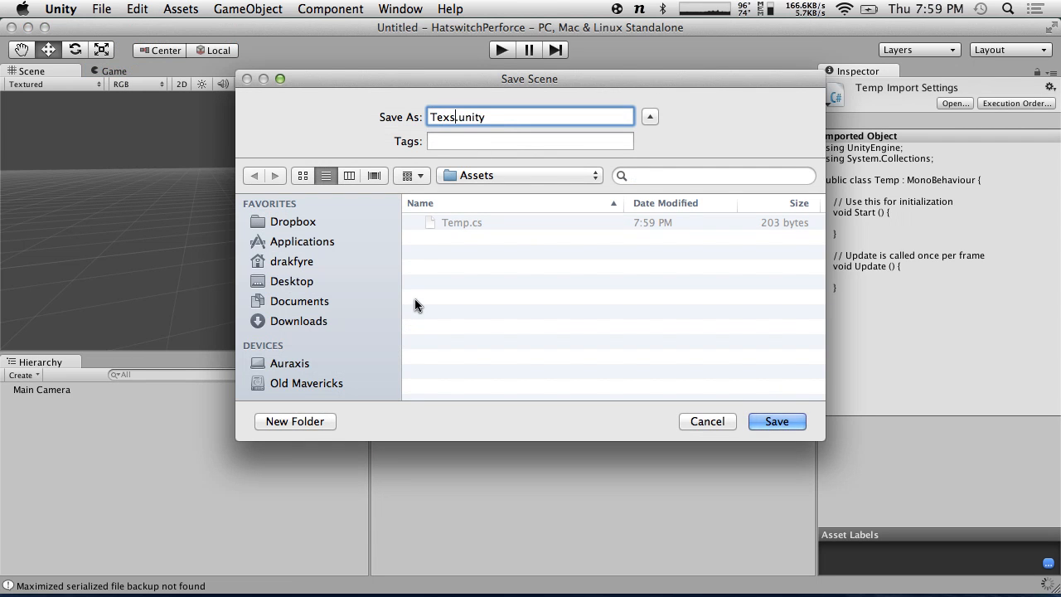
{"action": "left_click", "coordinate": [782, 424]}
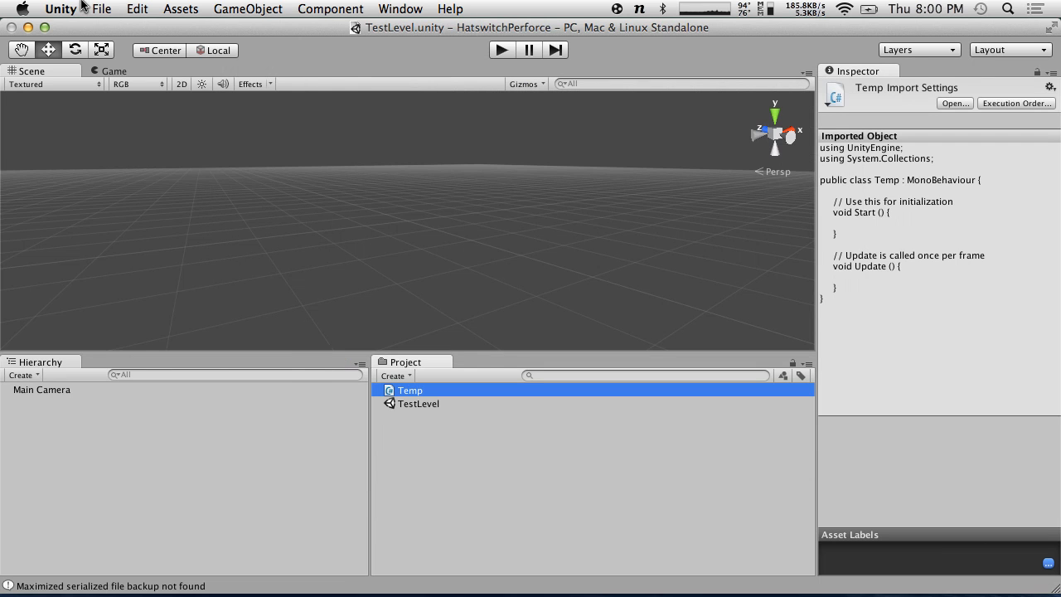
{"action": "left_click", "coordinate": [80, 8]}
{"action": "left_click", "coordinate": [86, 180]}
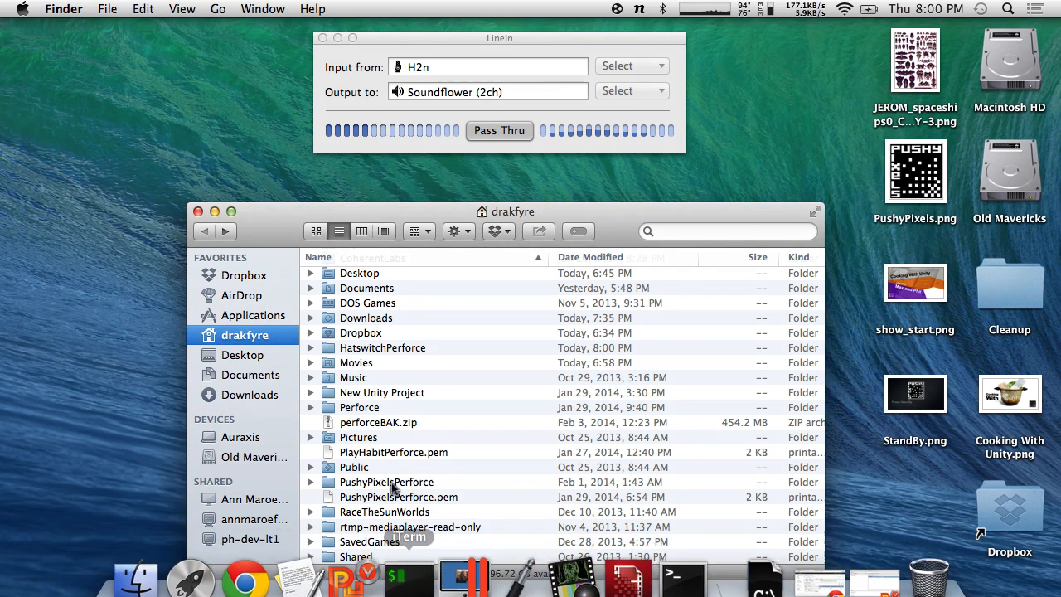
- Reconcile offline work on the HatswitchPerforce root, marking all new files, Temp.cs included, for add
{"action": "left_click", "coordinate": [356, 582]}
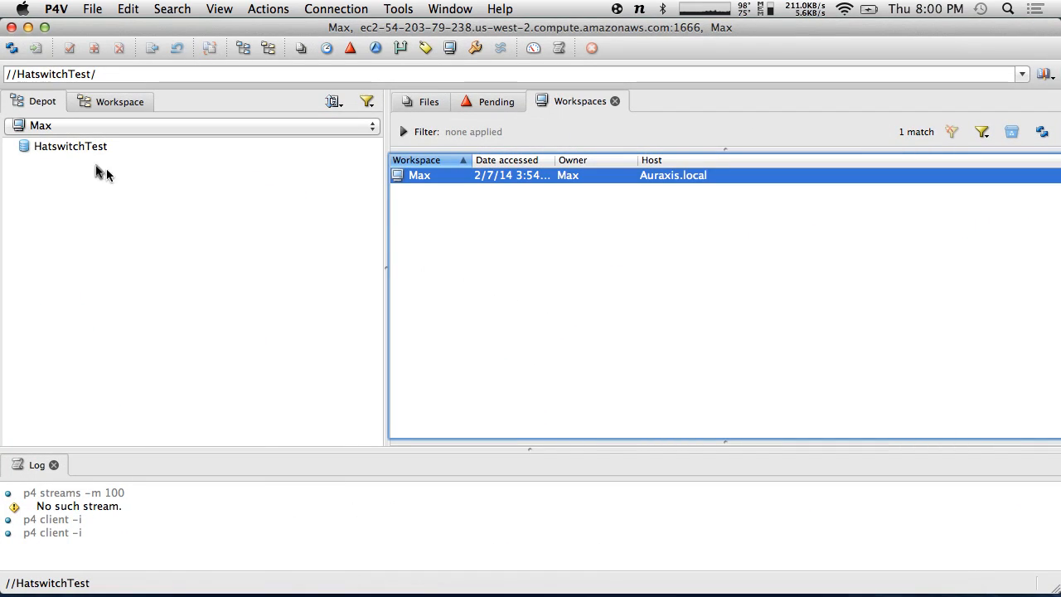
{"action": "left_click", "coordinate": [106, 102]}
{"action": "left_click", "coordinate": [60, 149]}
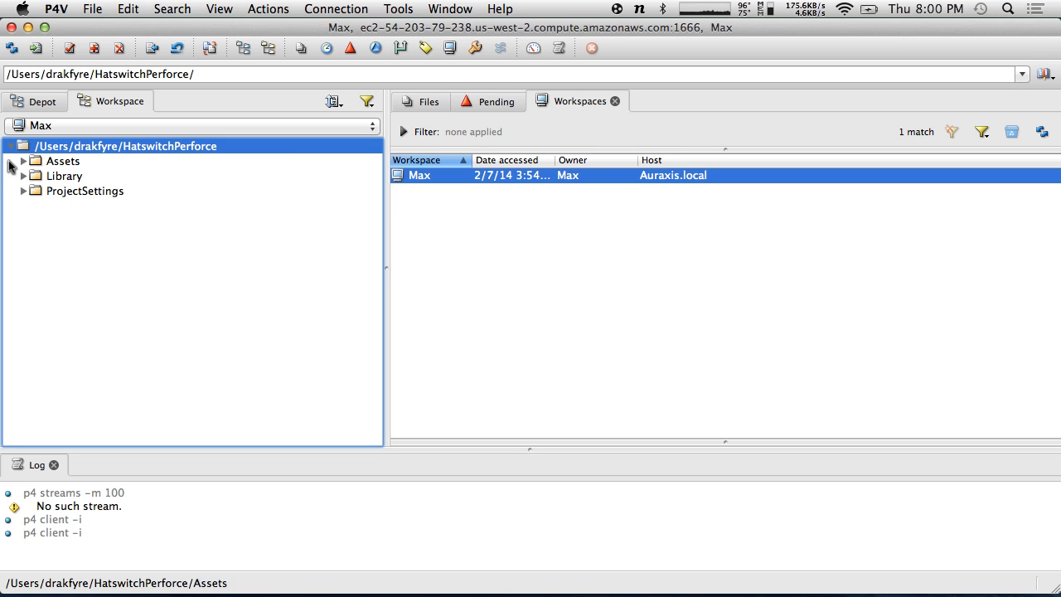
{"action": "right_click", "coordinate": [75, 157]}
{"action": "right_click", "coordinate": [60, 153]}
{"action": "right_click", "coordinate": [60, 153]}
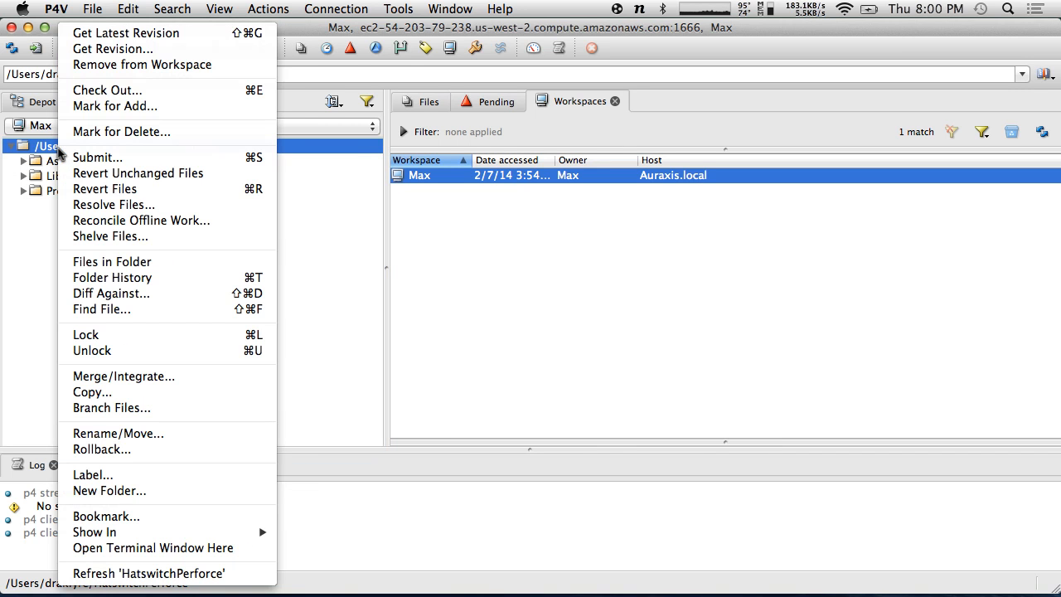
{"action": "left_click", "coordinate": [158, 220]}
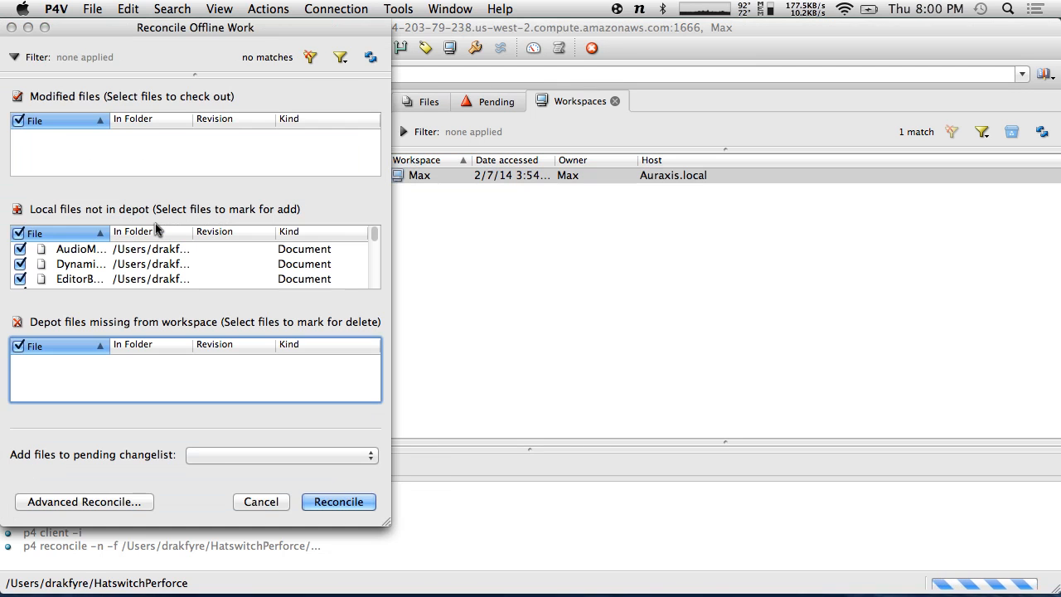
{"action": "scroll", "coordinate": [98, 263], "scroll_direction": "down", "scroll_amount": 1}
{"action": "scroll", "coordinate": [98, 263], "scroll_direction": "down", "scroll_amount": 5}
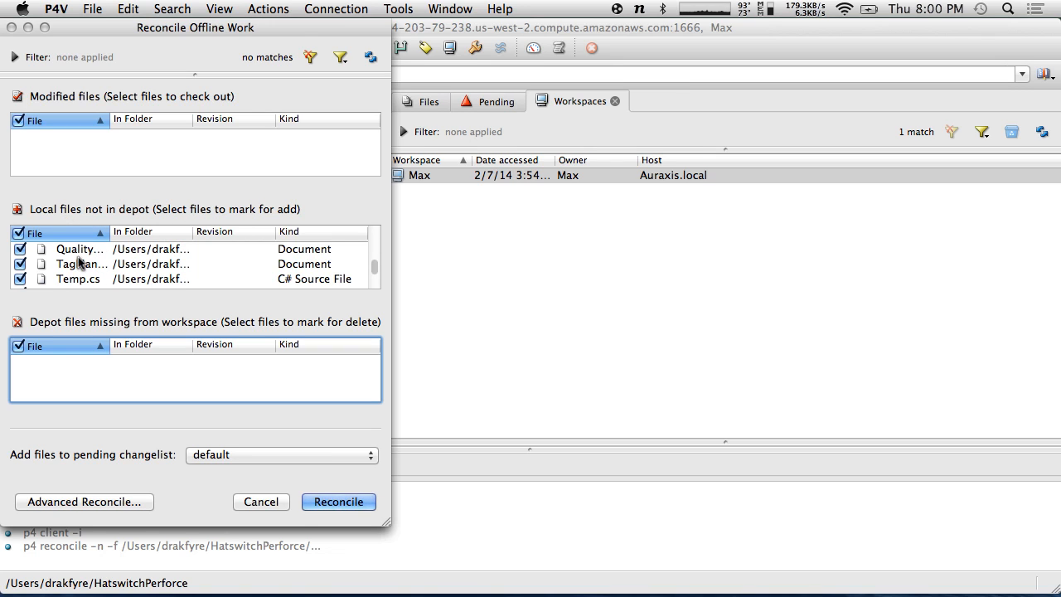
{"action": "scroll", "coordinate": [78, 262], "scroll_direction": "down", "scroll_amount": 3}
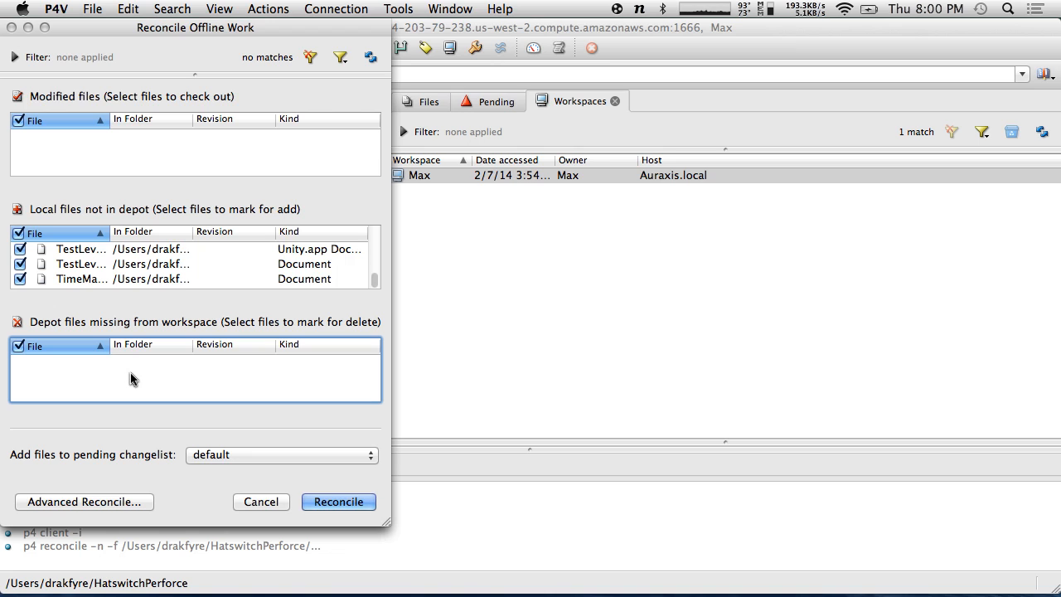
{"action": "left_click", "coordinate": [347, 502]}
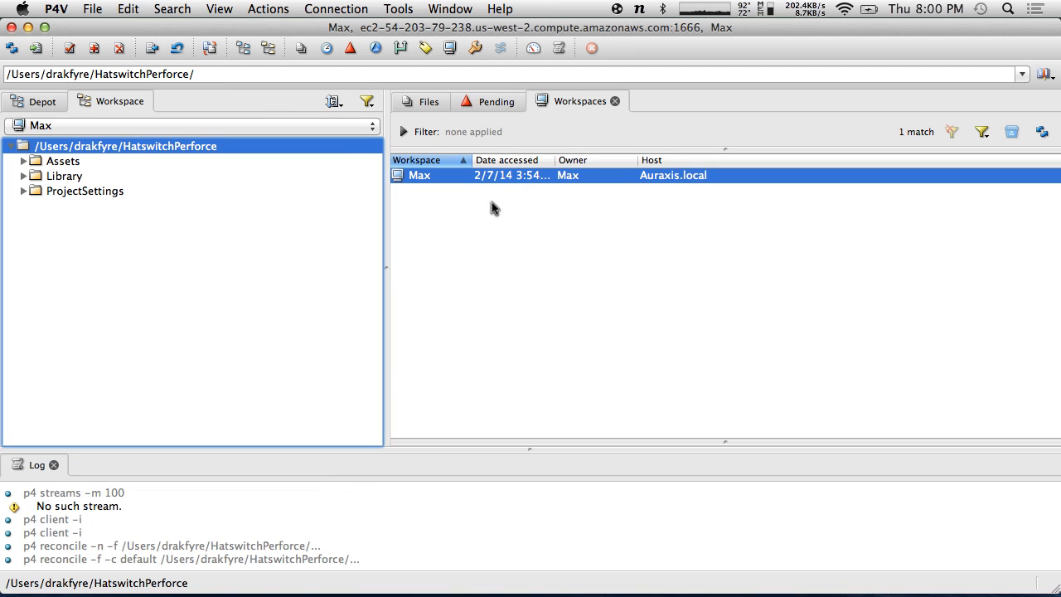
{"action": "left_click", "coordinate": [471, 105]}
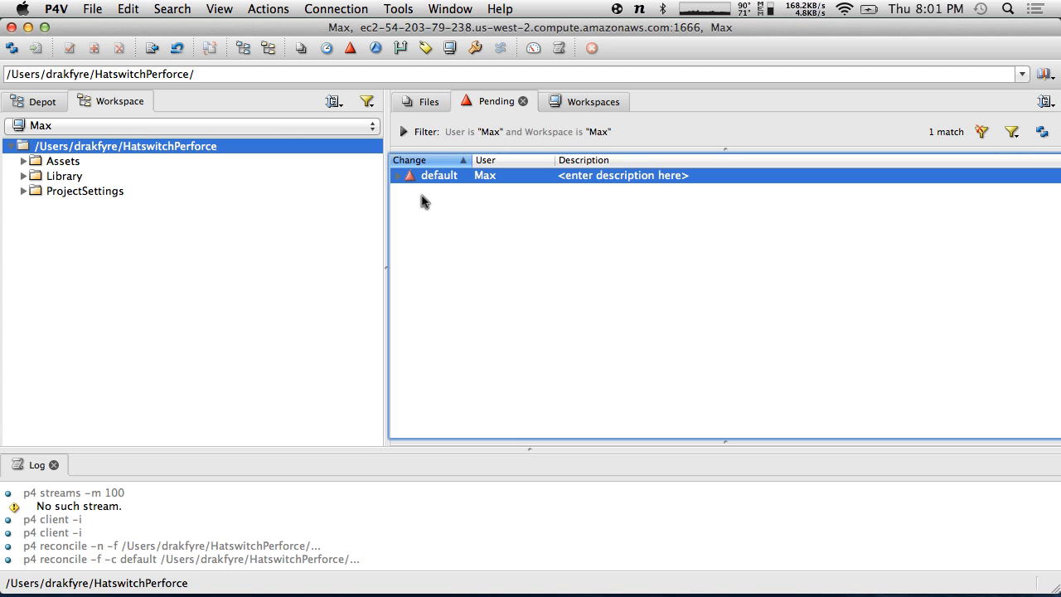
- Expand the default changelist, check the TestLevel.unity files, and start submitting it
{"action": "left_click", "coordinate": [398, 176]}
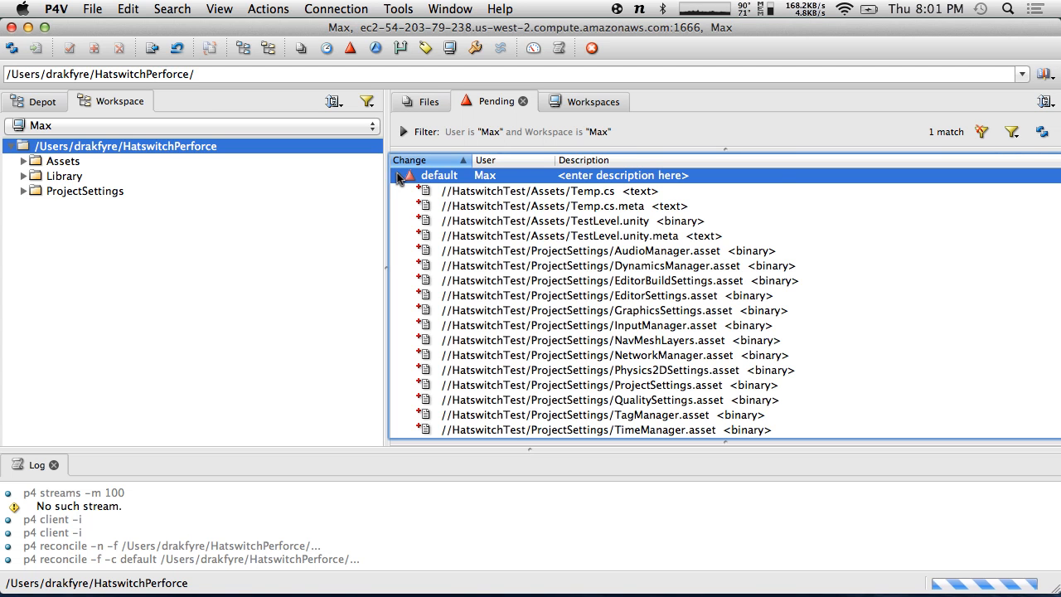
{"action": "left_click", "coordinate": [527, 235]}
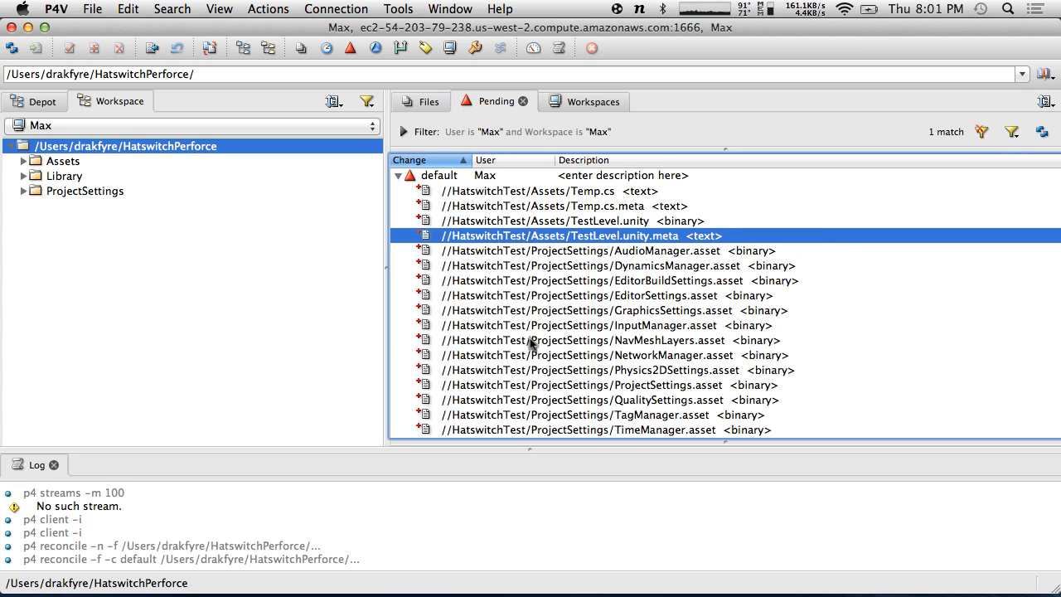
{"action": "left_click", "coordinate": [482, 222]}
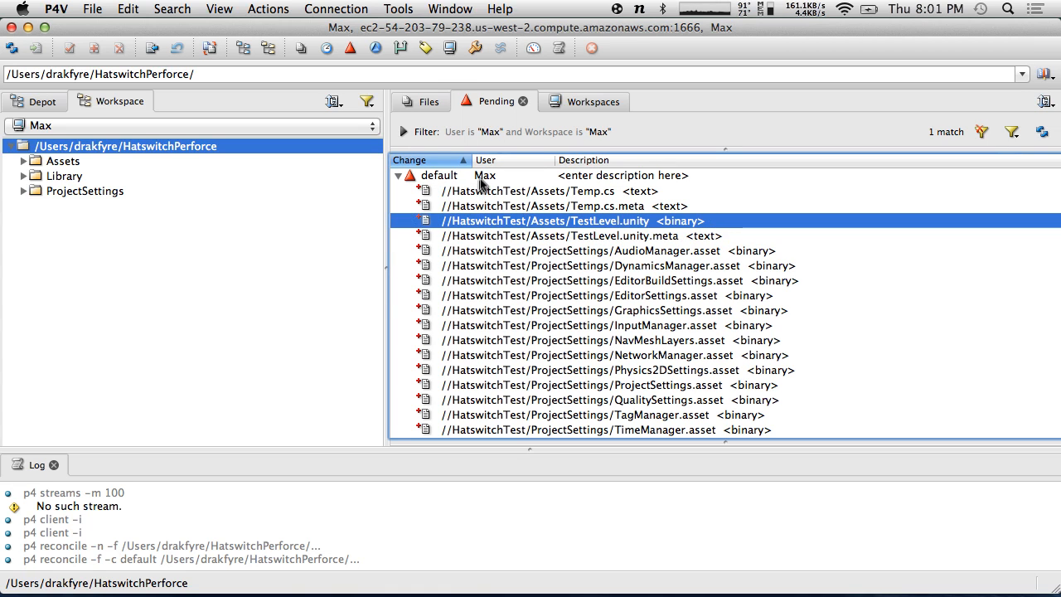
{"action": "left_click", "coordinate": [483, 179]}
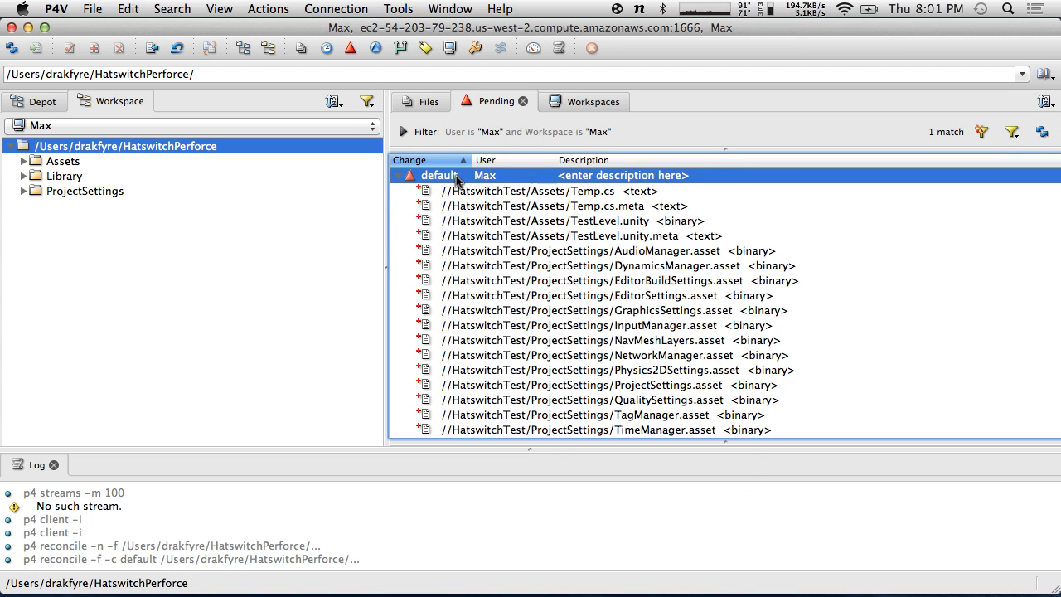
{"action": "right_click", "coordinate": [458, 174]}
{"action": "left_click", "coordinate": [489, 189]}
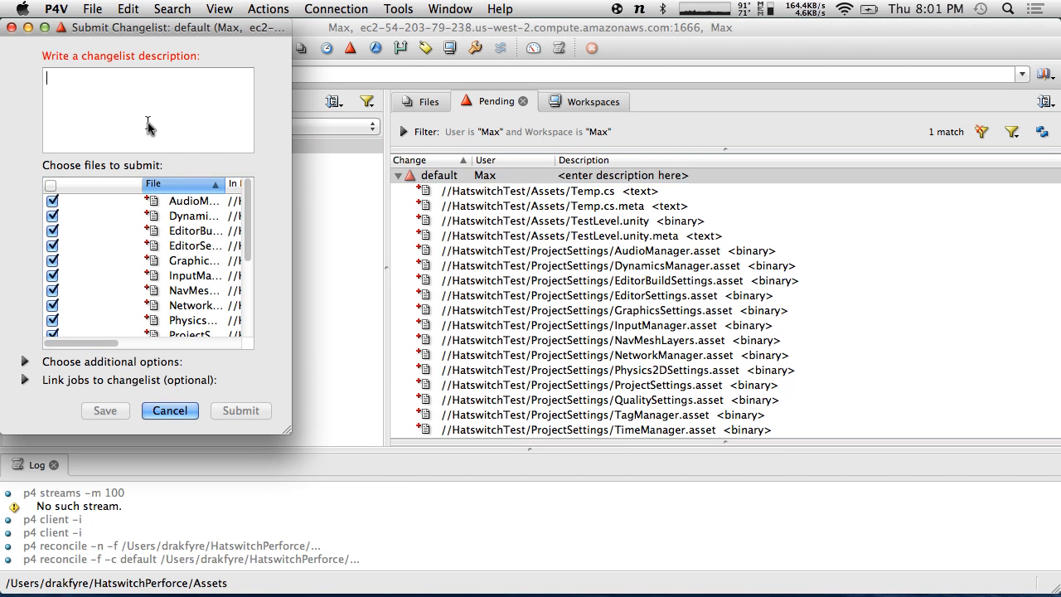
- Submit the default changelist as change 1 with description 'Initial commit', adding 17 files
{"action": "type", "text": "Initi"}
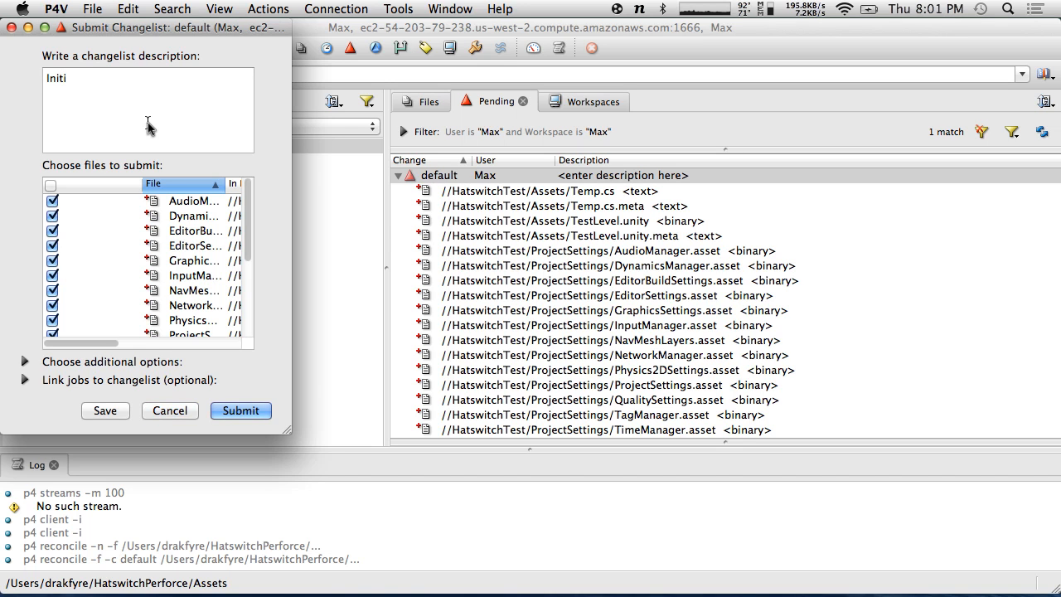
{"action": "type", "text": "al commit"}
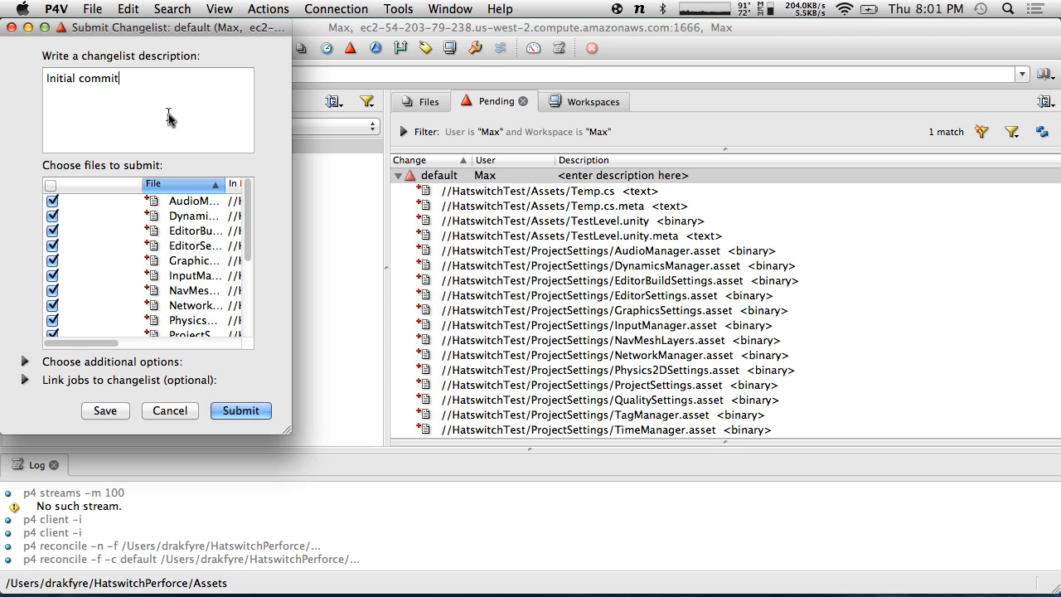
{"action": "left_click", "coordinate": [243, 409]}
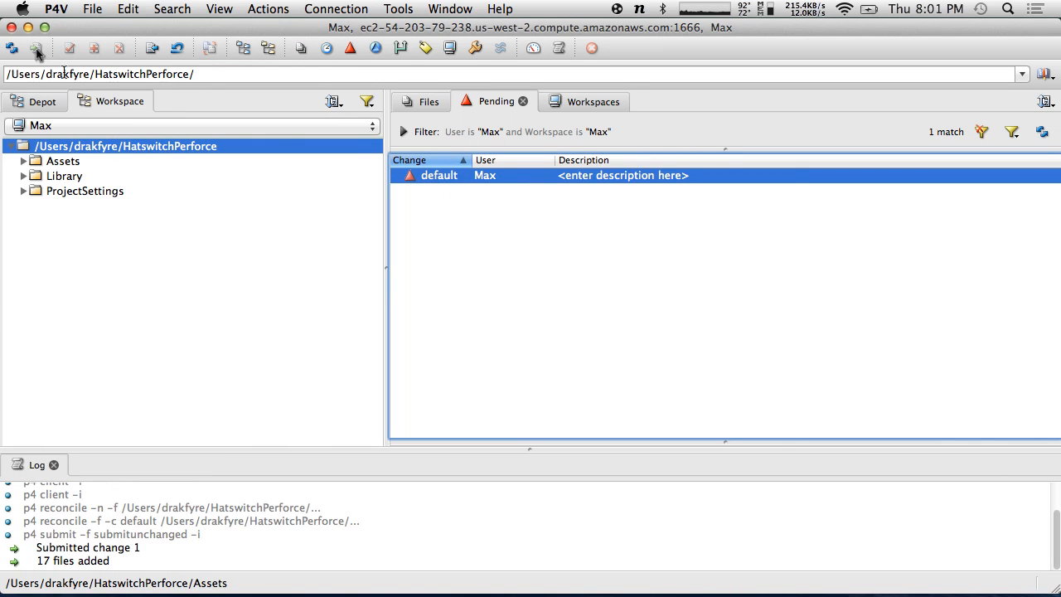
{"action": "left_click", "coordinate": [33, 102]}
{"action": "left_click", "coordinate": [12, 149]}
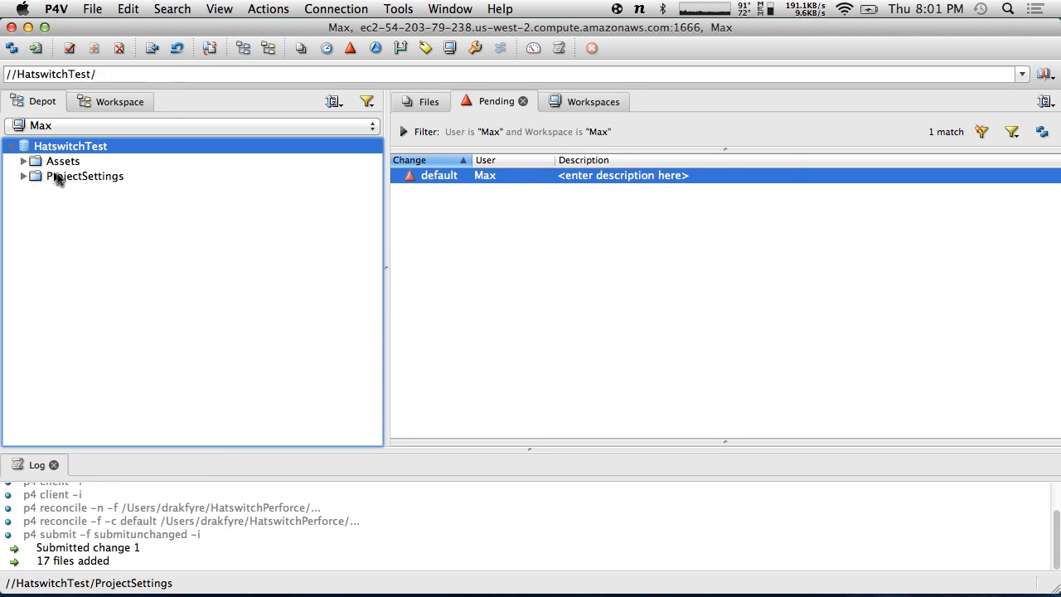
{"action": "left_click", "coordinate": [52, 161]}
{"action": "left_click", "coordinate": [23, 160]}
{"action": "left_click", "coordinate": [24, 235]}
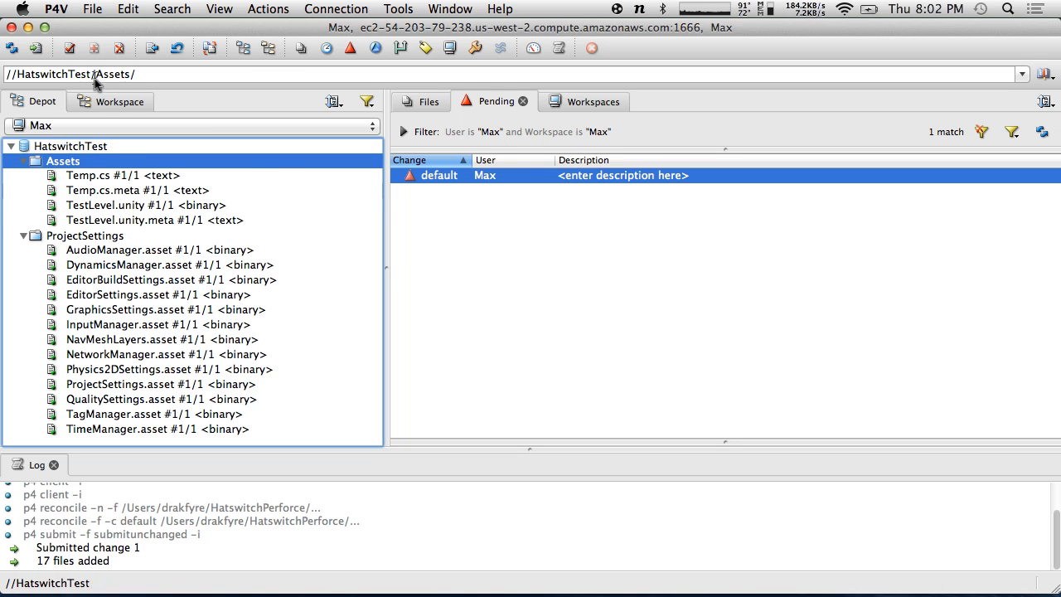
{"action": "left_click", "coordinate": [103, 103]}
{"action": "left_click", "coordinate": [39, 101]}
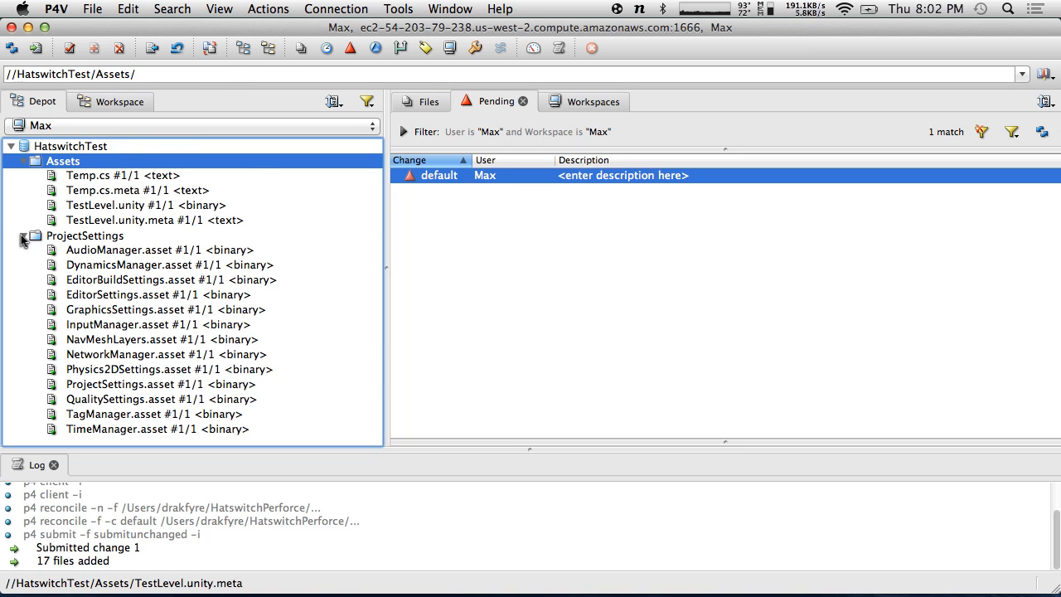
{"action": "left_click", "coordinate": [106, 101]}
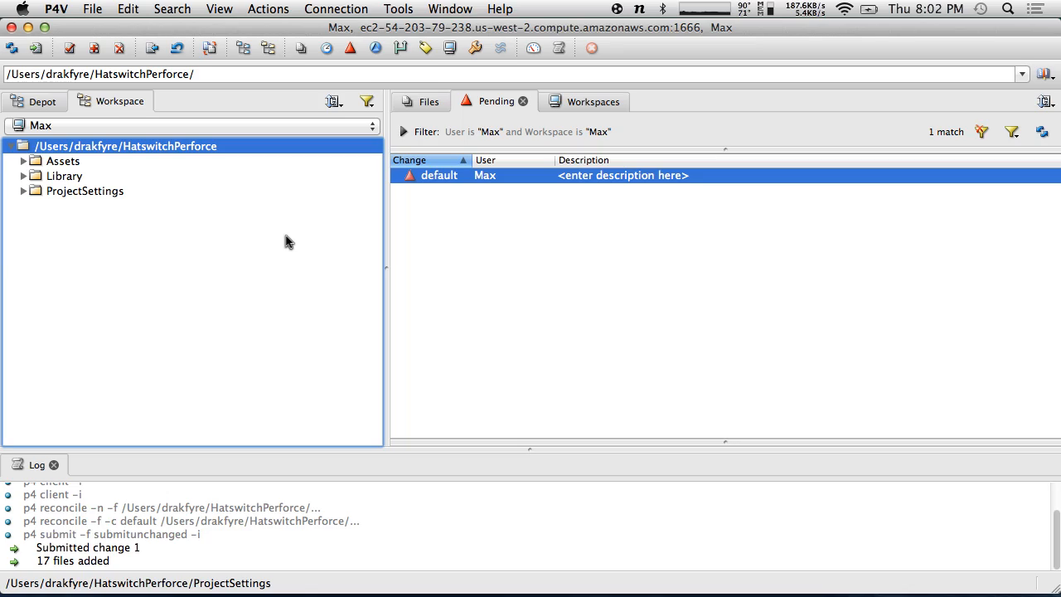
{"action": "key", "text": "ctrl+Right"}
{"action": "key", "text": "ctrl+Right"}
{"action": "key", "text": "ctrl+Right"}
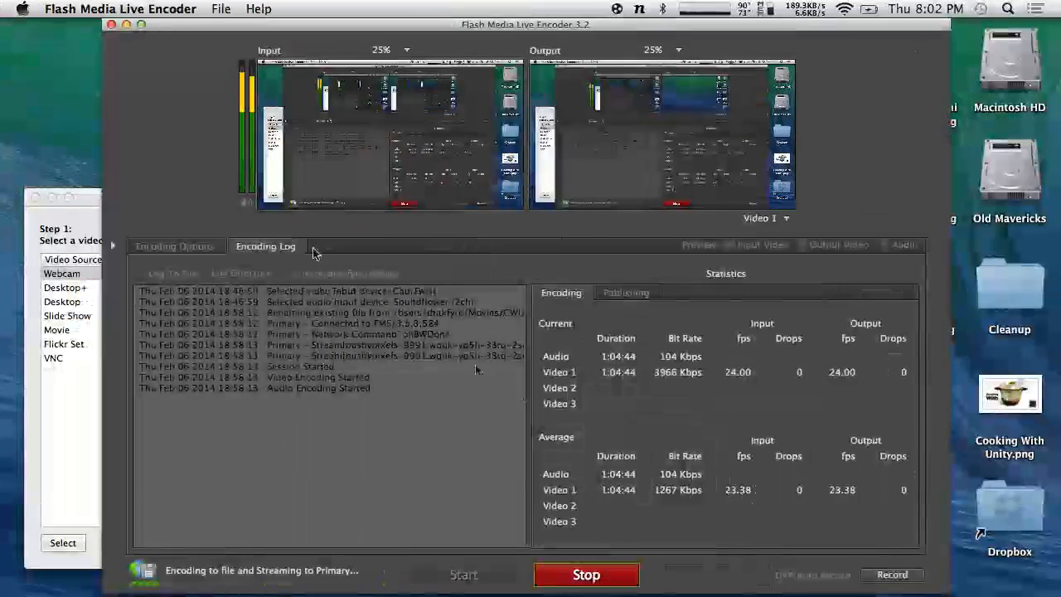
- Load CamTwist's StandBy saved setup so the stream shows the full-screen webcam
{"action": "left_click", "coordinate": [86, 377]}
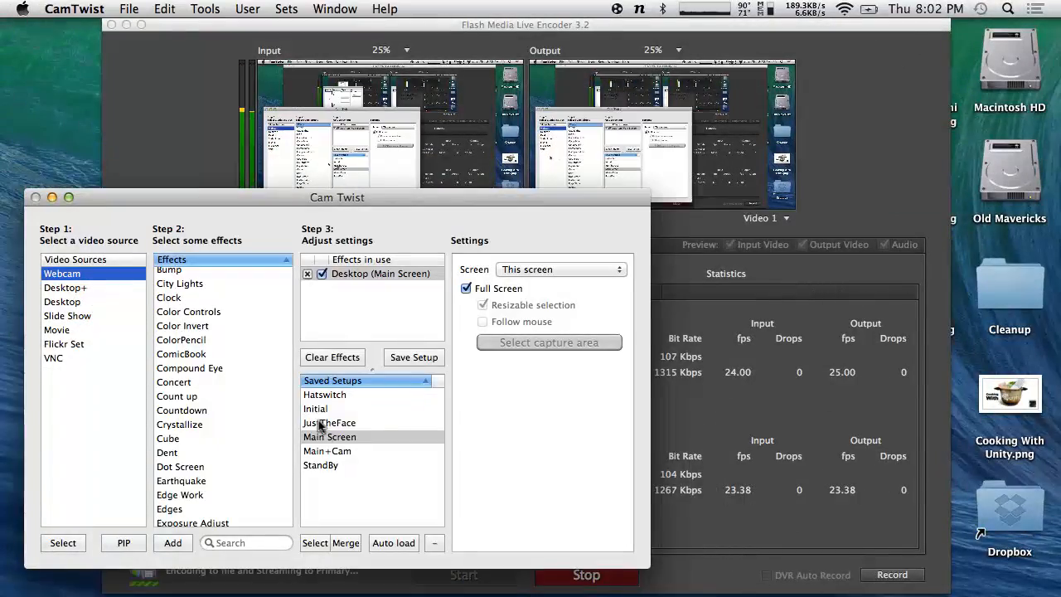
{"action": "left_click", "coordinate": [333, 466]}
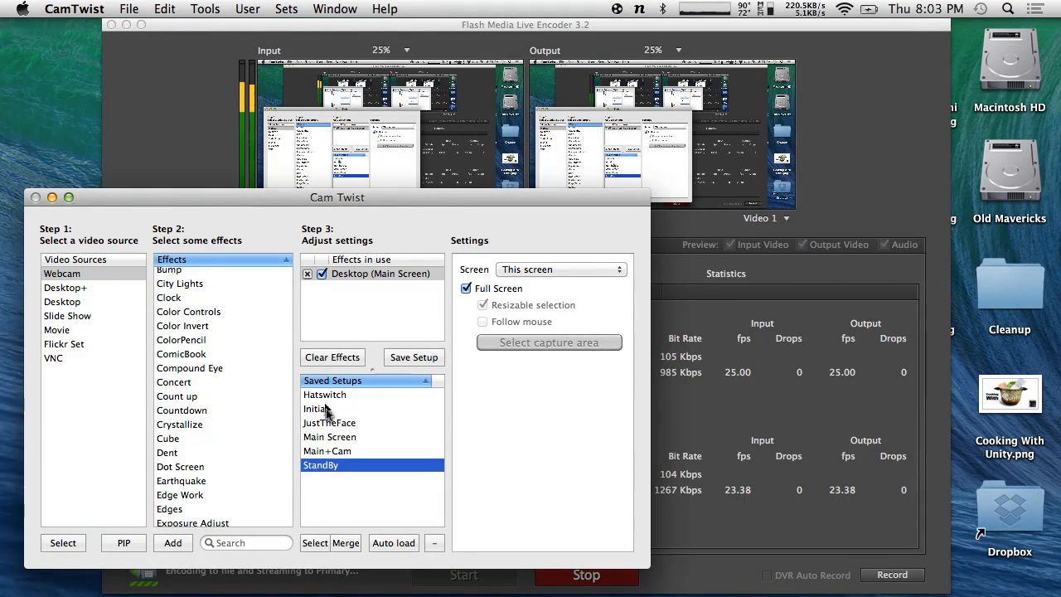
{"action": "left_click", "coordinate": [328, 408]}
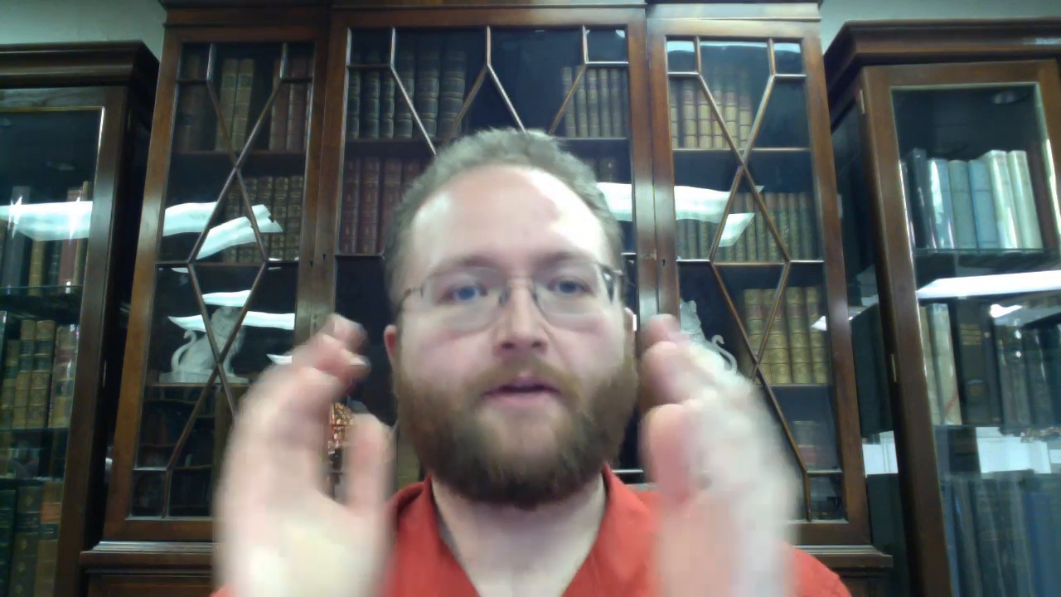